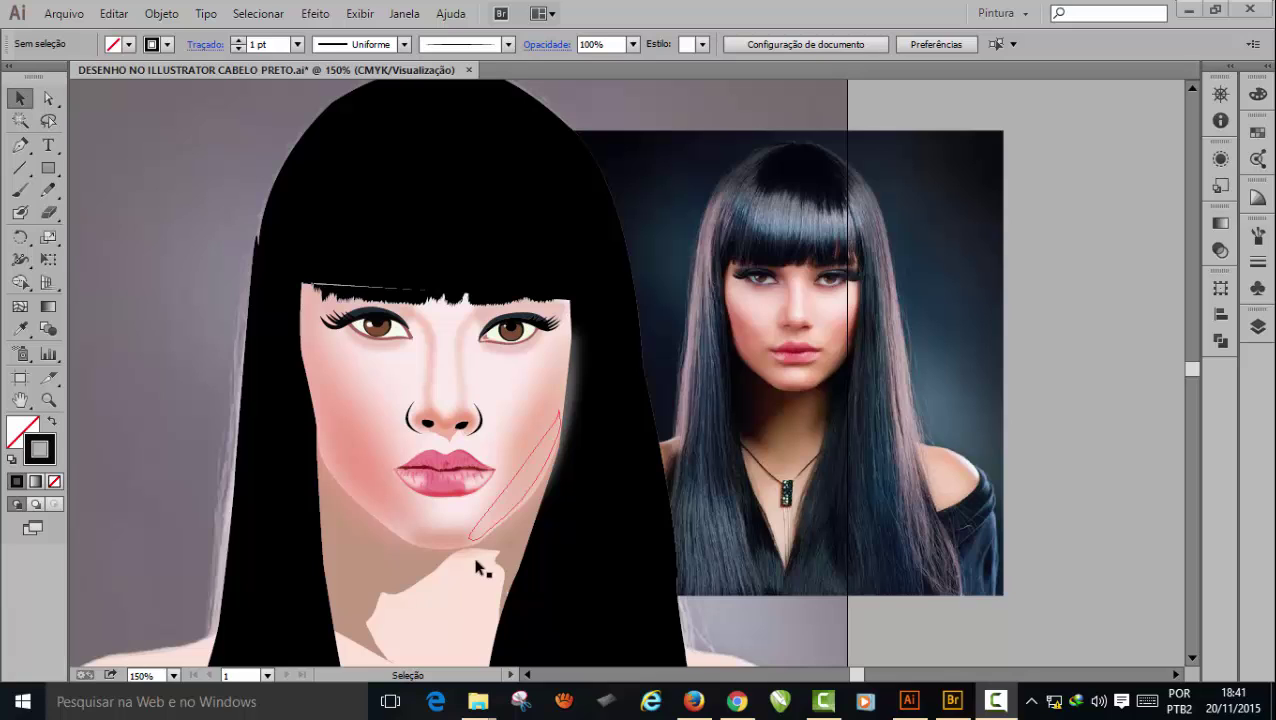
# - Add a new layer named "sombra baixa" directly above the CamadCO... layer that holds the neck and skin
pyautogui.click(185, 334)
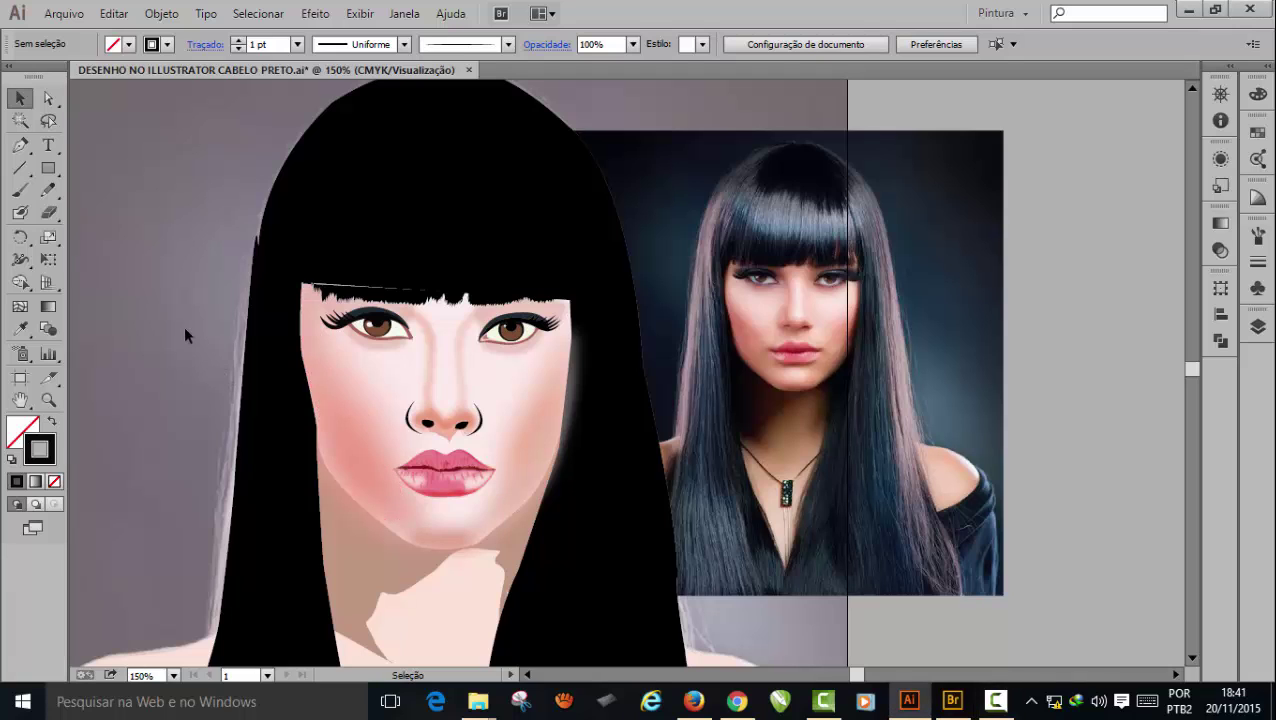
pyautogui.hotkey('ctrl', '+')
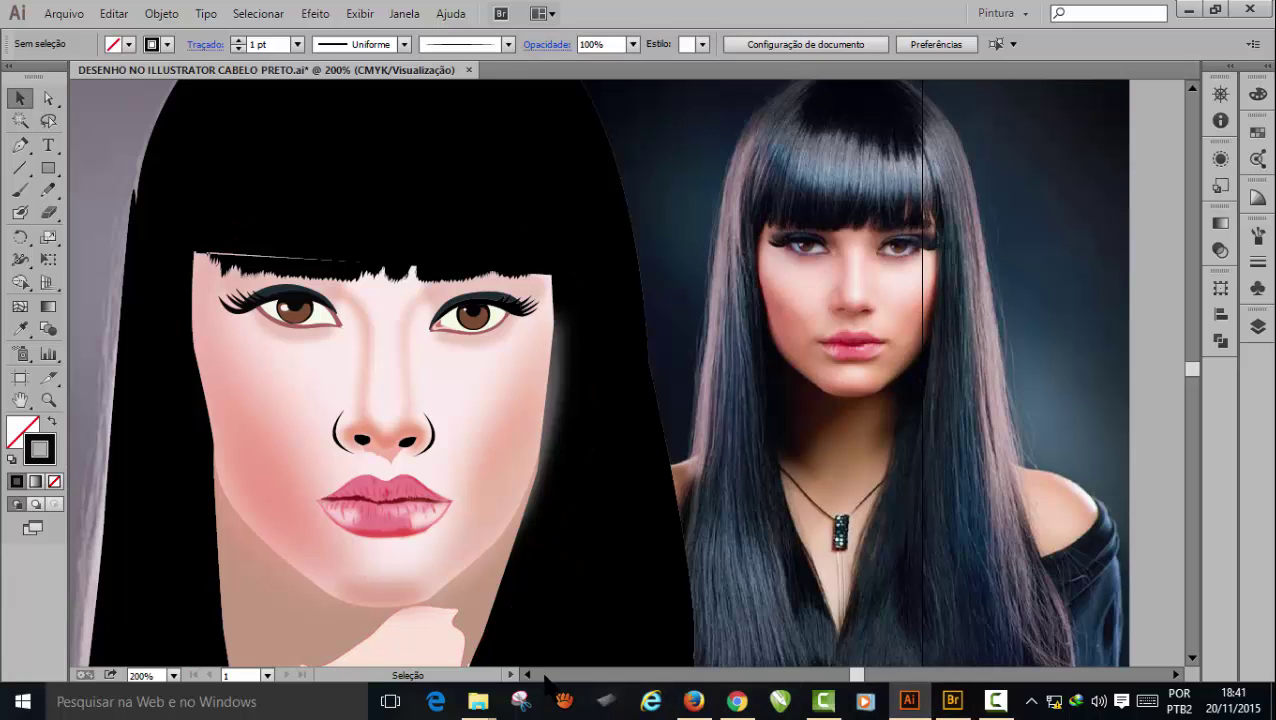
pyautogui.scroll(-3, 421, 460)
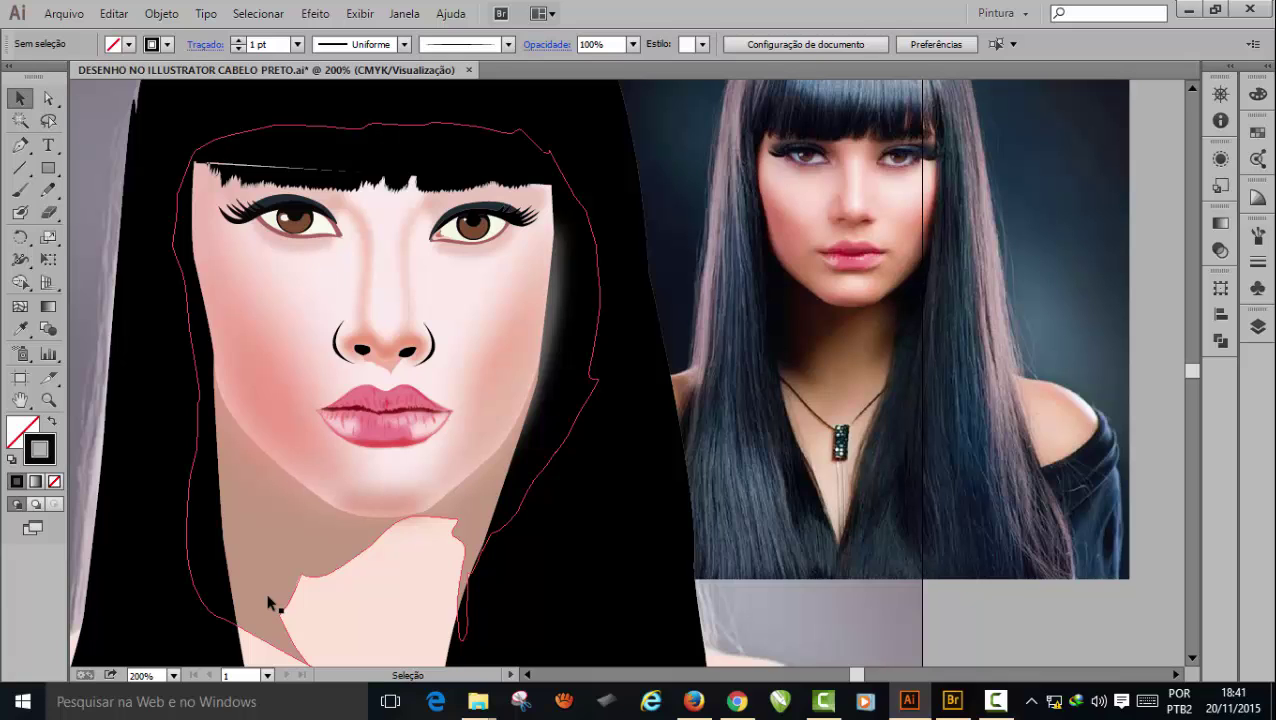
pyautogui.click(1258, 327)
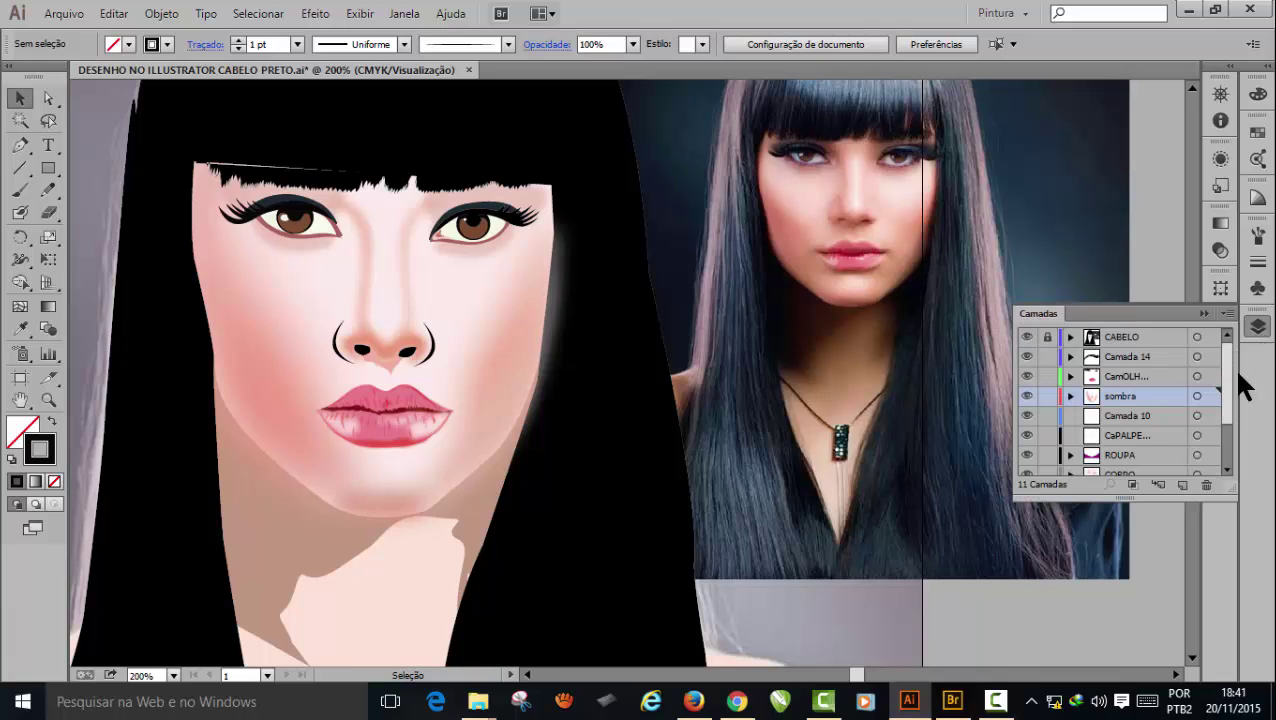
pyautogui.moveTo(1226, 358)
pyautogui.mouseDown()
pyautogui.moveTo(1222, 438)
pyautogui.moveTo(1229, 360)
pyautogui.mouseUp()
pyautogui.moveTo(1229, 356); pyautogui.dragTo(1218, 405)
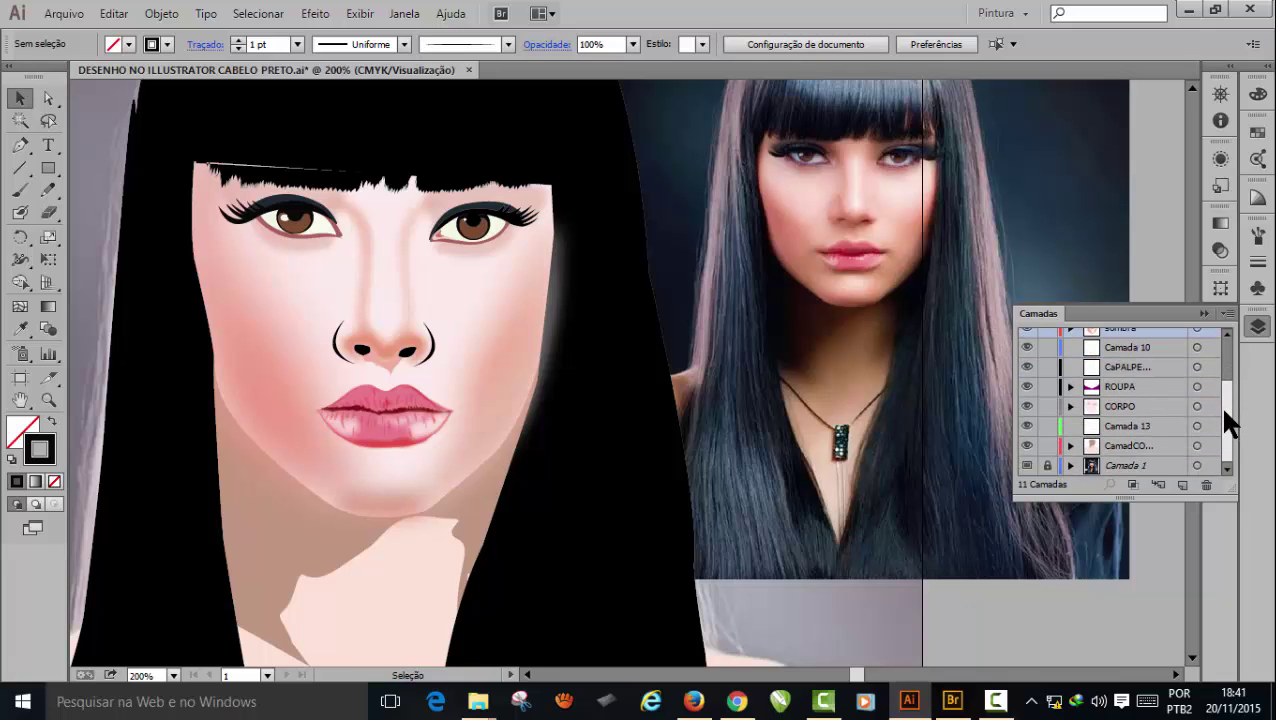
pyautogui.click(1169, 448)
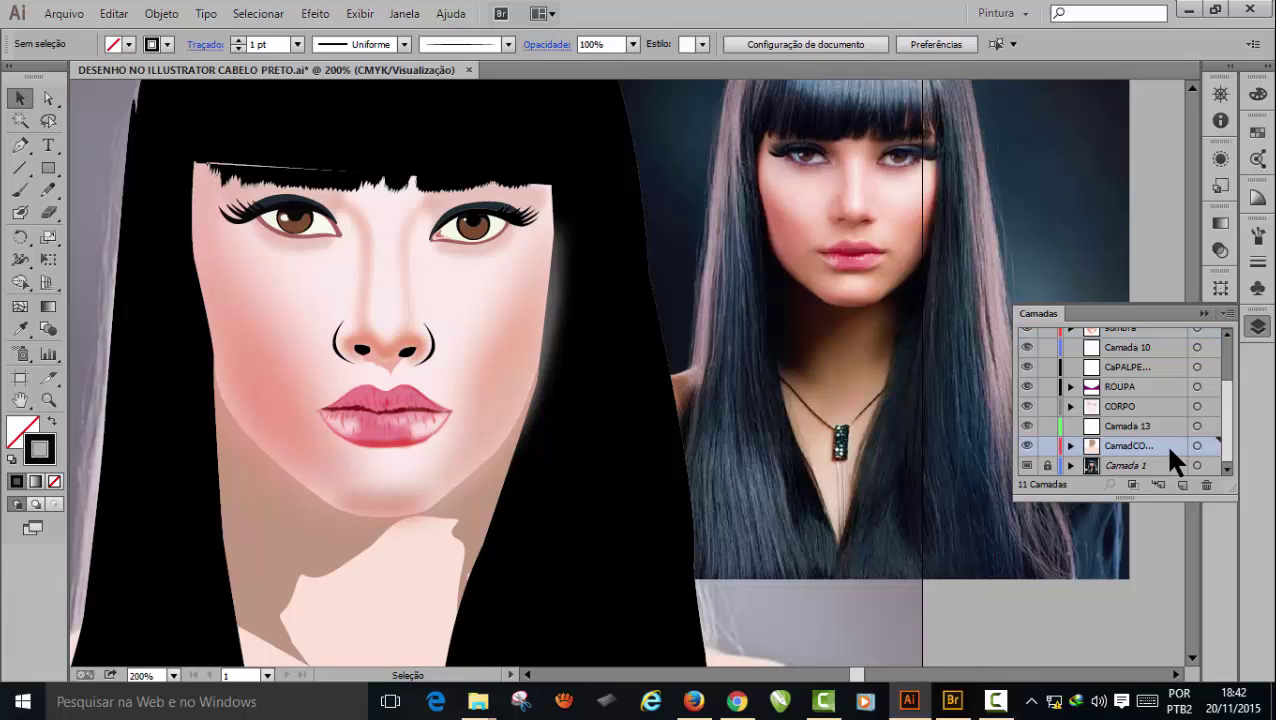
pyautogui.click(1027, 448)
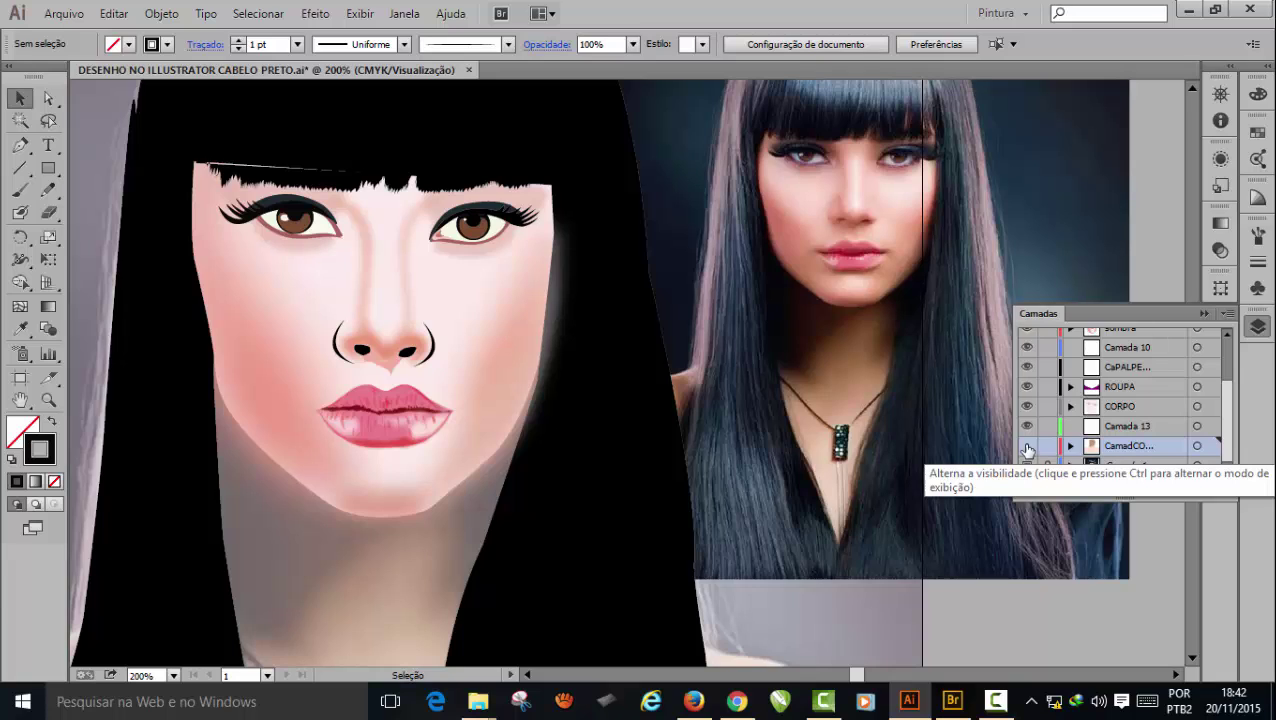
pyautogui.click(1027, 448)
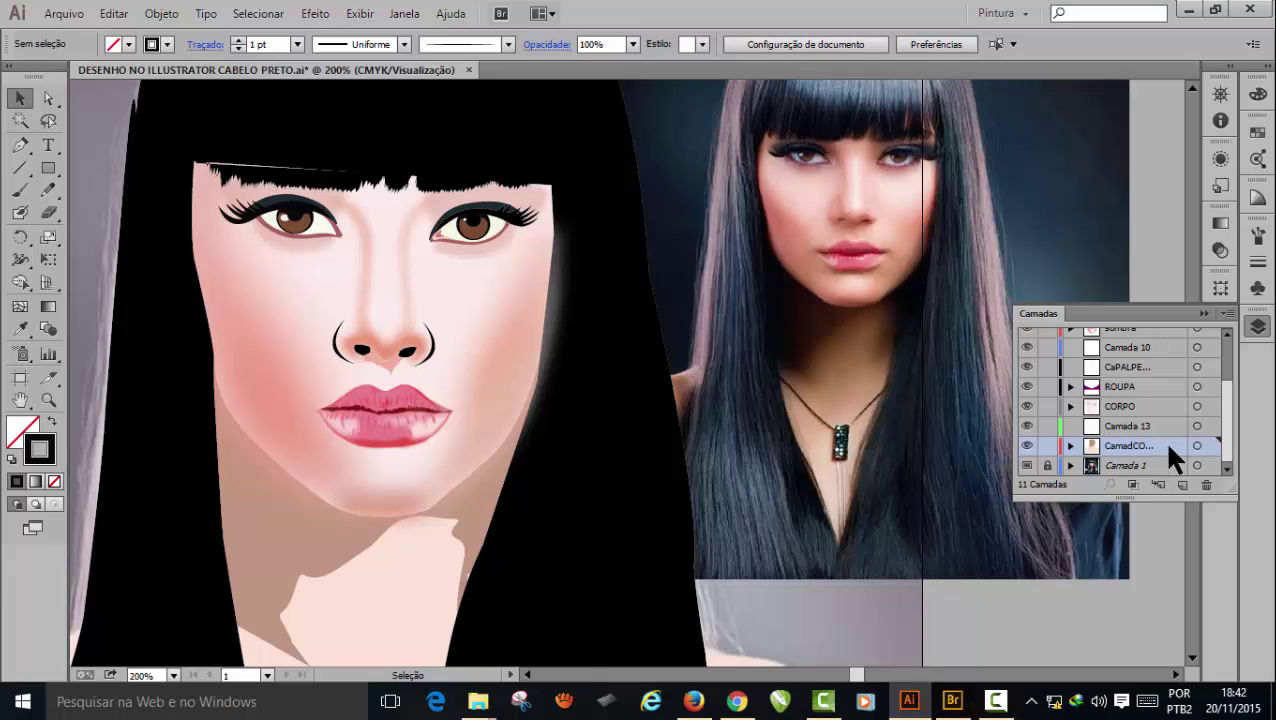
pyautogui.click(1182, 485)
pyautogui.write('sombra')
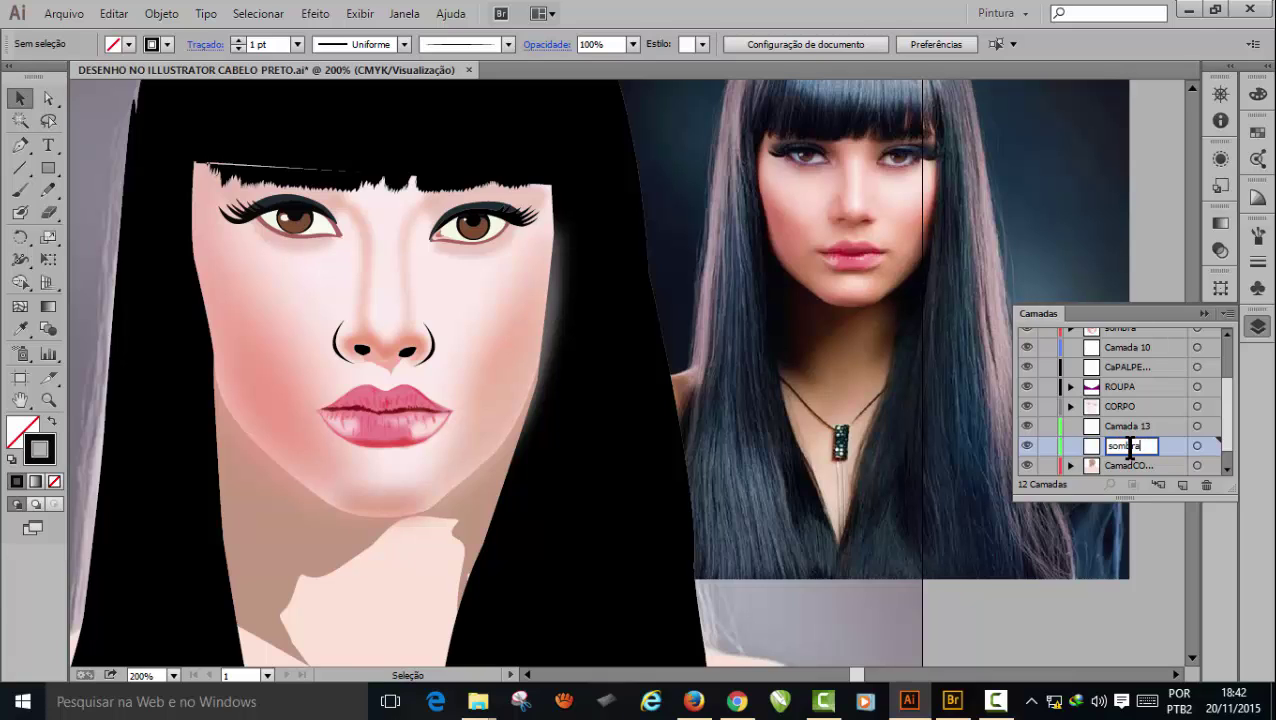
pyautogui.write(' baixa')
# - Draw a closed freehand Pencil outline along the left side of the face and neck, with a black fill and no stroke
pyautogui.click(47, 188)
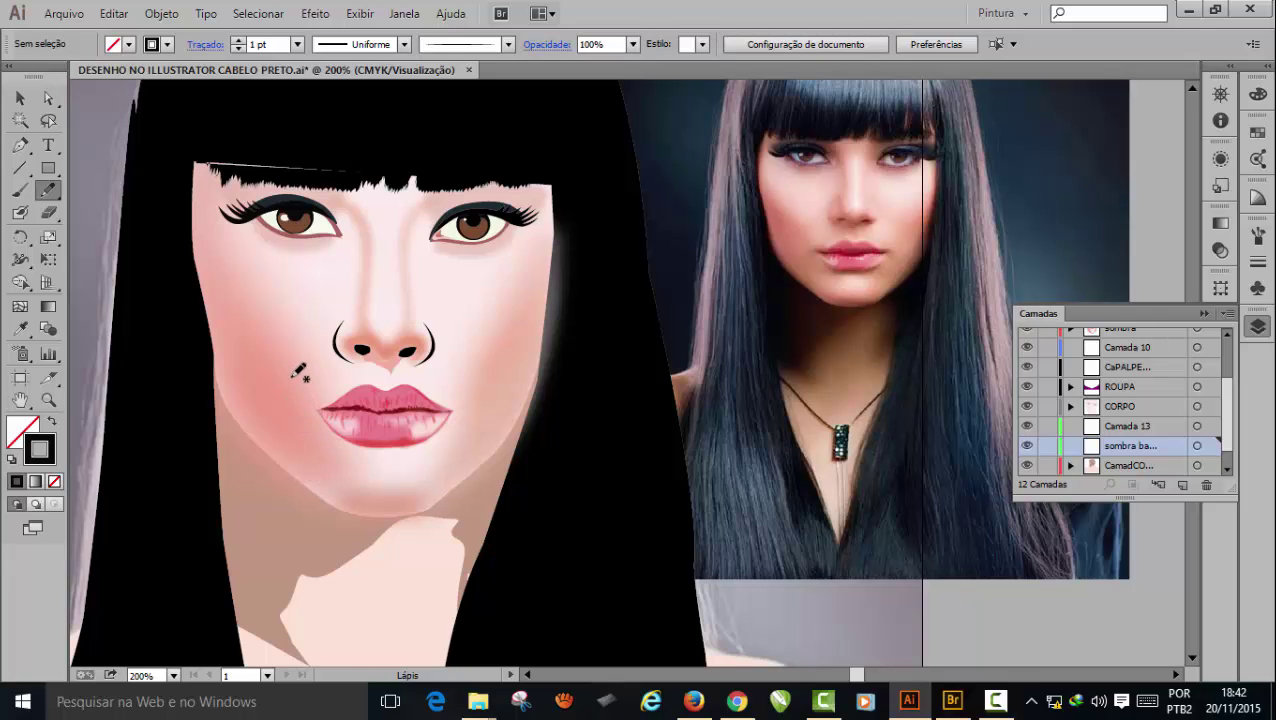
pyautogui.moveTo(302, 386)
pyautogui.mouseDown()
pyautogui.moveTo(317, 414)
pyautogui.moveTo(300, 548)
pyautogui.moveTo(310, 630)
pyautogui.moveTo(230, 625)
pyautogui.moveTo(167, 508)
pyautogui.moveTo(157, 405)
pyautogui.moveTo(156, 308)
pyautogui.moveTo(194, 218)
pyautogui.moveTo(284, 321)
pyautogui.moveTo(300, 373)
pyautogui.mouseUp()
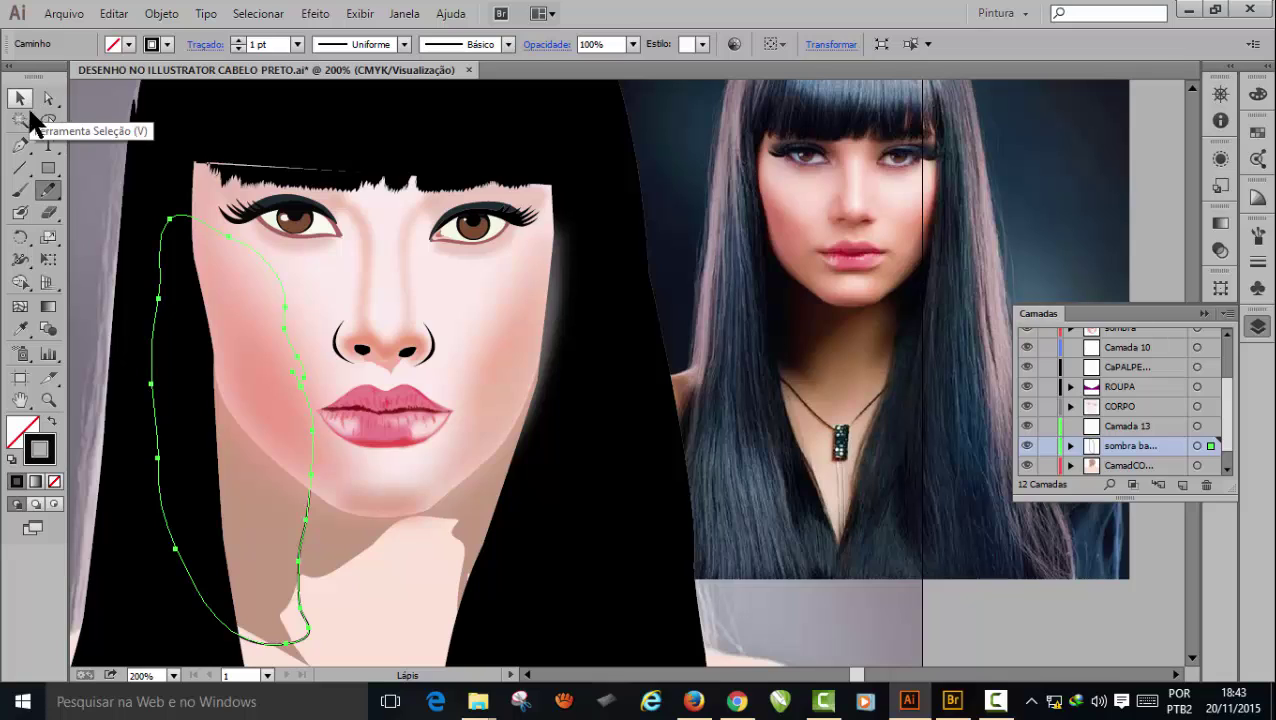
pyautogui.hotkey('ctrl', 'shift', 'a')
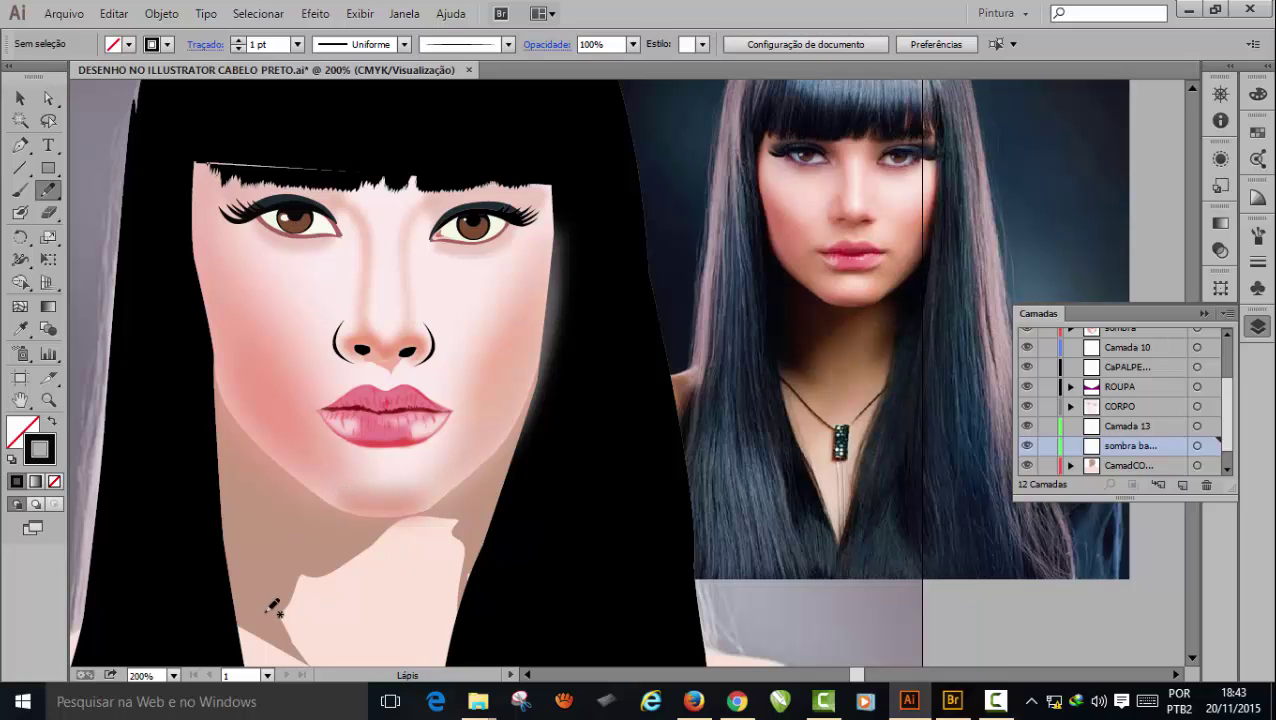
pyautogui.moveTo(268, 618)
pyautogui.mouseDown()
pyautogui.moveTo(273, 339)
pyautogui.moveTo(226, 170)
pyautogui.moveTo(190, 136)
pyautogui.moveTo(156, 247)
pyautogui.moveTo(169, 563)
pyautogui.moveTo(245, 652)
pyautogui.moveTo(262, 650)
pyautogui.moveTo(272, 602)
pyautogui.mouseUp()
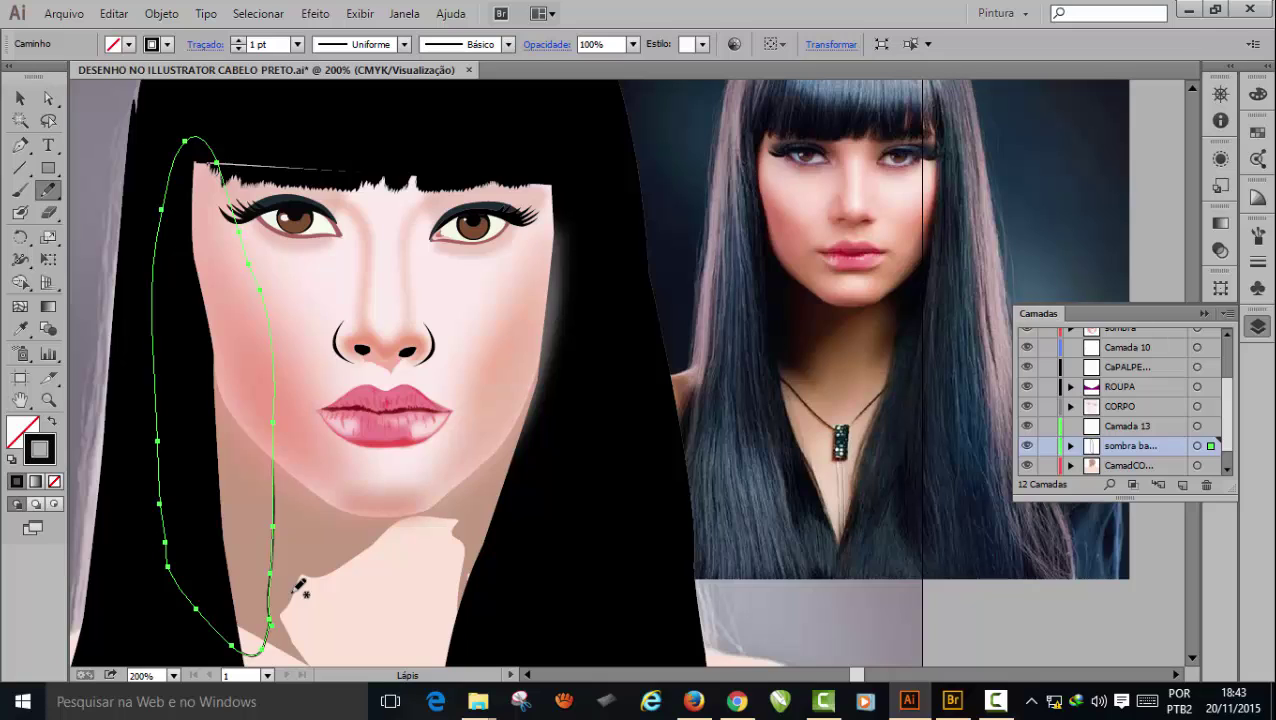
pyautogui.moveTo(1221, 410); pyautogui.dragTo(1222, 423)
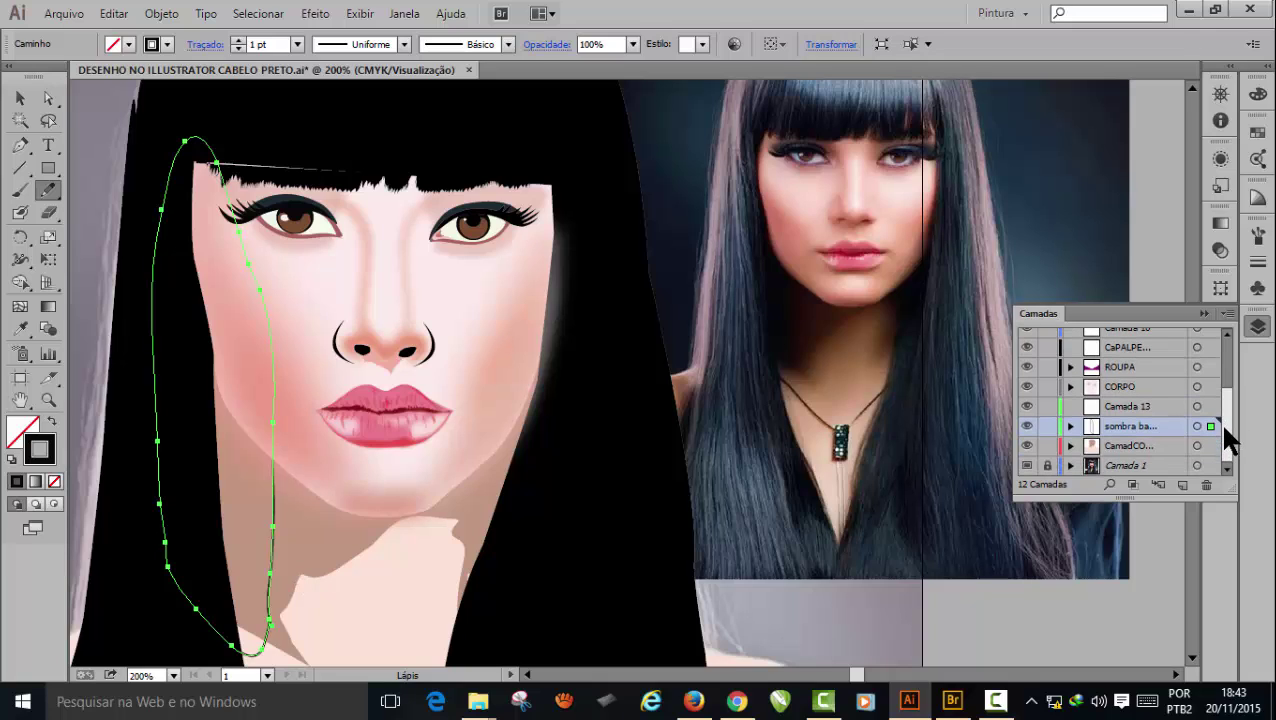
pyautogui.click(53, 423)
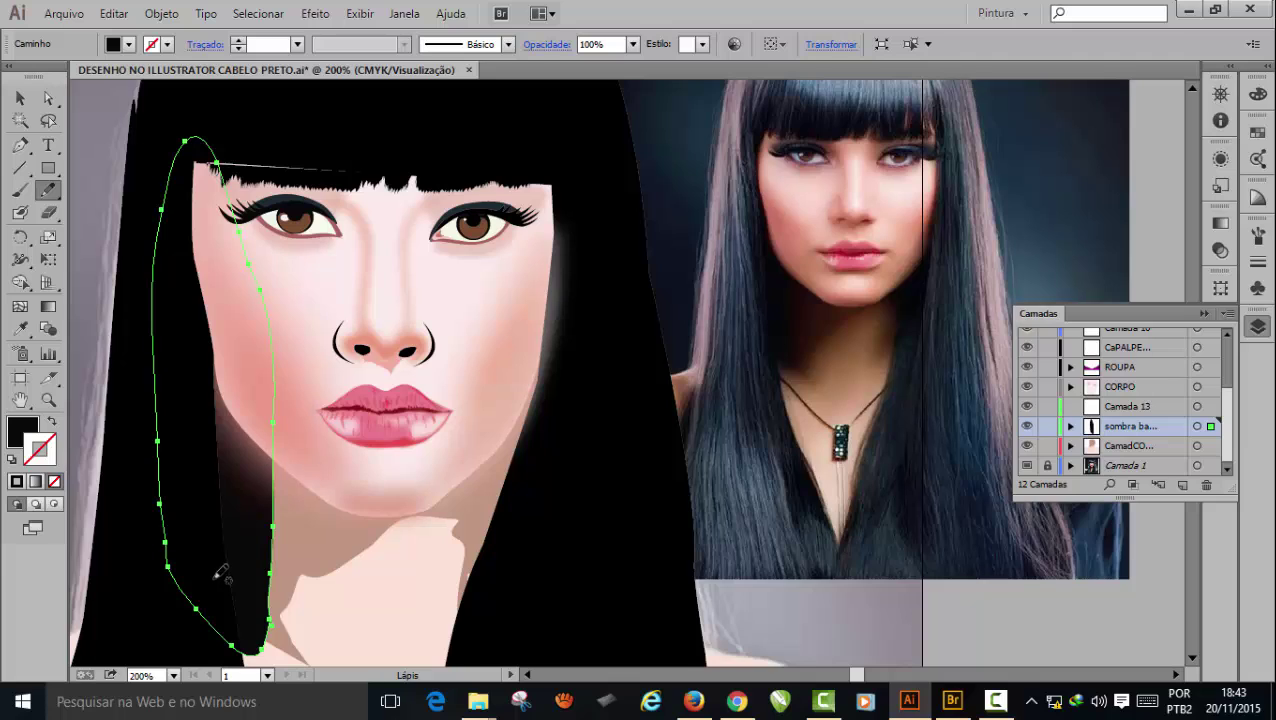
# - Move the lower anchor point of the black shadow shape down along the hair edge to about X 238.5 pt, Y 461.1 pt
pyautogui.scroll(-2, 230, 578)
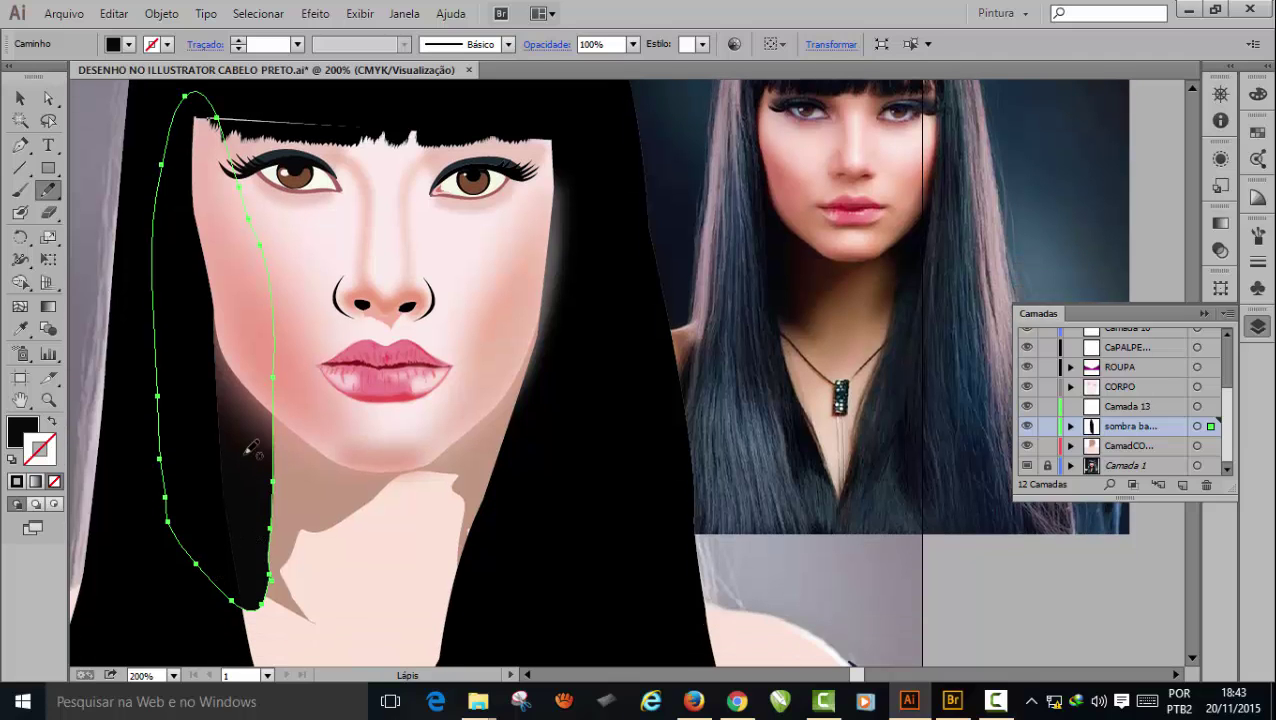
pyautogui.scroll(-4, 272, 628)
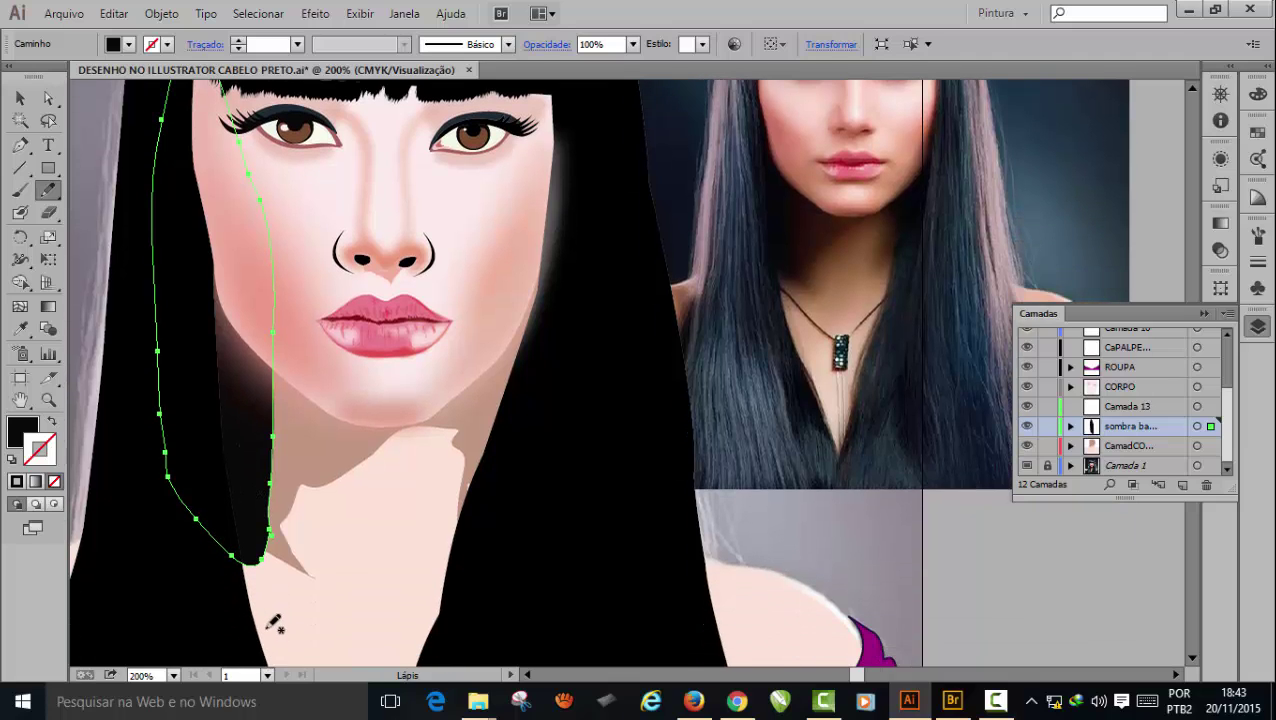
pyautogui.scroll(-5, 276, 620)
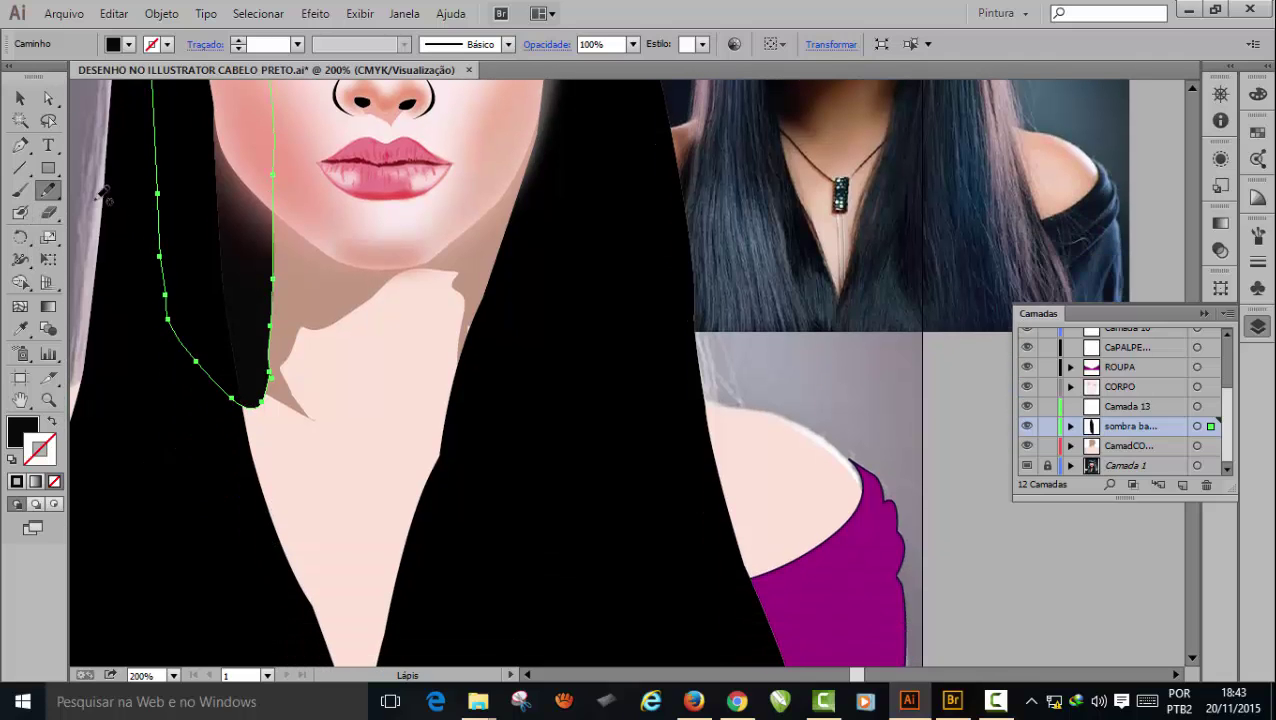
pyautogui.click(47, 98)
pyautogui.click(262, 404)
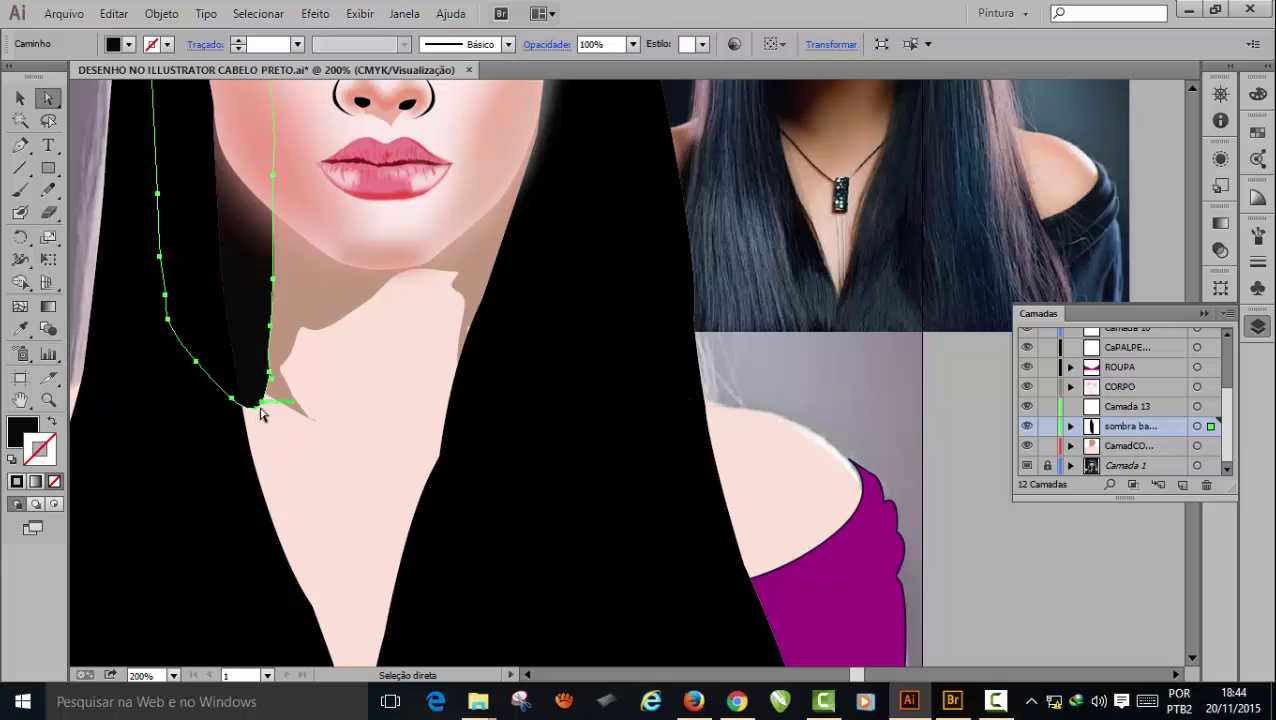
pyautogui.click(262, 405)
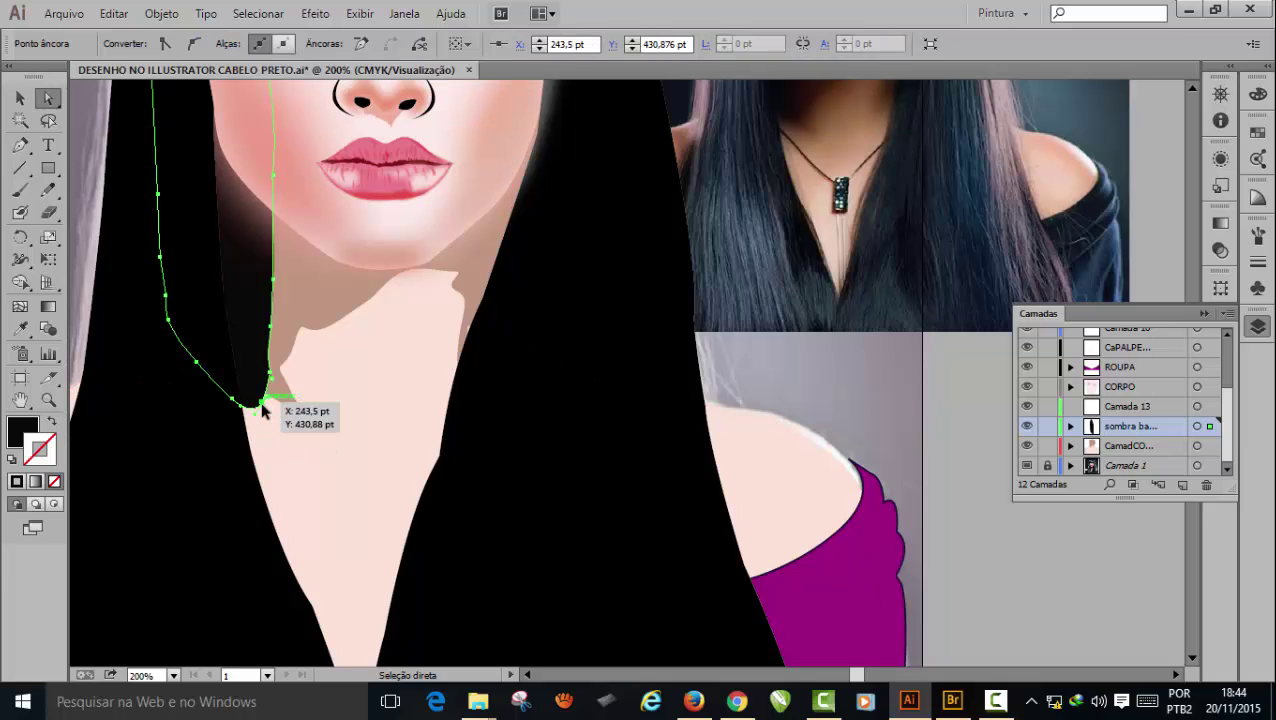
pyautogui.moveTo(262, 405); pyautogui.dragTo(254, 463)
# - Apply a Gaussian Blur with a radius of 21.7 pixels to the left shadow shape, with the preview on
pyautogui.scroll(4, 255, 467)
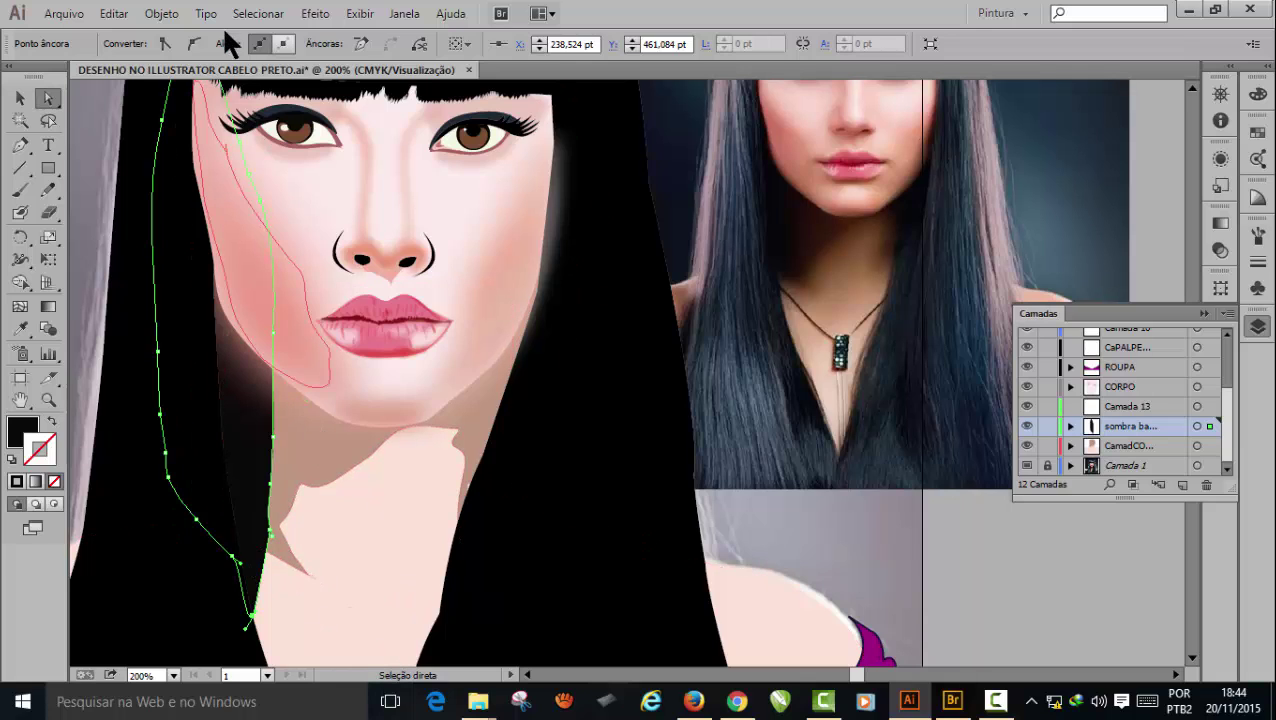
pyautogui.click(312, 14)
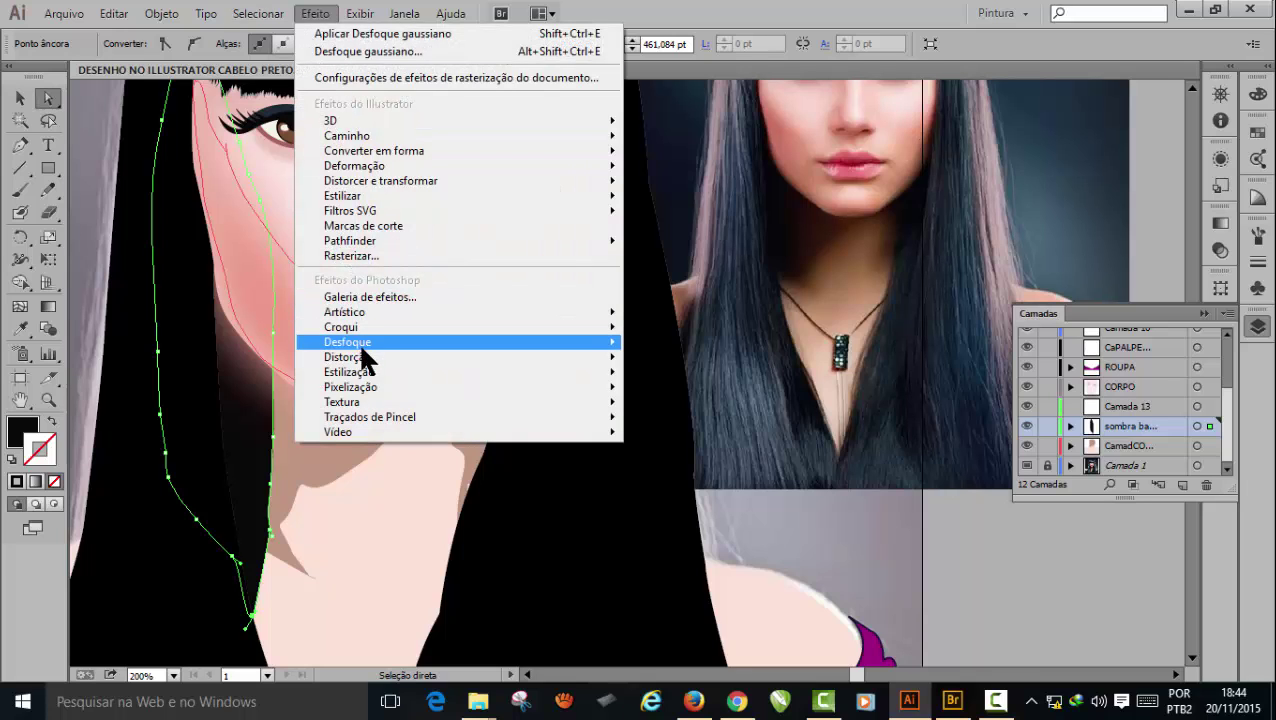
pyautogui.moveTo(358, 341)
pyautogui.click(152, 345)
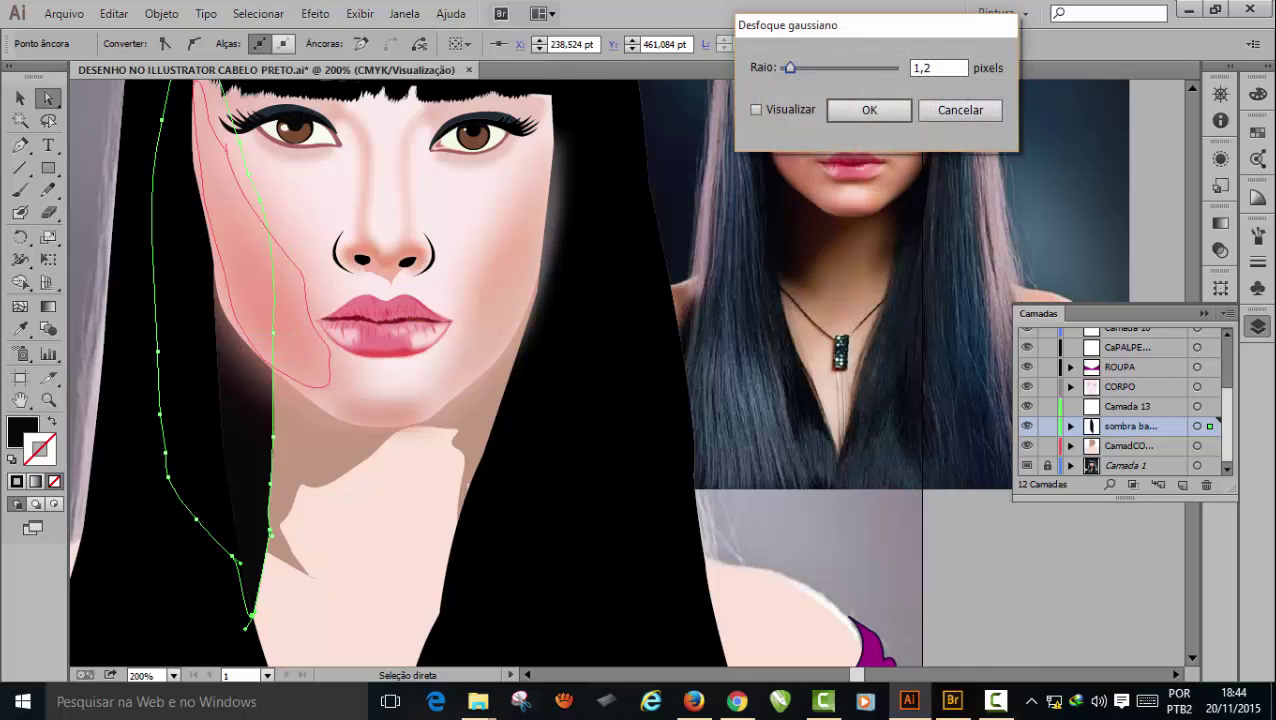
pyautogui.click(757, 110)
pyautogui.moveTo(790, 67); pyautogui.dragTo(853, 70)
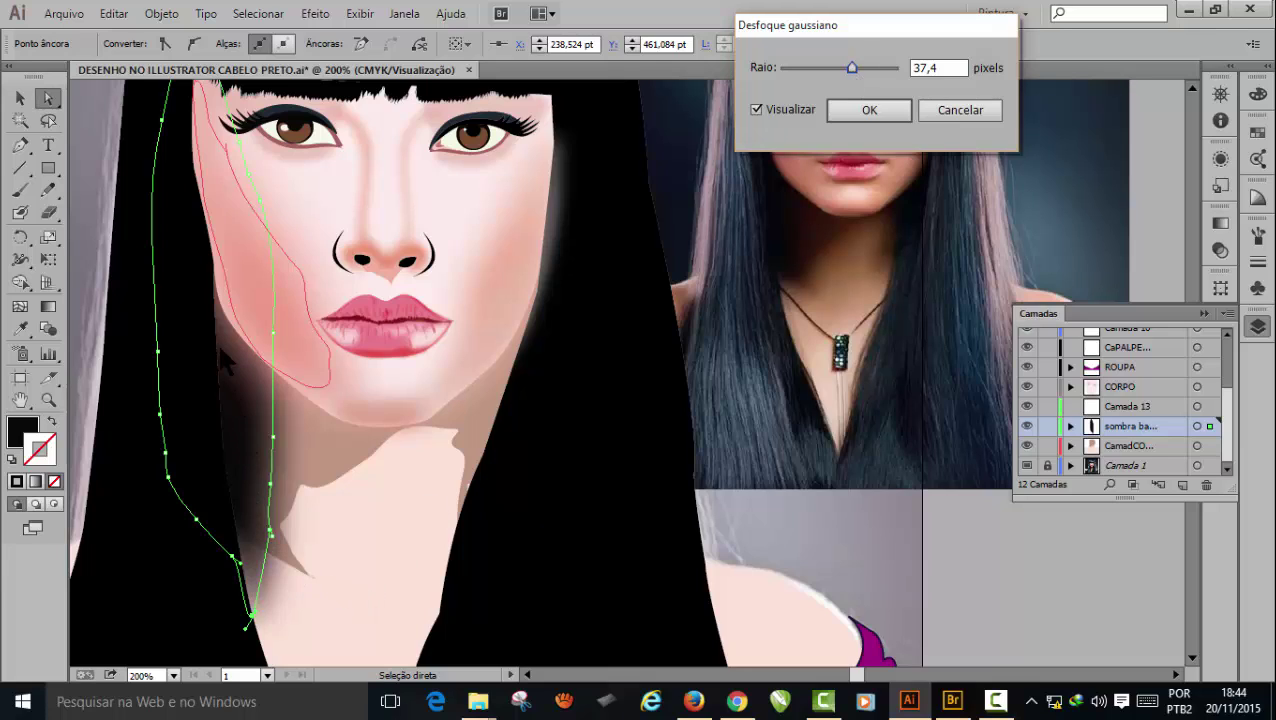
pyautogui.moveTo(847, 64)
pyautogui.mouseDown()
pyautogui.moveTo(832, 67)
pyautogui.moveTo(843, 67)
pyautogui.mouseUp()
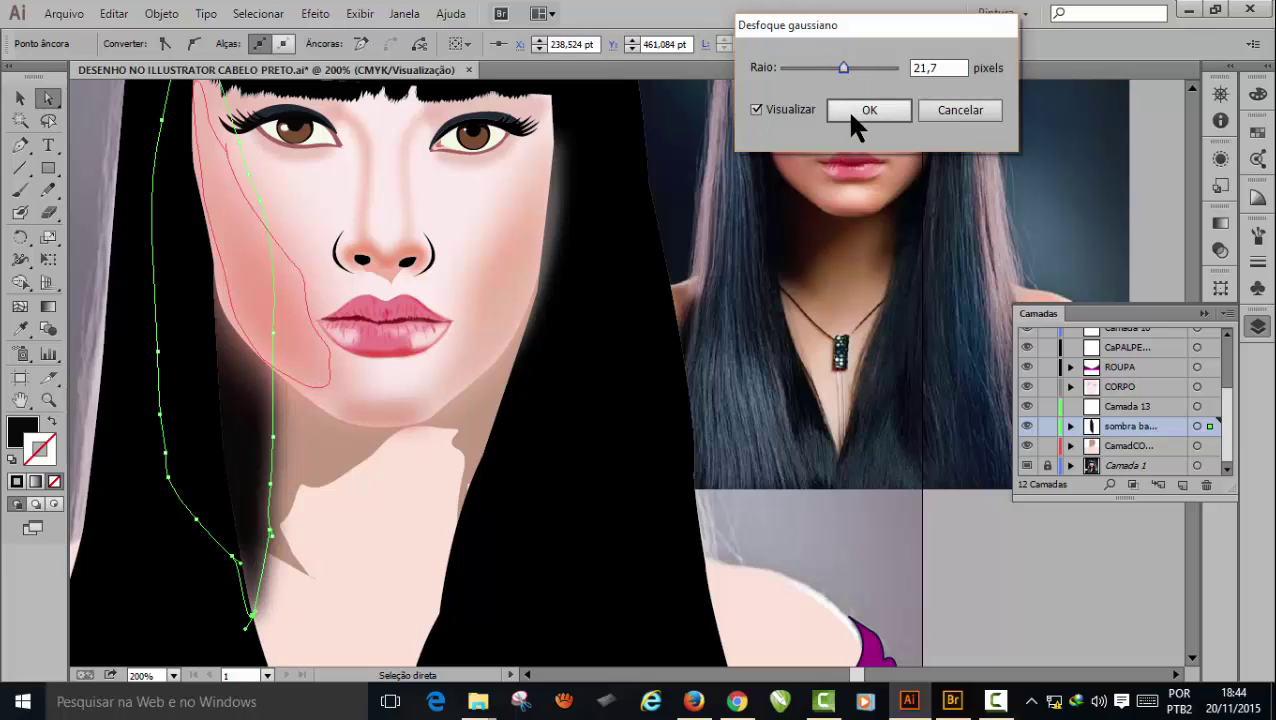
pyautogui.click(846, 109)
# - Draw a closed Pencil shape under the chin and along the right jaw and neck on the CamadCO... layer, and fill it black
pyautogui.click(385, 580)
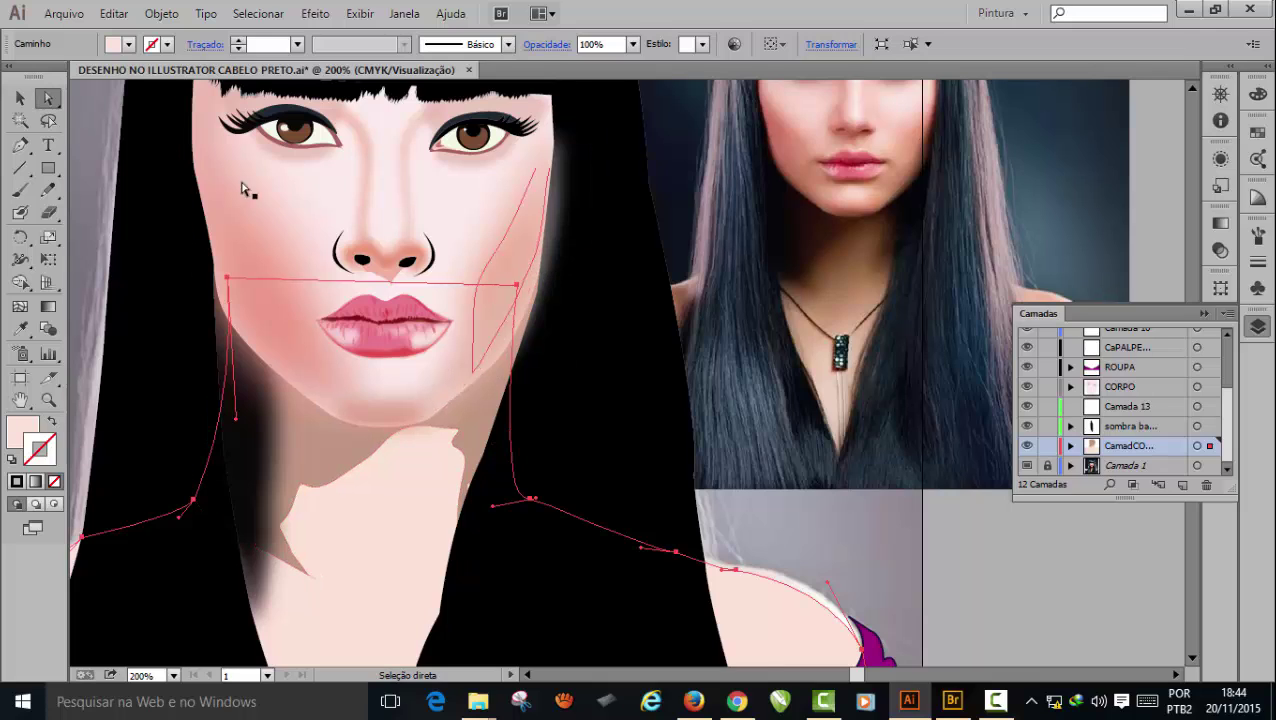
pyautogui.click(46, 189)
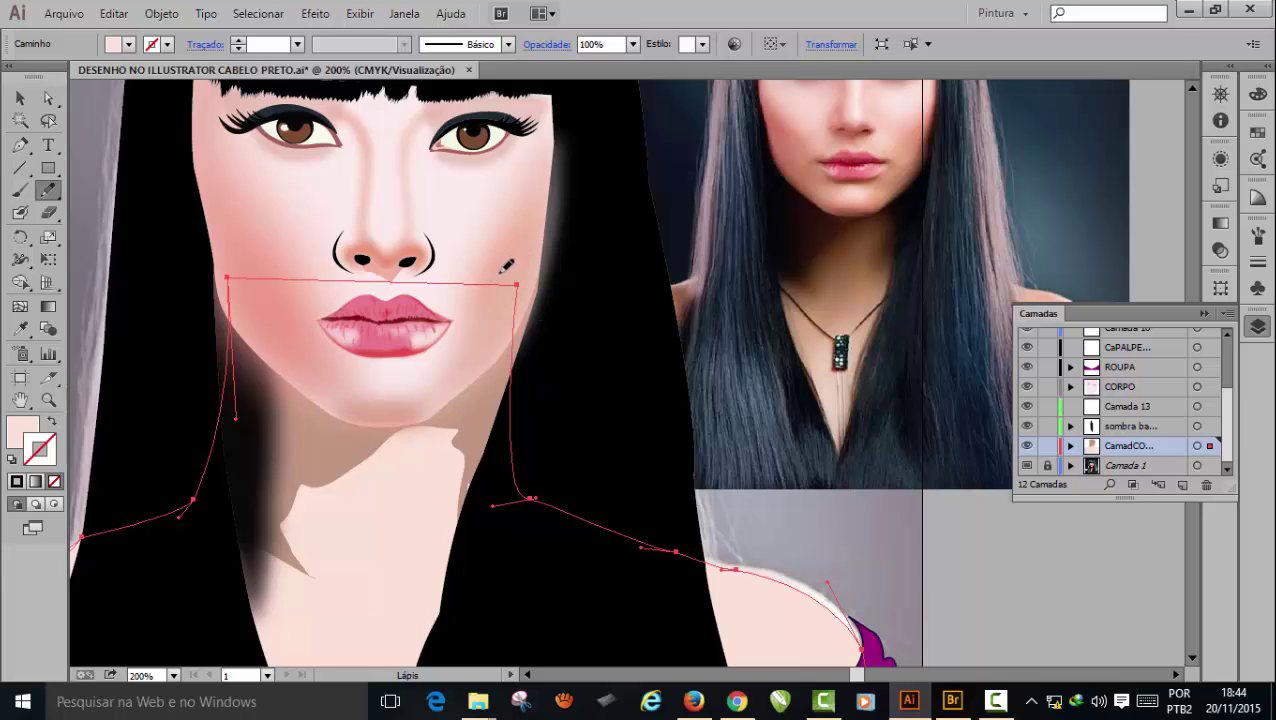
pyautogui.moveTo(489, 283); pyautogui.dragTo(475, 389)
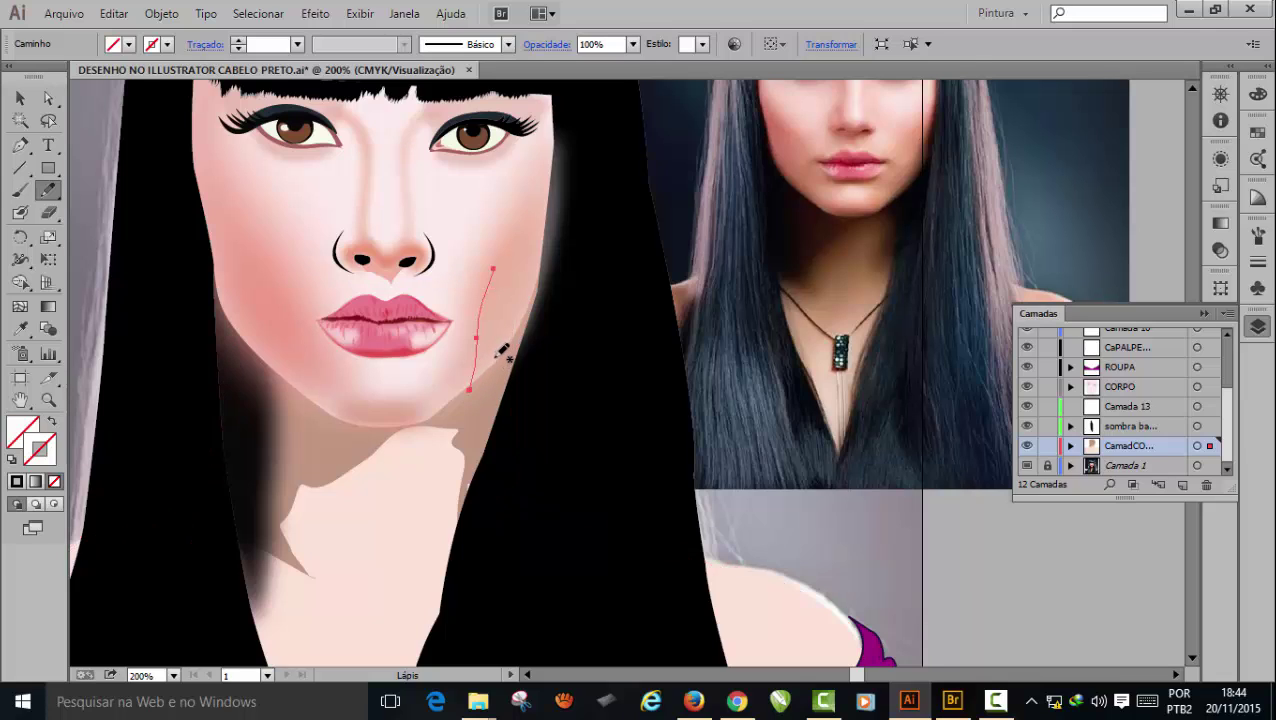
pyautogui.press('Delete')
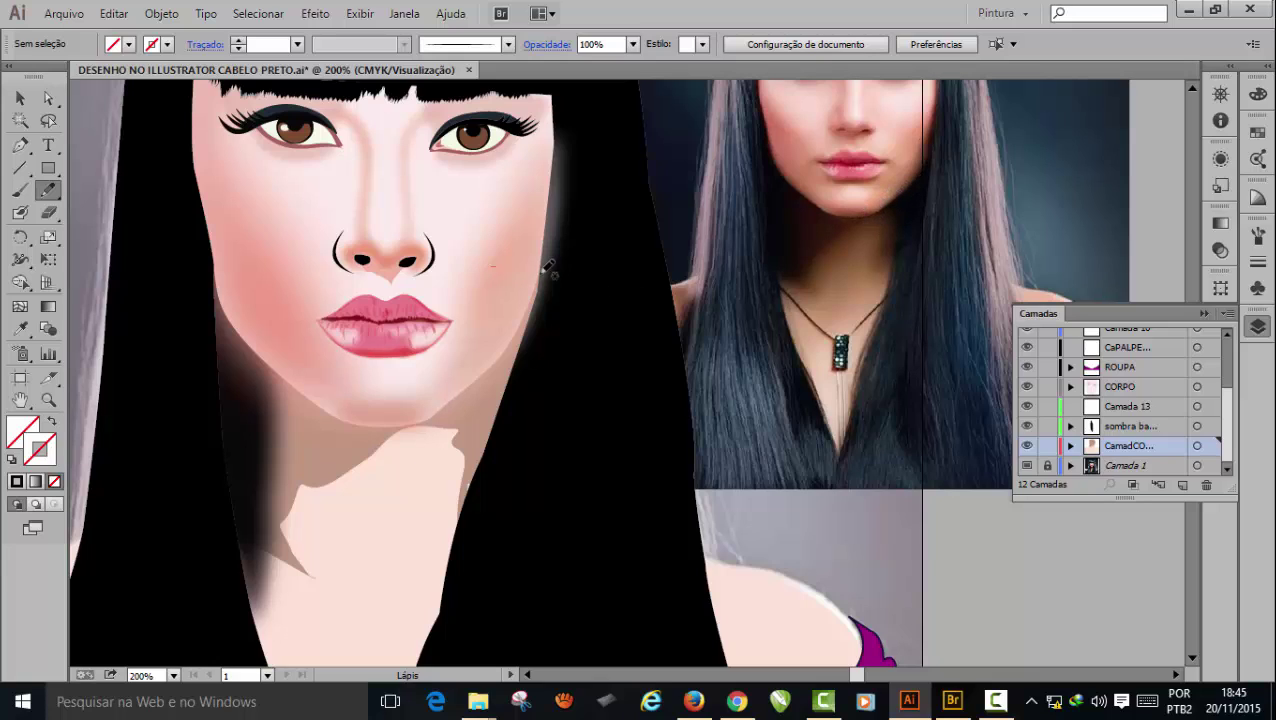
pyautogui.moveTo(532, 270)
pyautogui.mouseDown()
pyautogui.moveTo(422, 413)
pyautogui.moveTo(361, 425)
pyautogui.moveTo(389, 435)
pyautogui.moveTo(455, 420)
pyautogui.moveTo(461, 575)
pyautogui.moveTo(500, 567)
pyautogui.moveTo(567, 379)
pyautogui.moveTo(576, 192)
pyautogui.moveTo(565, 136)
pyautogui.moveTo(549, 139)
pyautogui.moveTo(528, 285)
pyautogui.mouseUp()
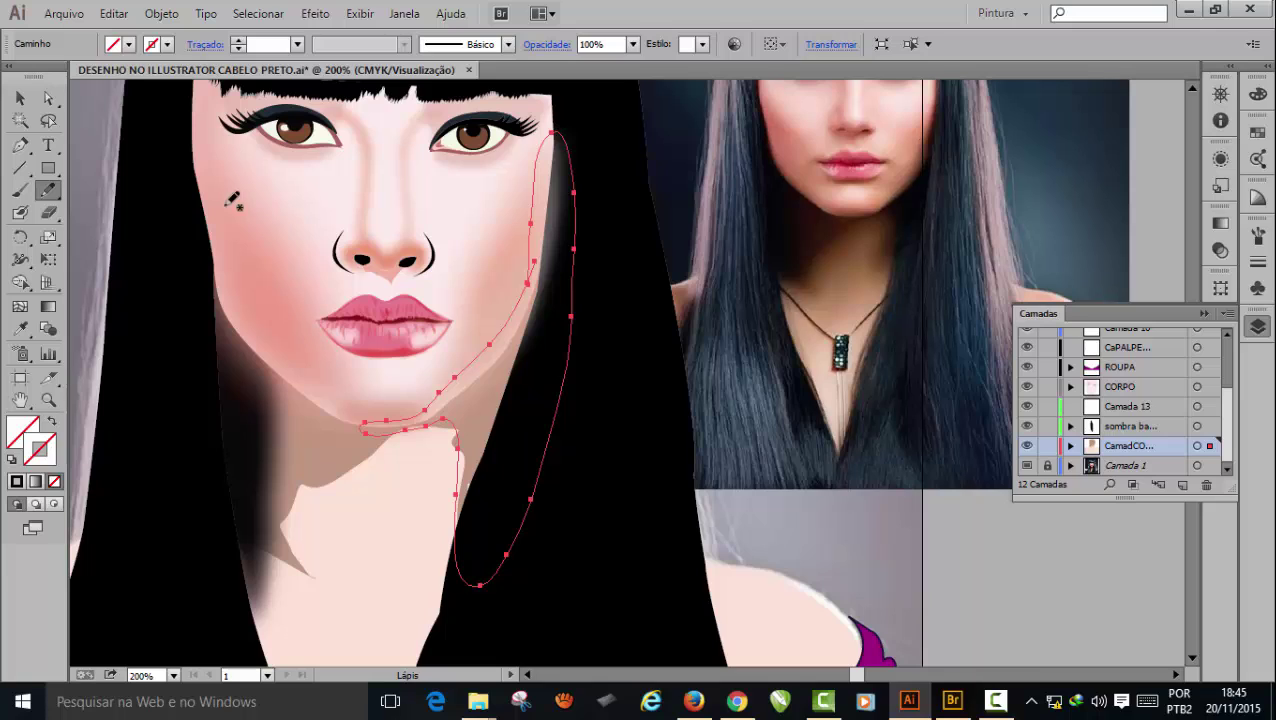
pyautogui.click(24, 434)
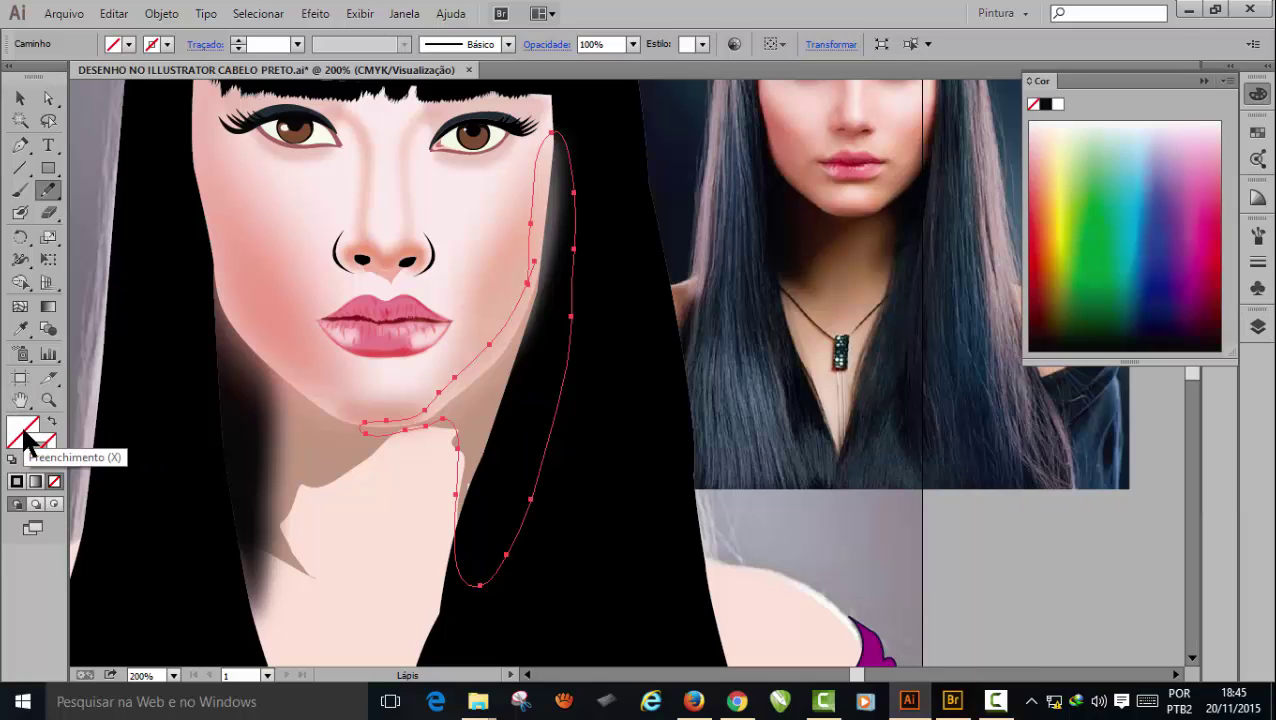
pyautogui.click(1222, 342)
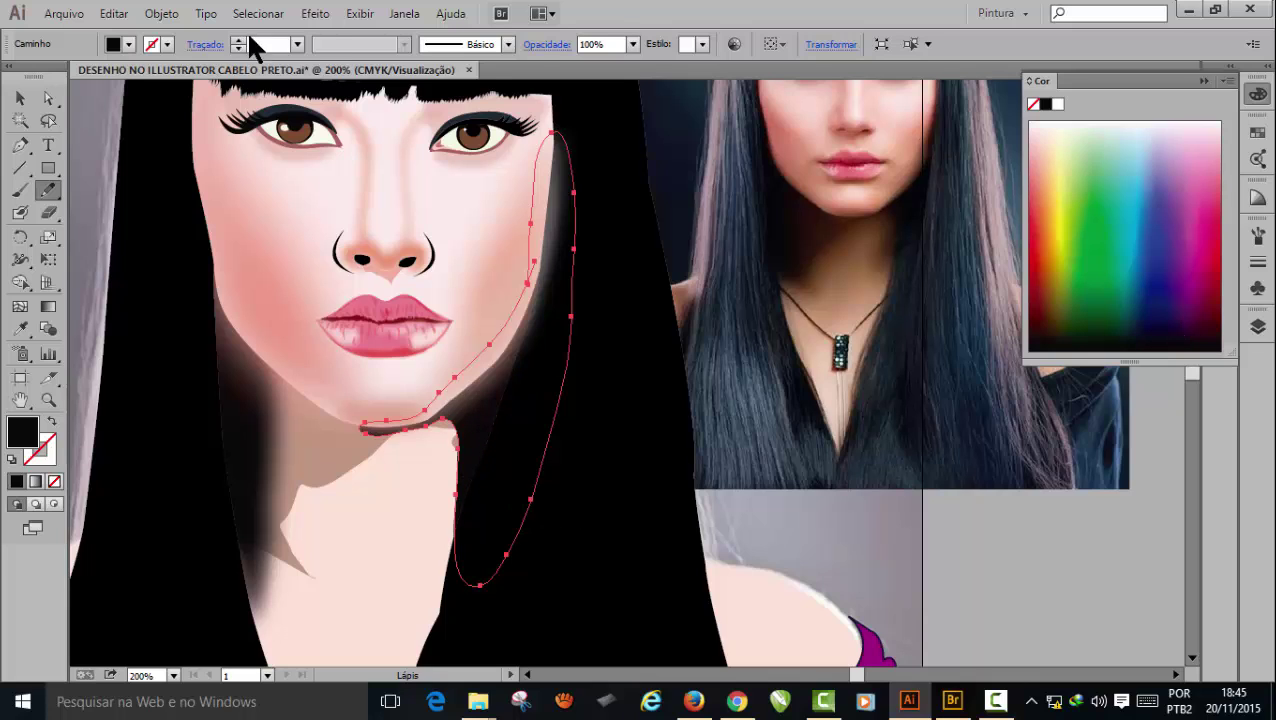
# - Apply a Gaussian Blur with a radius of 33.9 pixels to the right jaw and neck shadow shape, with the preview on
pyautogui.click(314, 14)
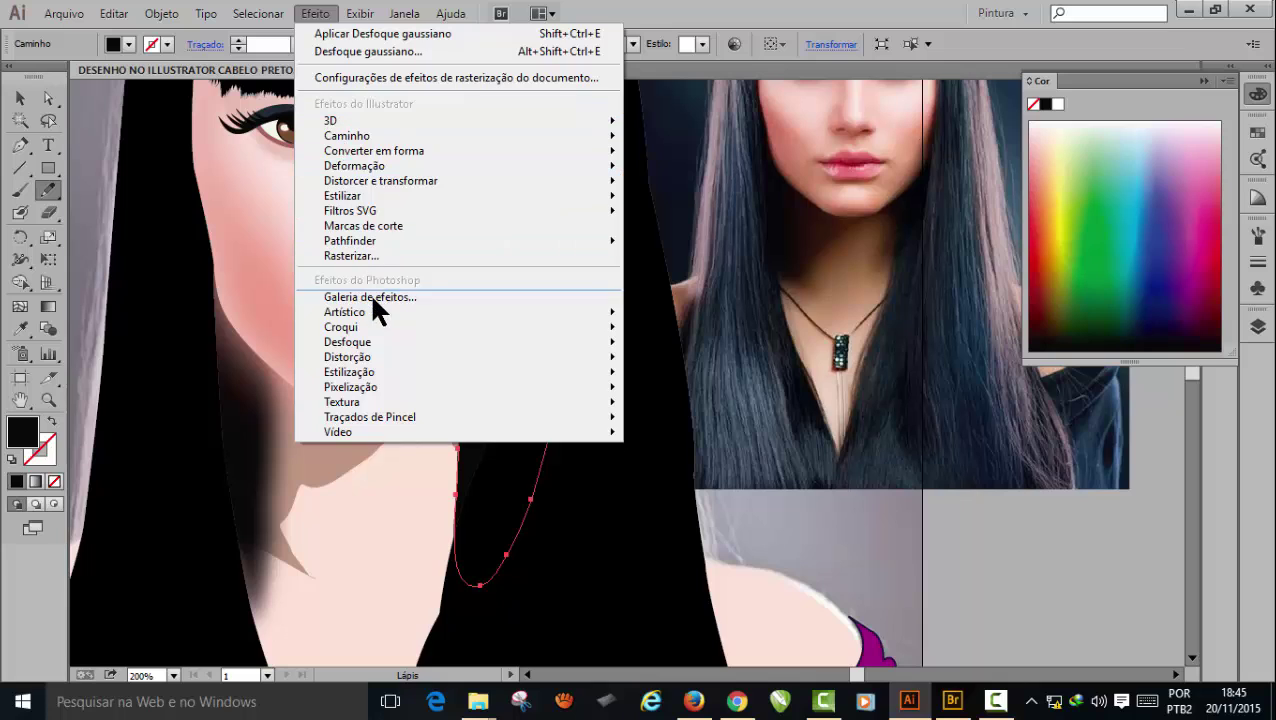
pyautogui.moveTo(367, 341)
pyautogui.click(196, 345)
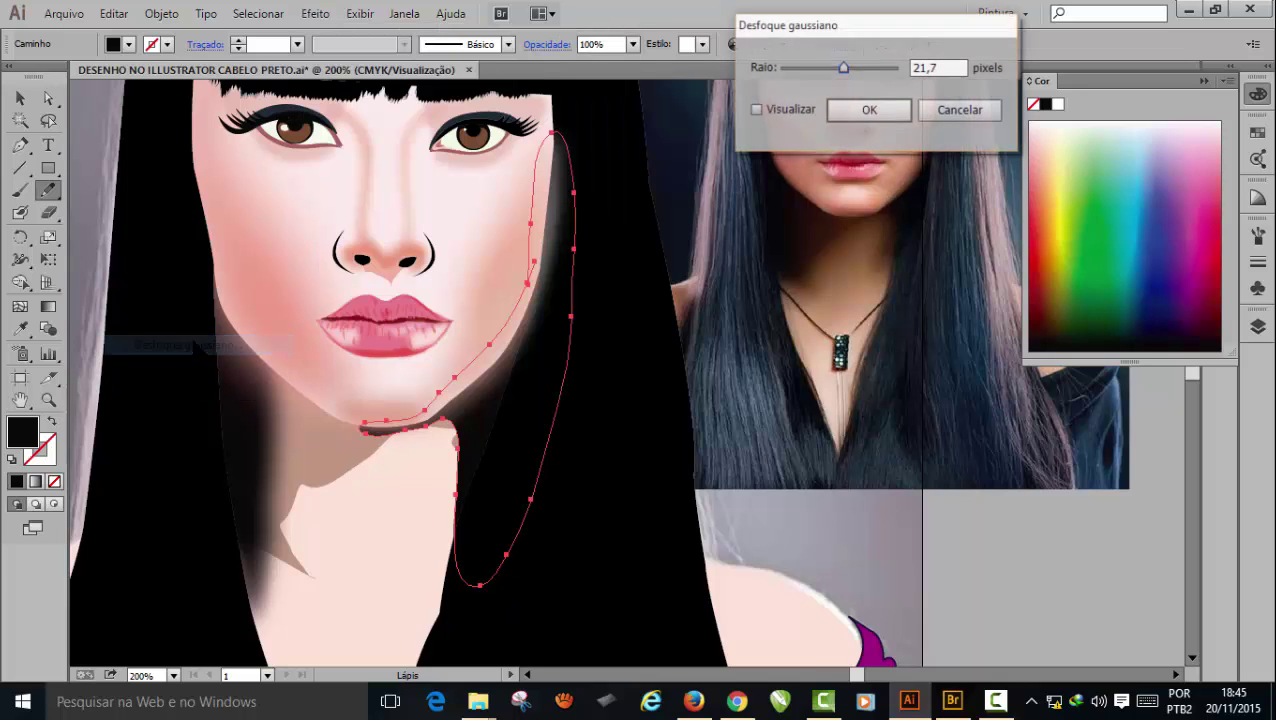
pyautogui.click(756, 109)
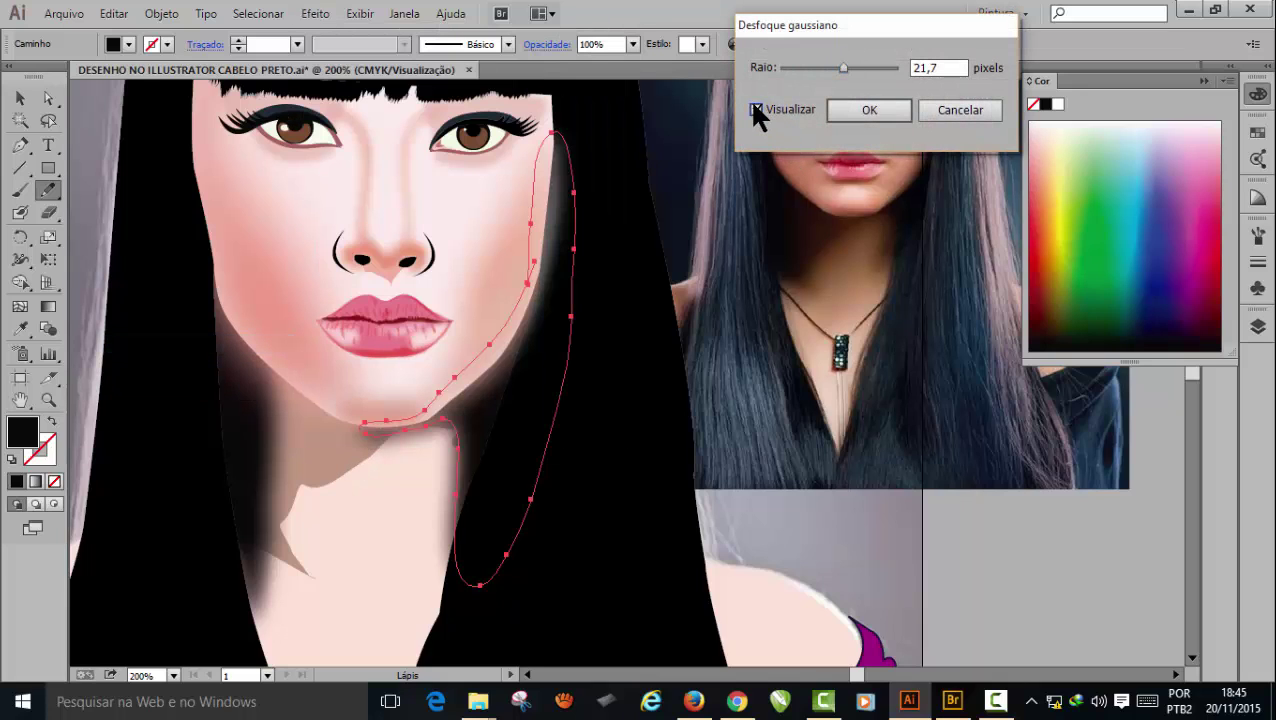
pyautogui.moveTo(845, 68); pyautogui.dragTo(849, 68)
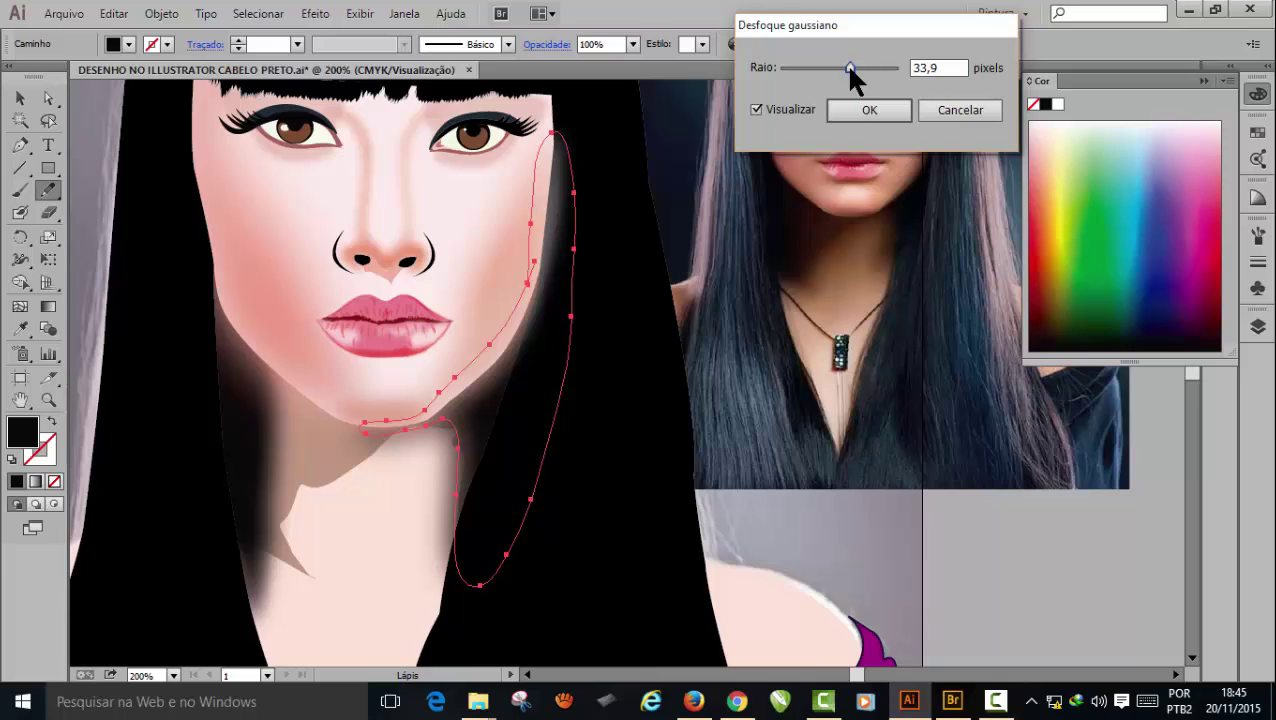
pyautogui.click(873, 108)
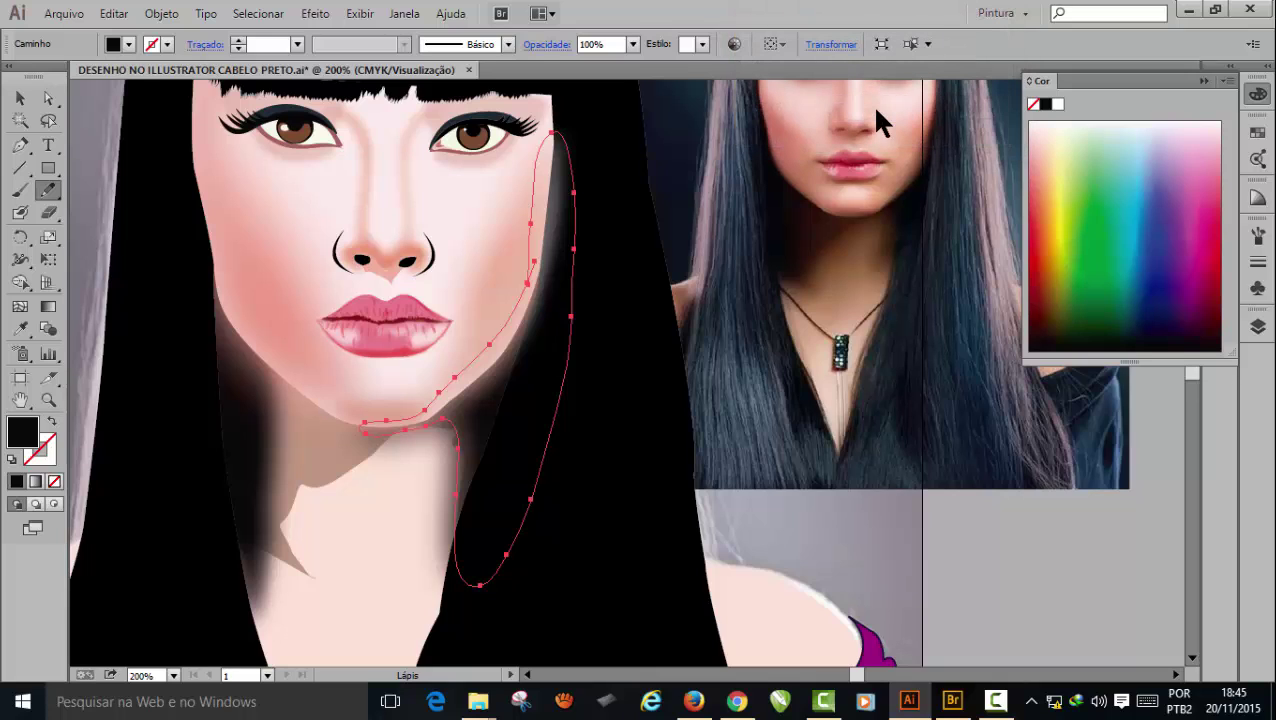
pyautogui.click(21, 99)
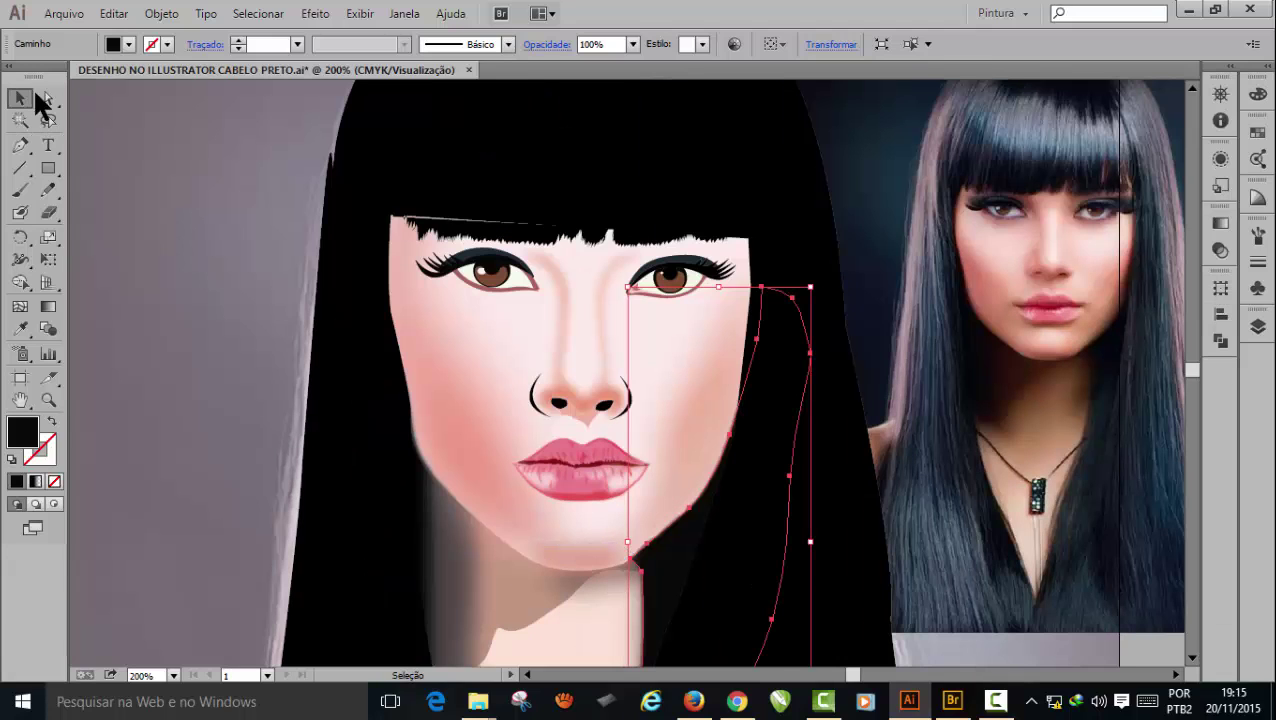
pyautogui.scroll(1, 698, 584)
pyautogui.scroll(-1, 668, 550)
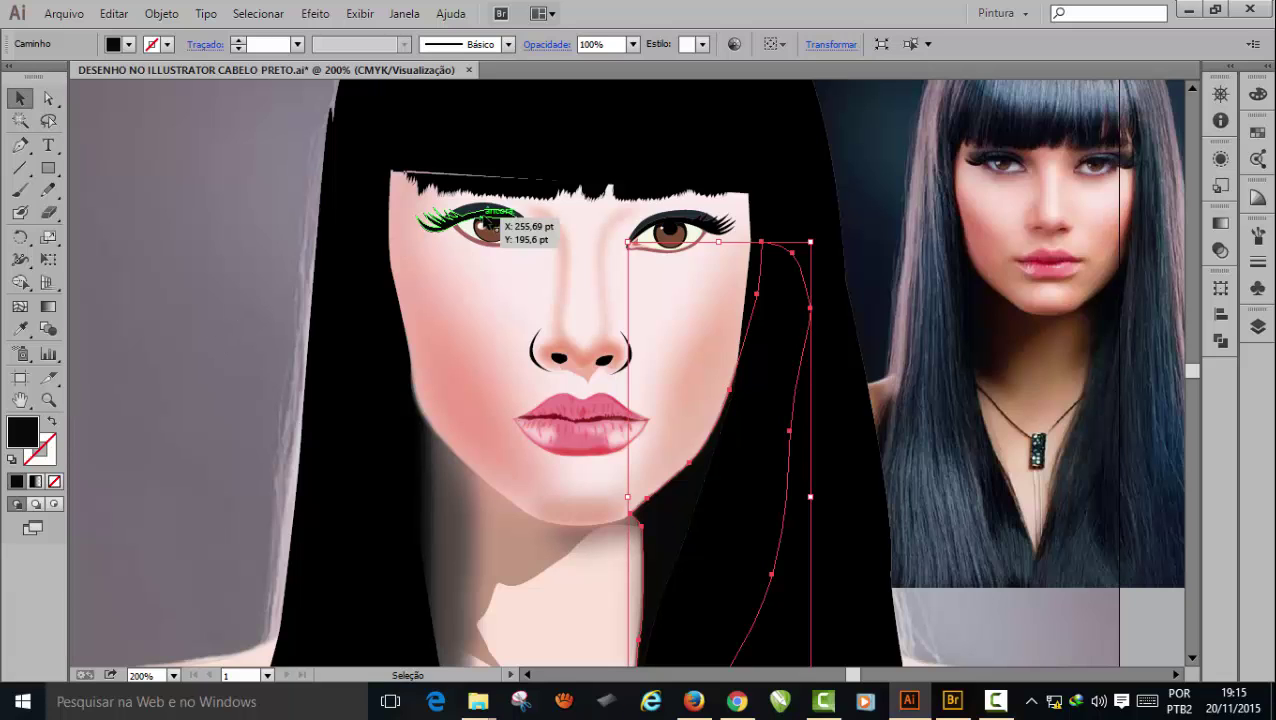
pyautogui.scroll(5, 322, 325)
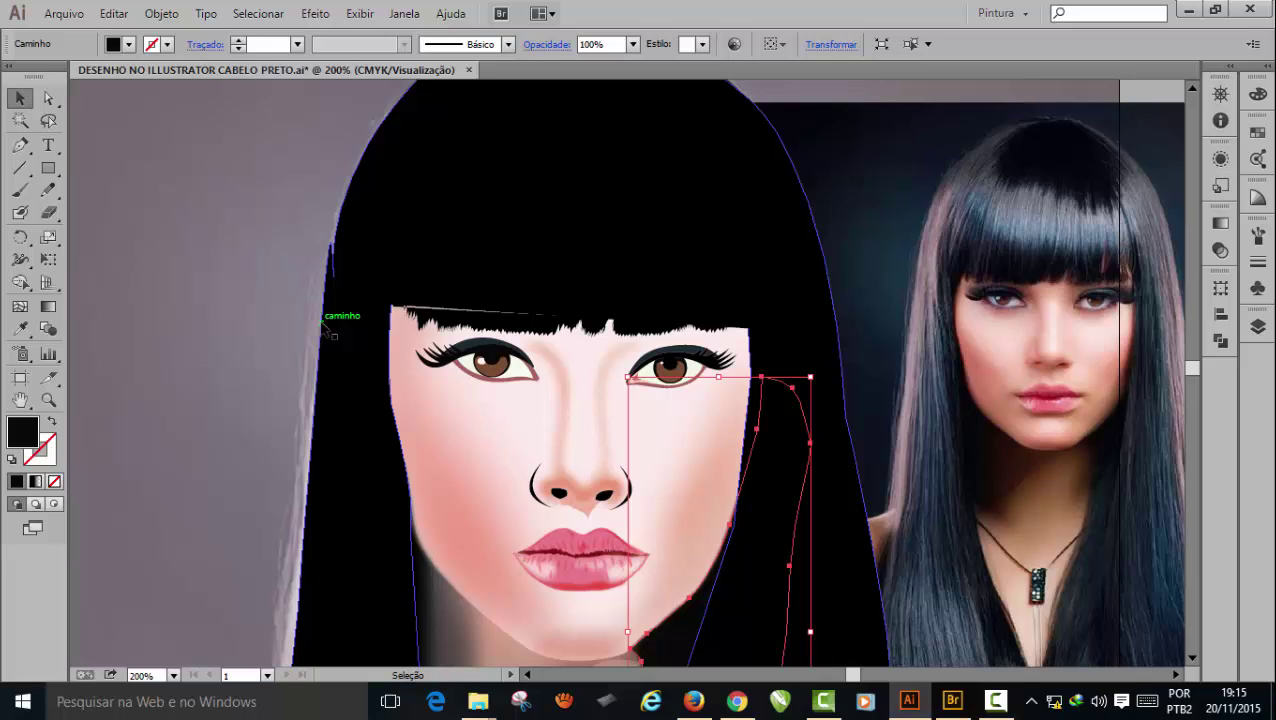
pyautogui.click(885, 540)
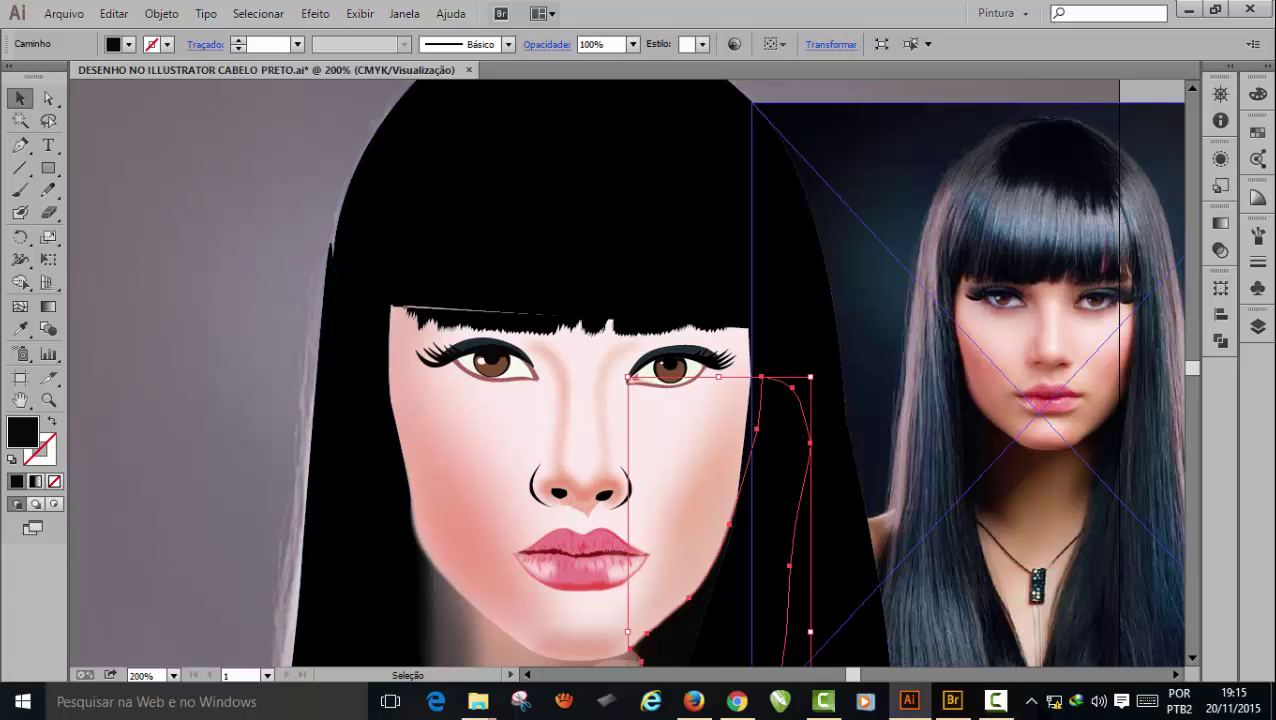
pyautogui.click(997, 703)
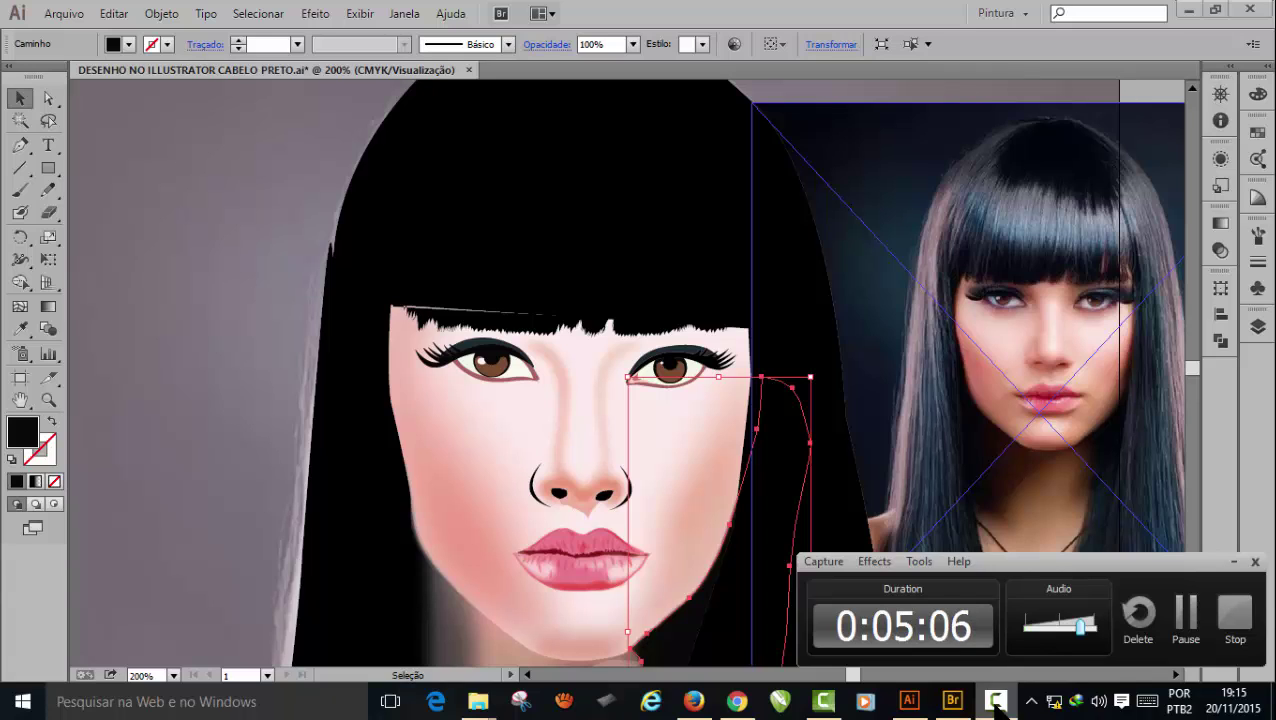
pyautogui.doubleClick(996, 706)
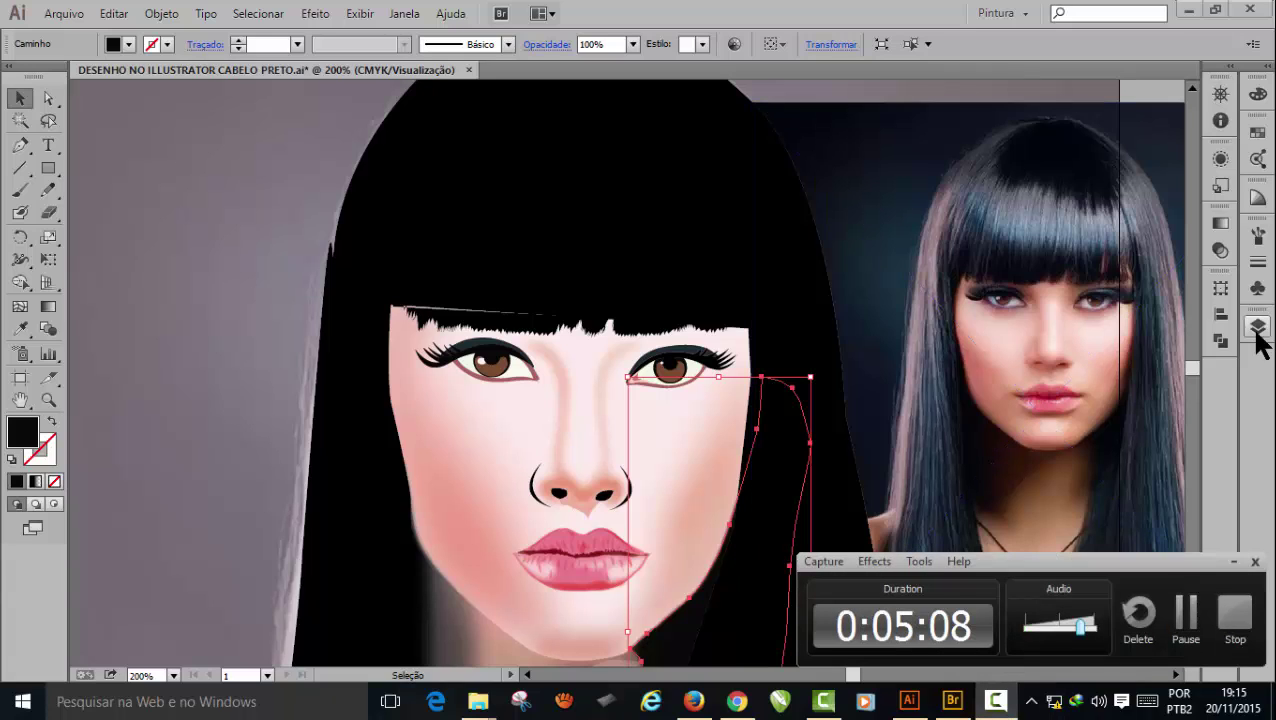
pyautogui.click(1233, 561)
# - Make the CABELO layer the active layer and deselect the shadow shape
pyautogui.click(1257, 327)
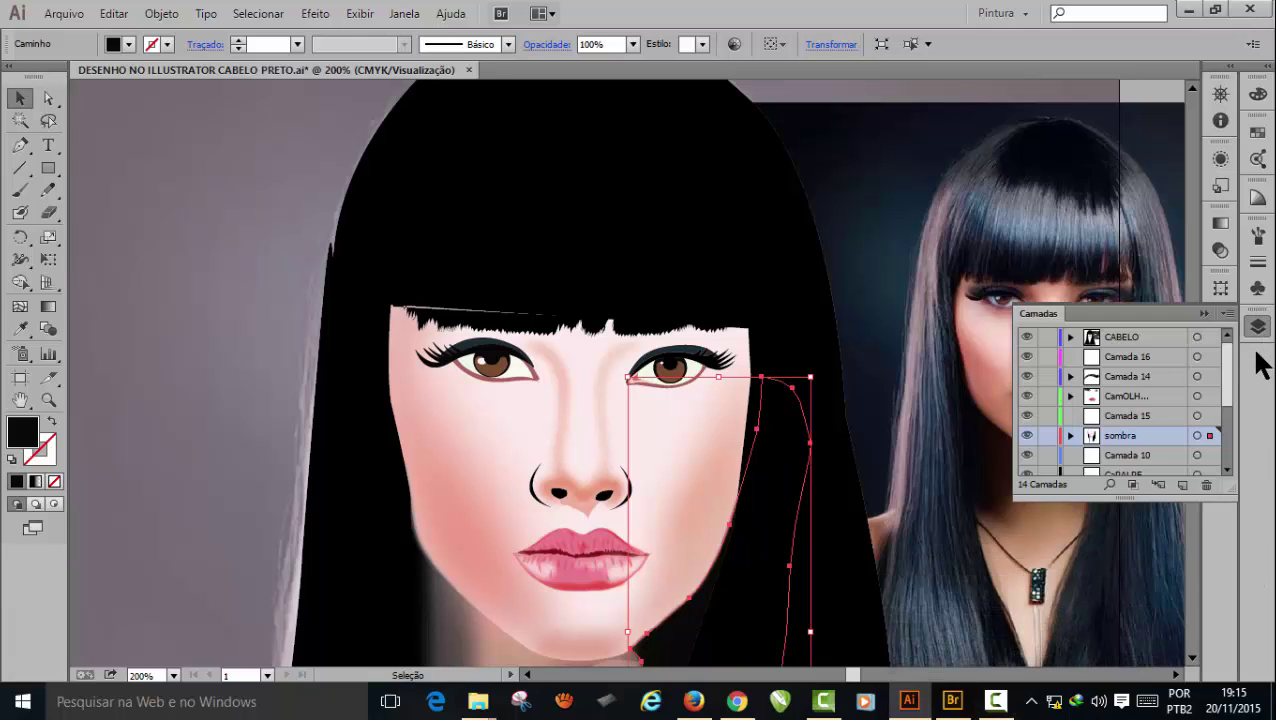
pyautogui.click(1155, 337)
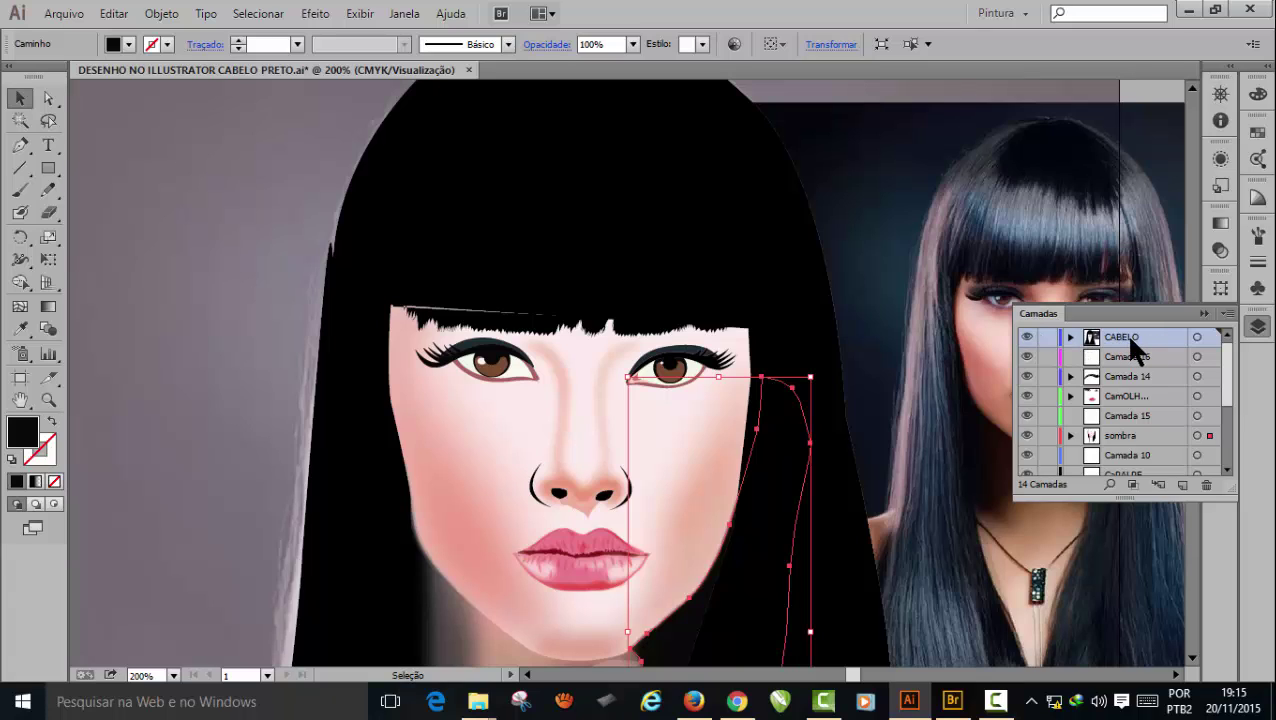
pyautogui.click(1203, 315)
pyautogui.click(218, 304)
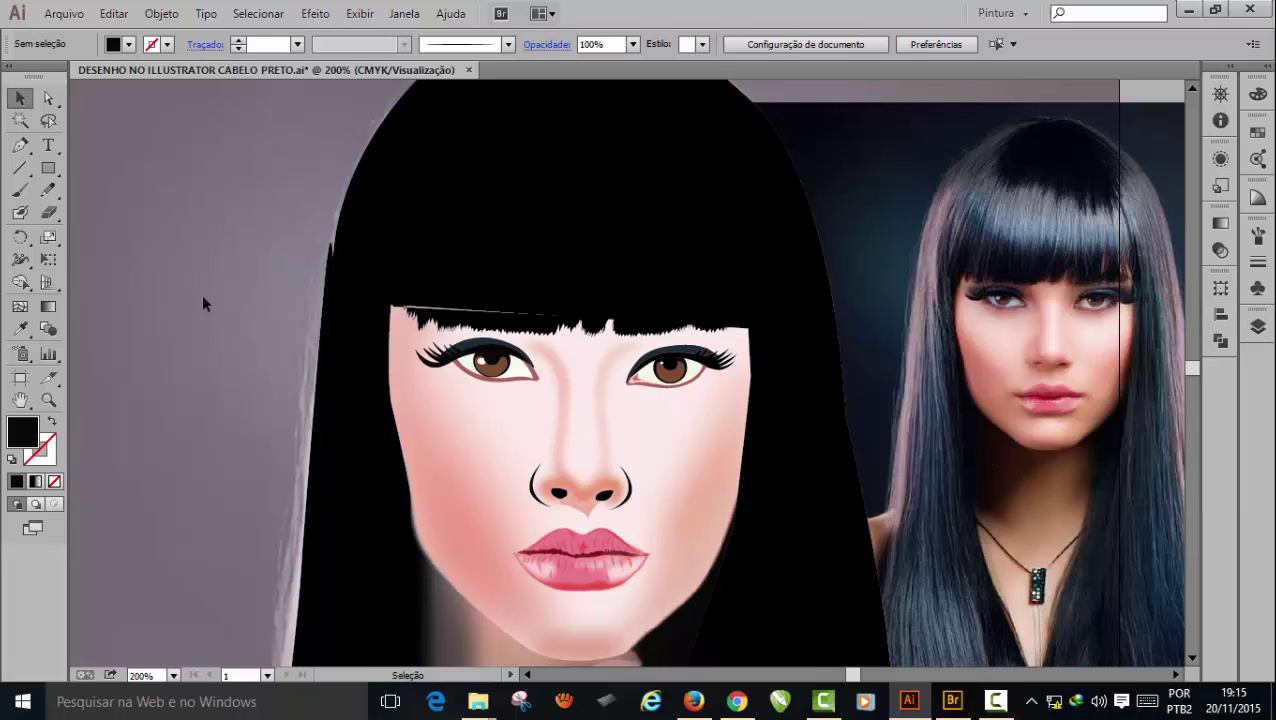
# - Draw a tall, slightly curved Pen segment on the background beside the hair, with a black stroke and no fill
pyautogui.click(22, 146)
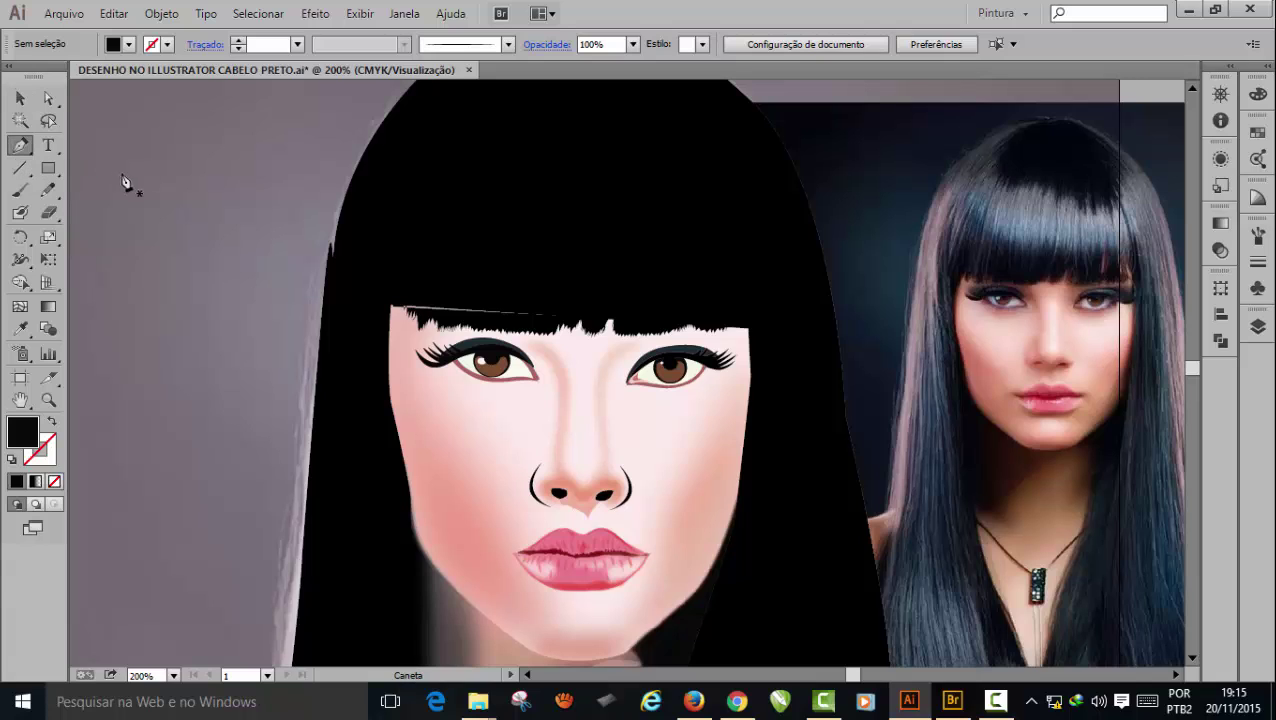
pyautogui.click(147, 128)
pyautogui.moveTo(150, 490); pyautogui.dragTo(167, 590)
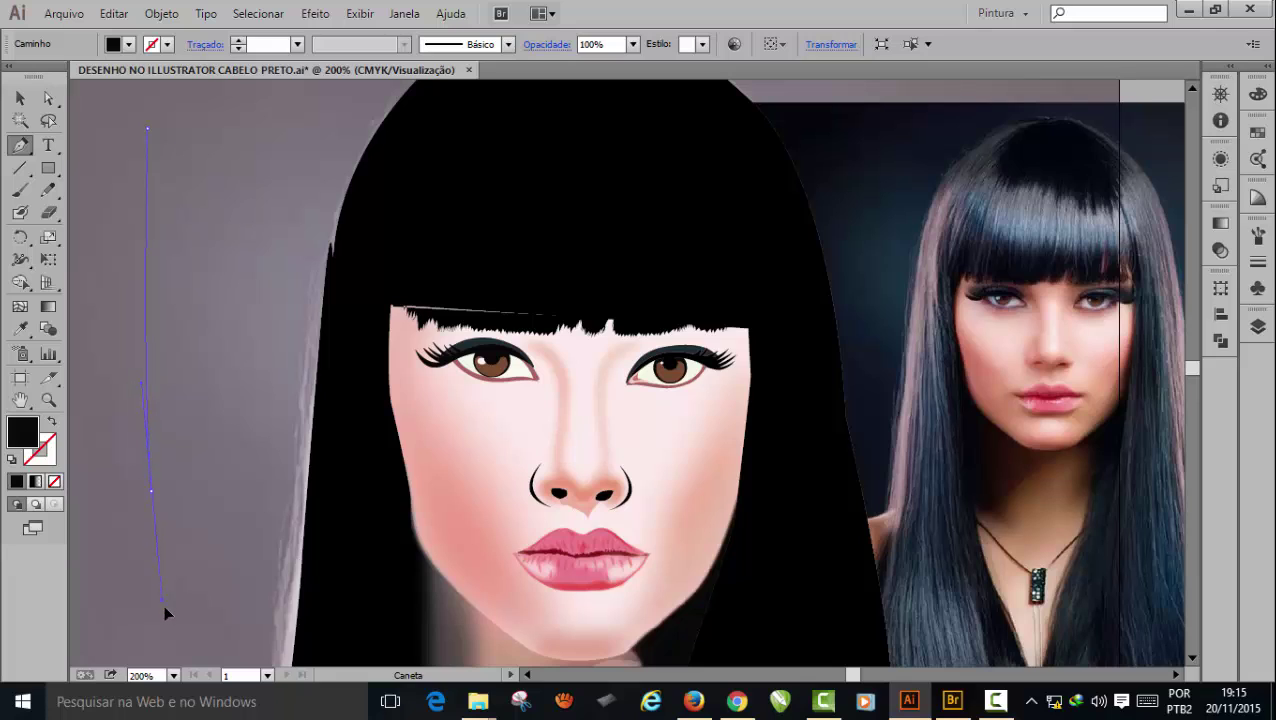
pyautogui.moveTo(172, 623); pyautogui.dragTo(172, 623)
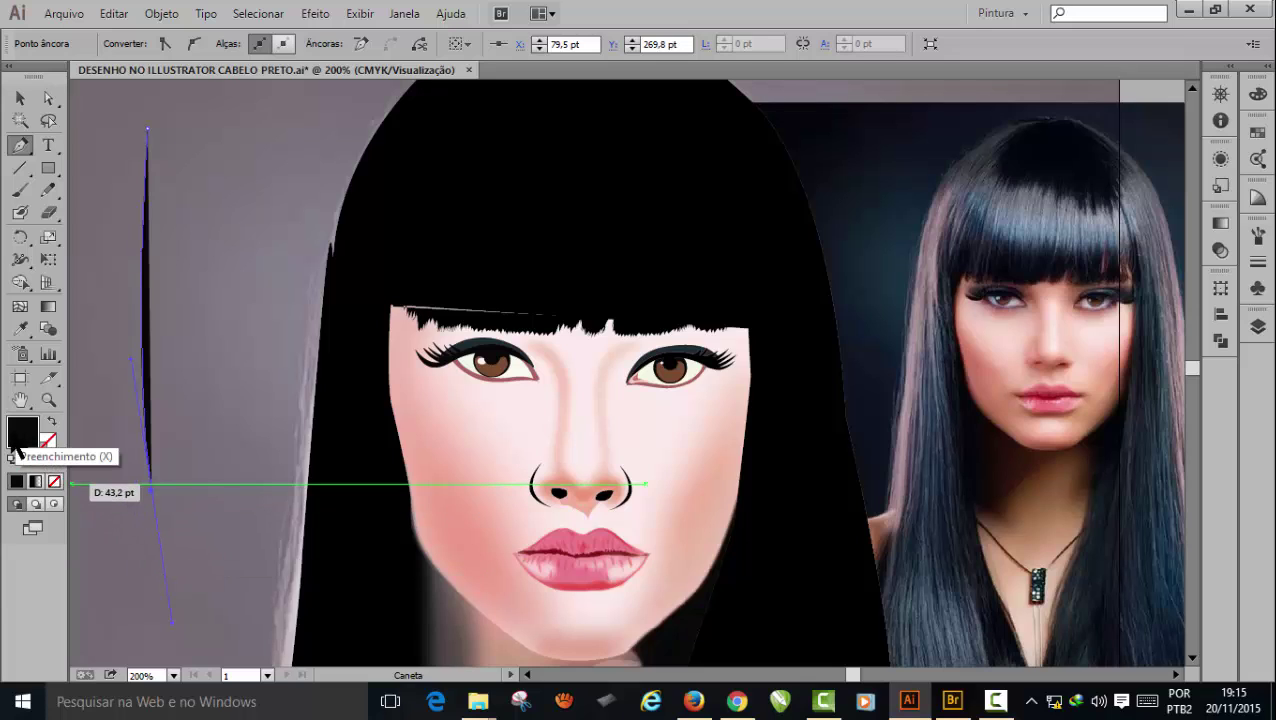
pyautogui.click(46, 446)
pyautogui.click(51, 420)
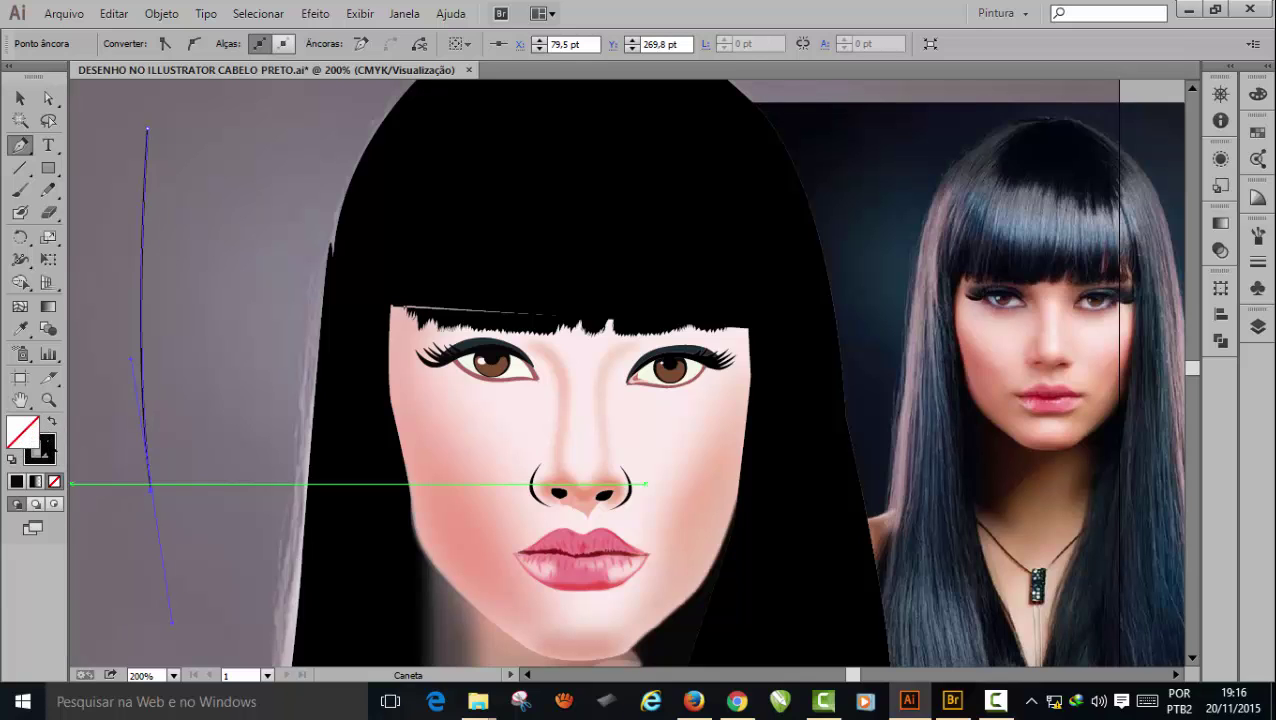
# - Close the Pen path with an opposite curve into a sliver about 7.8 pt wide and 193.5 pt tall, filled black without stroke
pyautogui.click(151, 490)
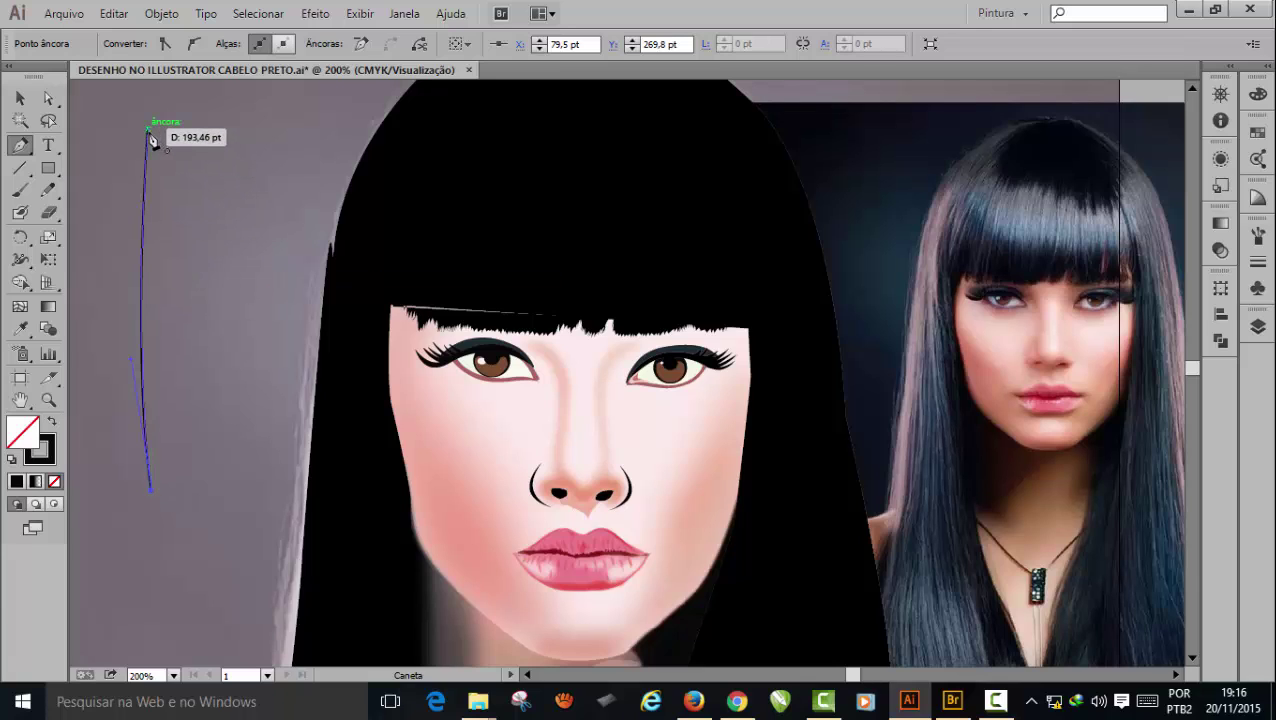
pyautogui.moveTo(148, 130); pyautogui.dragTo(158, 241)
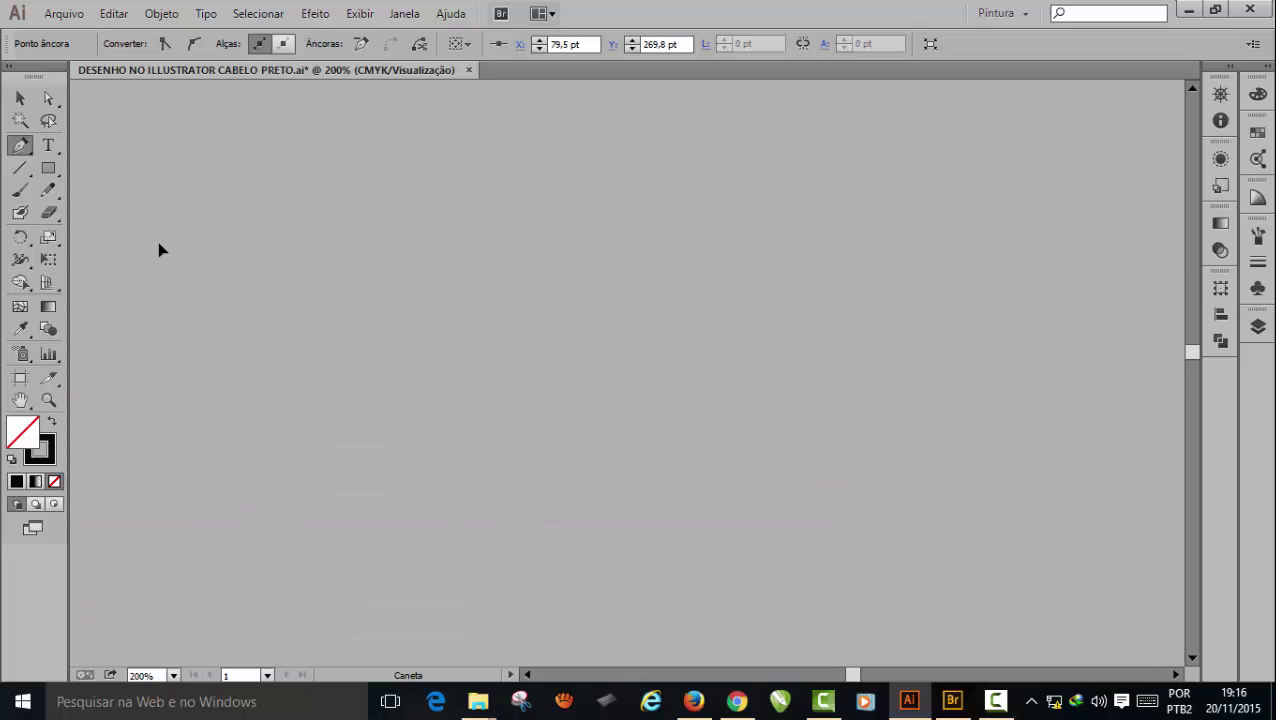
pyautogui.scroll(-5, 183, 383)
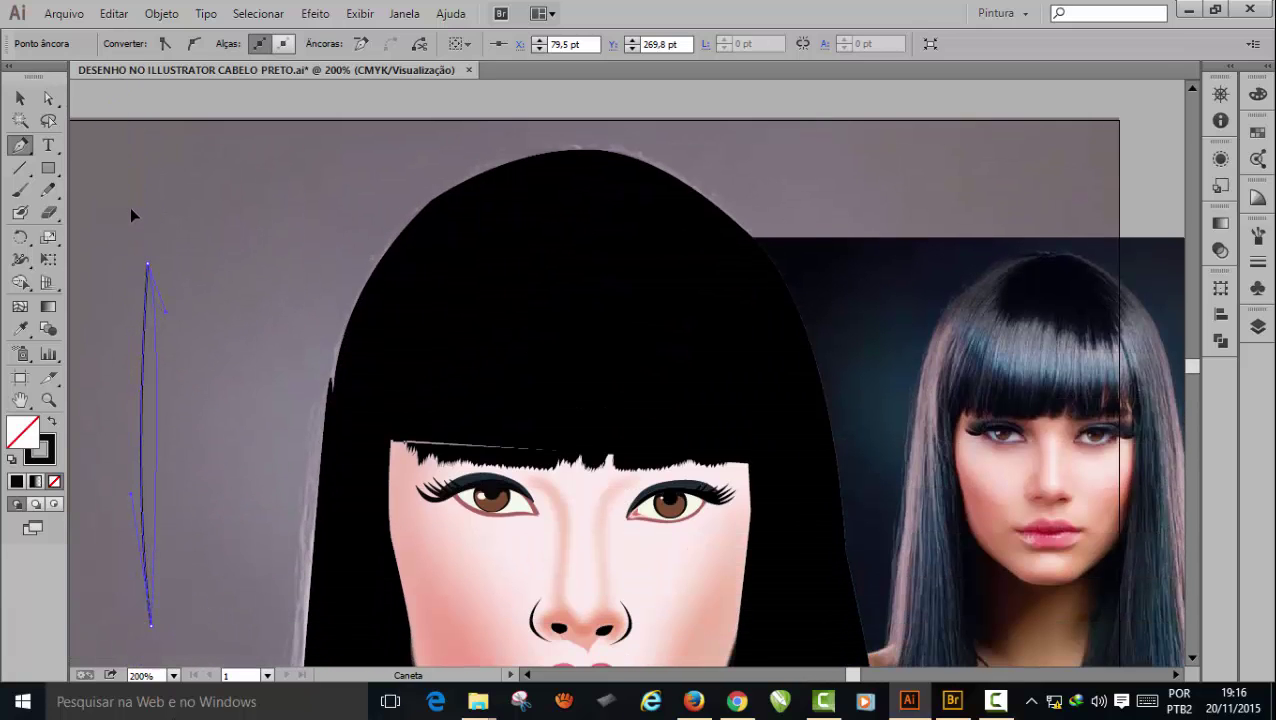
pyautogui.moveTo(136, 168); pyautogui.dragTo(131, 163)
pyautogui.scroll(-3, 68, 428)
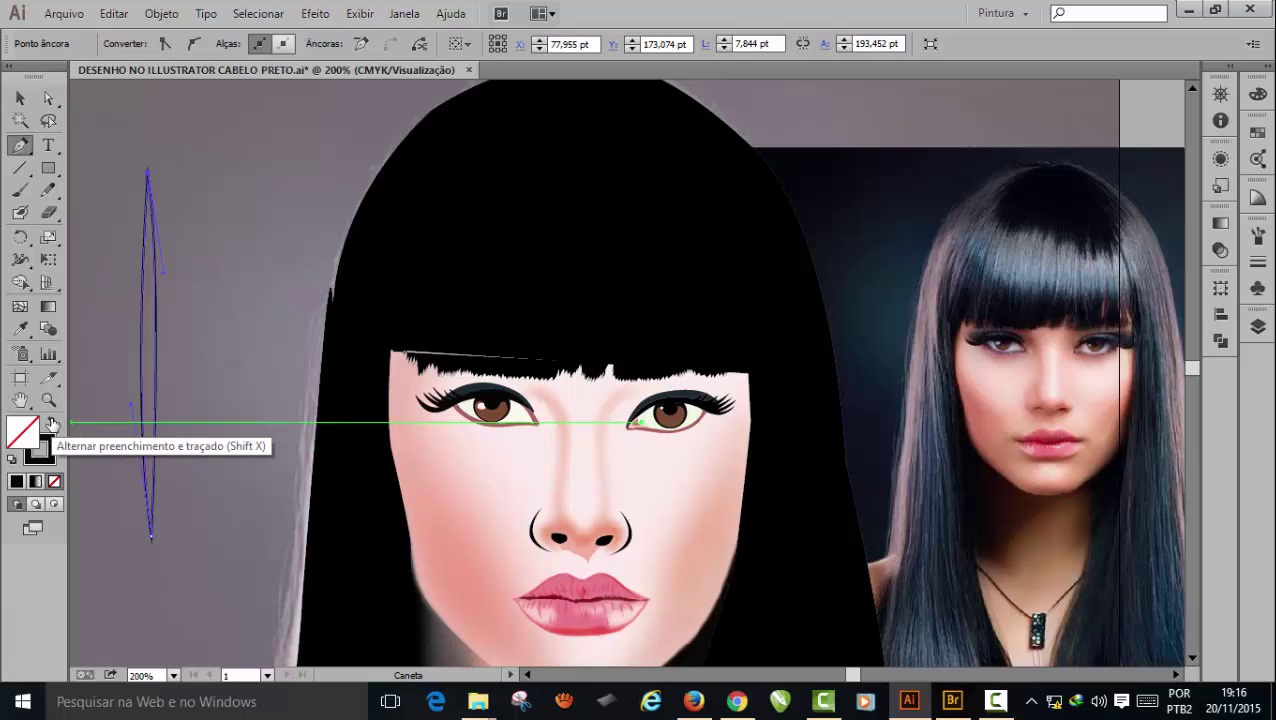
pyautogui.click(51, 424)
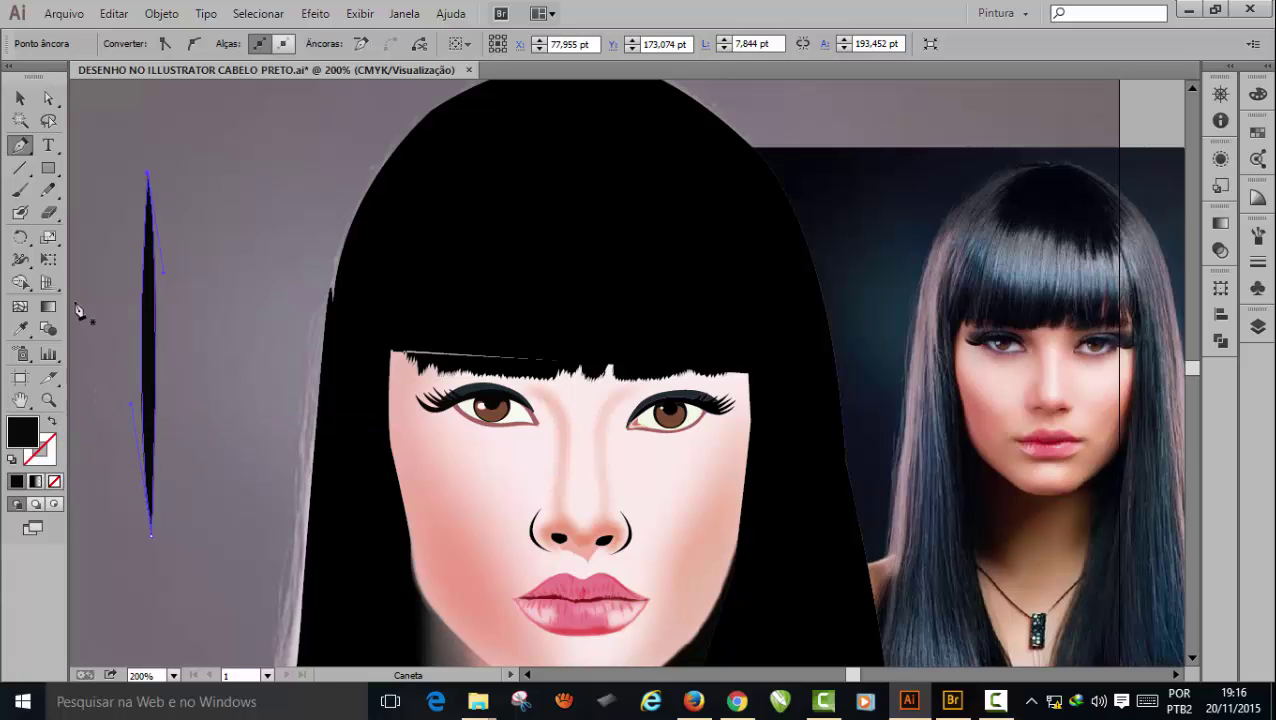
# - Narrow the black sliver to a hair-thin strand about 2.1 pt wide by pulling its two curve handles inward with Direct Selection
pyautogui.hotkey('ctrl', '+')
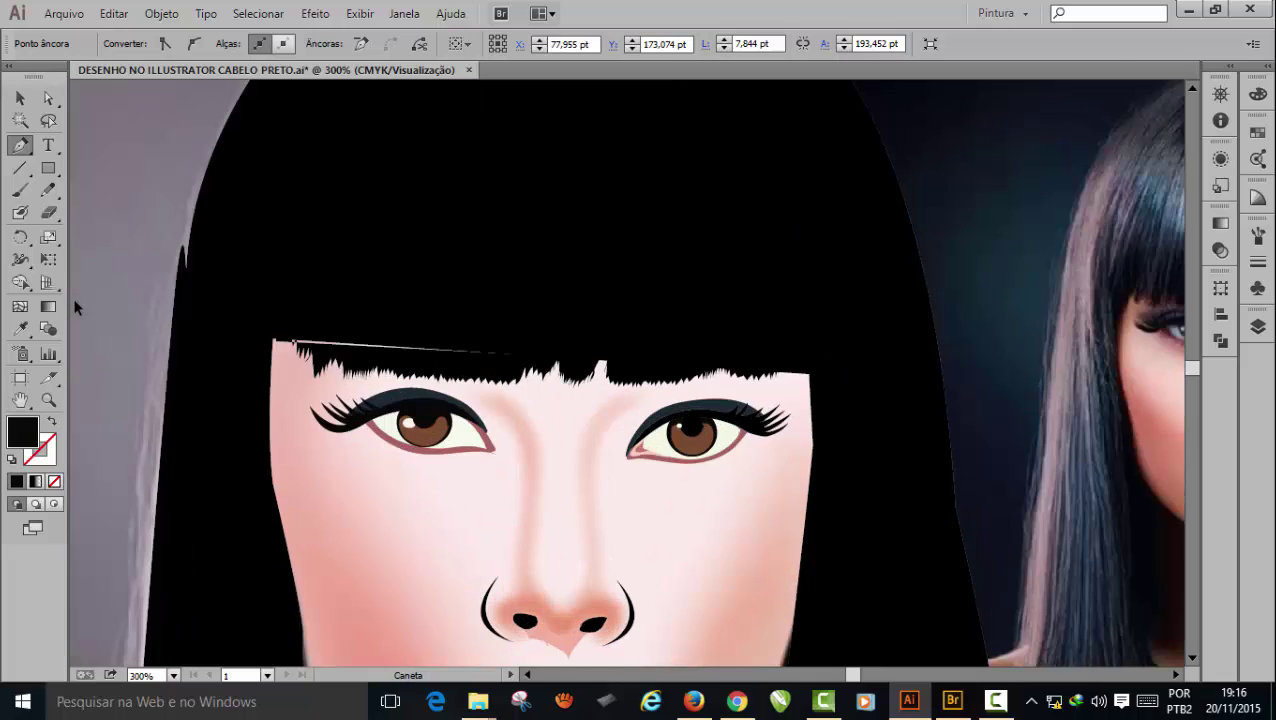
pyautogui.scroll(-1, 86, 308)
pyautogui.hscroll(1, 83, 298)
pyautogui.hscroll(-5, 83, 298)
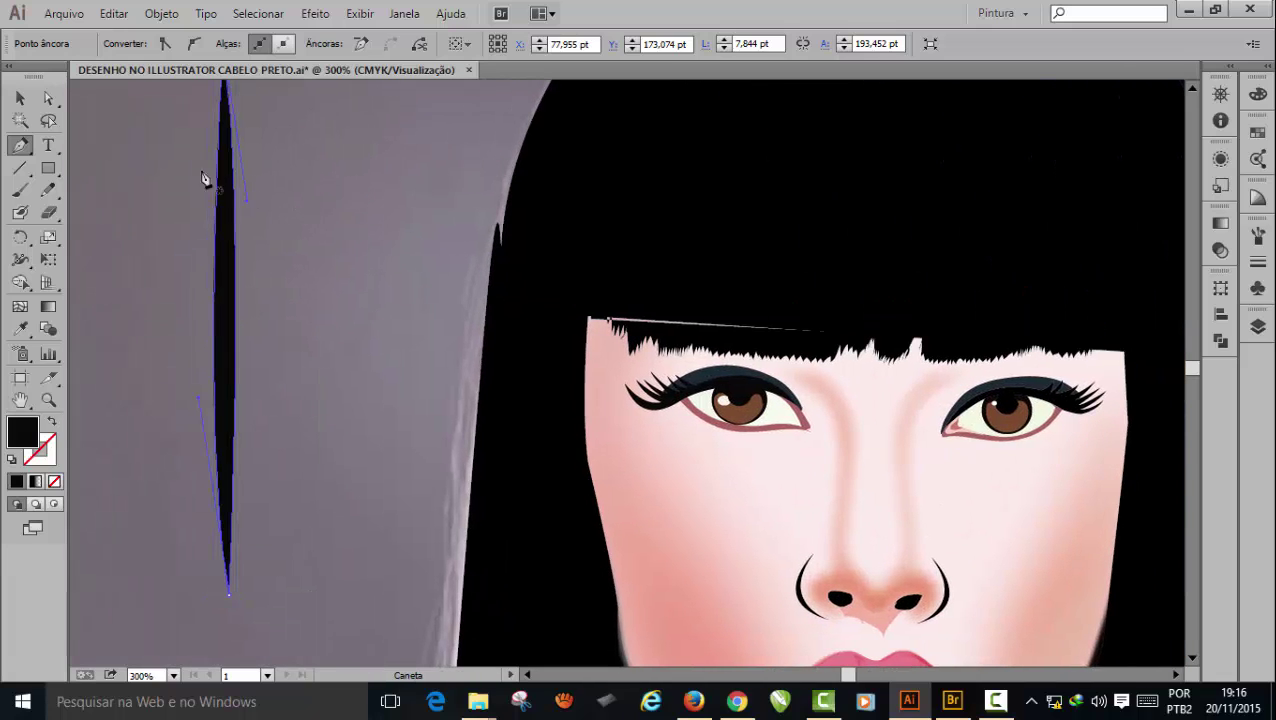
pyautogui.click(50, 93)
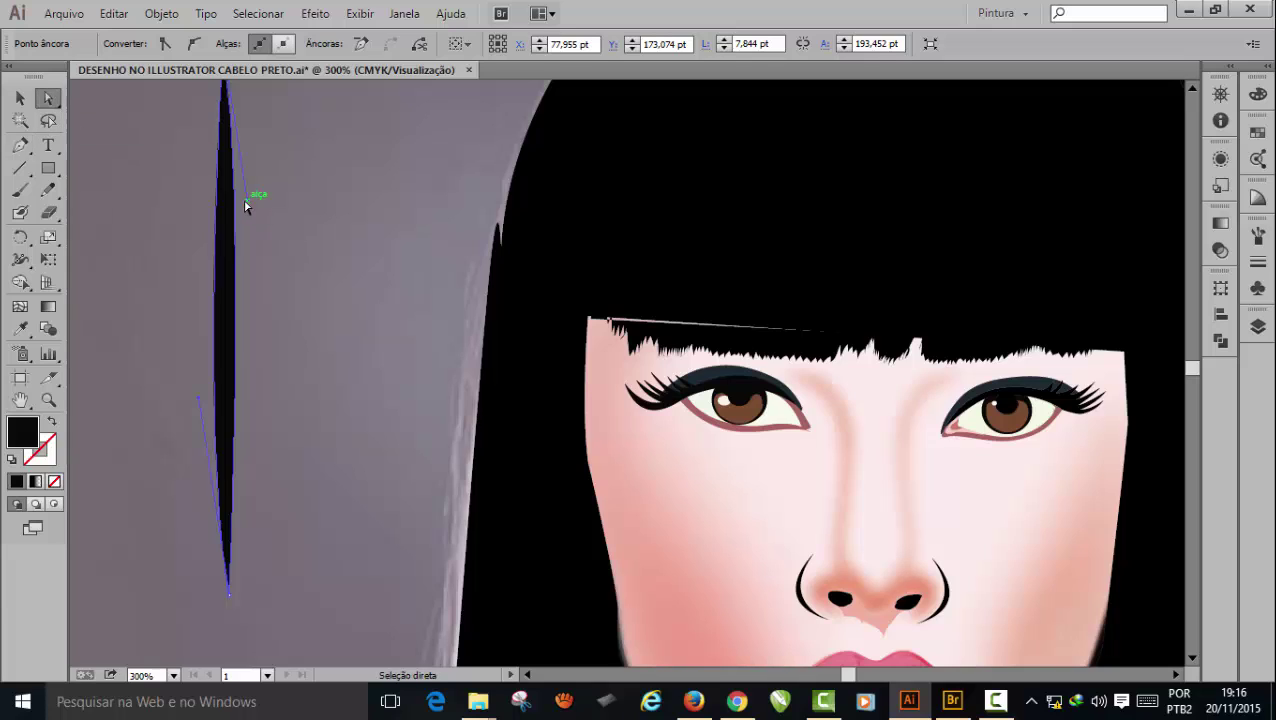
pyautogui.moveTo(249, 206); pyautogui.dragTo(229, 240)
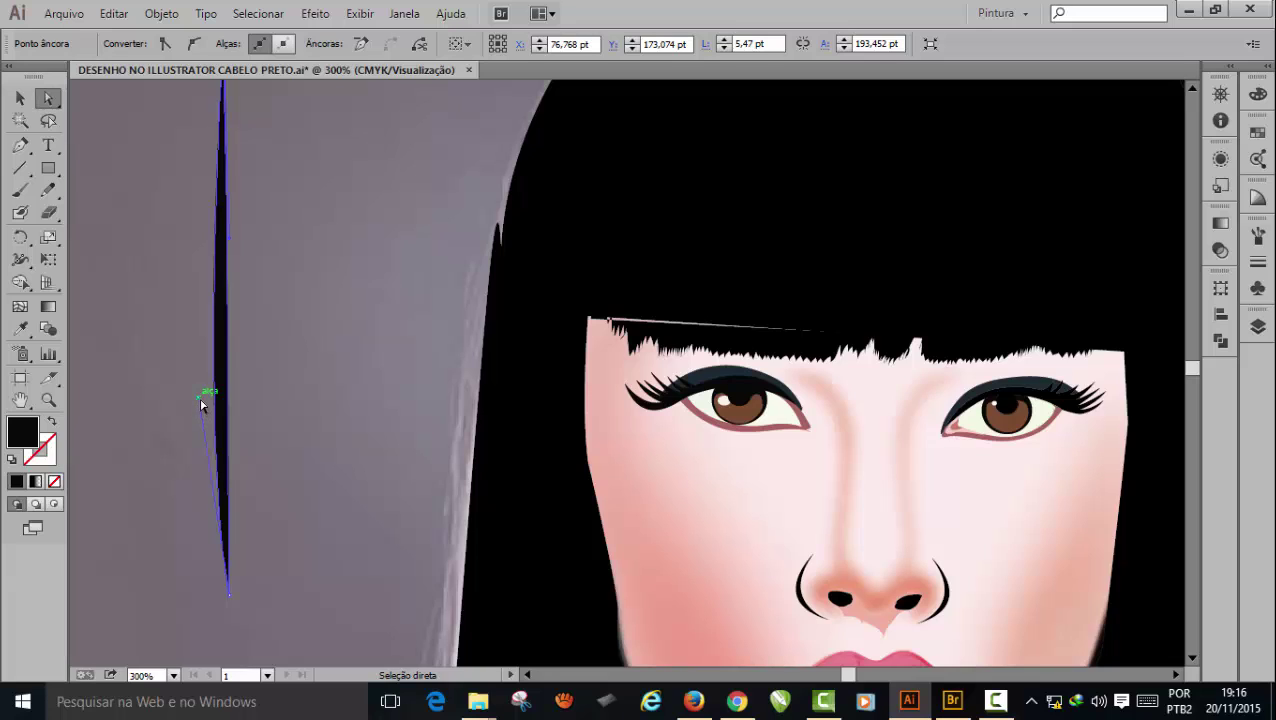
pyautogui.moveTo(201, 402); pyautogui.dragTo(224, 372)
pyautogui.scroll(2, 256, 313)
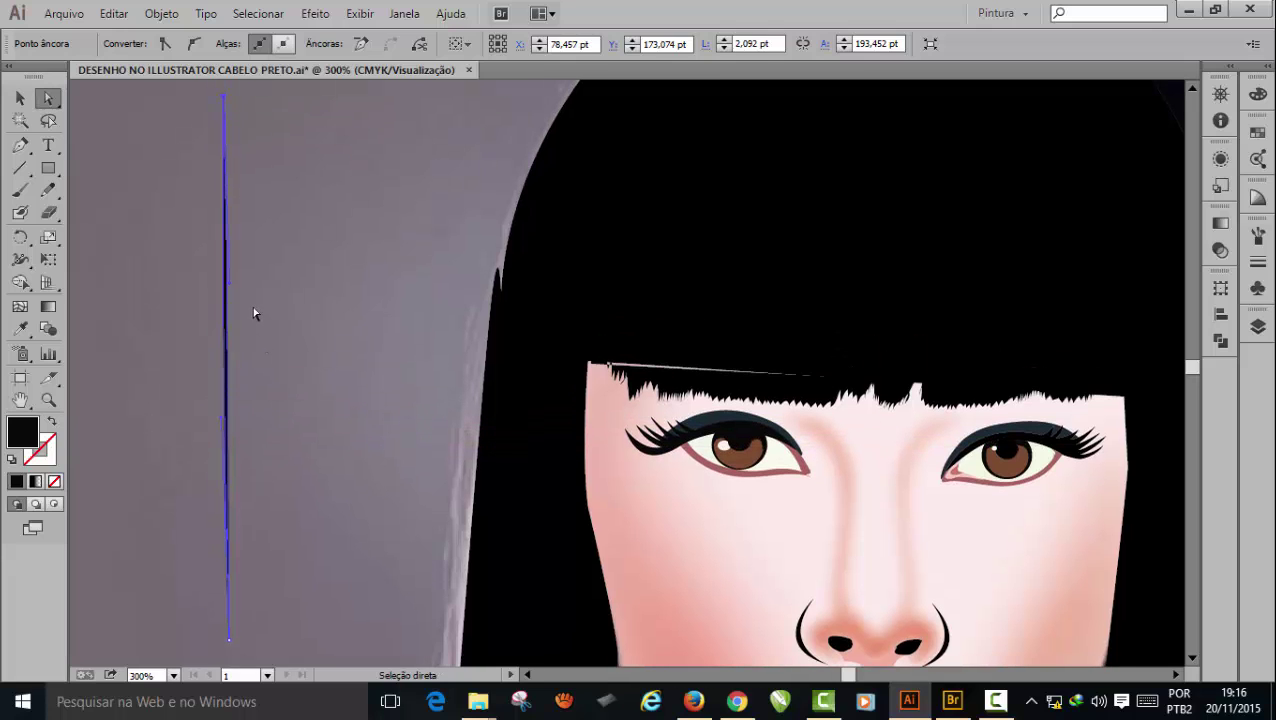
# - Create a new art brush (Pincel artístico) from the thin black strand
pyautogui.click(20, 98)
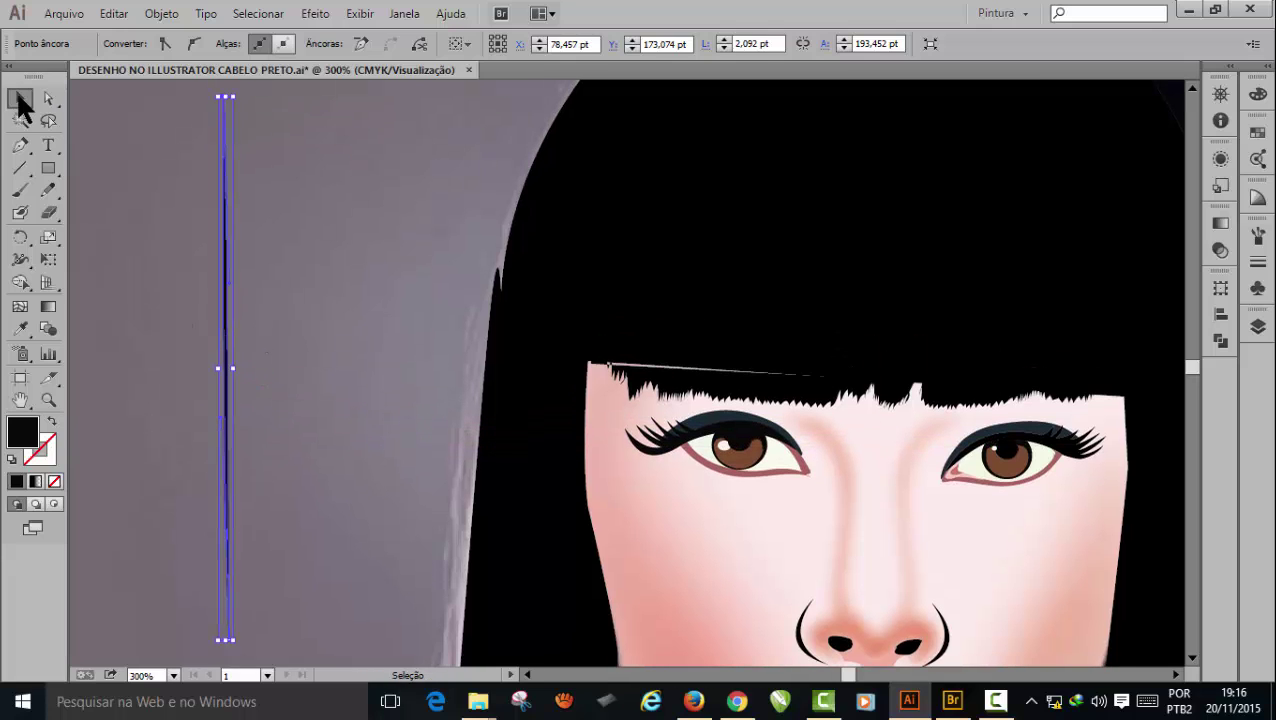
pyautogui.click(1255, 236)
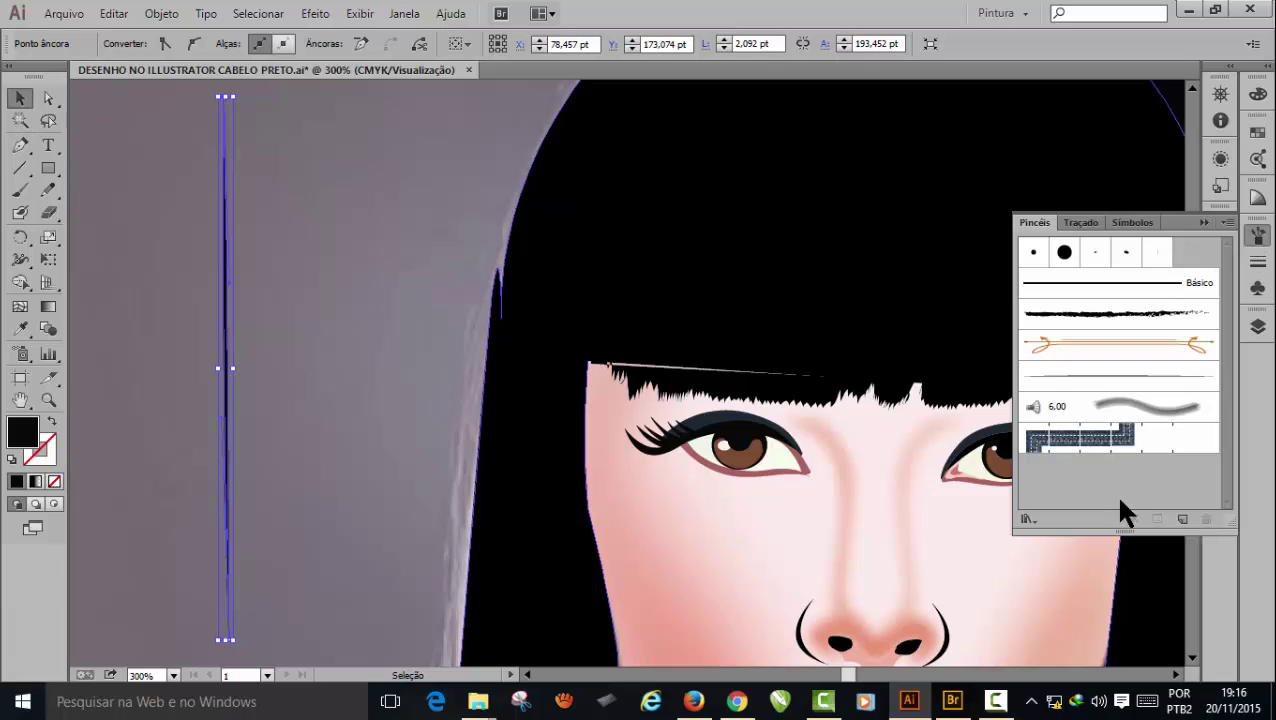
pyautogui.moveTo(228, 345)
pyautogui.mouseDown()
pyautogui.moveTo(501, 405)
pyautogui.moveTo(1003, 428)
pyautogui.moveTo(1136, 386)
pyautogui.mouseUp()
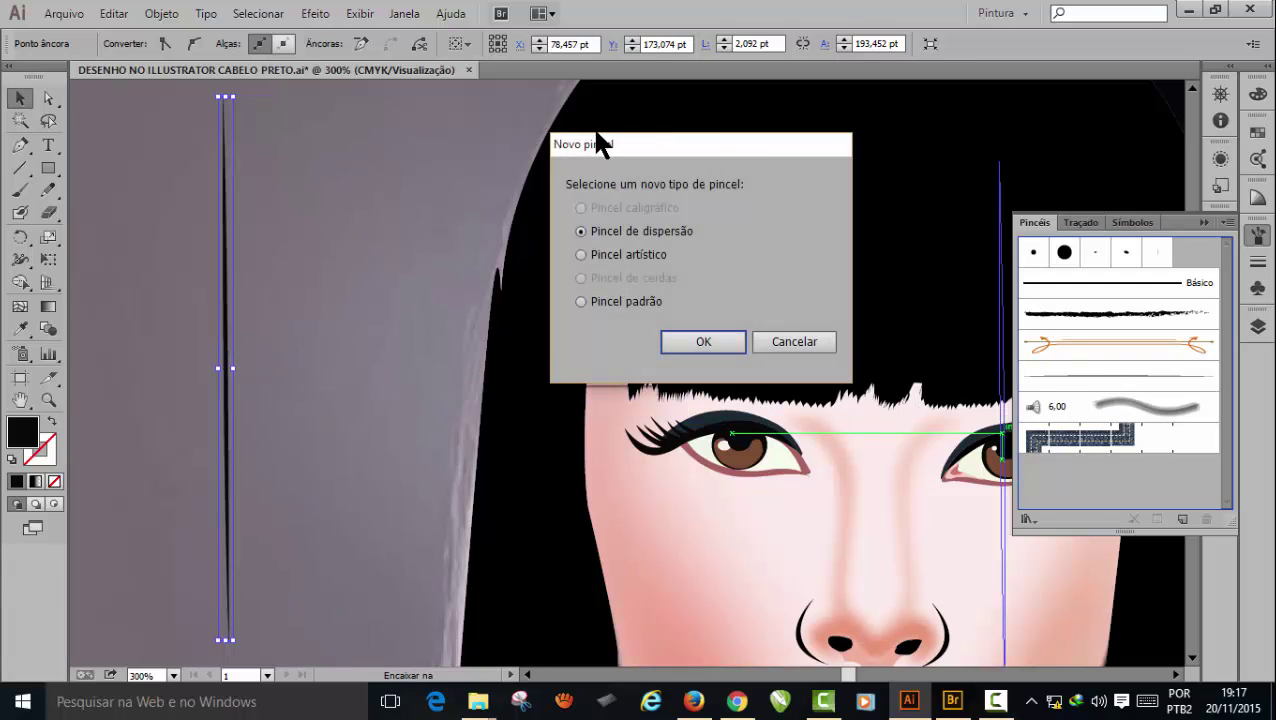
pyautogui.click(581, 254)
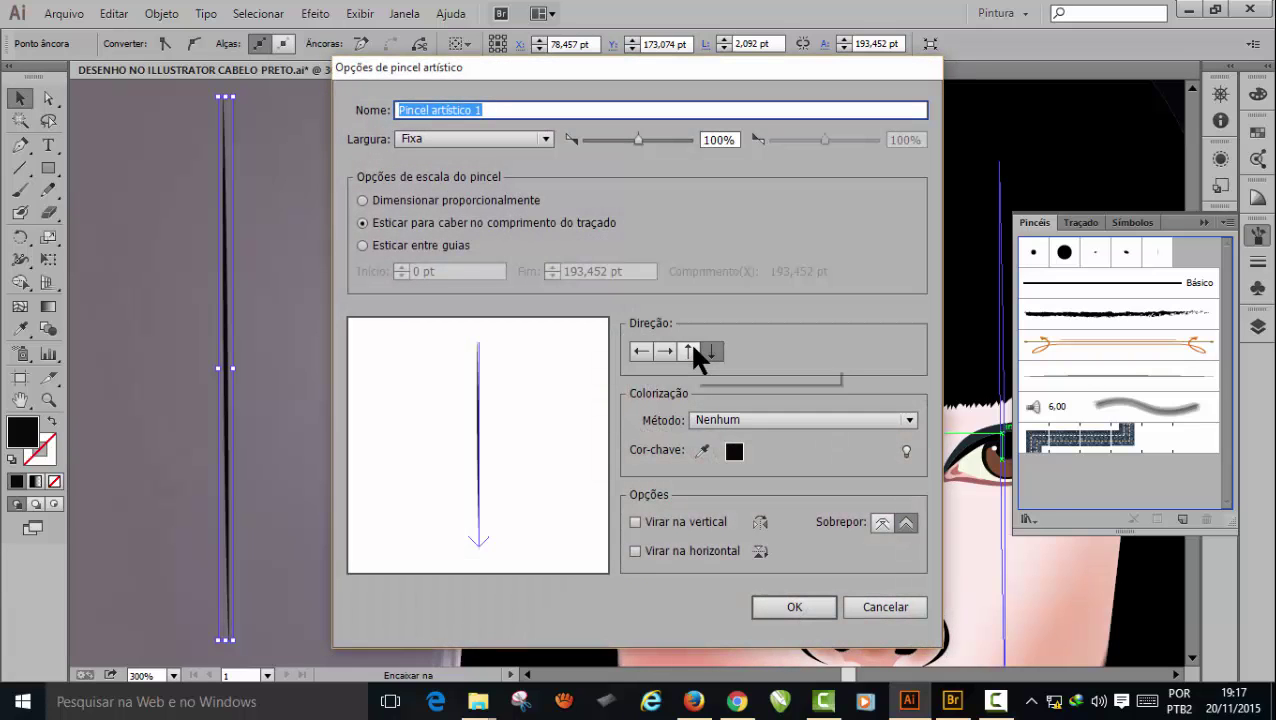
# - Set the new art brush's colorization method to Tons and name the brush "cabelo 12"
pyautogui.click(546, 140)
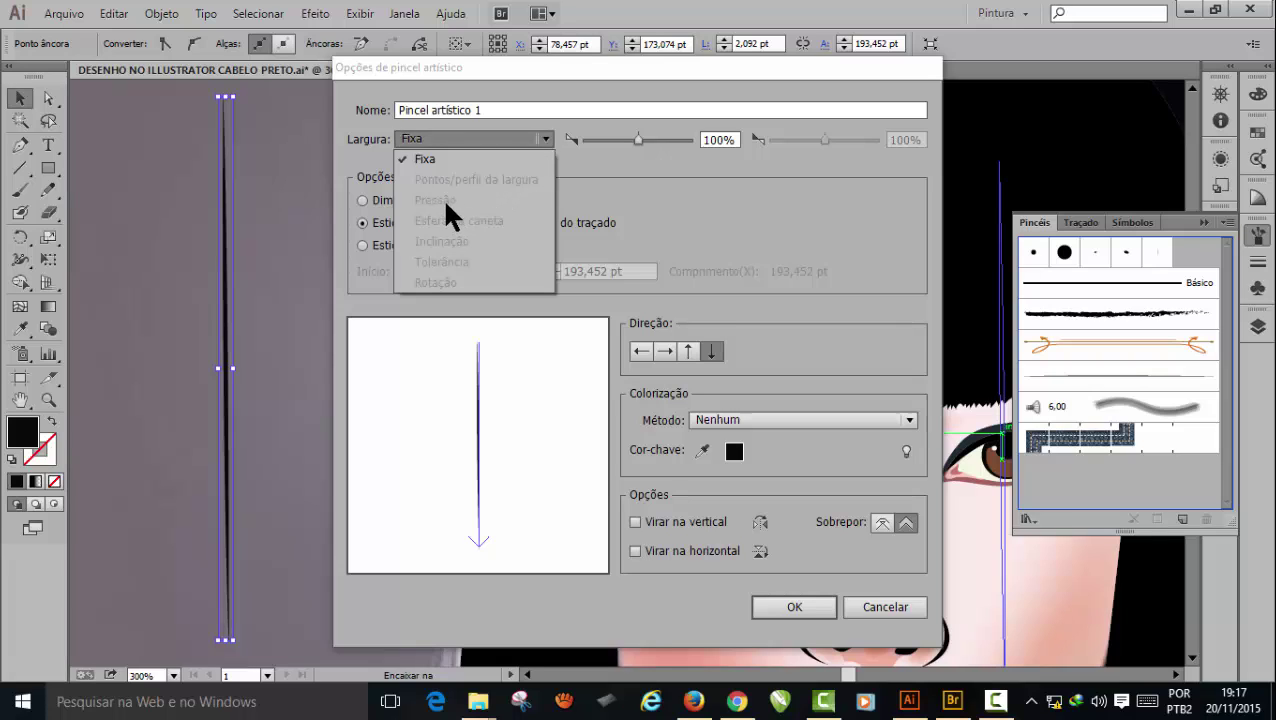
pyautogui.click(547, 132)
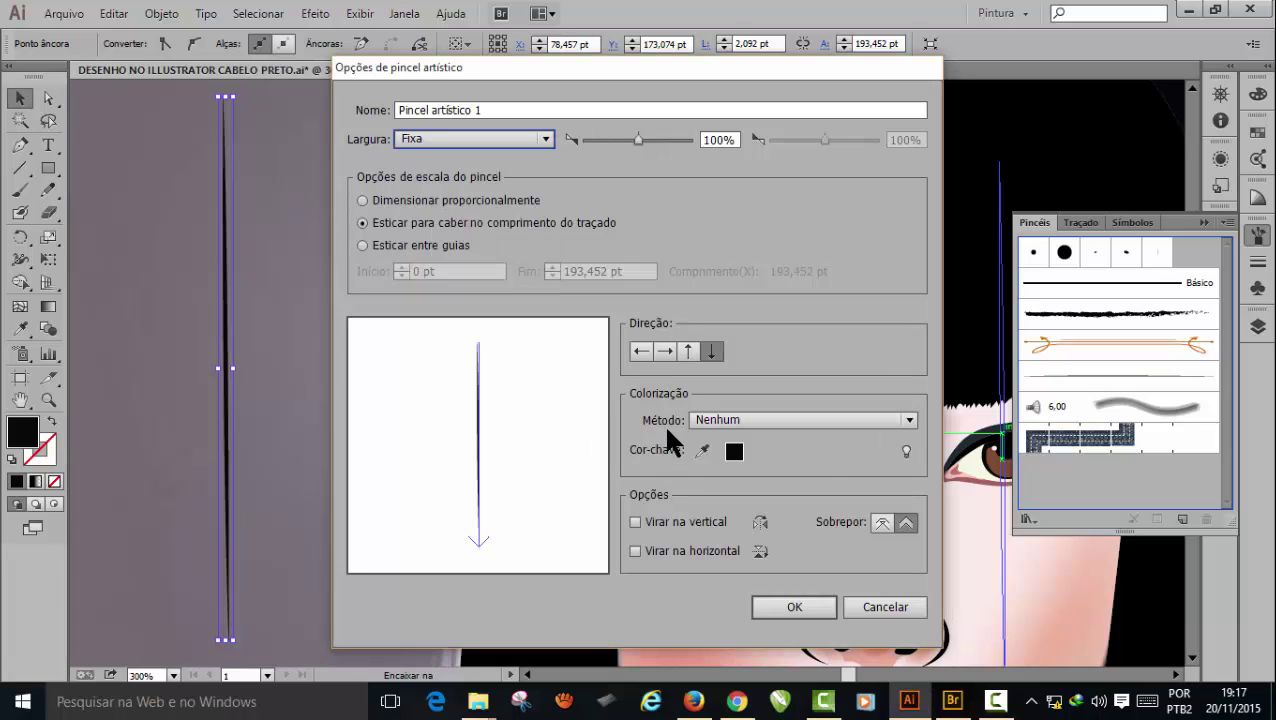
pyautogui.click(904, 419)
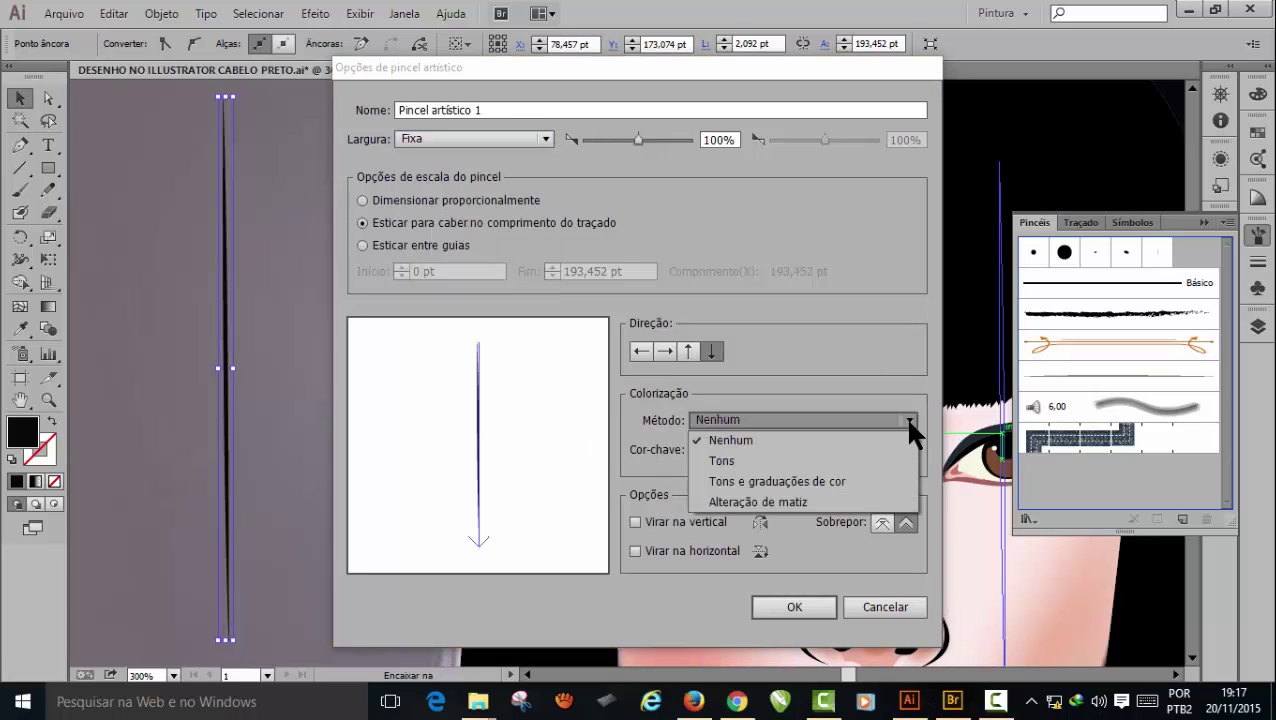
pyautogui.click(792, 465)
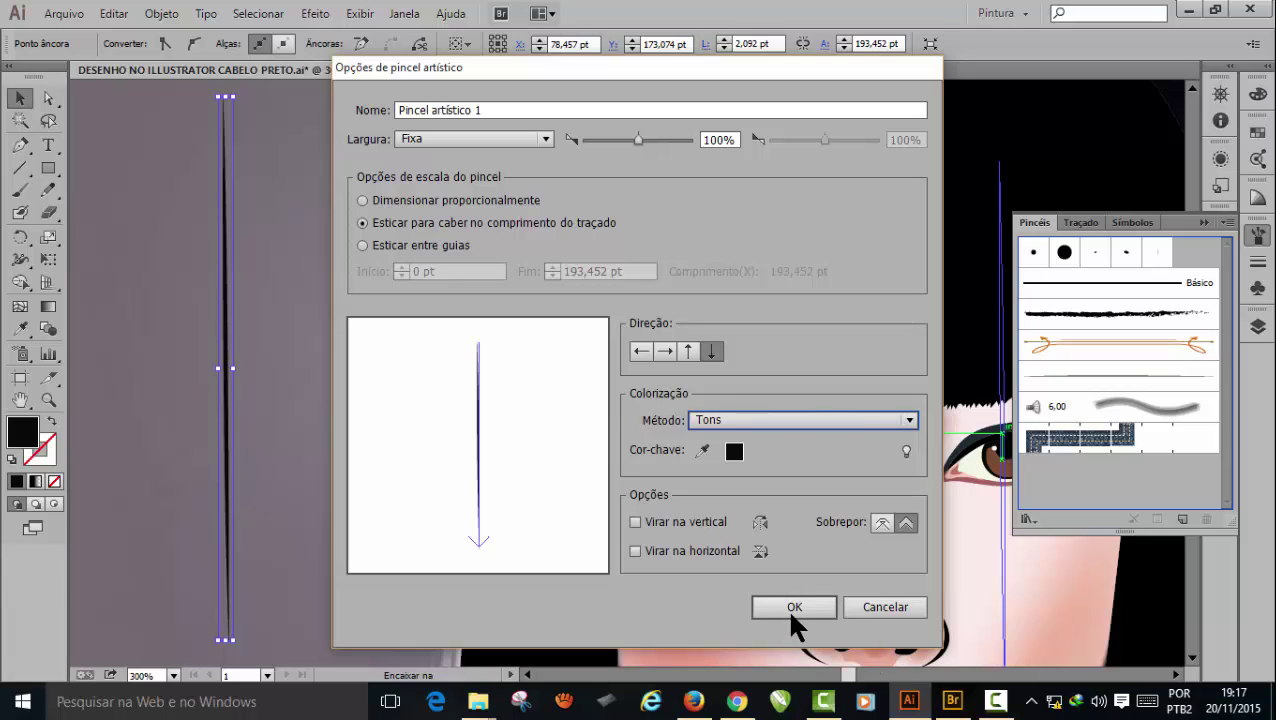
pyautogui.moveTo(492, 110); pyautogui.dragTo(380, 113)
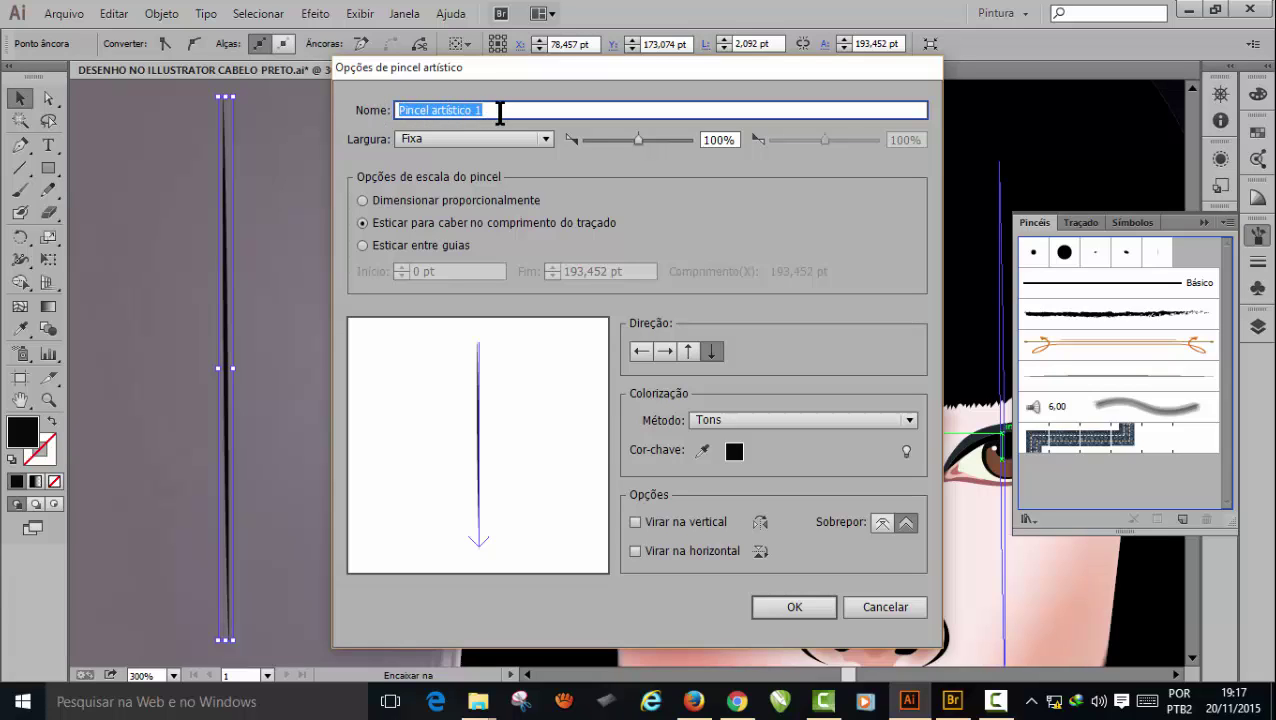
pyautogui.write('cabel')
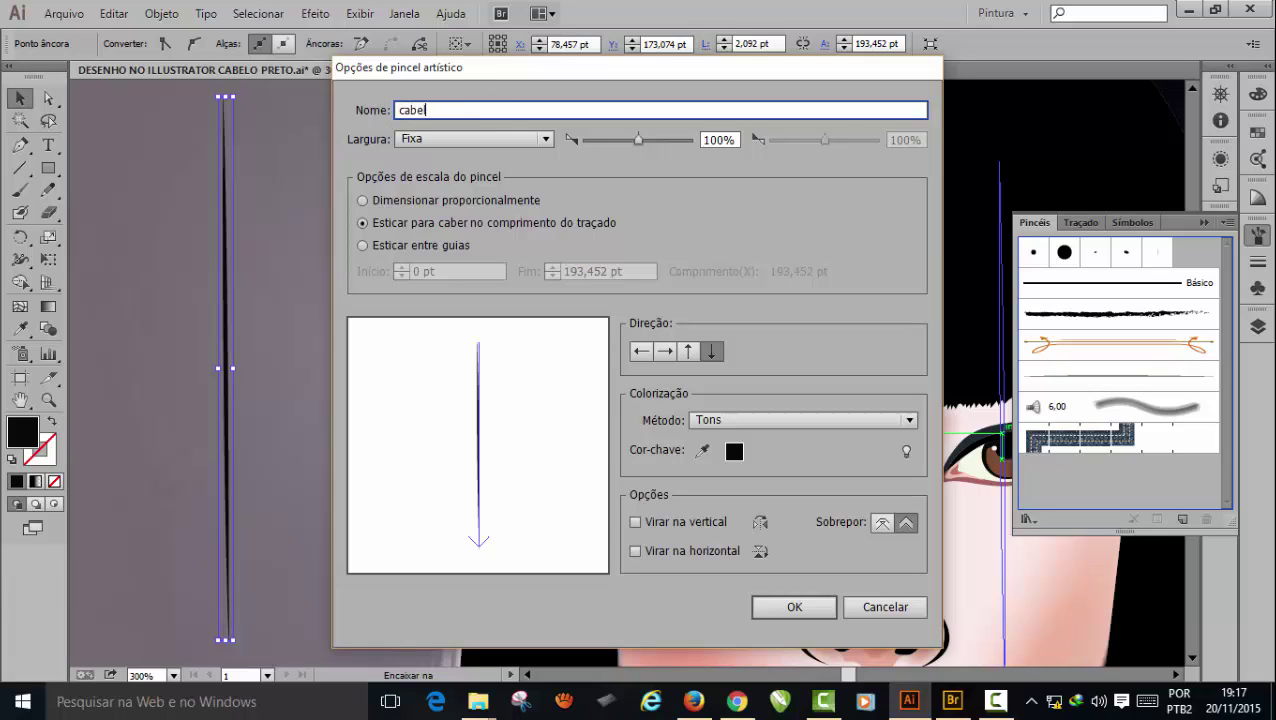
pyautogui.write('o 12')
pyautogui.click(813, 603)
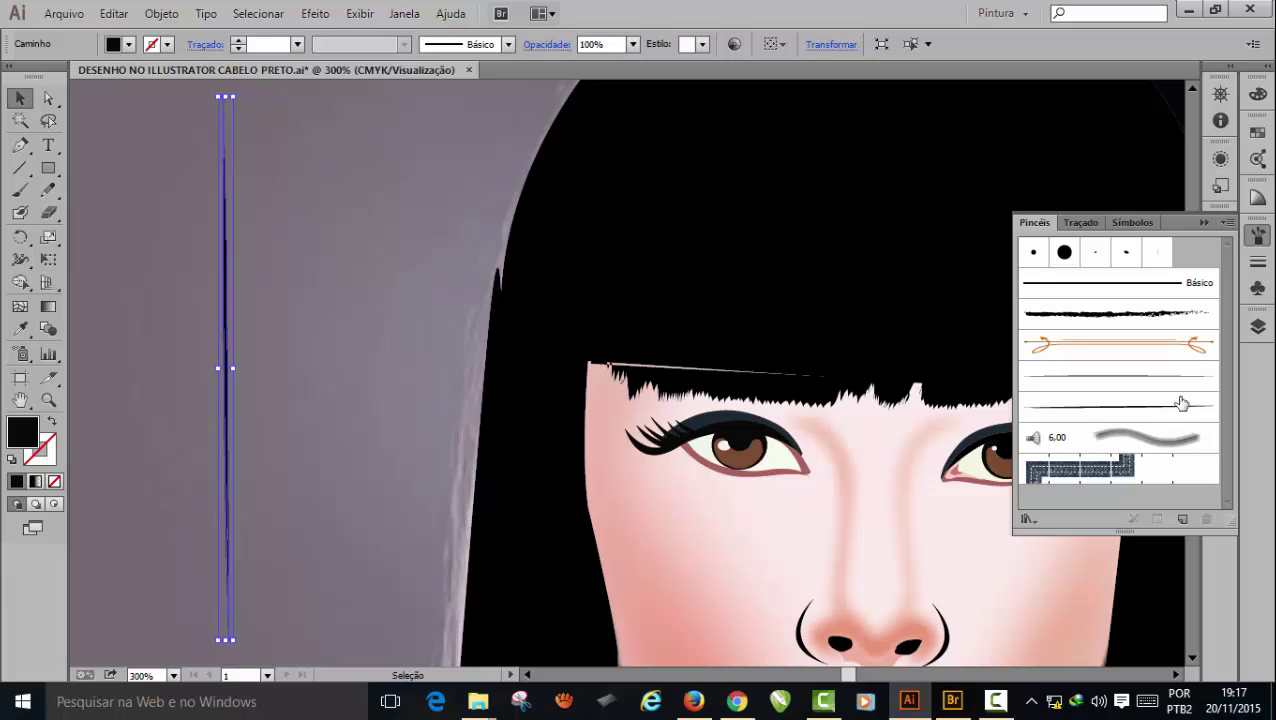
pyautogui.click(1204, 223)
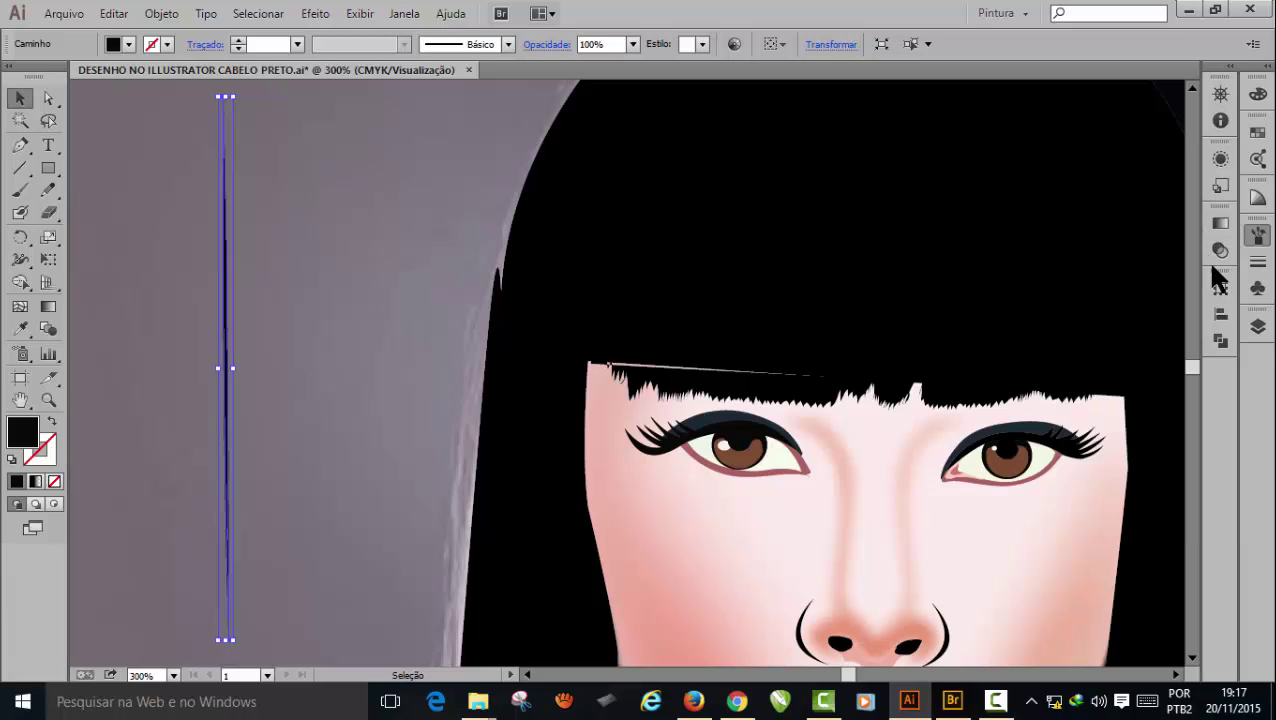
# - Add two new layers above the CABELO layer, "fios" and, on top of it, "reflexo"
pyautogui.click(1257, 327)
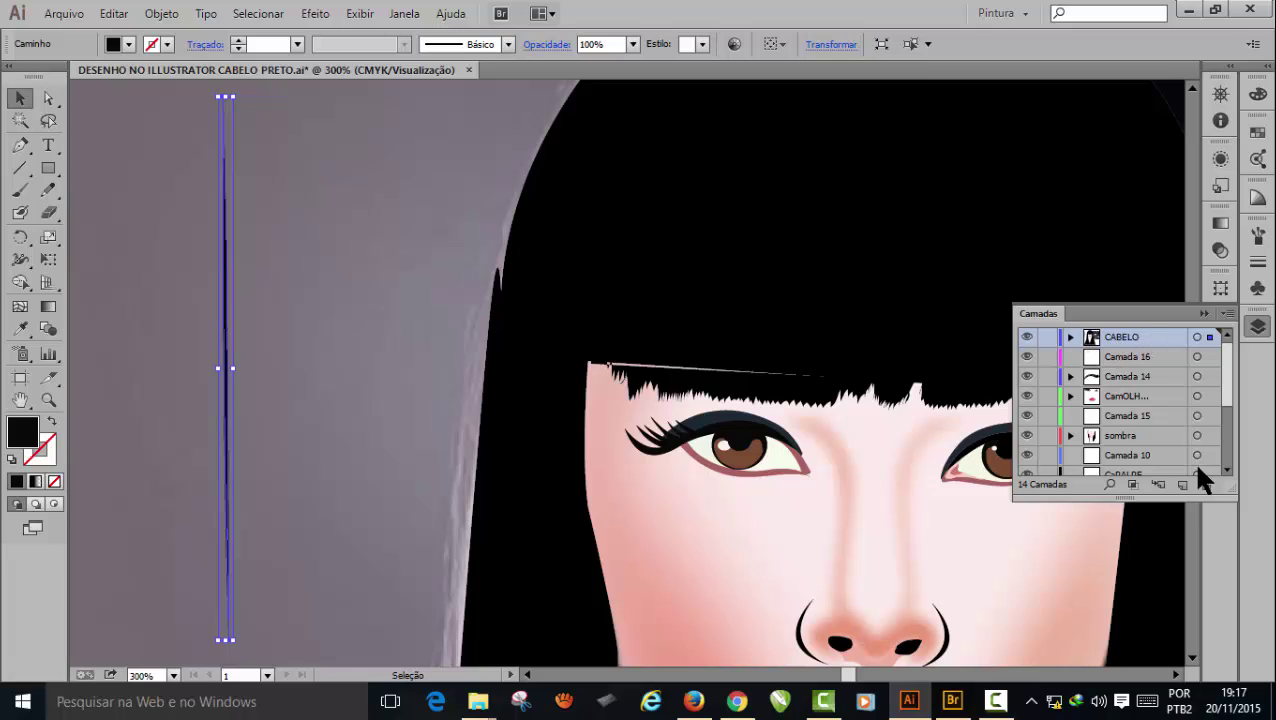
pyautogui.click(1207, 485)
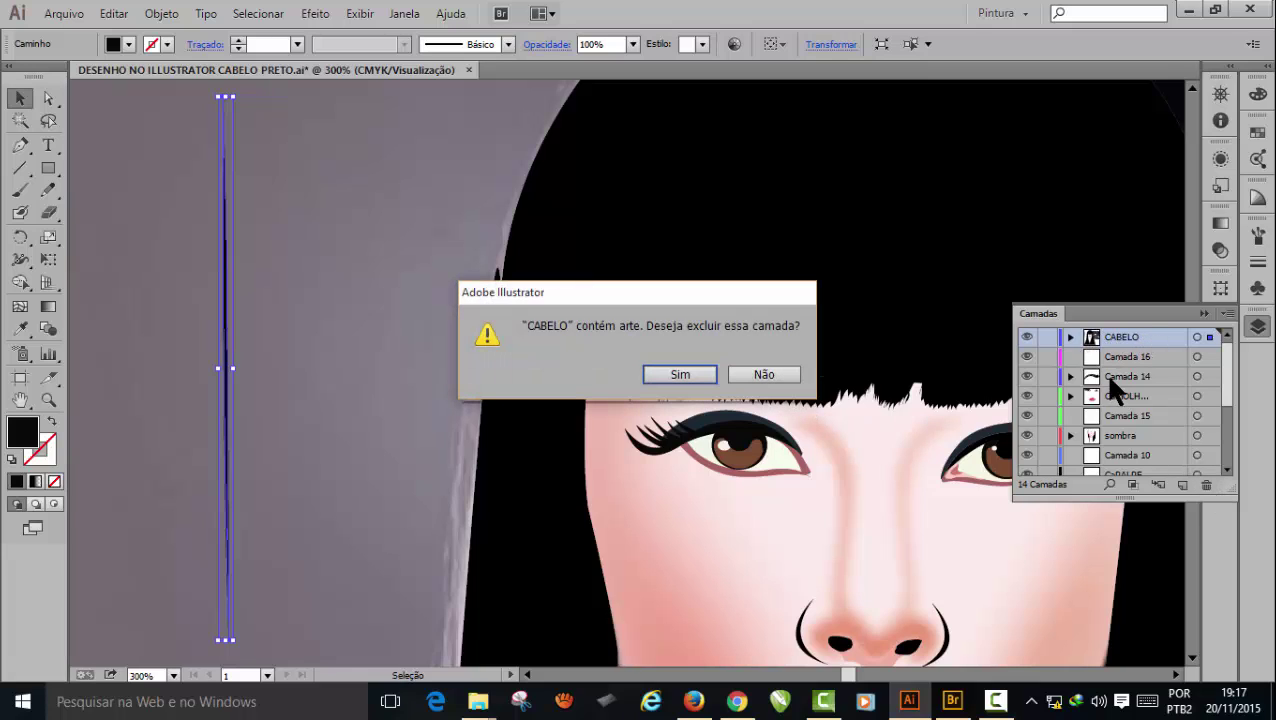
pyautogui.click(763, 374)
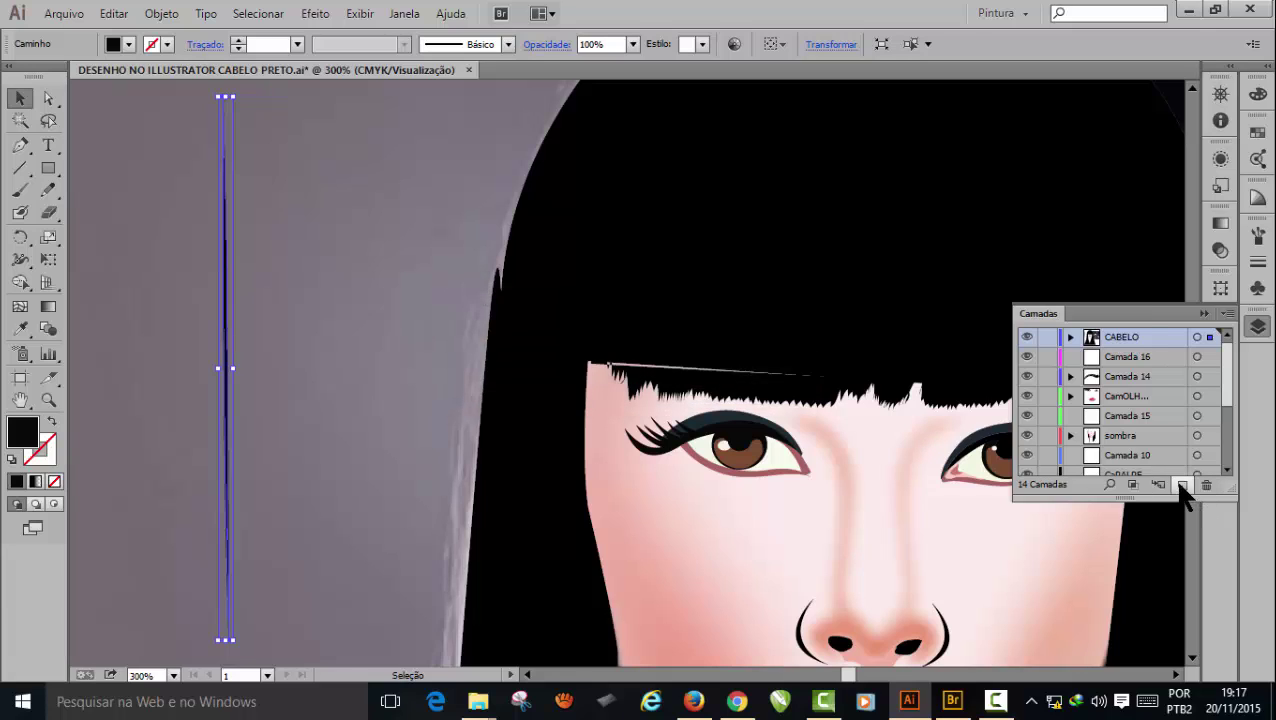
pyautogui.click(1184, 485)
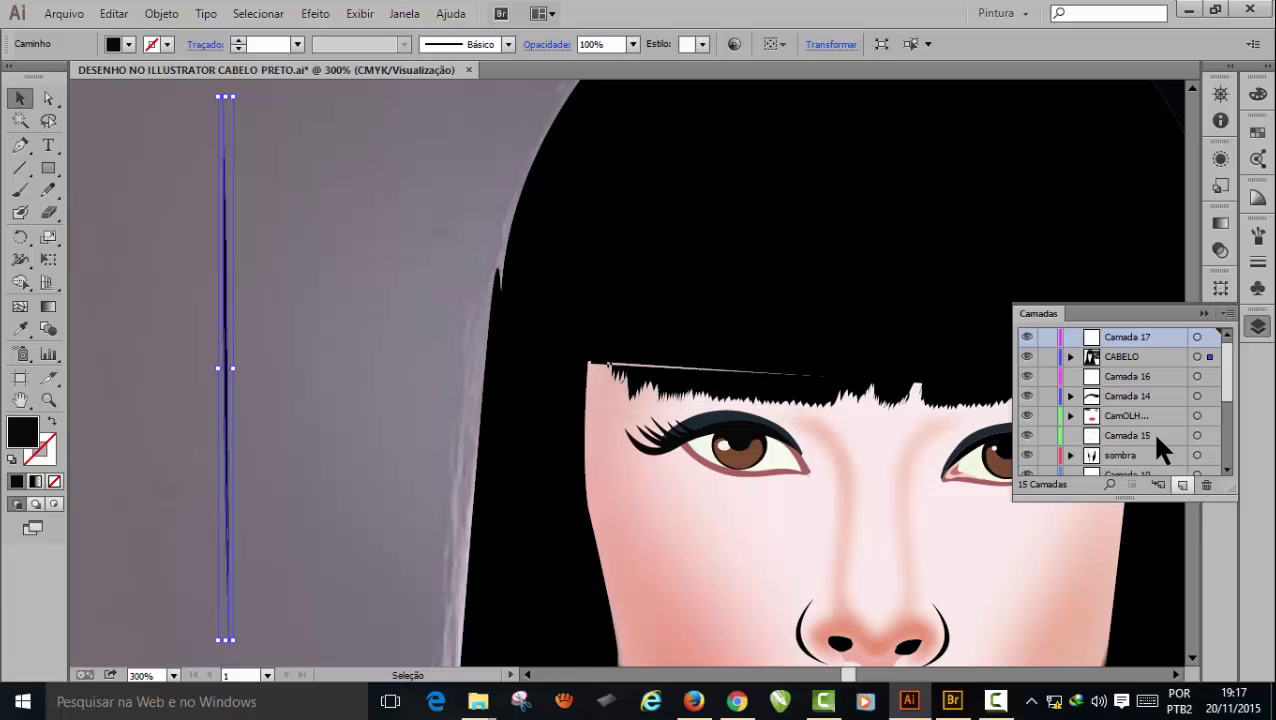
pyautogui.doubleClick(1134, 337)
pyautogui.write('fios')
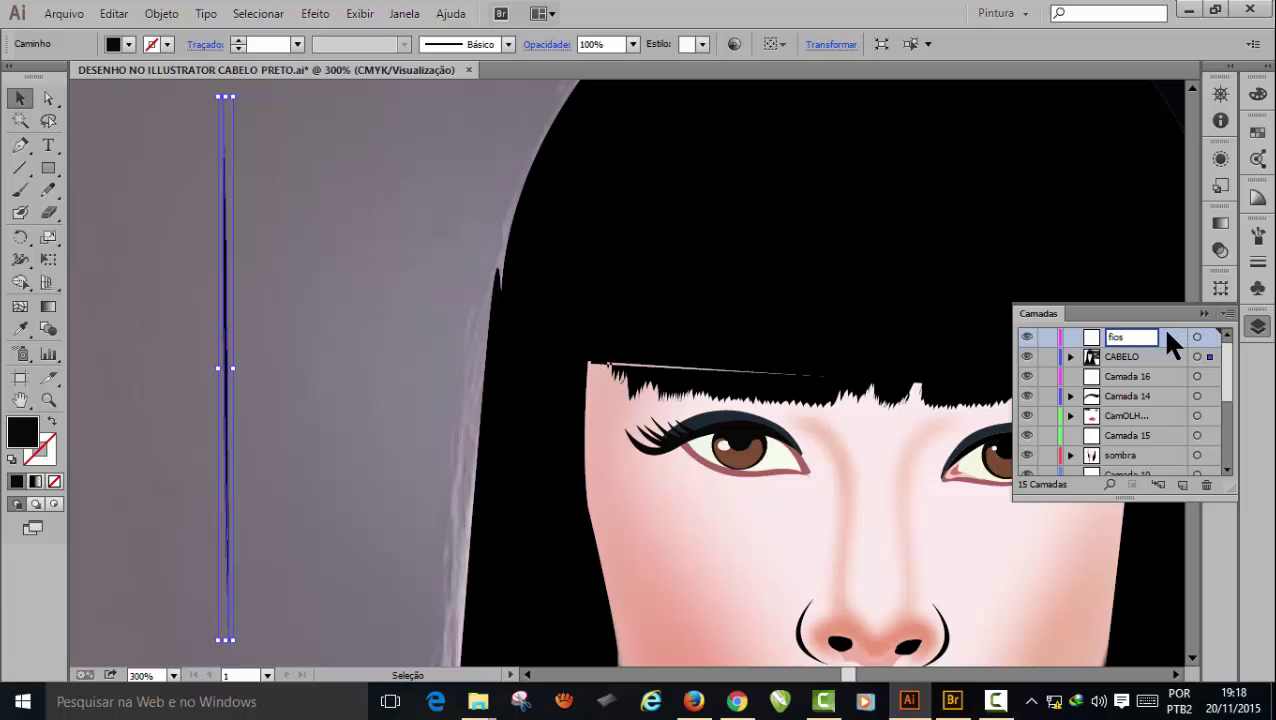
pyautogui.click(1167, 333)
pyautogui.click(1203, 313)
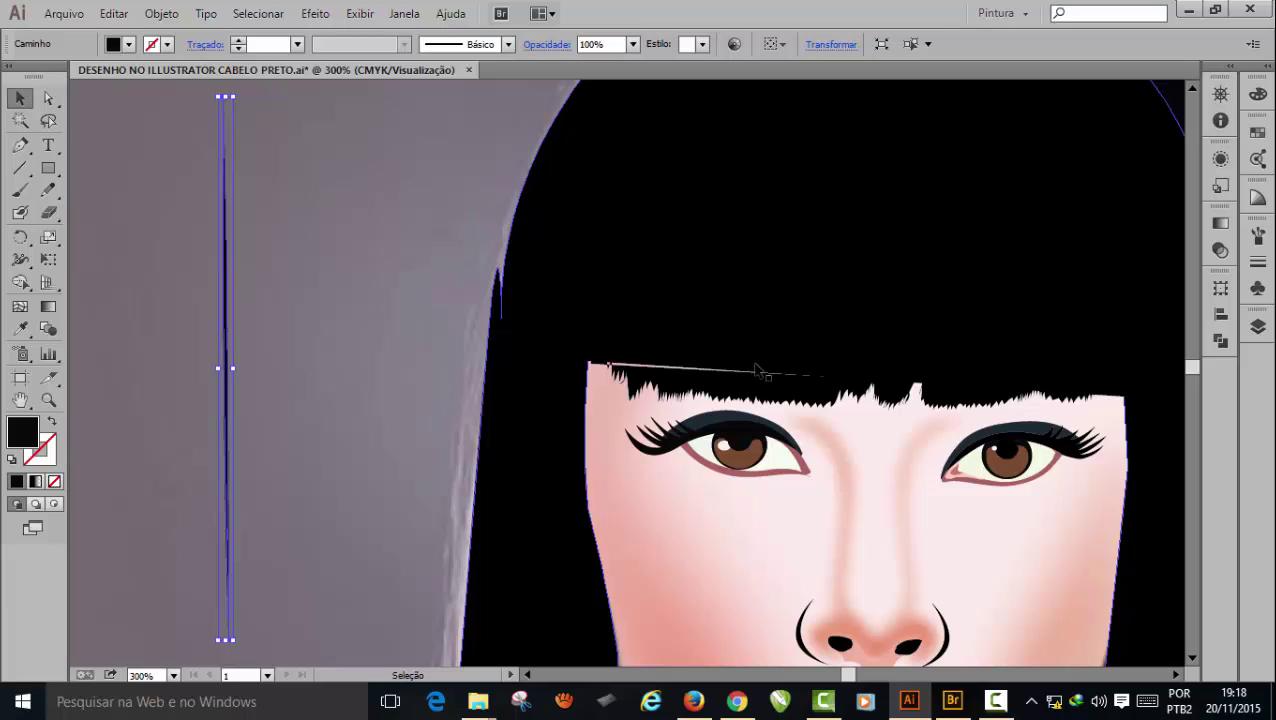
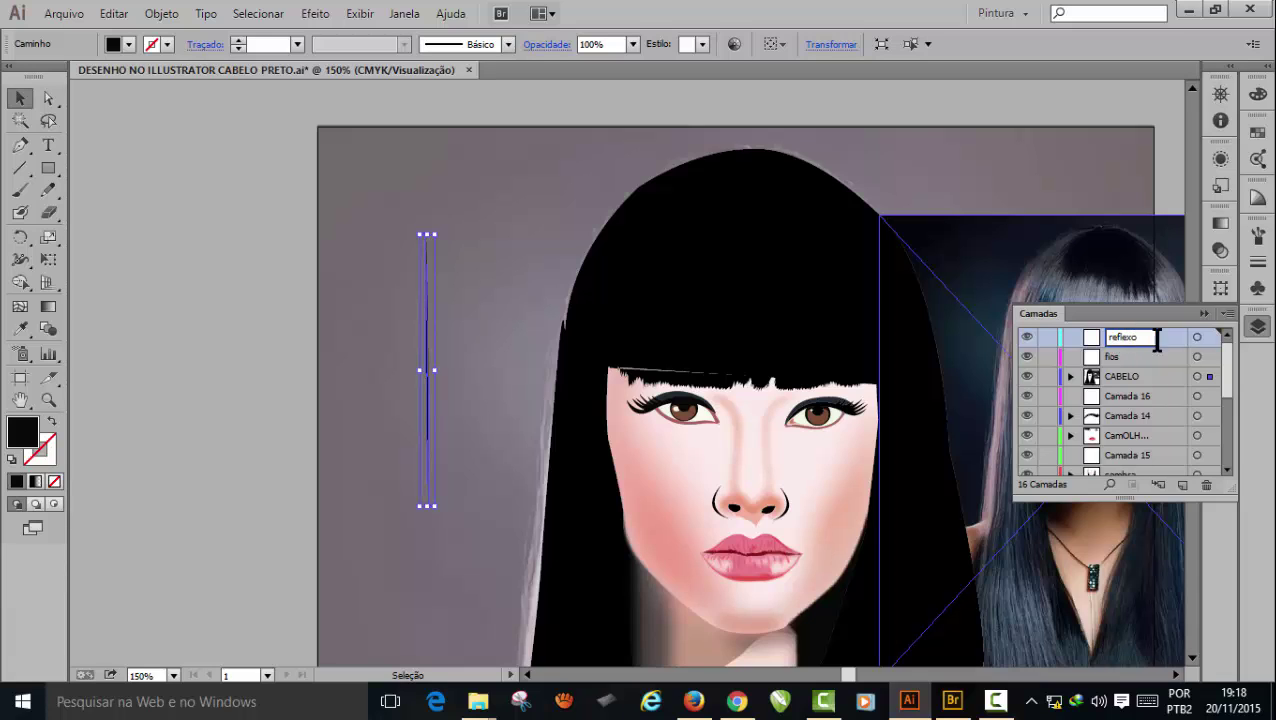
pyautogui.click(1203, 315)
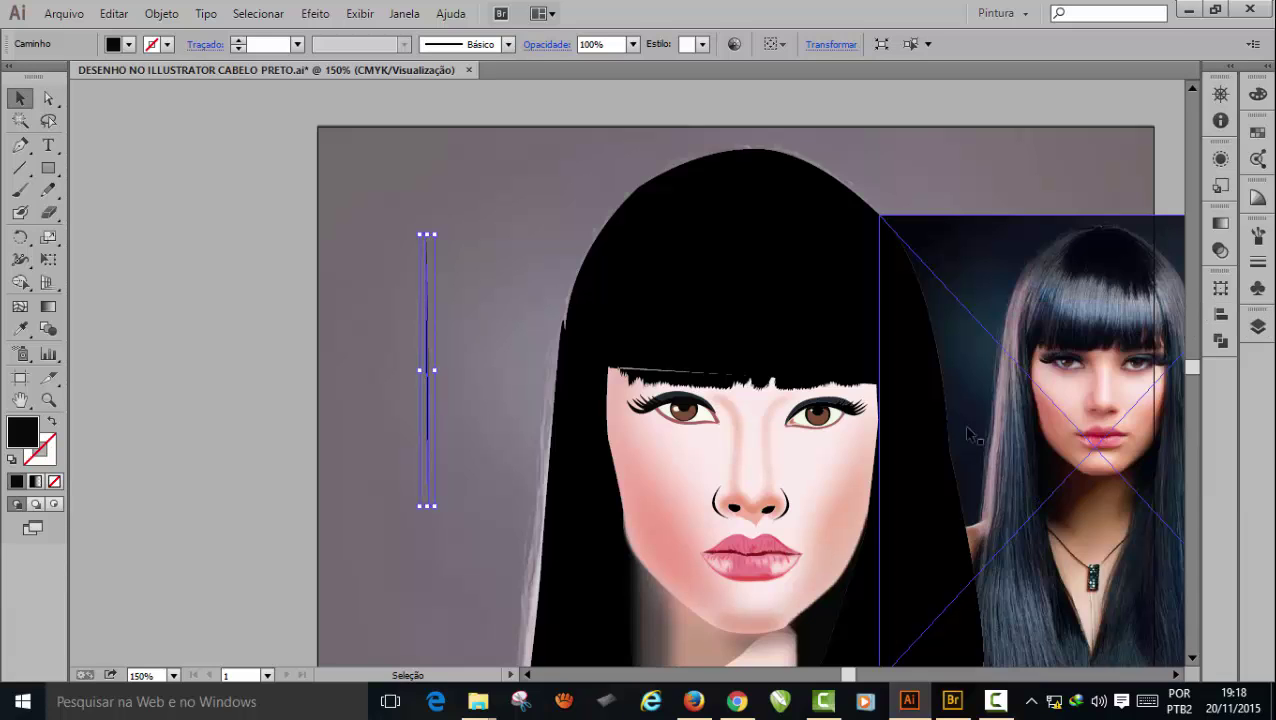
pyautogui.click(838, 348)
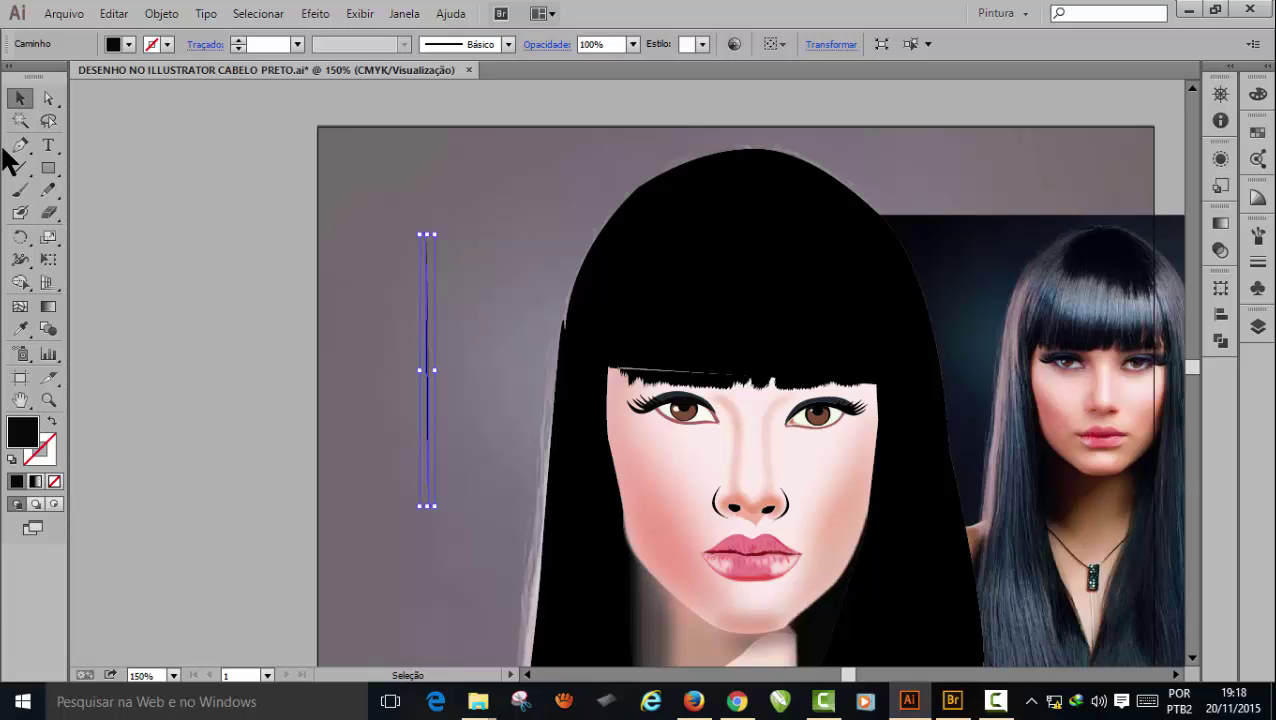
# - In outline view, trace the light reflection band across the fringe with the Pencil as a closed jagged shape on the reflexo layer
pyautogui.click(48, 191)
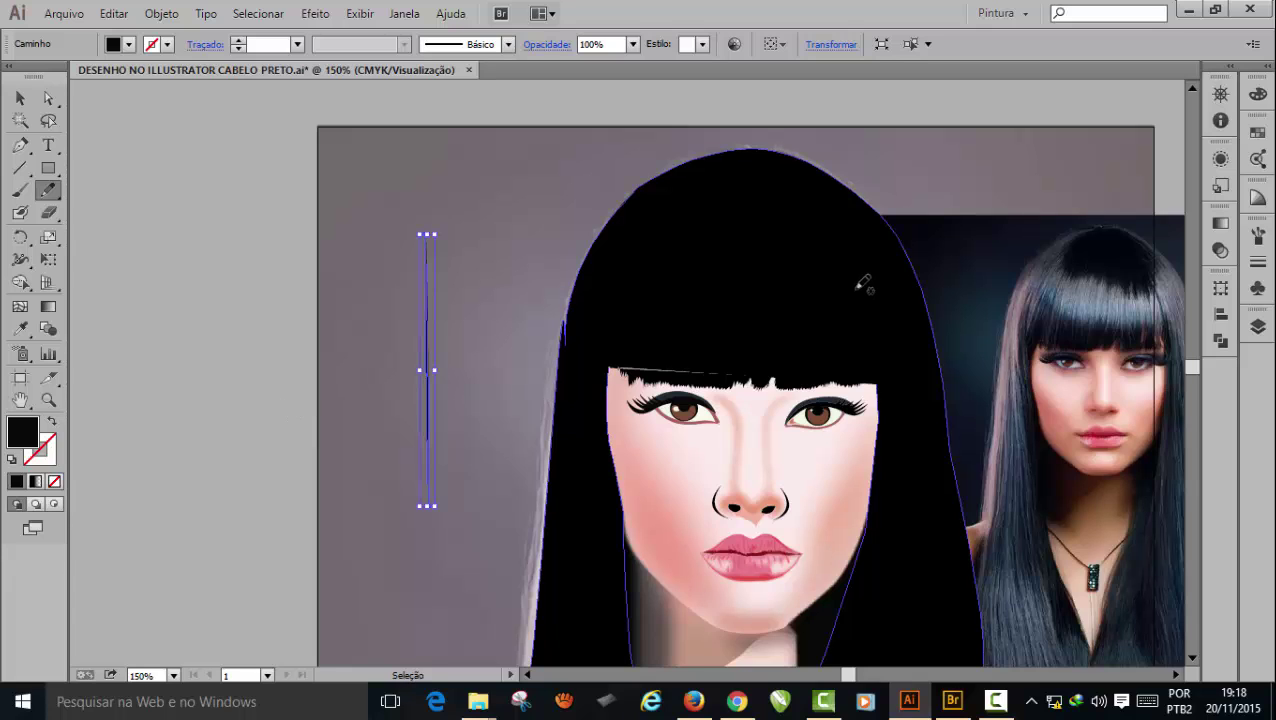
pyautogui.hotkey('ctrl', 'y')
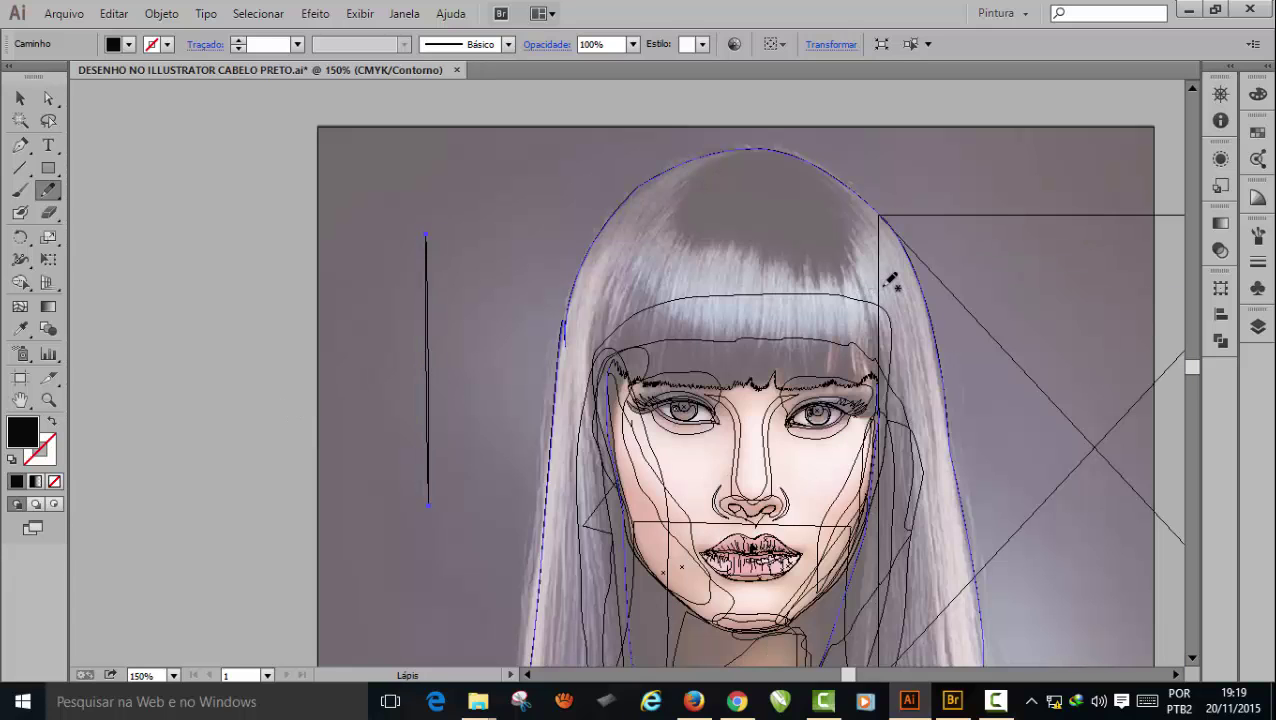
pyautogui.hotkey('ctrl', '+')
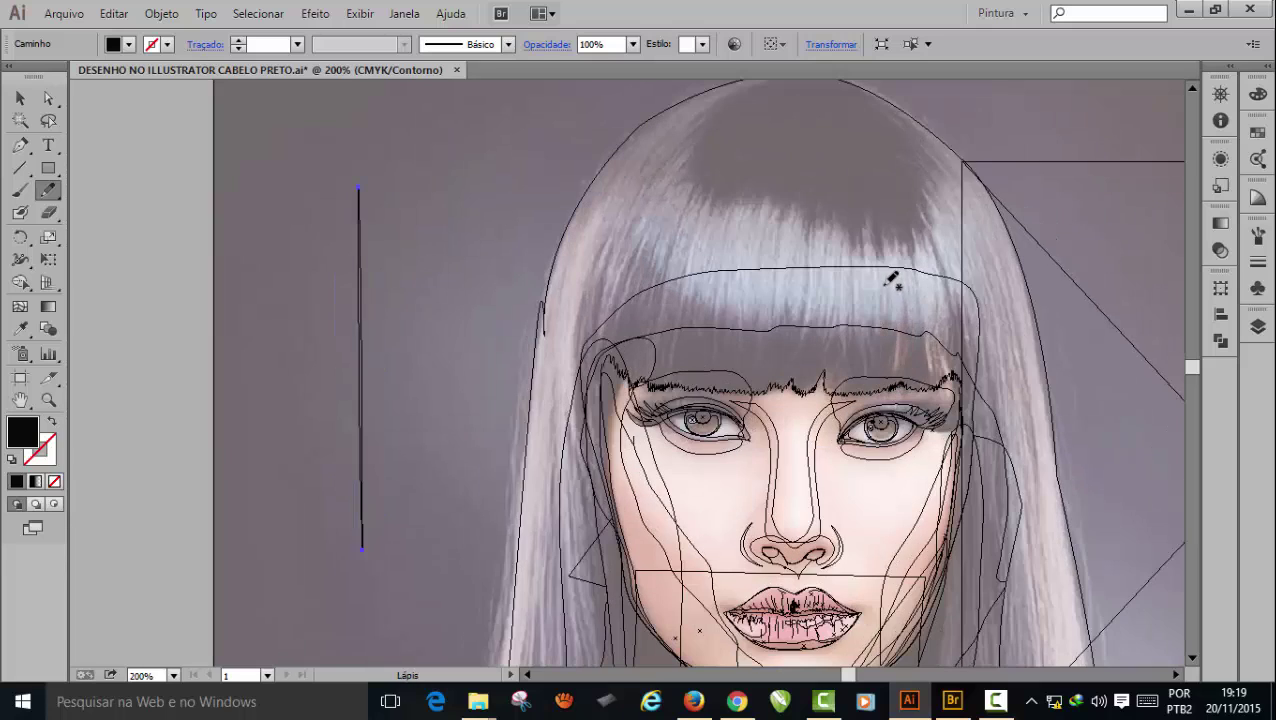
pyautogui.click(1176, 675)
pyautogui.click(1176, 675)
pyautogui.click(1176, 675)
pyautogui.click(1176, 675)
pyautogui.click(1176, 675)
pyautogui.click(1176, 675)
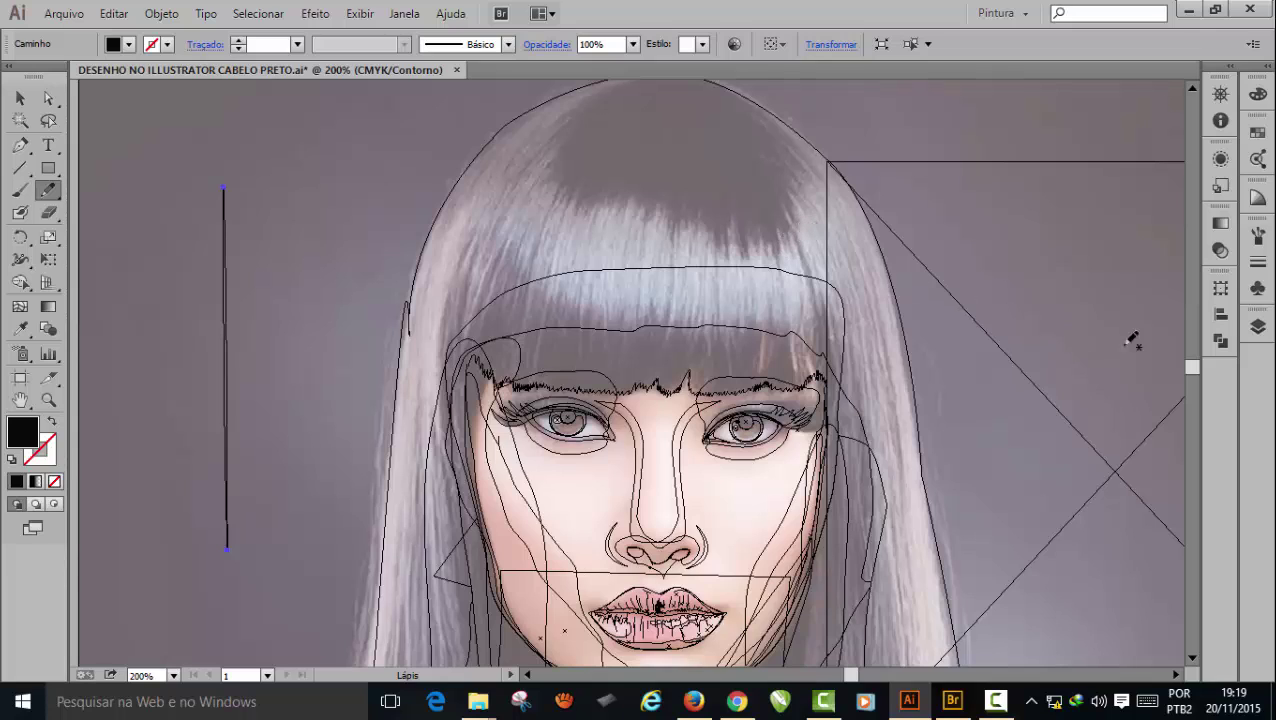
pyautogui.click(1258, 326)
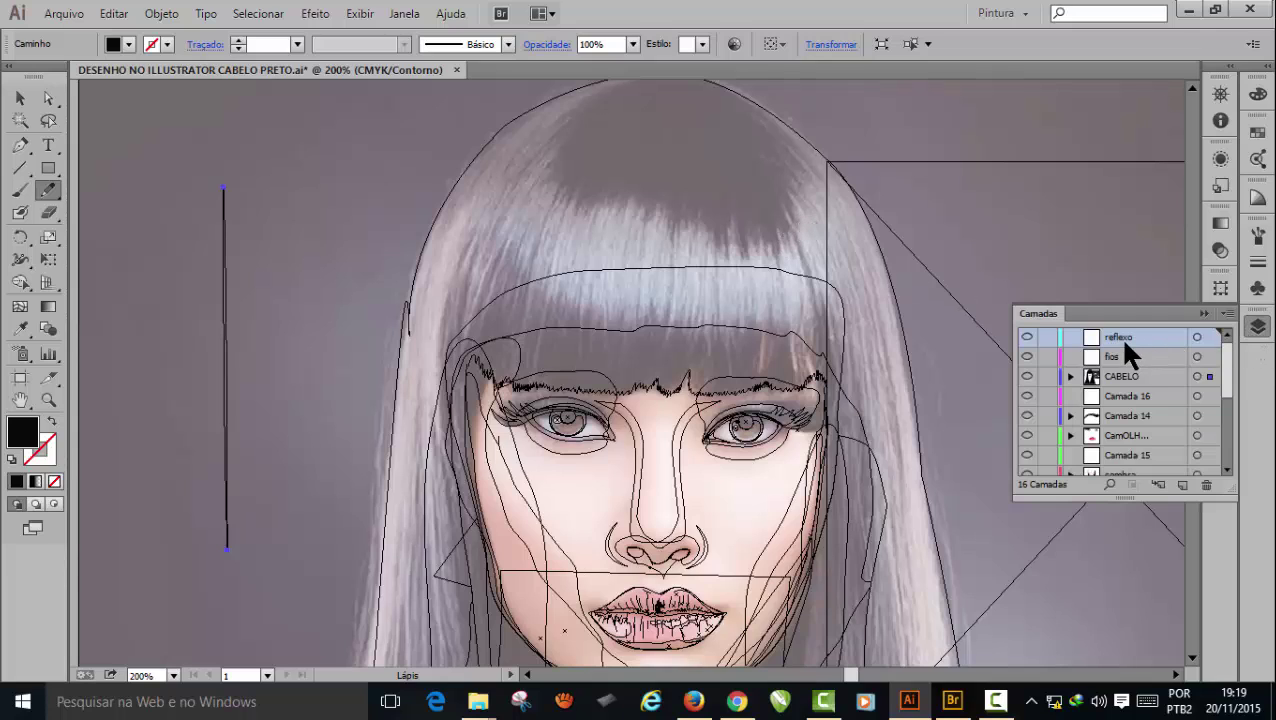
pyautogui.click(1204, 314)
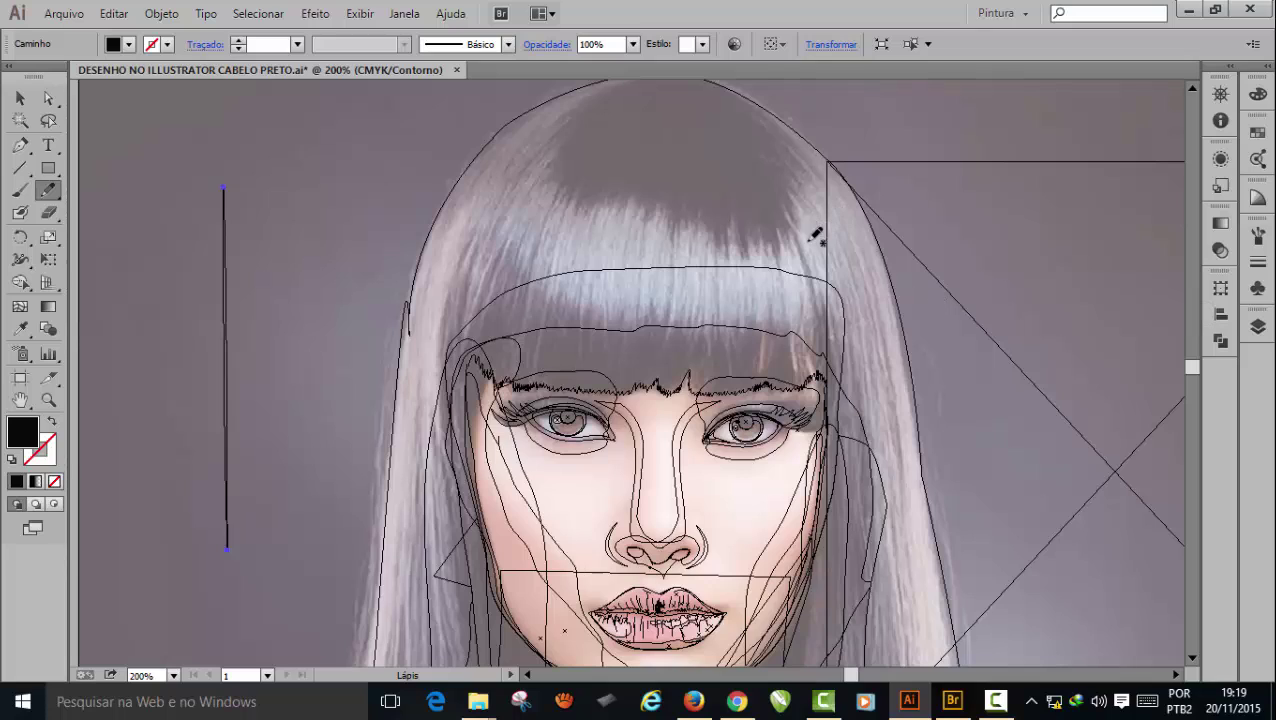
pyautogui.moveTo(798, 221)
pyautogui.mouseDown()
pyautogui.moveTo(742, 258)
pyautogui.moveTo(737, 225)
pyautogui.moveTo(726, 246)
pyautogui.moveTo(704, 220)
pyautogui.moveTo(675, 226)
pyautogui.moveTo(663, 205)
pyautogui.moveTo(590, 218)
pyautogui.moveTo(548, 176)
pyautogui.moveTo(538, 190)
pyautogui.moveTo(530, 170)
pyautogui.moveTo(503, 188)
pyautogui.moveTo(493, 170)
pyautogui.moveTo(458, 220)
pyautogui.moveTo(475, 254)
pyautogui.moveTo(517, 257)
pyautogui.moveTo(556, 330)
pyautogui.moveTo(630, 310)
pyautogui.moveTo(801, 319)
pyautogui.moveTo(842, 245)
pyautogui.moveTo(830, 184)
pyautogui.moveTo(812, 188)
pyautogui.moveTo(805, 232)
pyautogui.mouseUp()
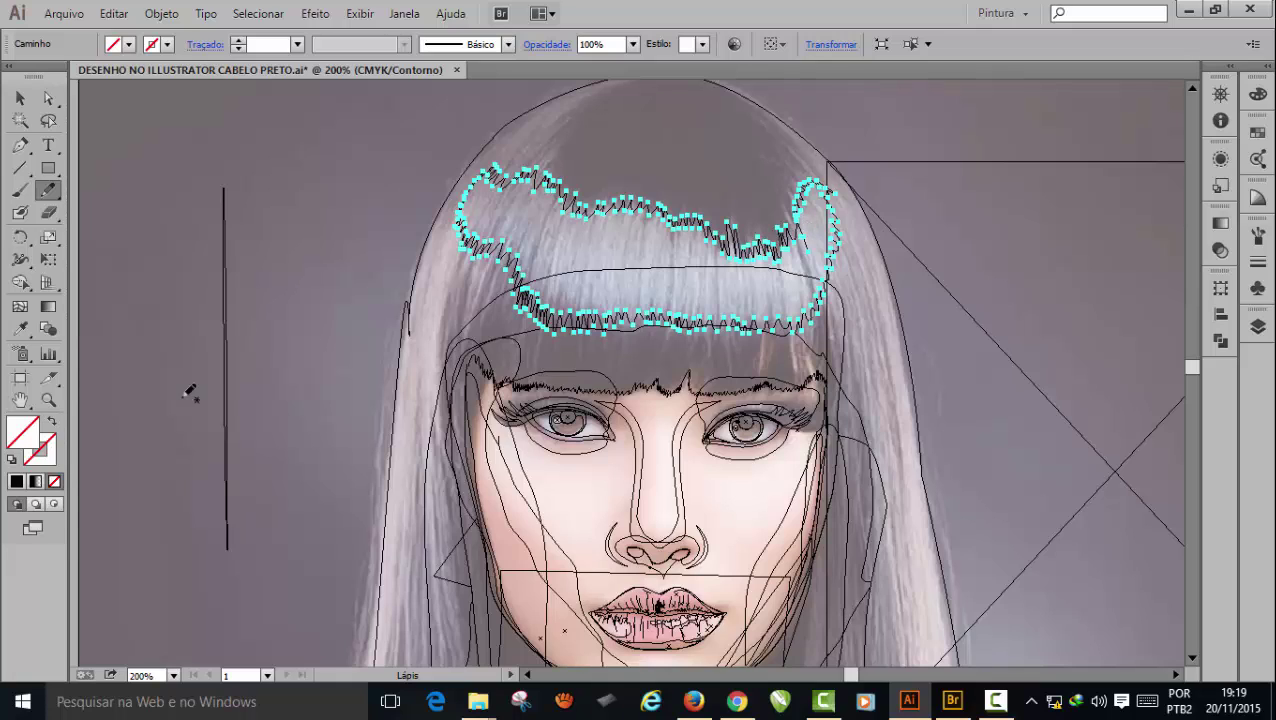
# - Fill the jagged reflection shape with near-white FCFBFA and return to the preview display
pyautogui.doubleClick(26, 440)
pyautogui.moveTo(744, 218); pyautogui.dragTo(689, 136)
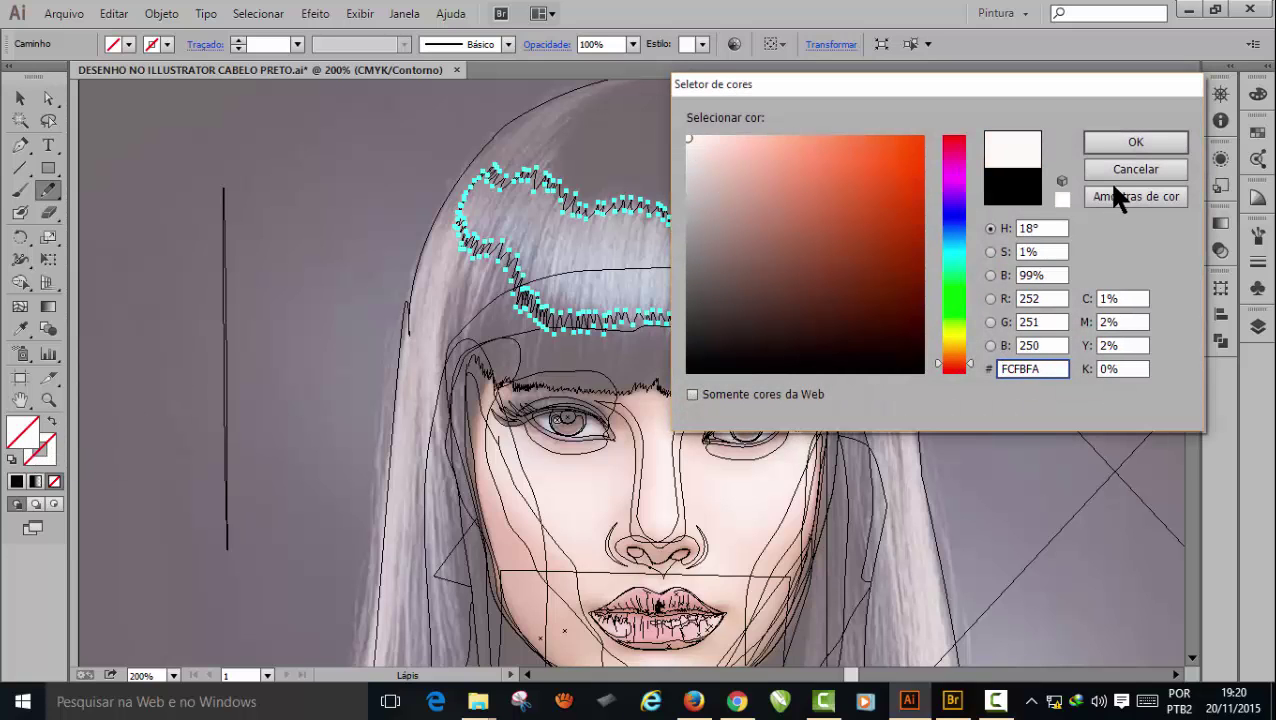
pyautogui.click(1126, 143)
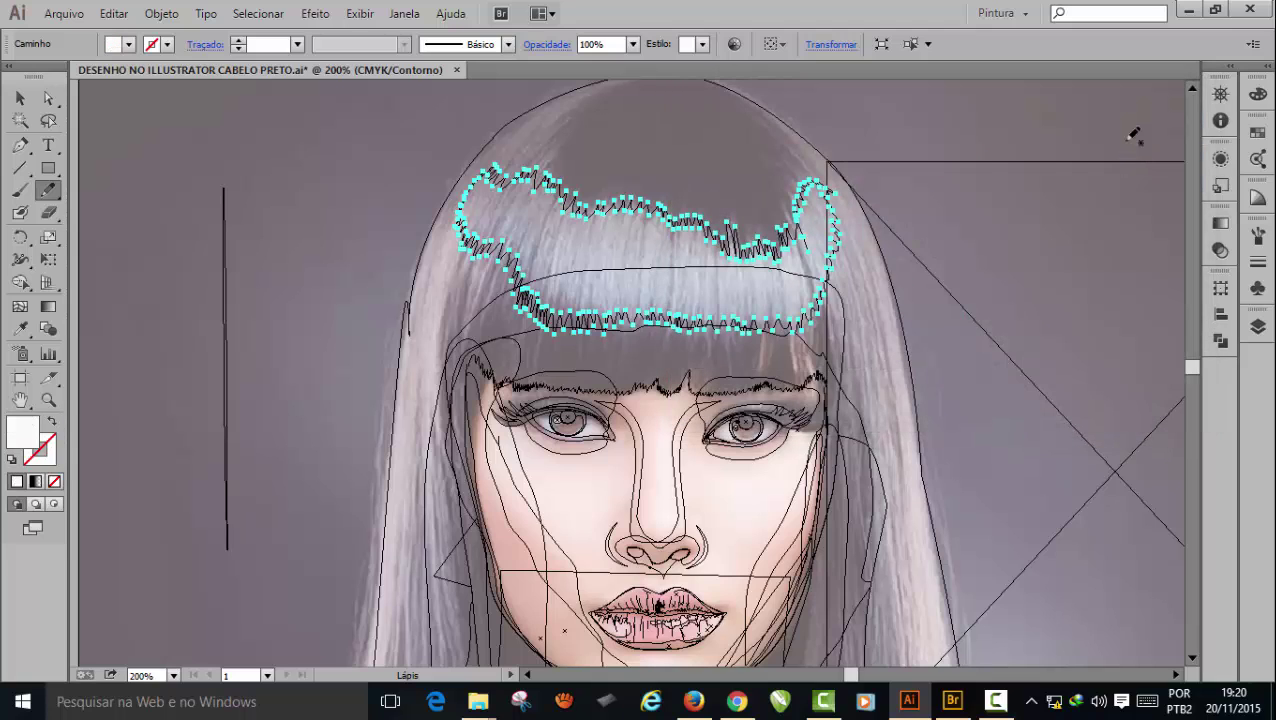
pyautogui.hotkey('ctrl', 'y')
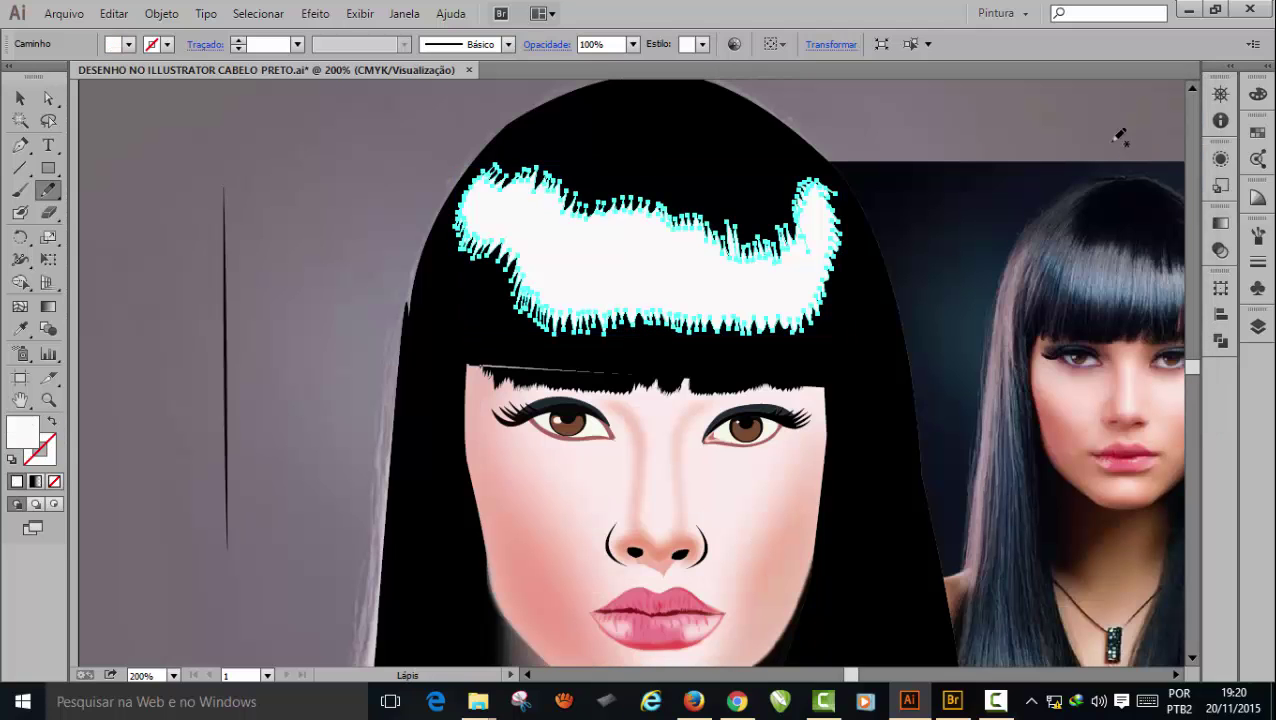
pyautogui.click(20, 98)
pyautogui.click(855, 122)
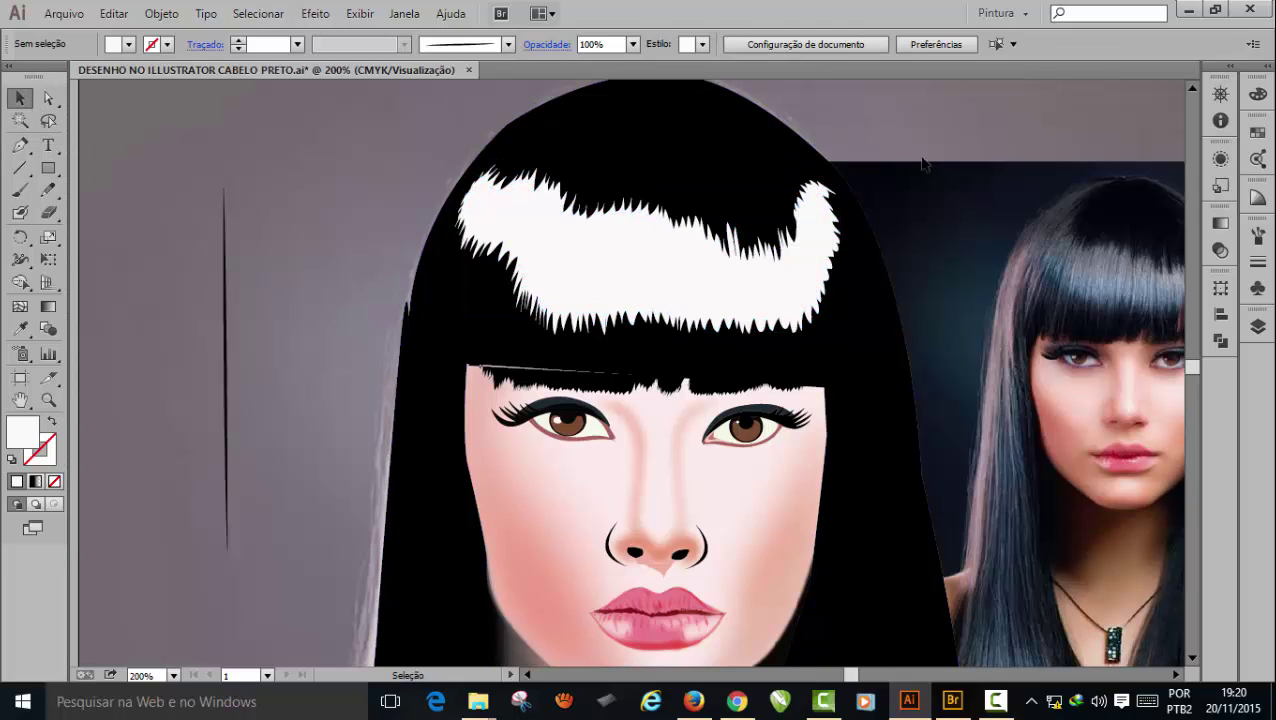
# - Set the opacity of the white reflection shape on the hair to 50%
pyautogui.click(627, 280)
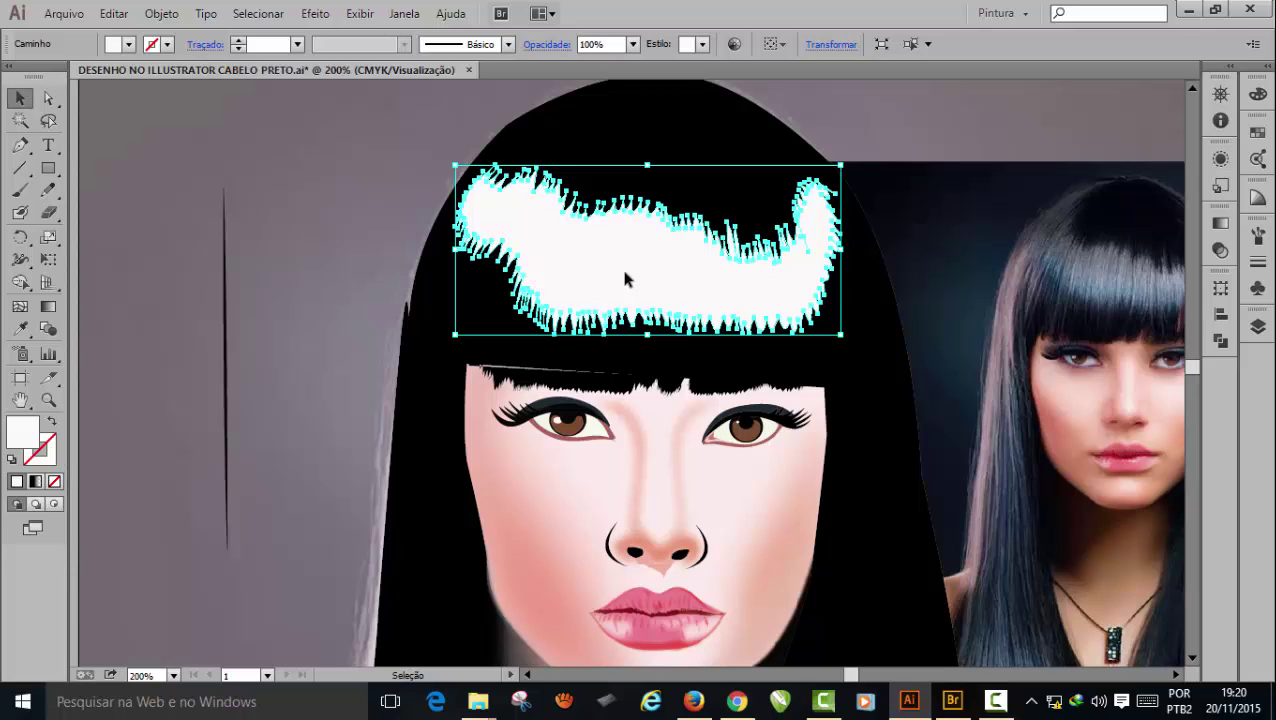
pyautogui.click(633, 44)
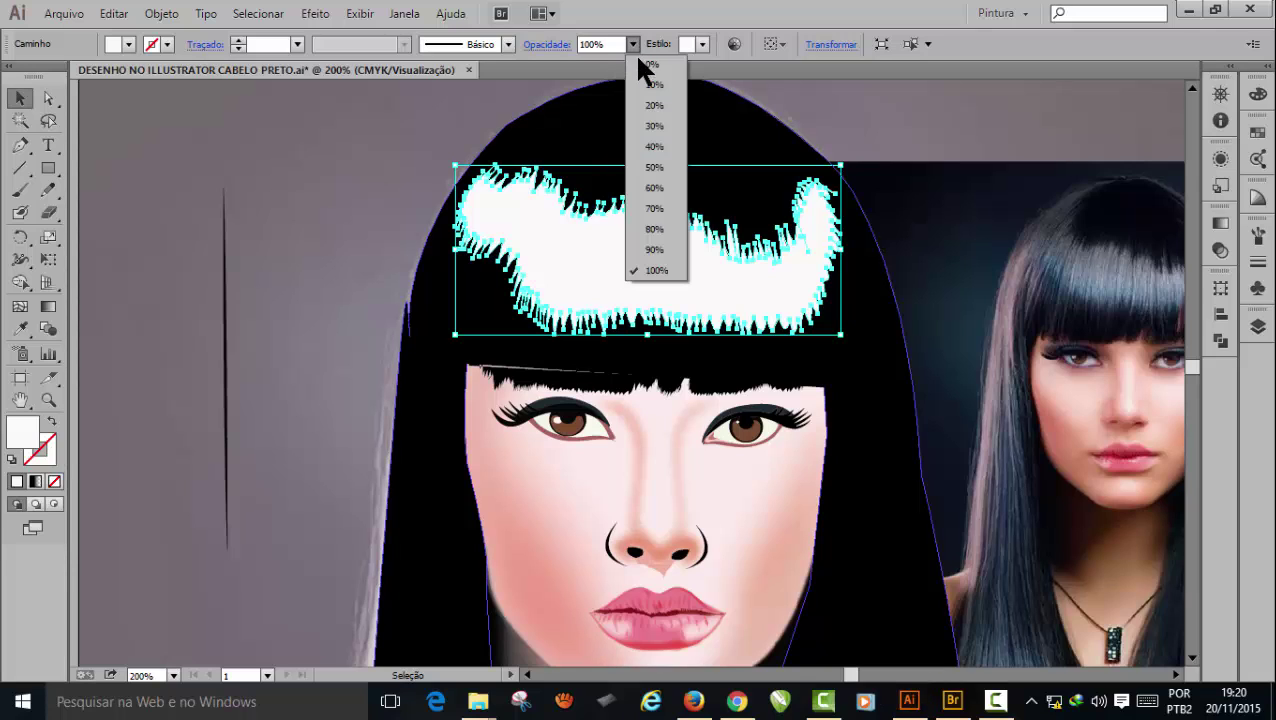
pyautogui.click(652, 167)
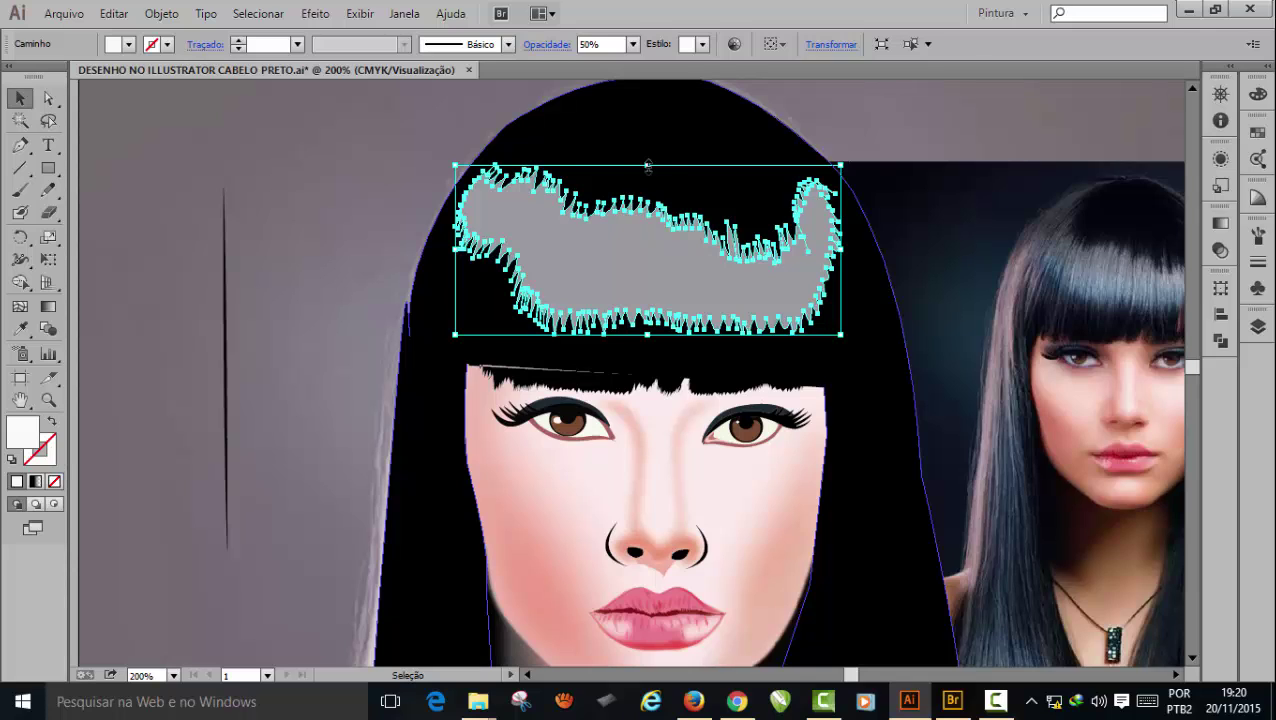
pyautogui.click(878, 122)
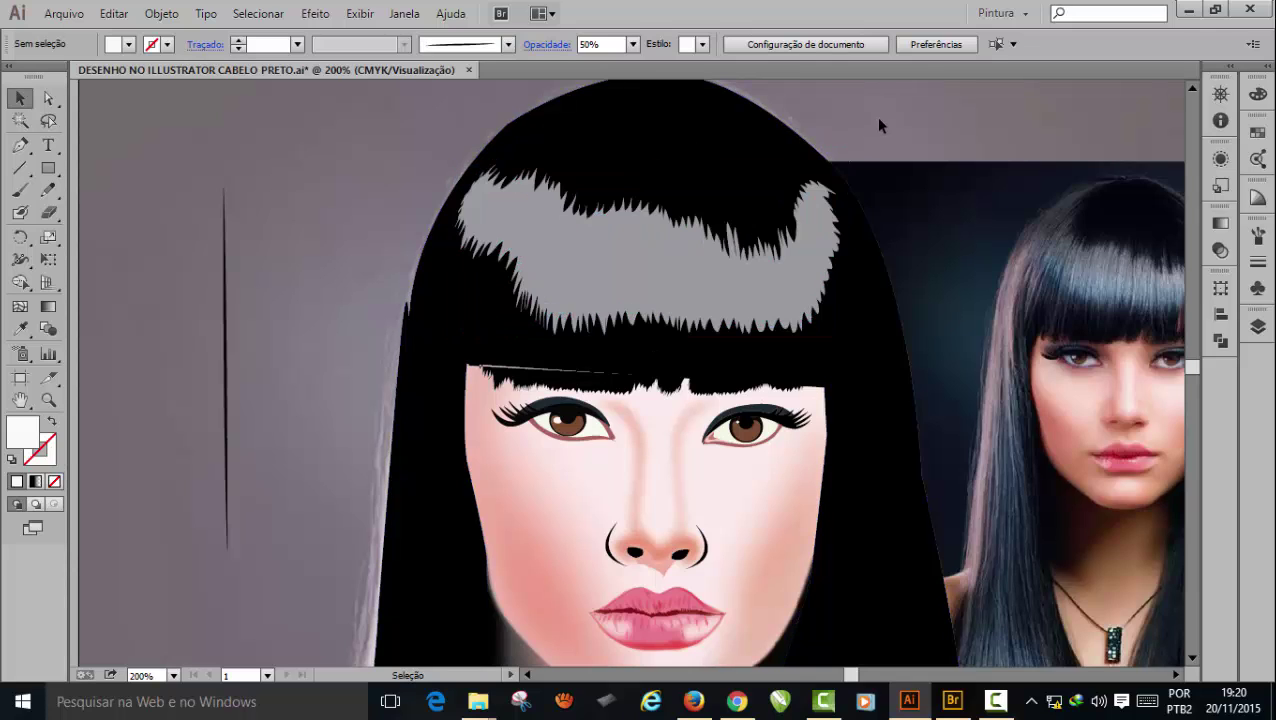
# - Try a lower opacity of 30% on the hair reflection shape
pyautogui.click(633, 259)
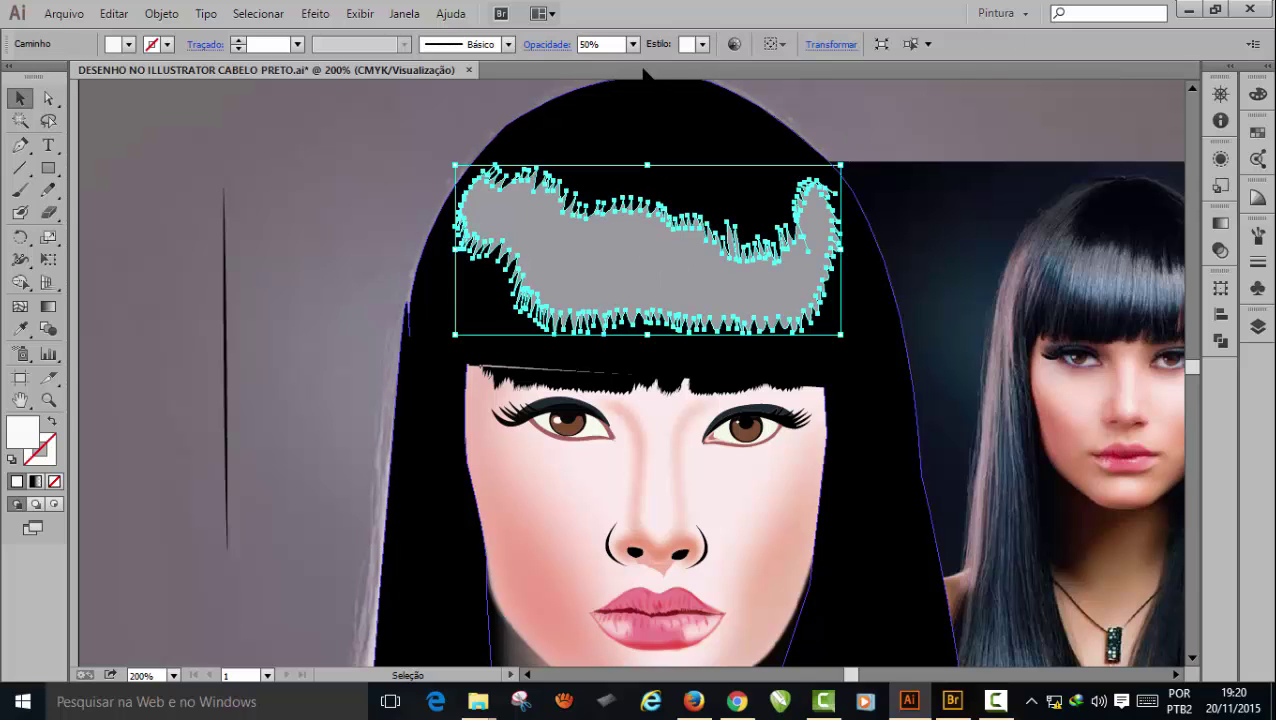
pyautogui.click(632, 44)
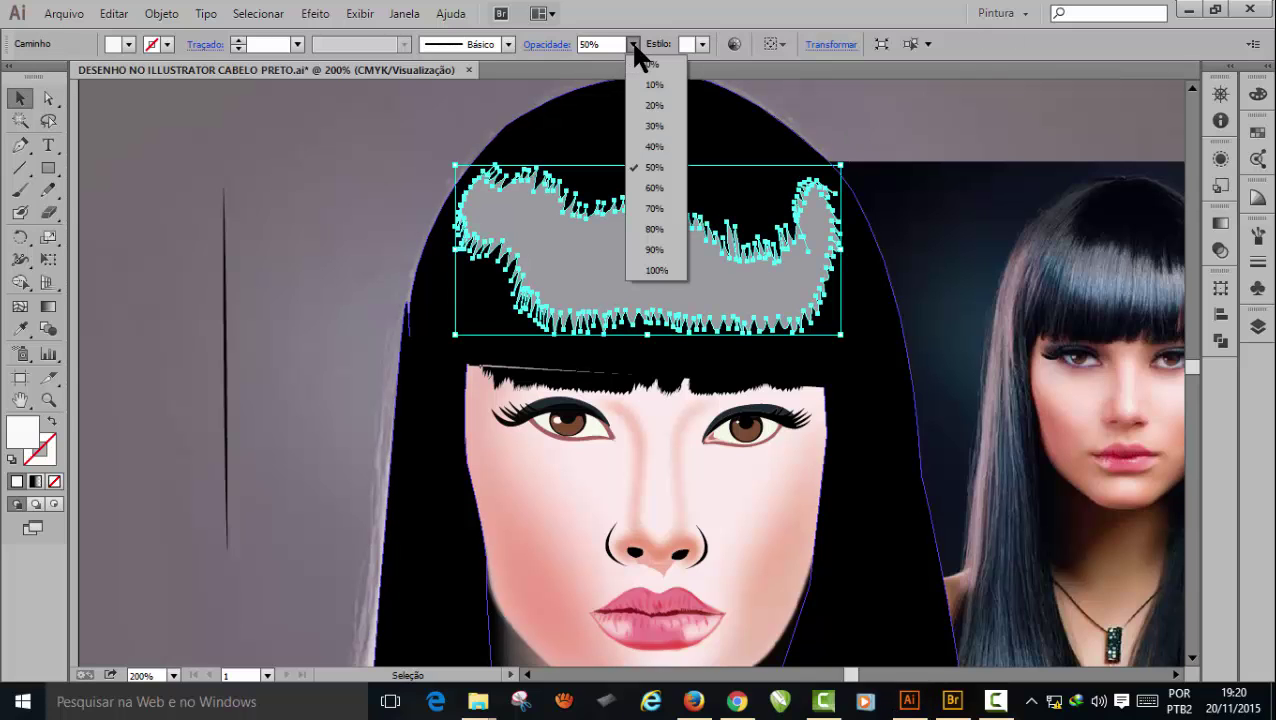
pyautogui.click(655, 126)
pyautogui.click(810, 97)
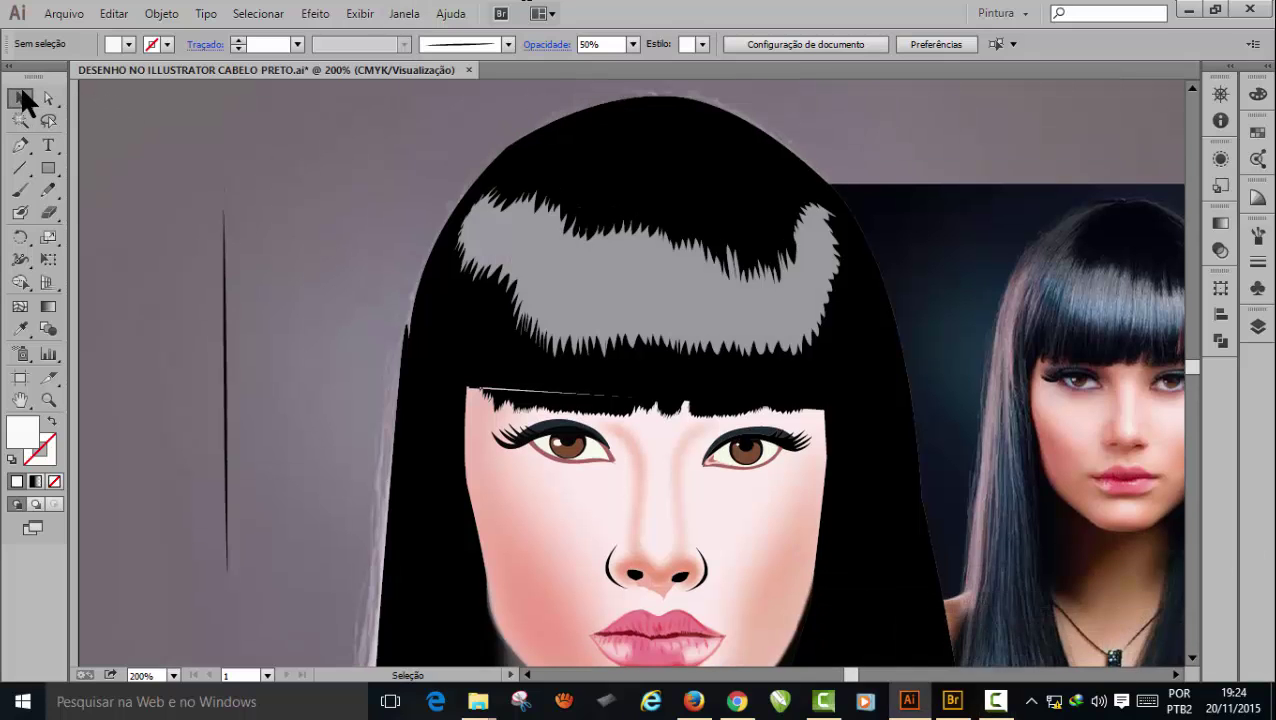
pyautogui.click(22, 98)
pyautogui.click(632, 332)
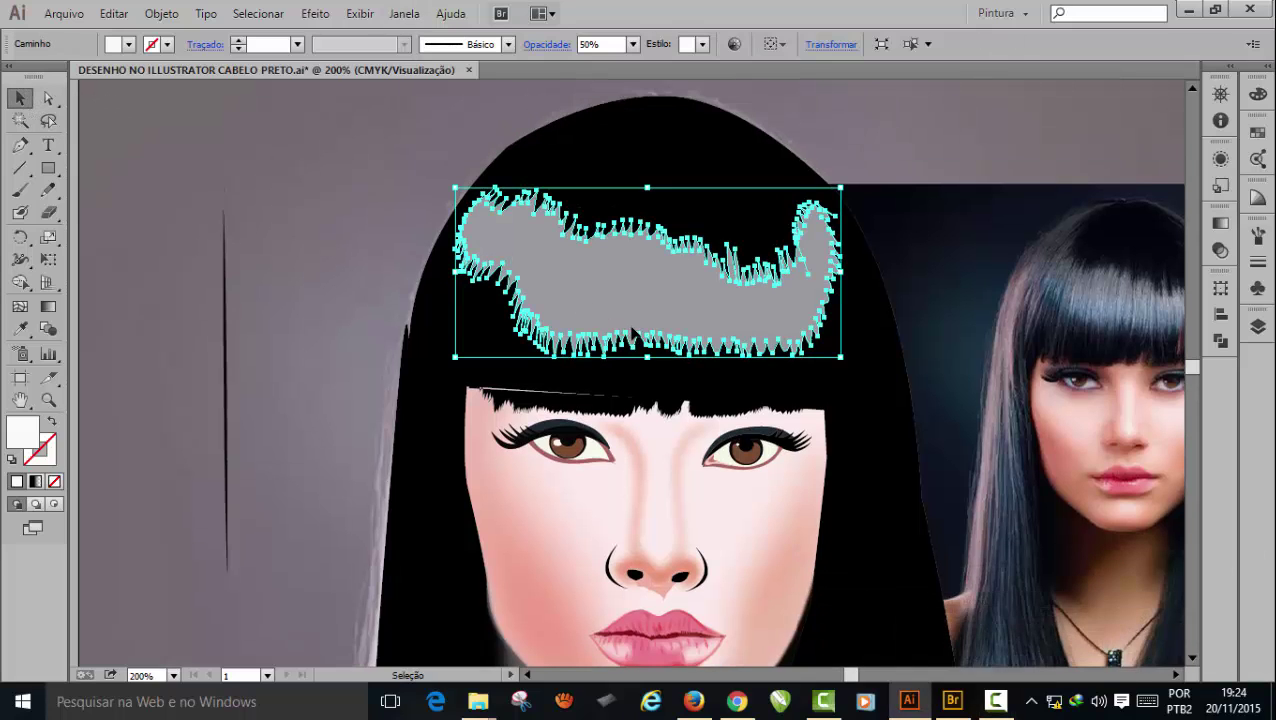
pyautogui.click(880, 156)
pyautogui.click(689, 318)
pyautogui.click(1176, 675)
pyautogui.click(1176, 675)
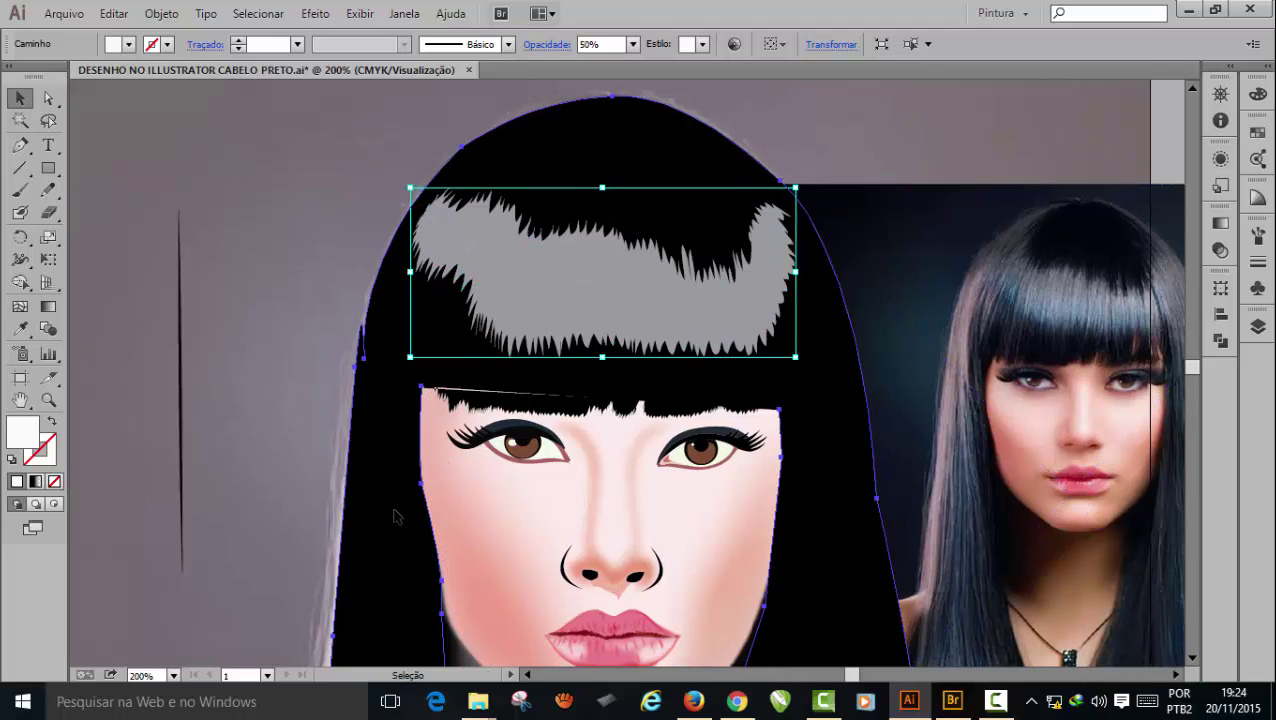
# - Apply a Gaussian blur with a 3.2 pixel radius to the black hair shape
pyautogui.click(395, 515)
pyautogui.click(317, 13)
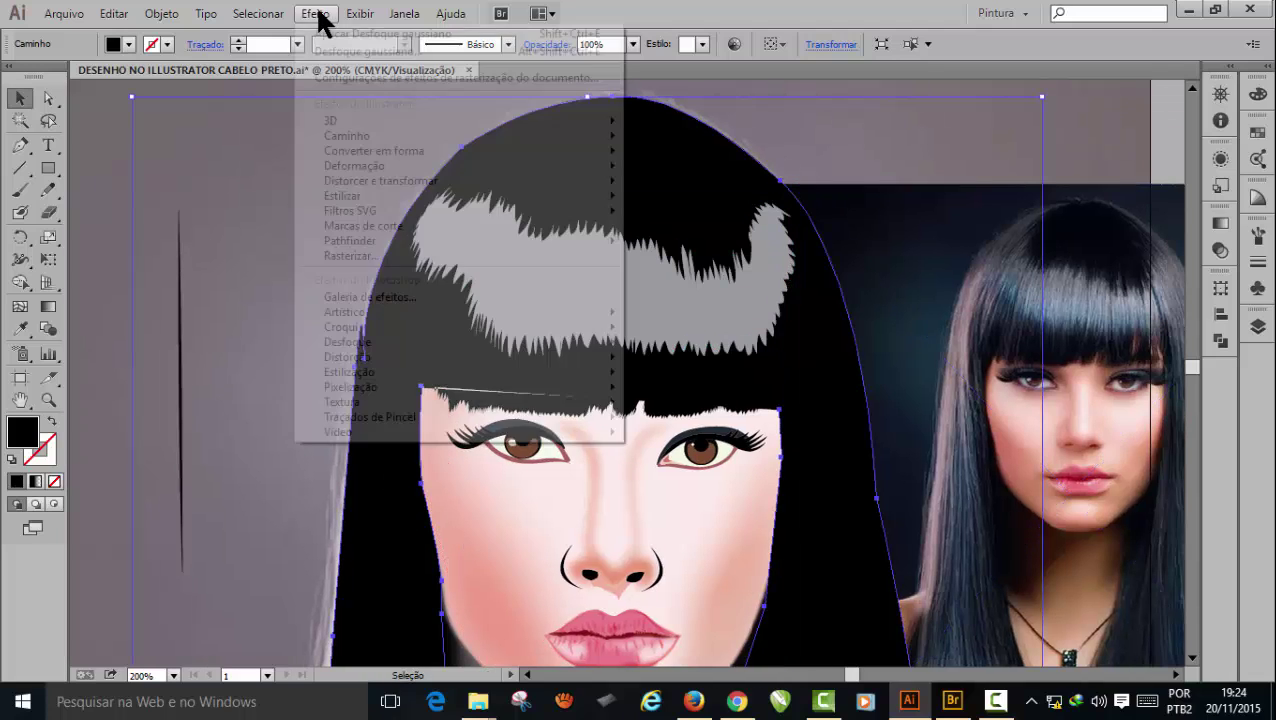
pyautogui.moveTo(366, 339)
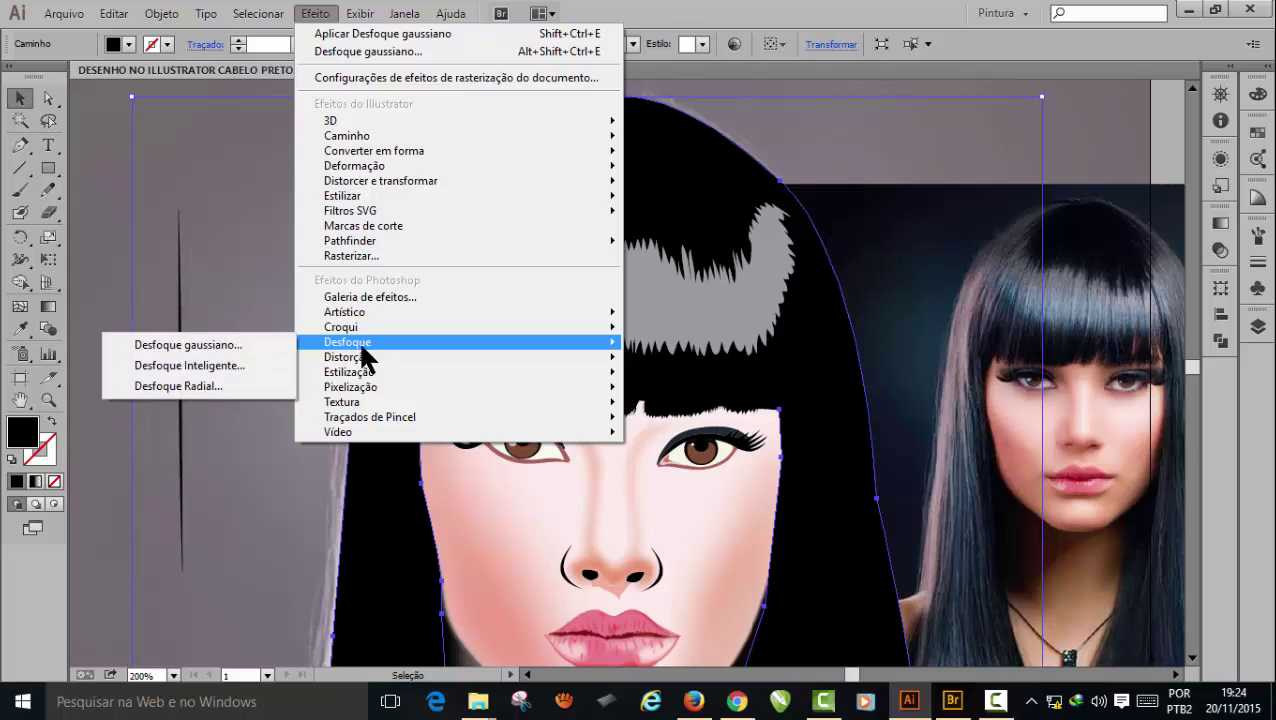
pyautogui.click(215, 340)
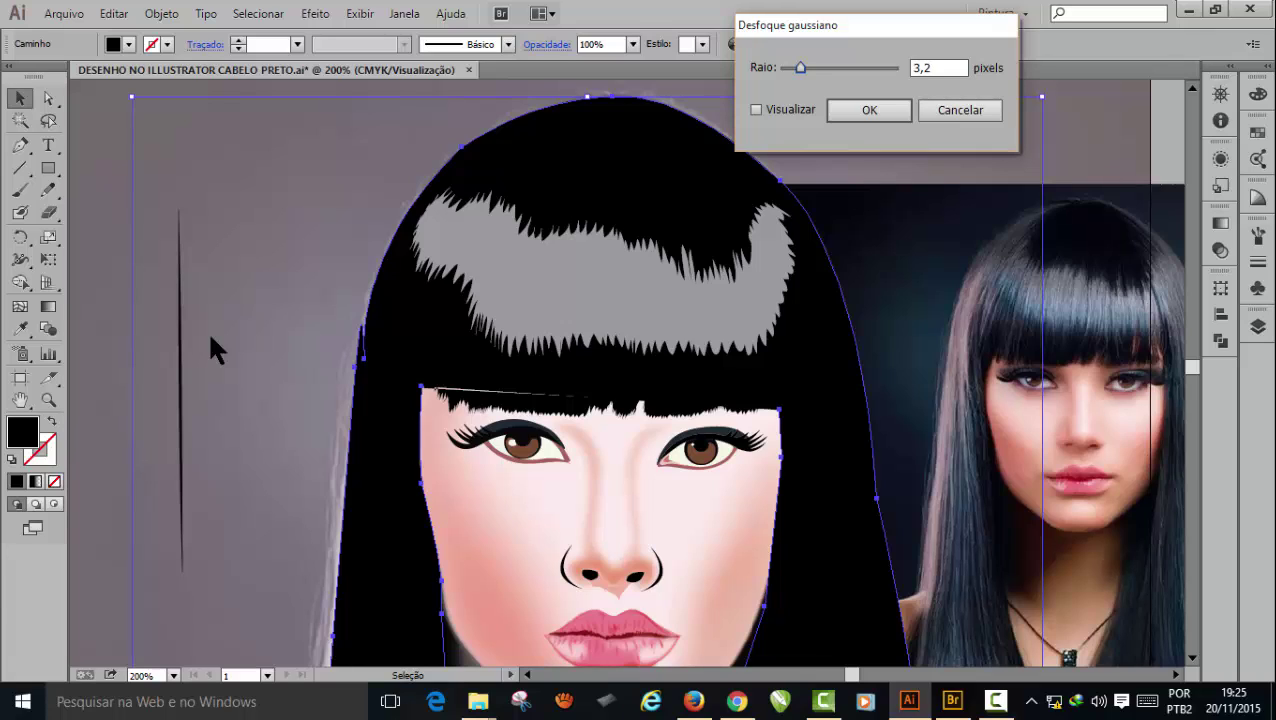
pyautogui.click(756, 110)
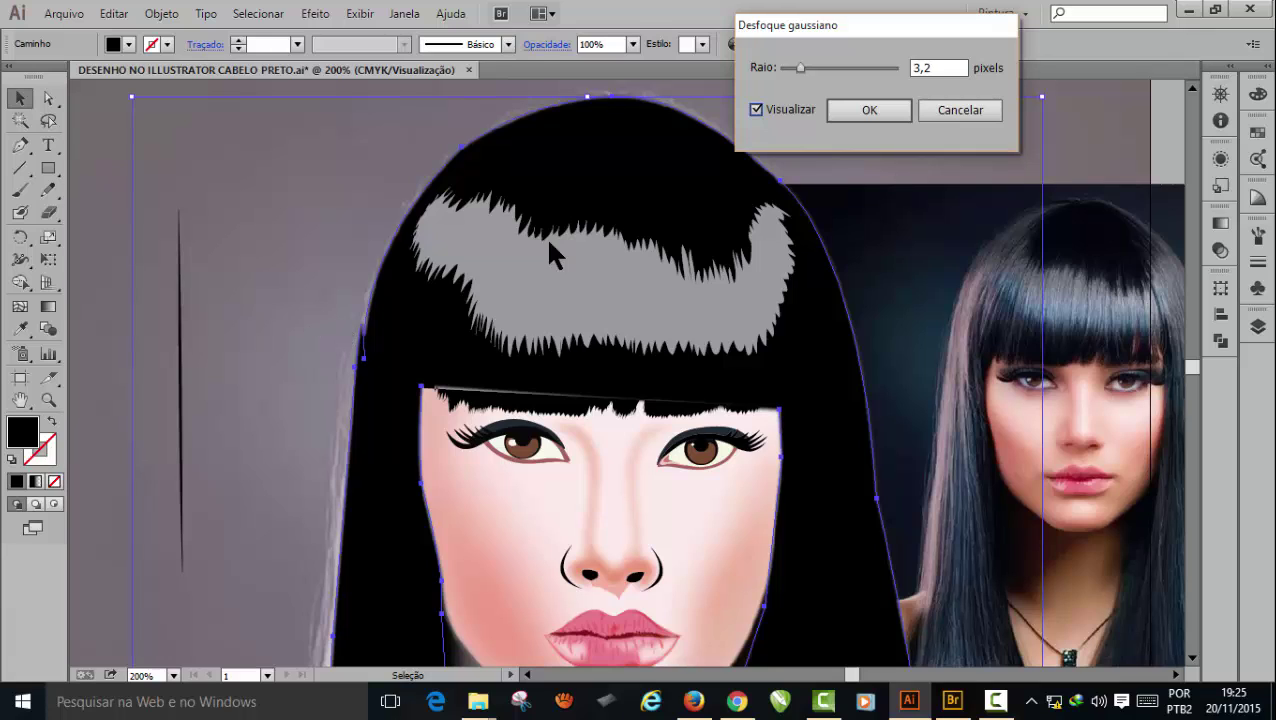
pyautogui.click(866, 112)
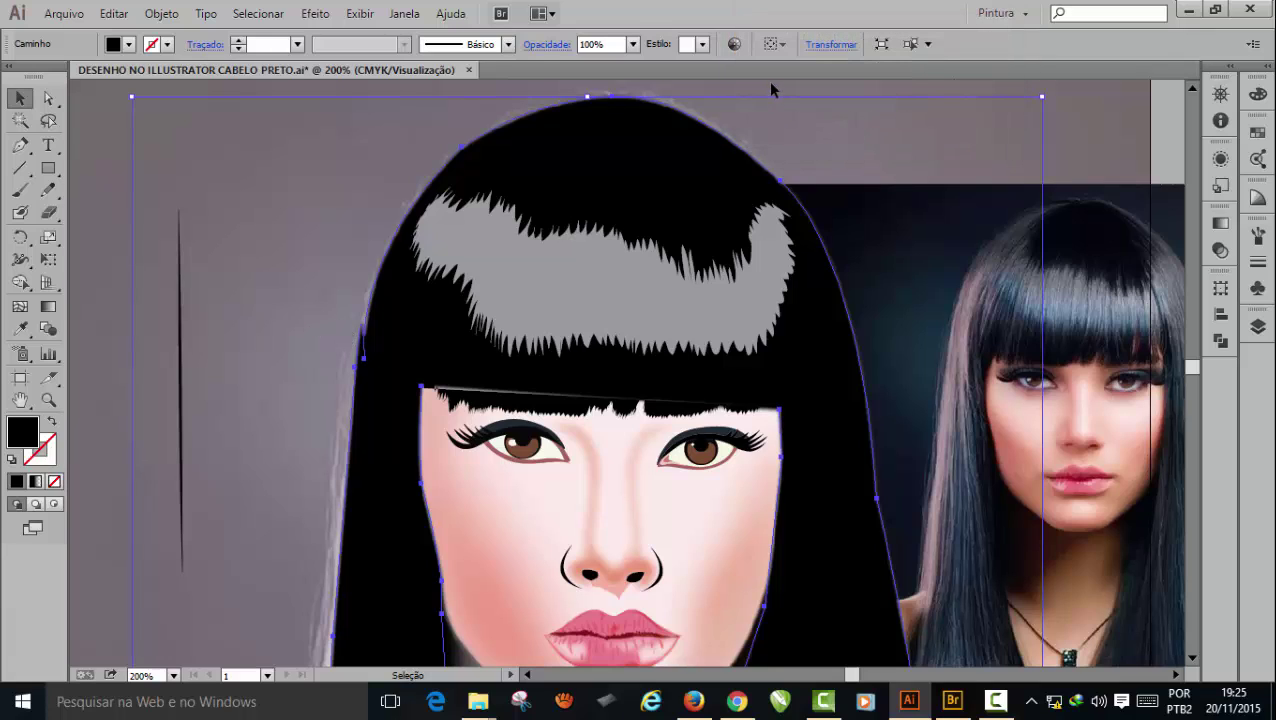
pyautogui.click(1107, 124)
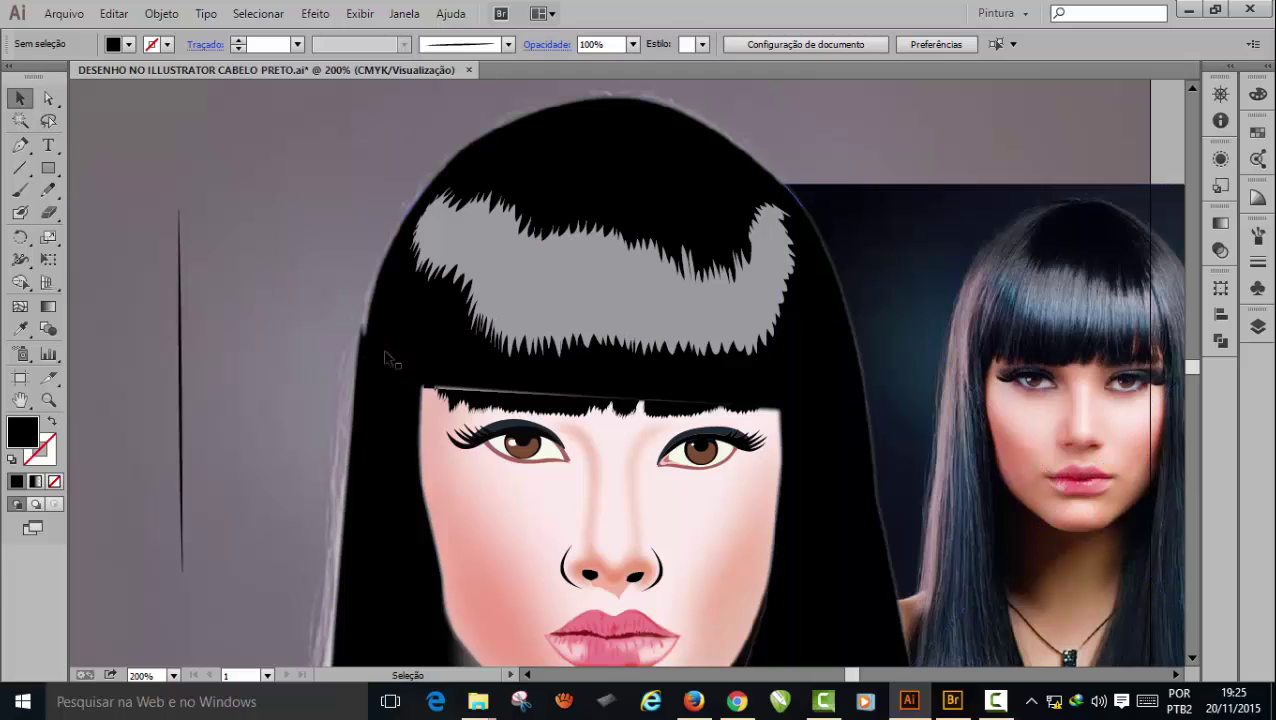
# - Examine the softened edges of the black hair from the crown down to the ends over the shoulders
pyautogui.scroll(-15, 235, 391)
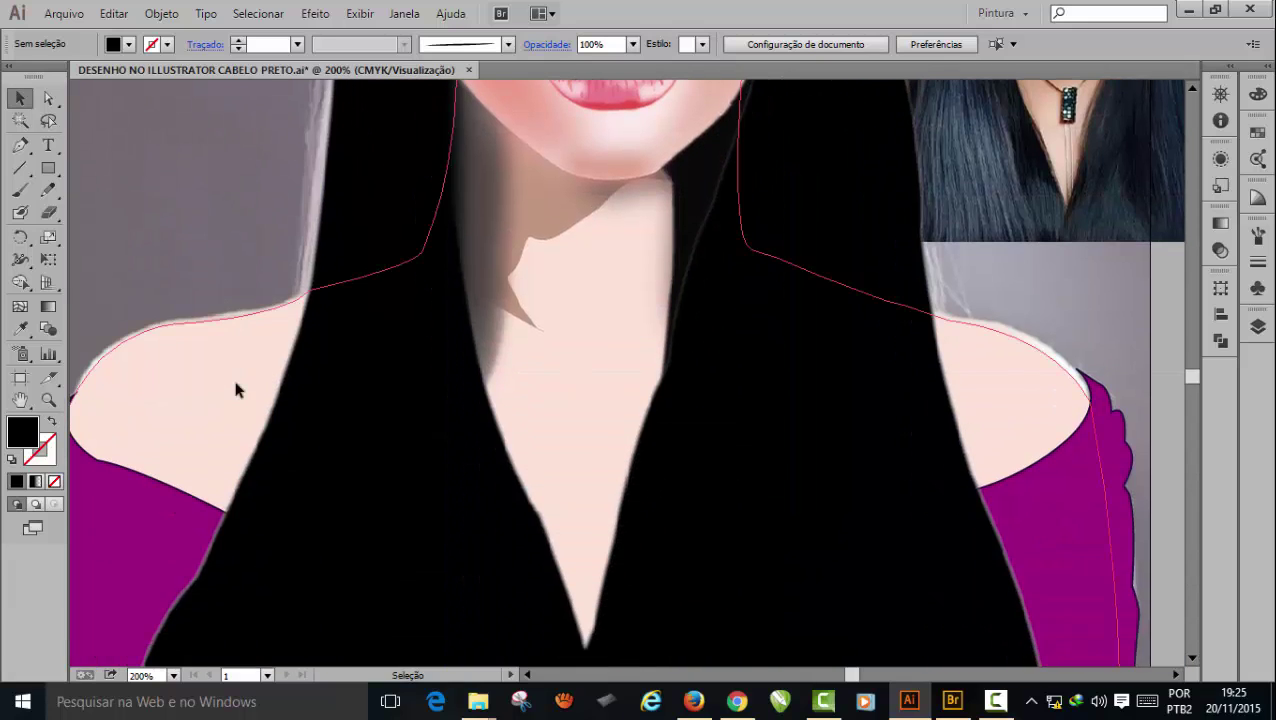
pyautogui.scroll(5, 270, 365)
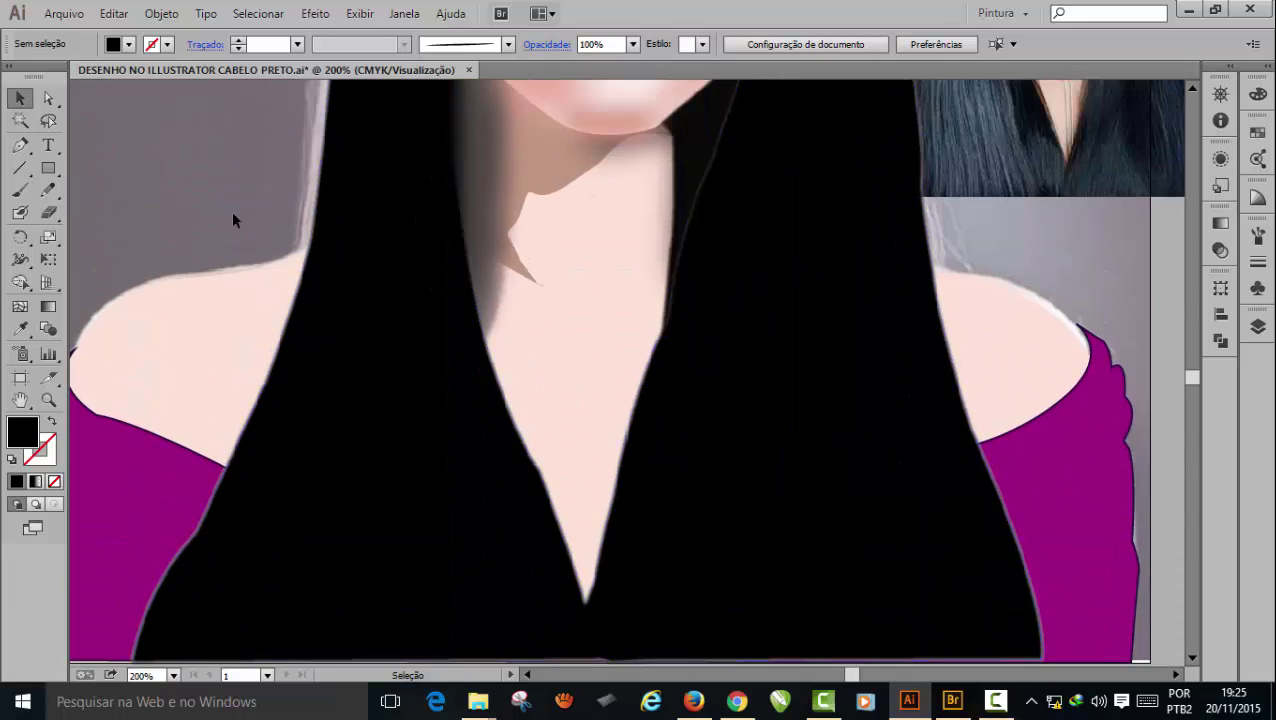
pyautogui.scroll(2, 215, 182)
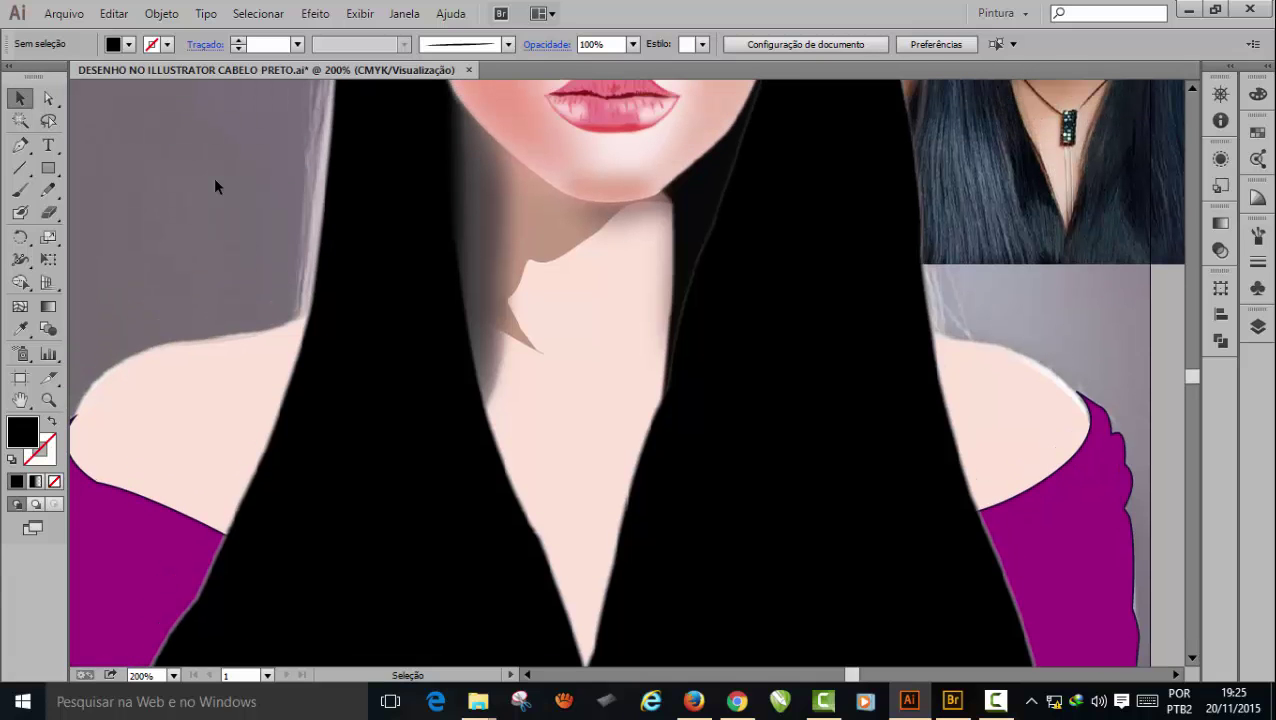
pyautogui.scroll(10, 215, 182)
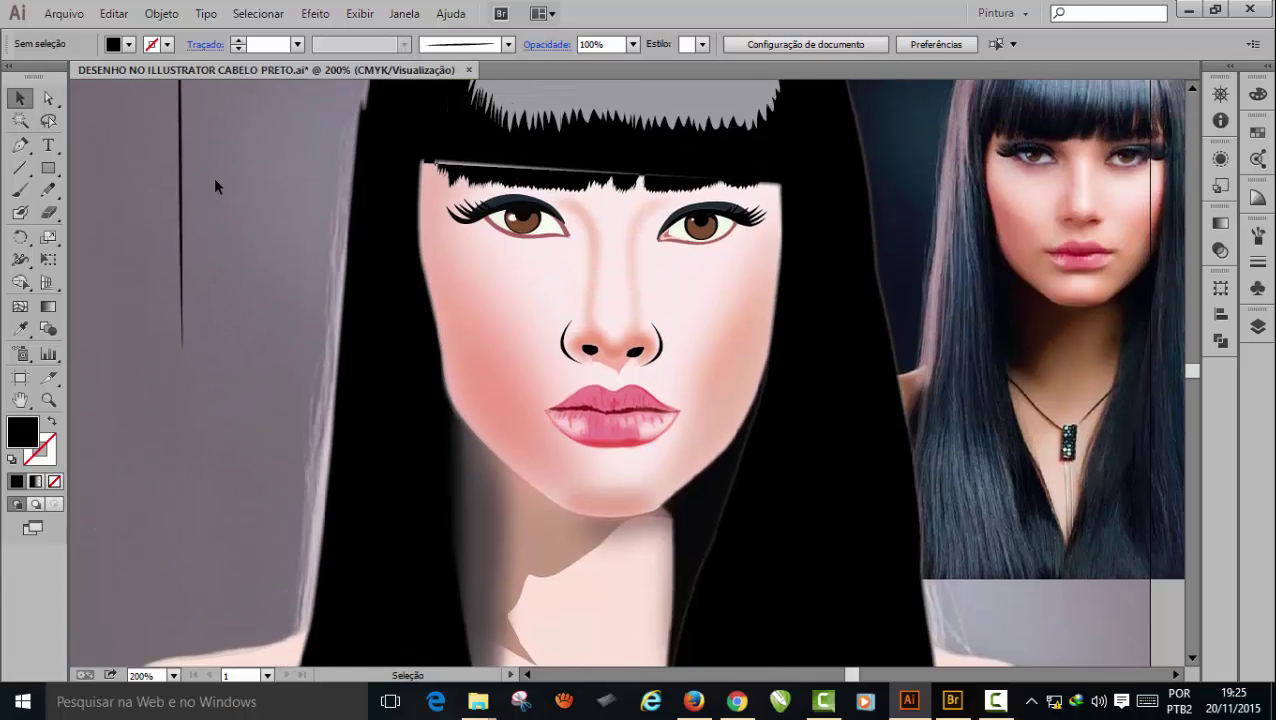
pyautogui.scroll(3, 215, 181)
pyautogui.scroll(-3, 218, 177)
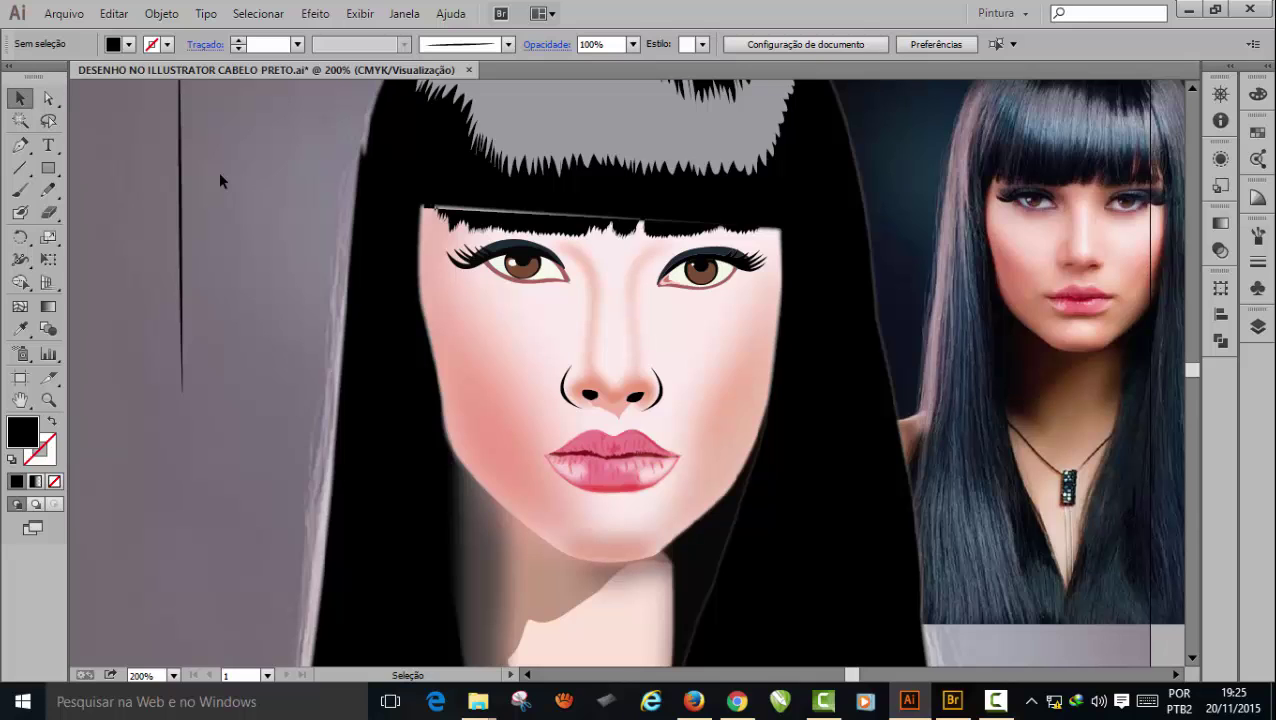
pyautogui.scroll(-3, 220, 175)
pyautogui.scroll(7, 220, 180)
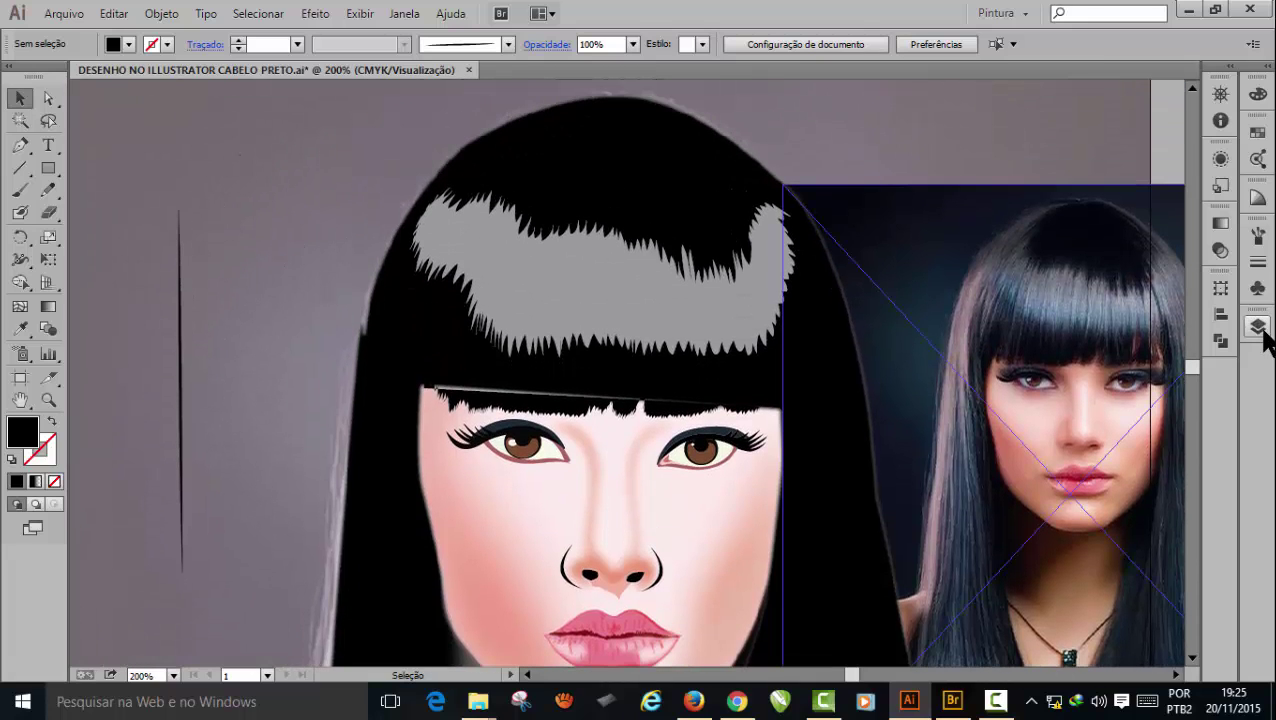
# - Make the fios layer the active layer
pyautogui.click(1260, 330)
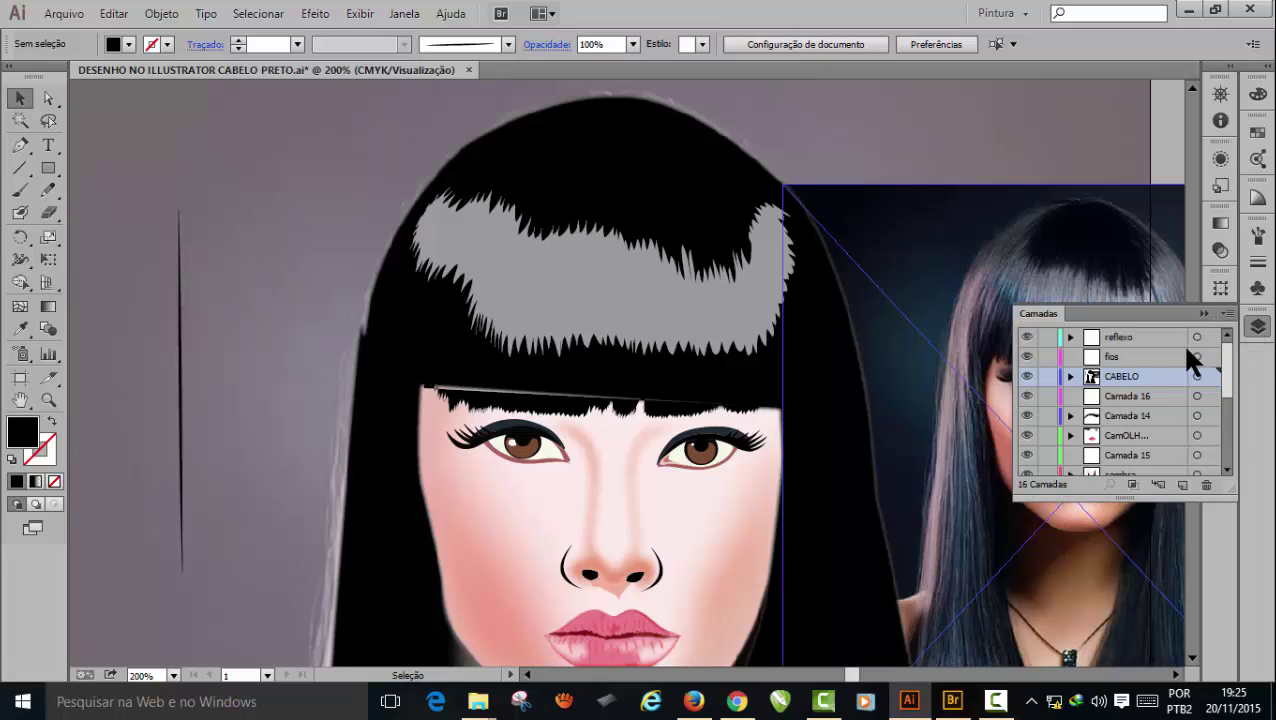
pyautogui.click(1140, 357)
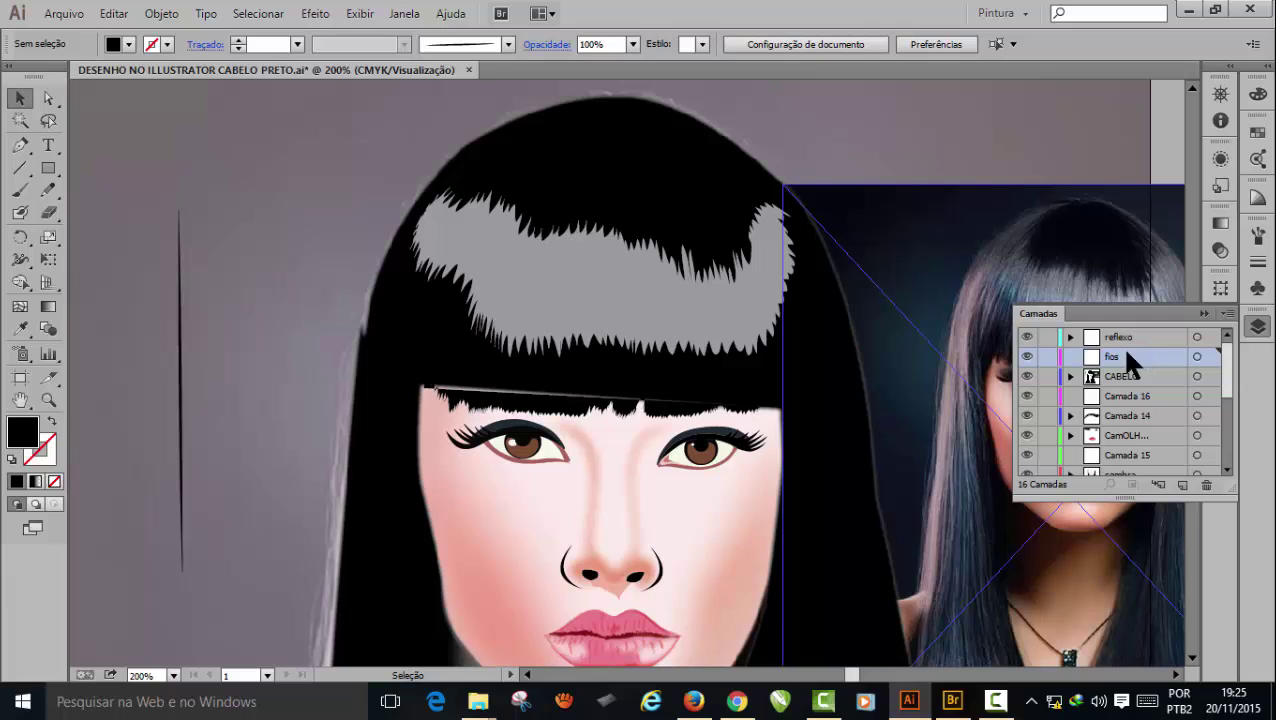
pyautogui.click(1202, 313)
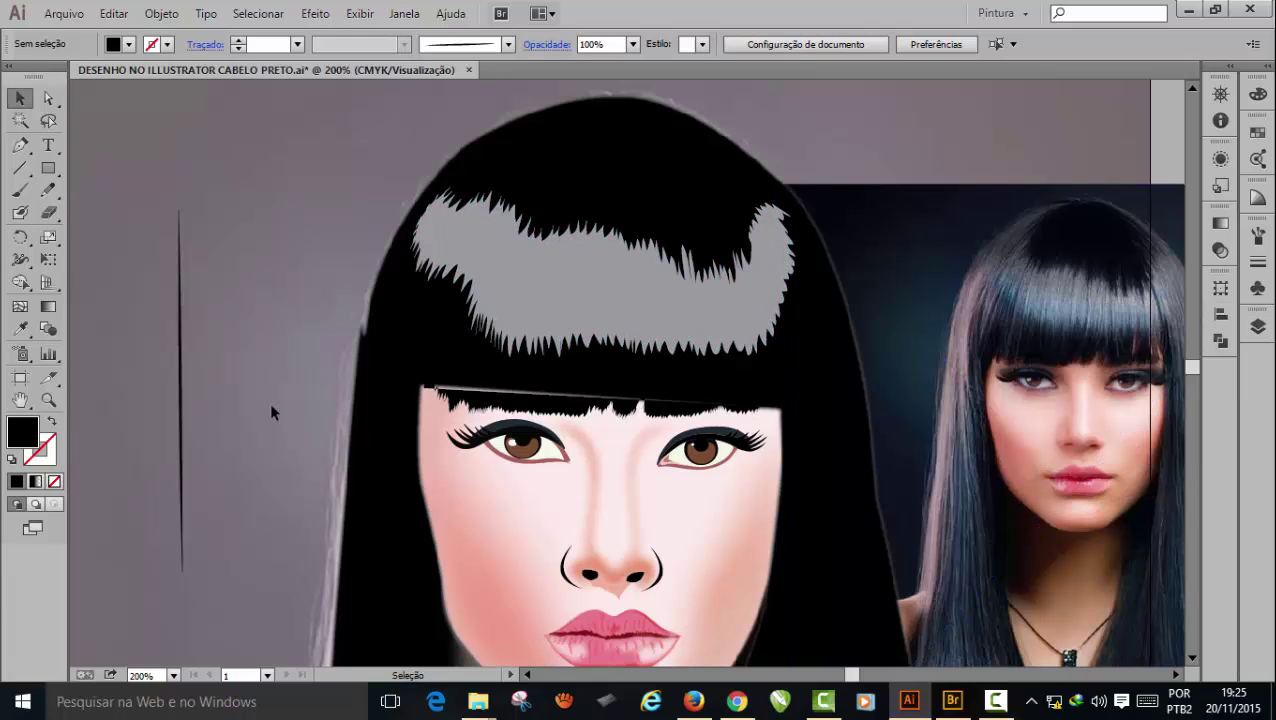
# - Select the straight sample strand beside the portrait and apply the cabelo 12 art brush to it with the Paintbrush active
pyautogui.click(20, 190)
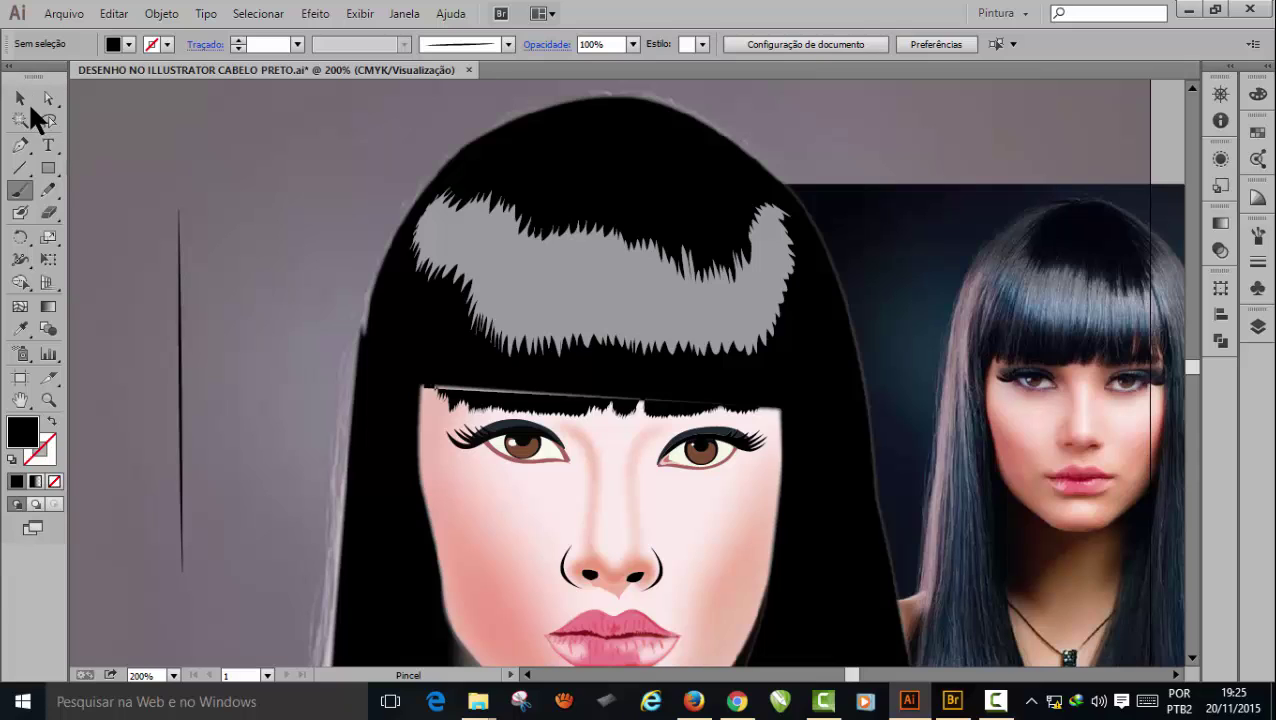
pyautogui.click(22, 100)
pyautogui.click(47, 98)
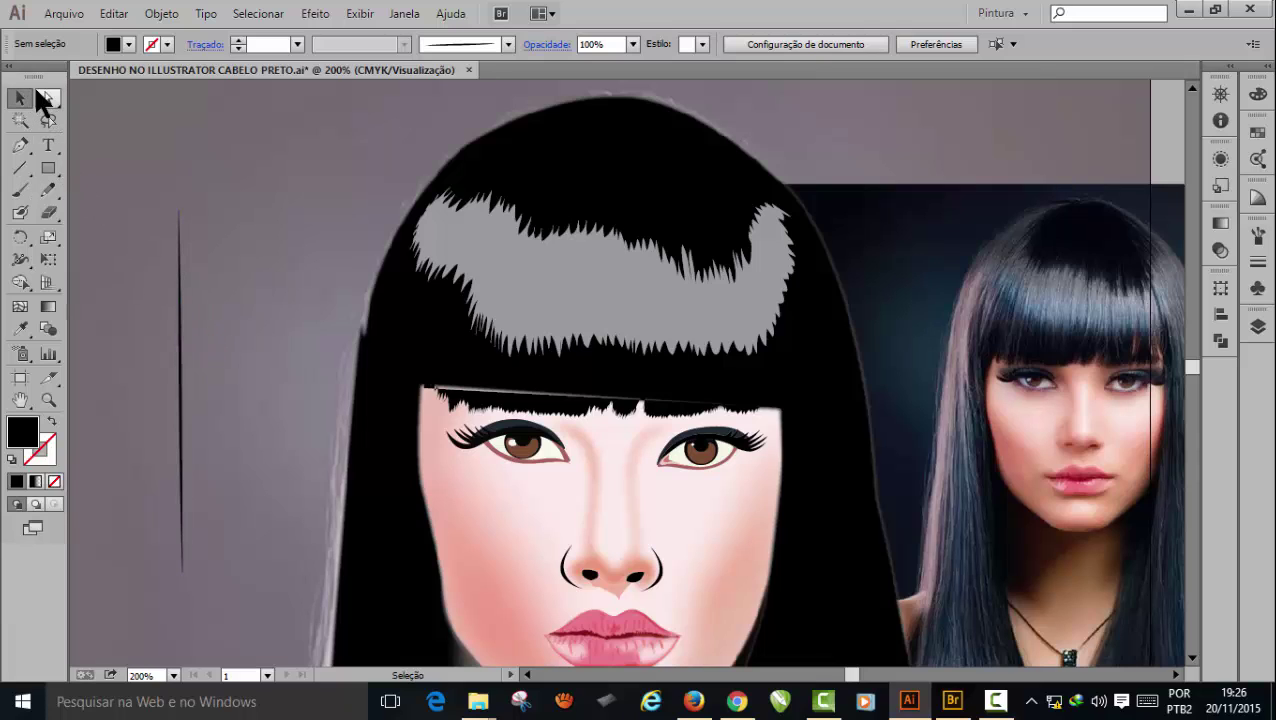
pyautogui.click(181, 356)
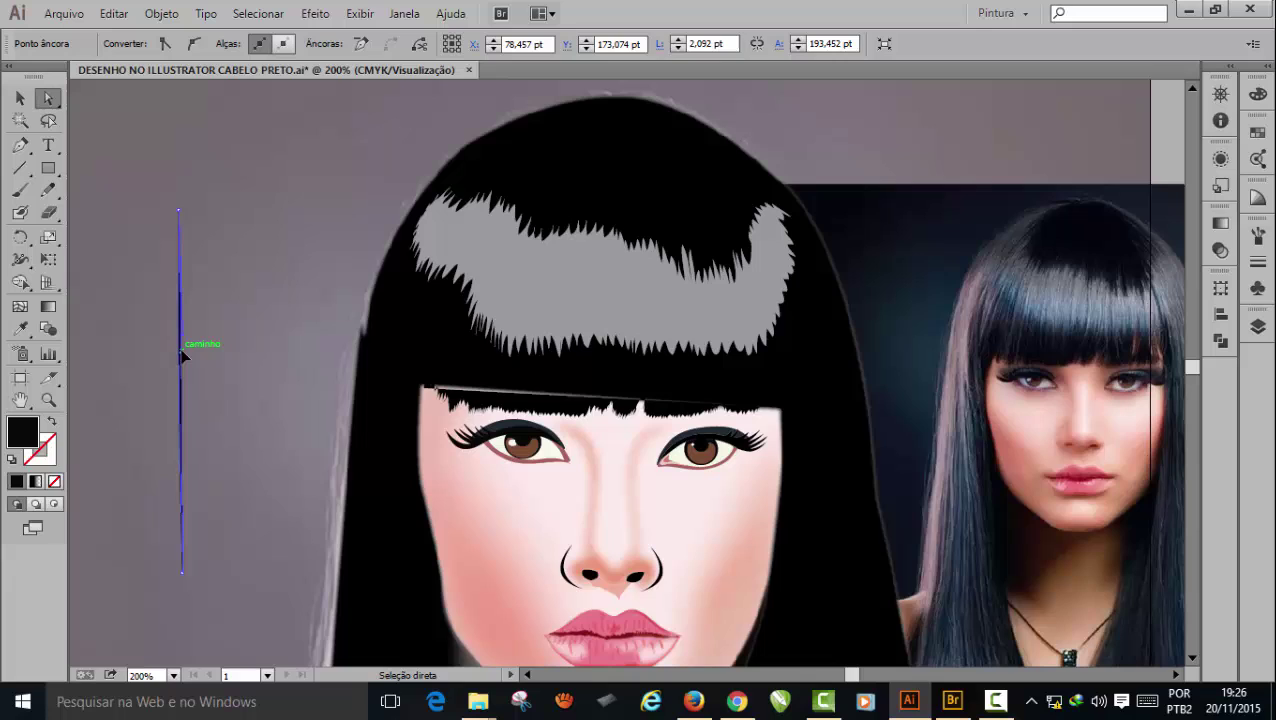
pyautogui.click(20, 190)
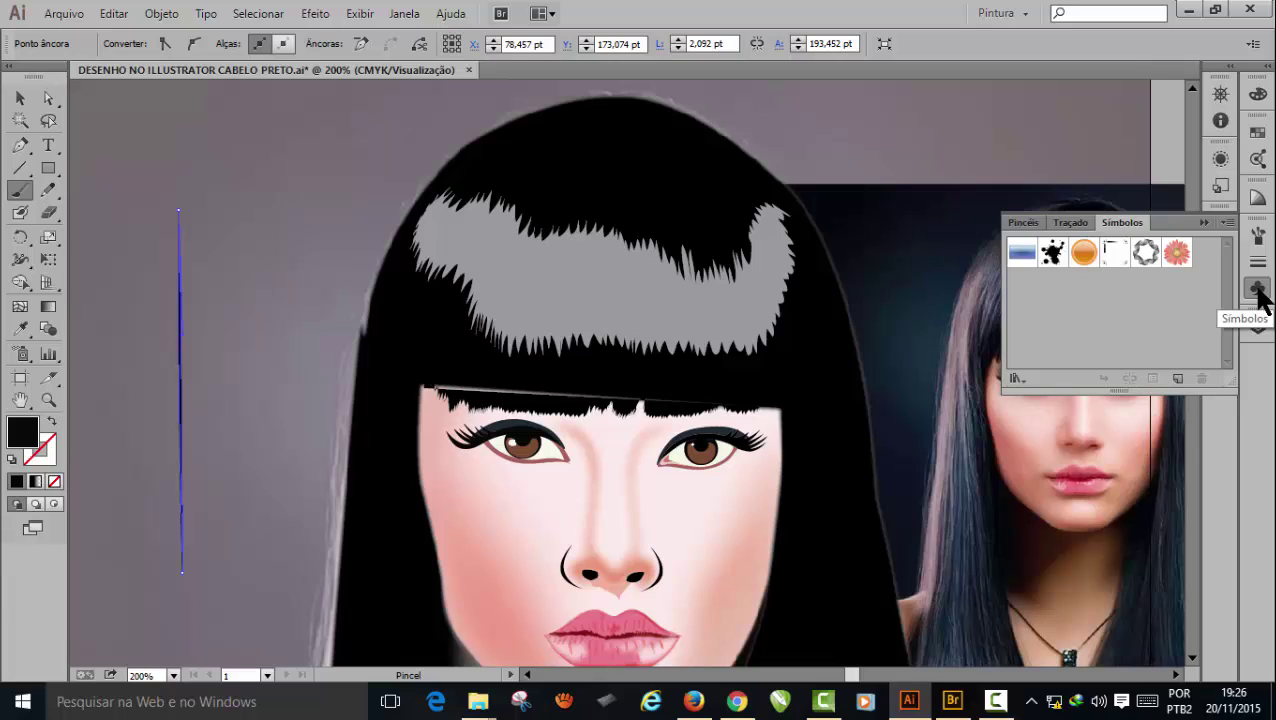
pyautogui.click(1258, 237)
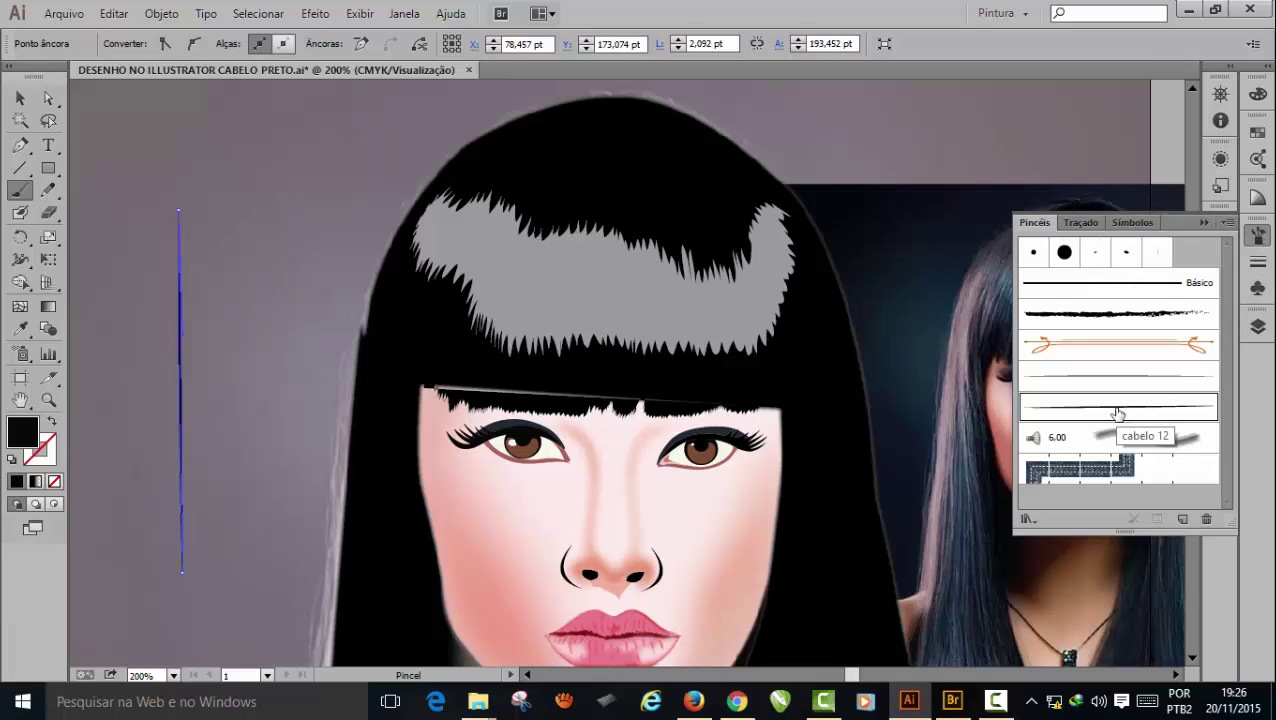
pyautogui.click(1118, 412)
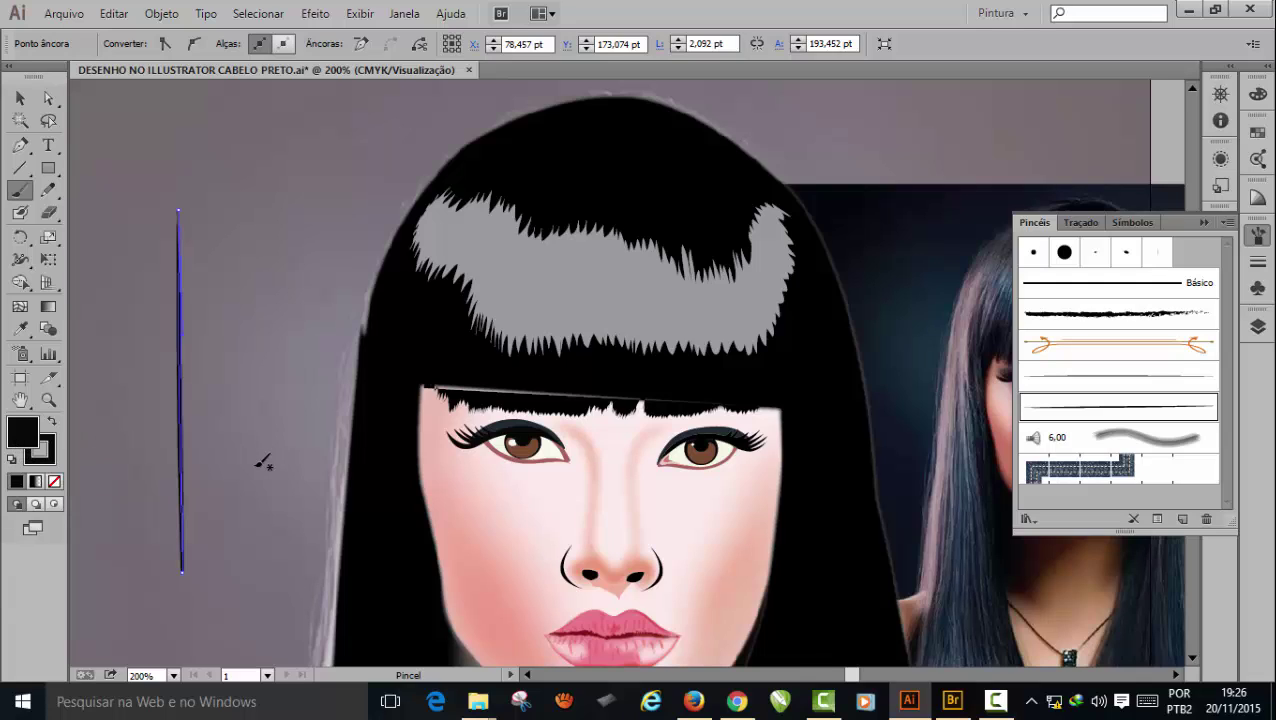
# - Paint four curved test strands beside the hair with the Paintbrush, two at 1 pt and two at 0.25 pt stroke weight
pyautogui.moveTo(258, 464); pyautogui.dragTo(256, 190)
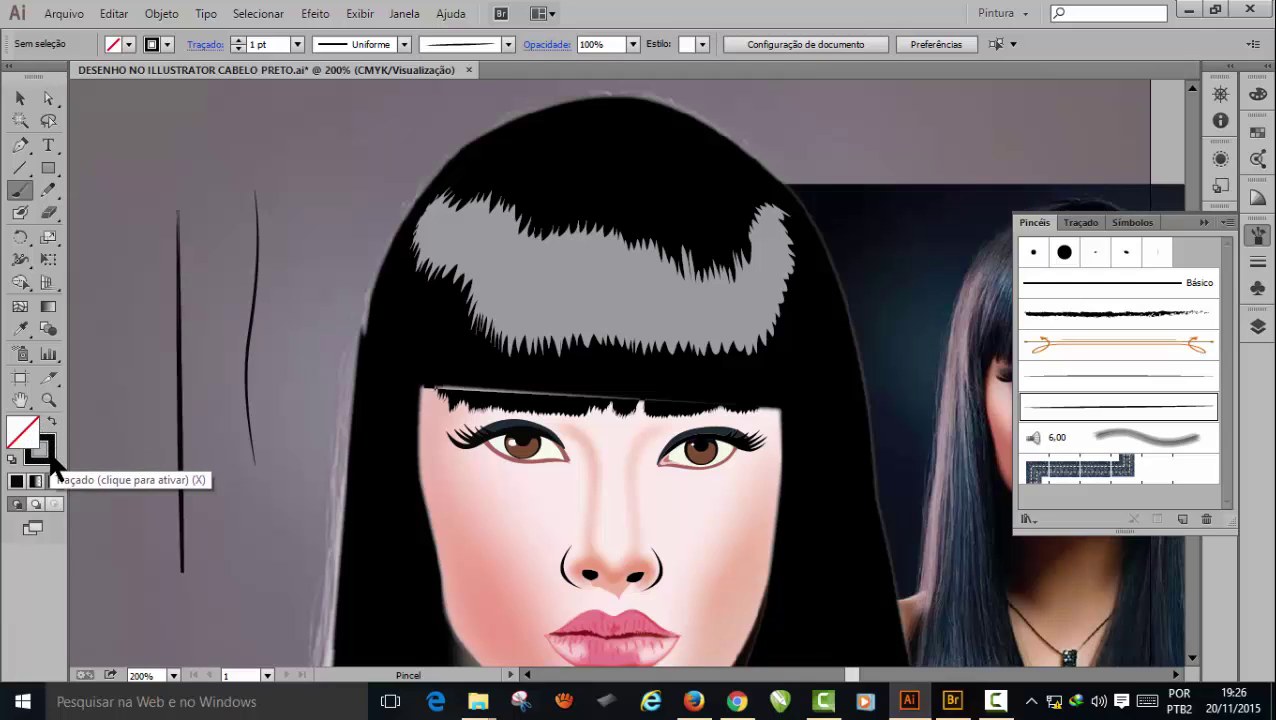
pyautogui.moveTo(355, 128)
pyautogui.mouseDown()
pyautogui.moveTo(301, 241)
pyautogui.moveTo(266, 476)
pyautogui.mouseUp()
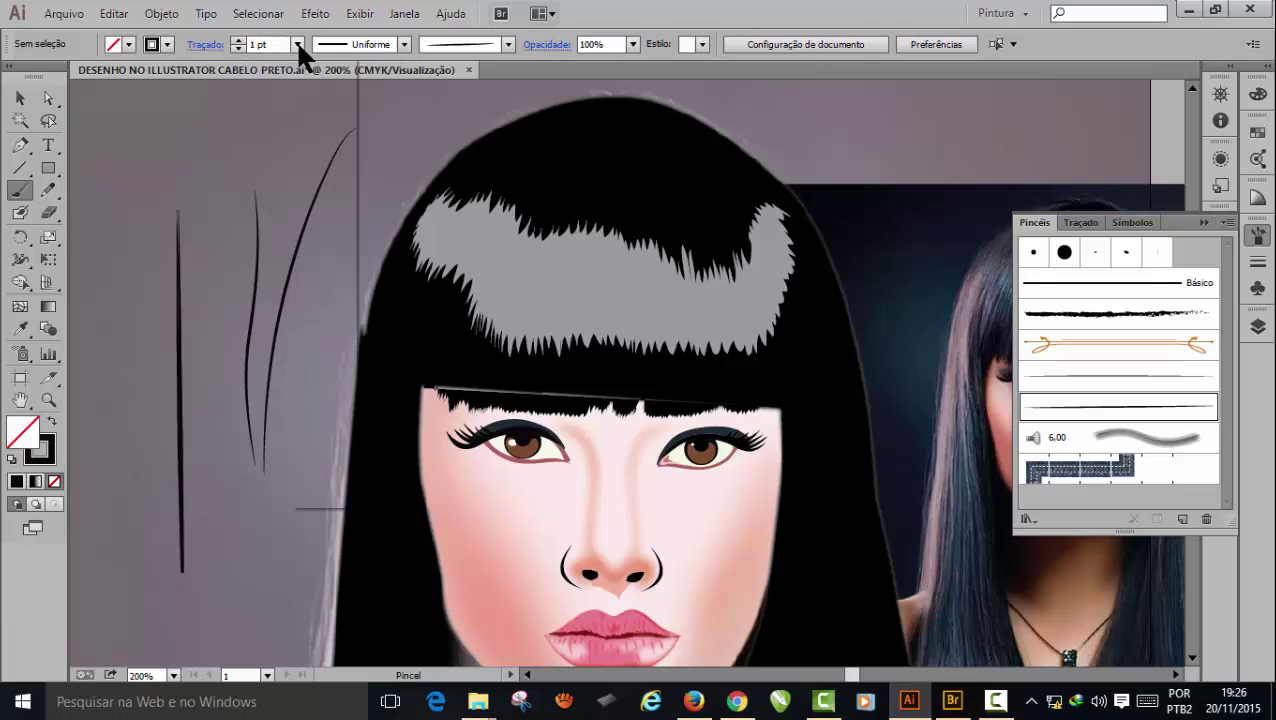
pyautogui.click(296, 44)
pyautogui.click(321, 66)
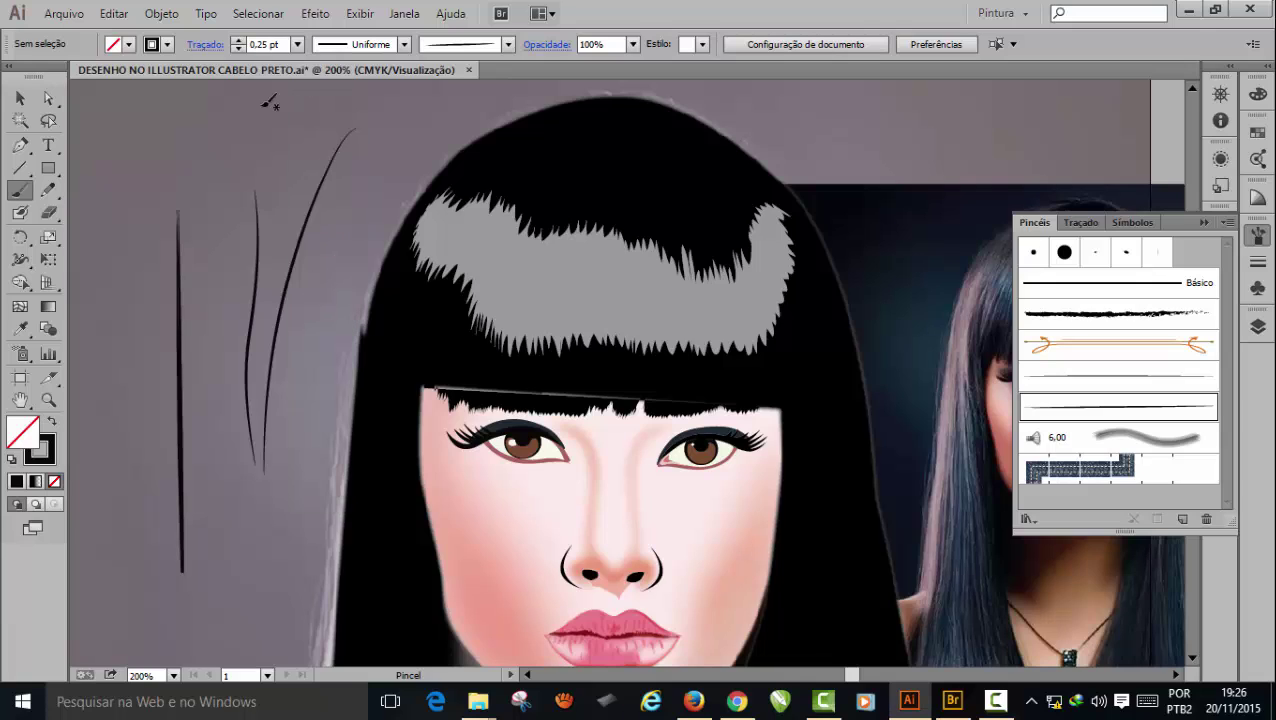
pyautogui.moveTo(246, 98)
pyautogui.mouseDown()
pyautogui.moveTo(210, 342)
pyautogui.moveTo(232, 474)
pyautogui.mouseUp()
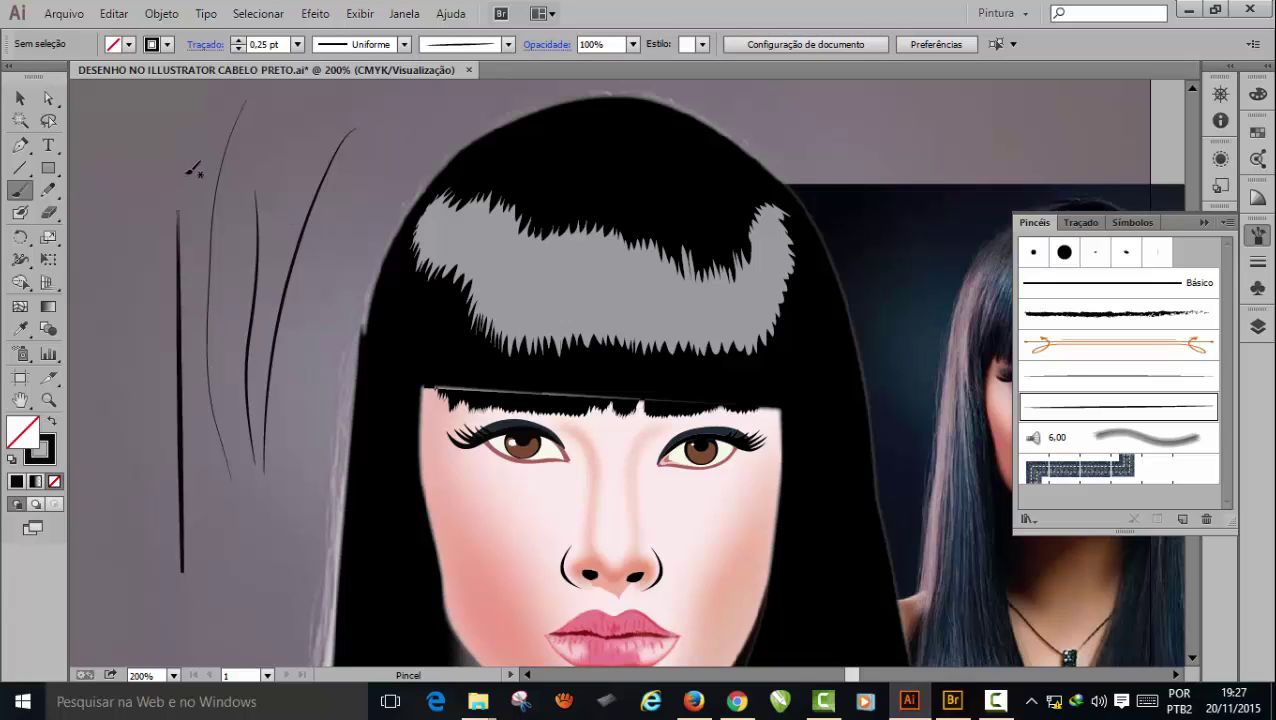
pyautogui.moveTo(157, 127)
pyautogui.mouseDown()
pyautogui.moveTo(149, 182)
pyautogui.moveTo(131, 422)
pyautogui.moveTo(142, 460)
pyautogui.mouseUp()
# - Apply a Gaussian blur with a 2.1 pixel radius to the curved 1 pt test strand nearest the hair
pyautogui.click(20, 98)
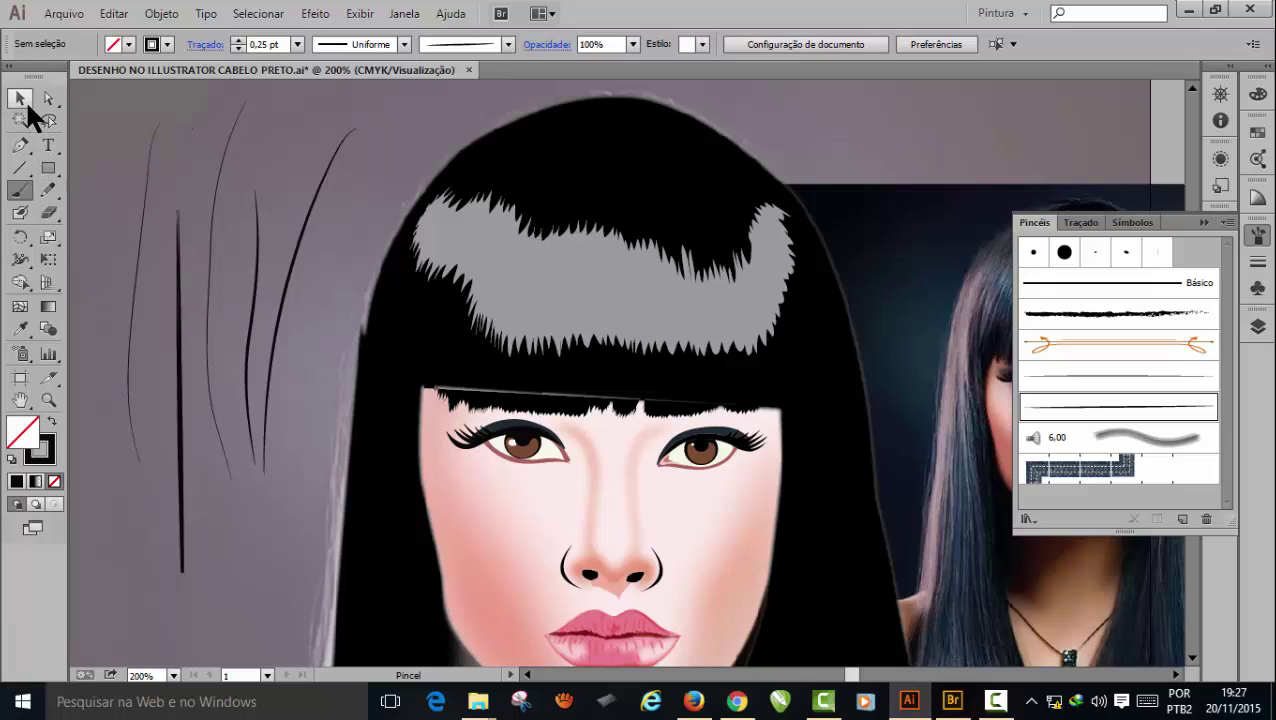
pyautogui.click(287, 283)
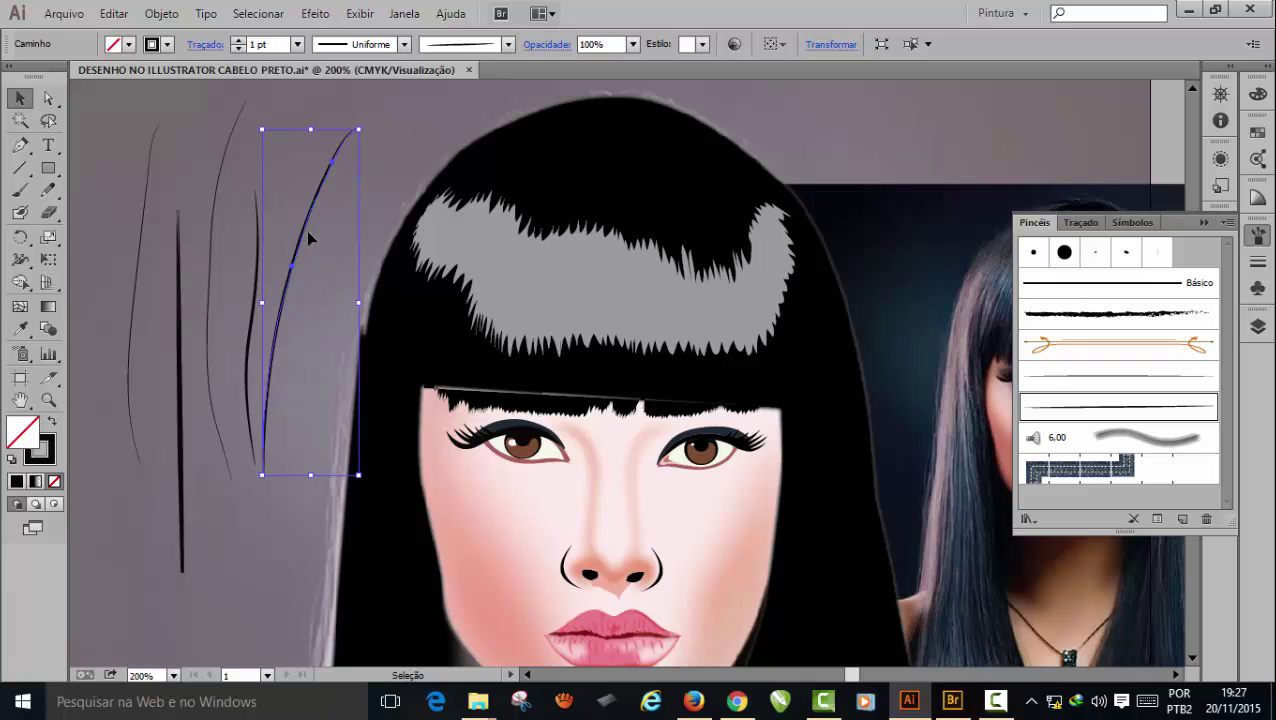
pyautogui.click(315, 14)
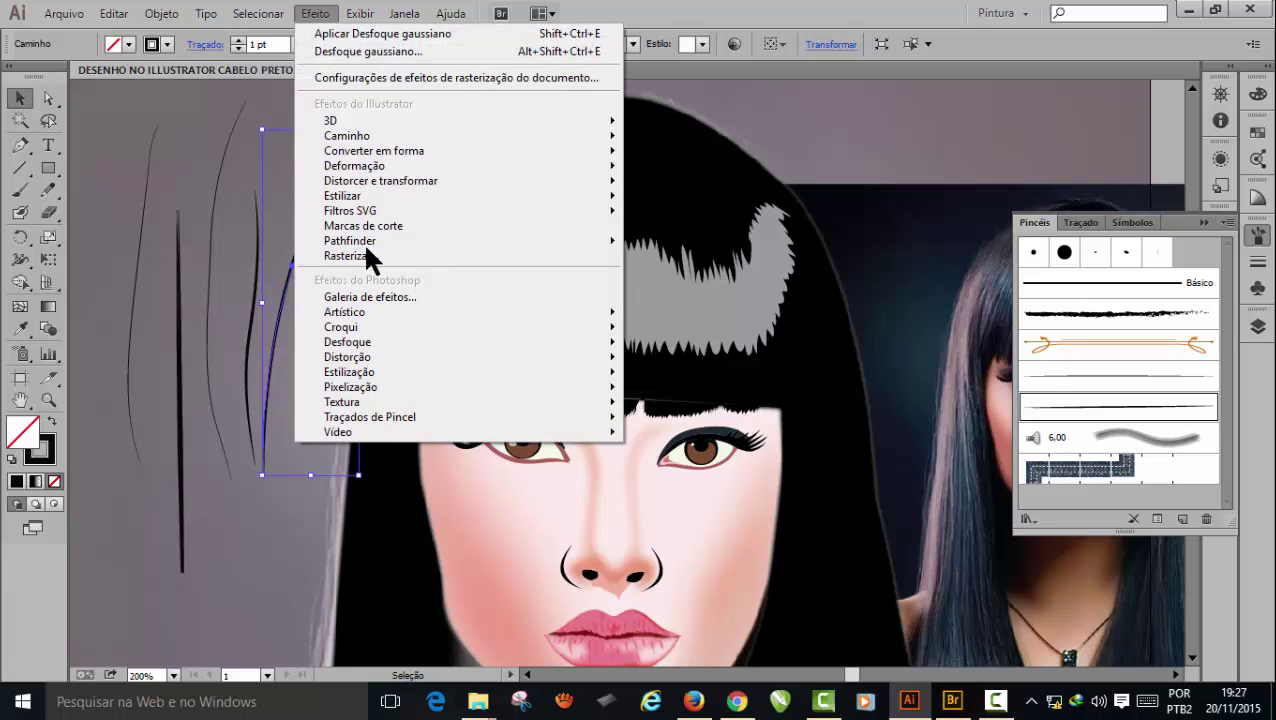
pyautogui.moveTo(366, 338)
pyautogui.click(233, 345)
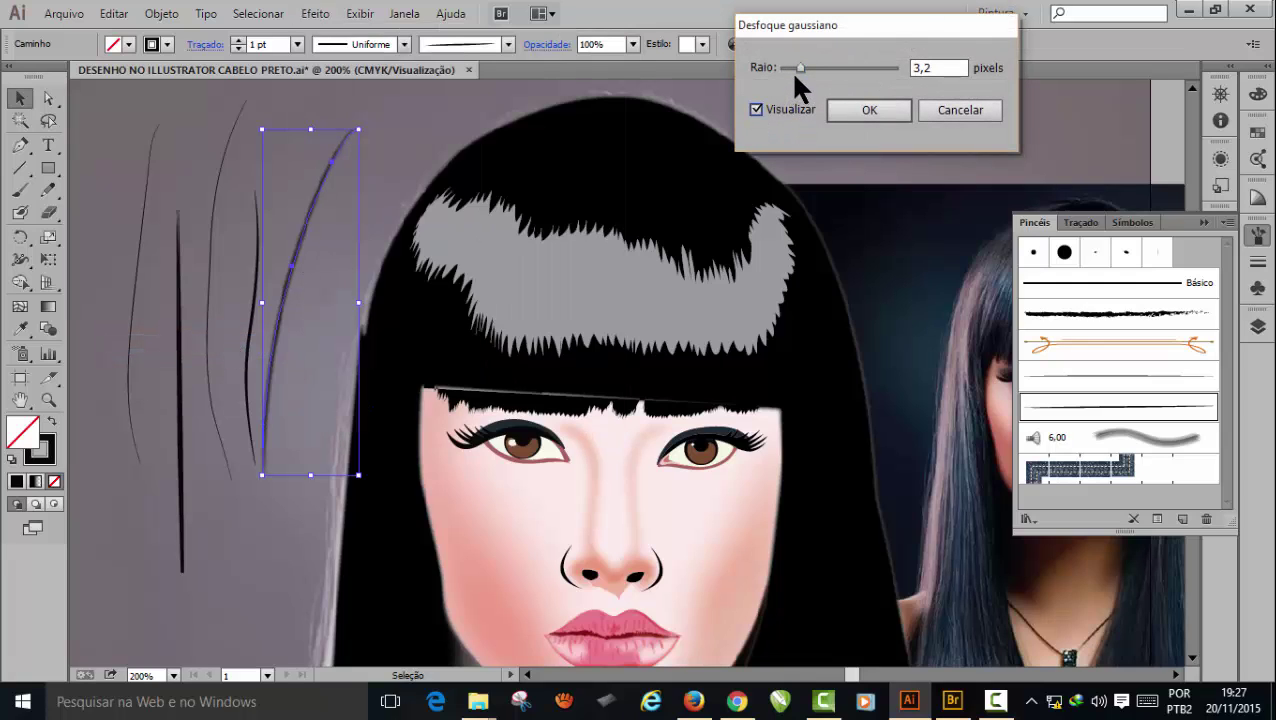
pyautogui.moveTo(799, 64); pyautogui.dragTo(791, 64)
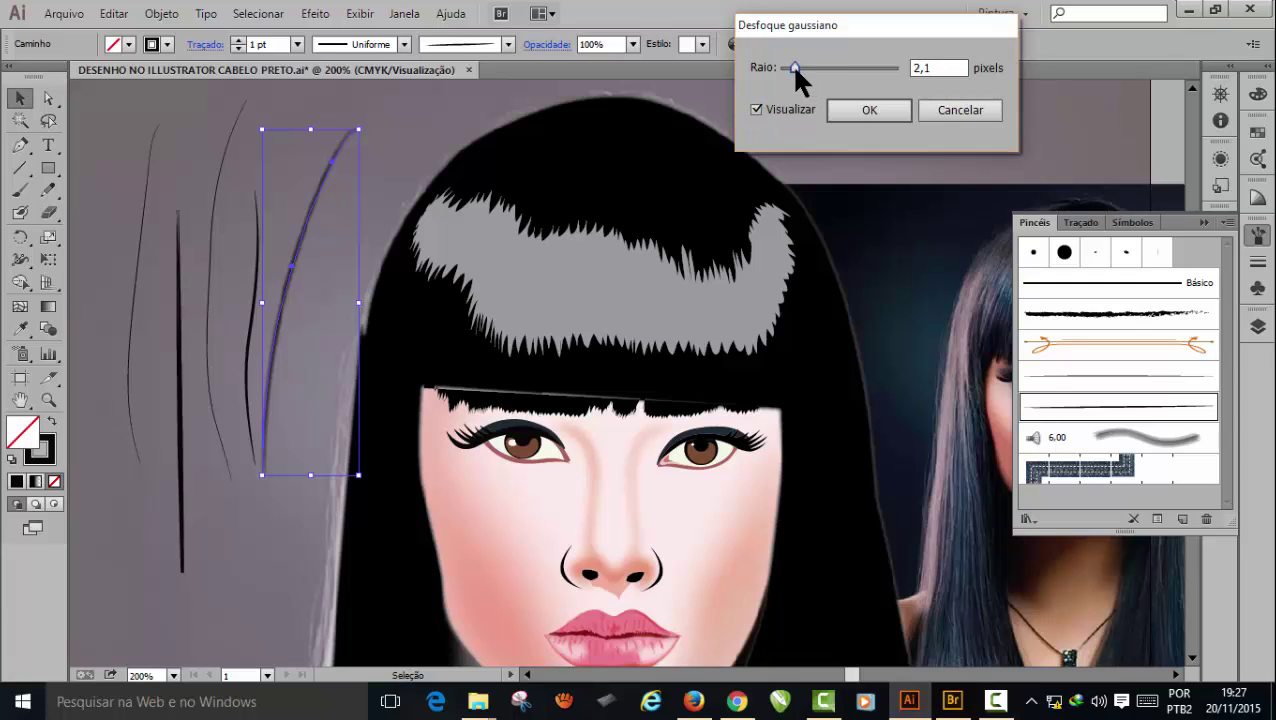
pyautogui.click(835, 110)
pyautogui.click(384, 146)
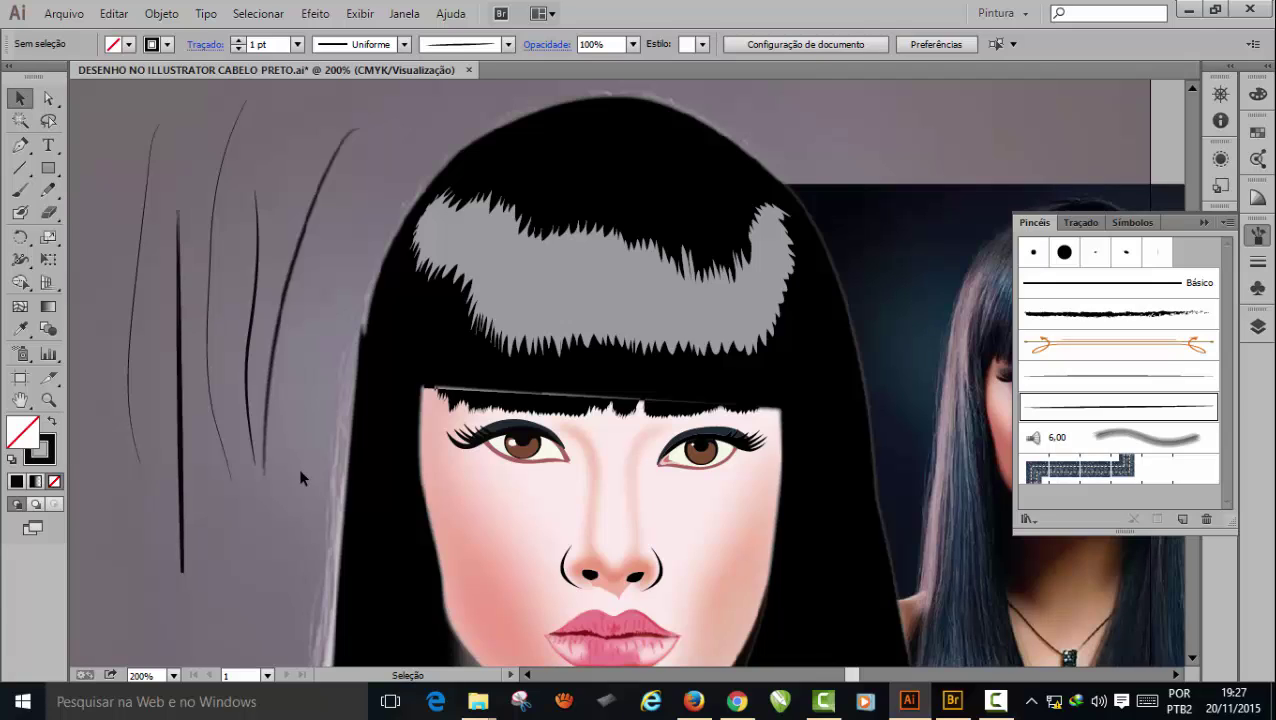
# - Select the blurred curved strand nearest the hair and activate the Paintbrush tool with its style
pyautogui.click(298, 246)
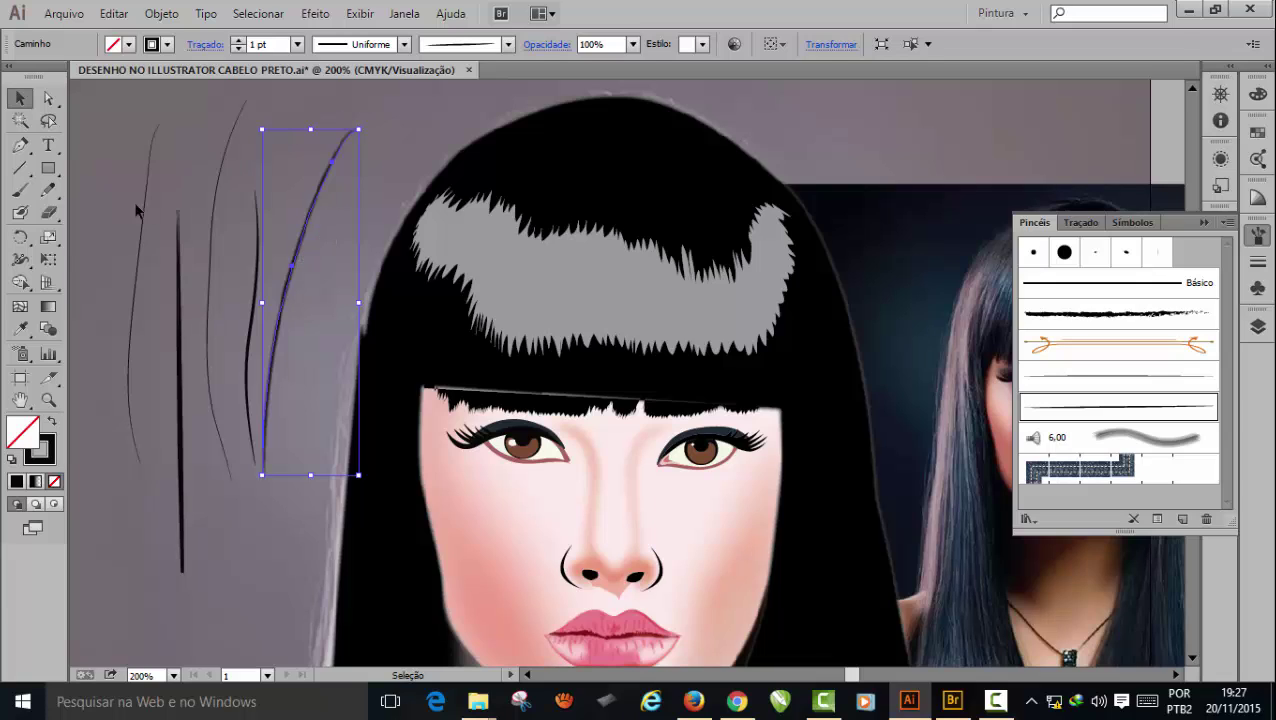
pyautogui.click(20, 192)
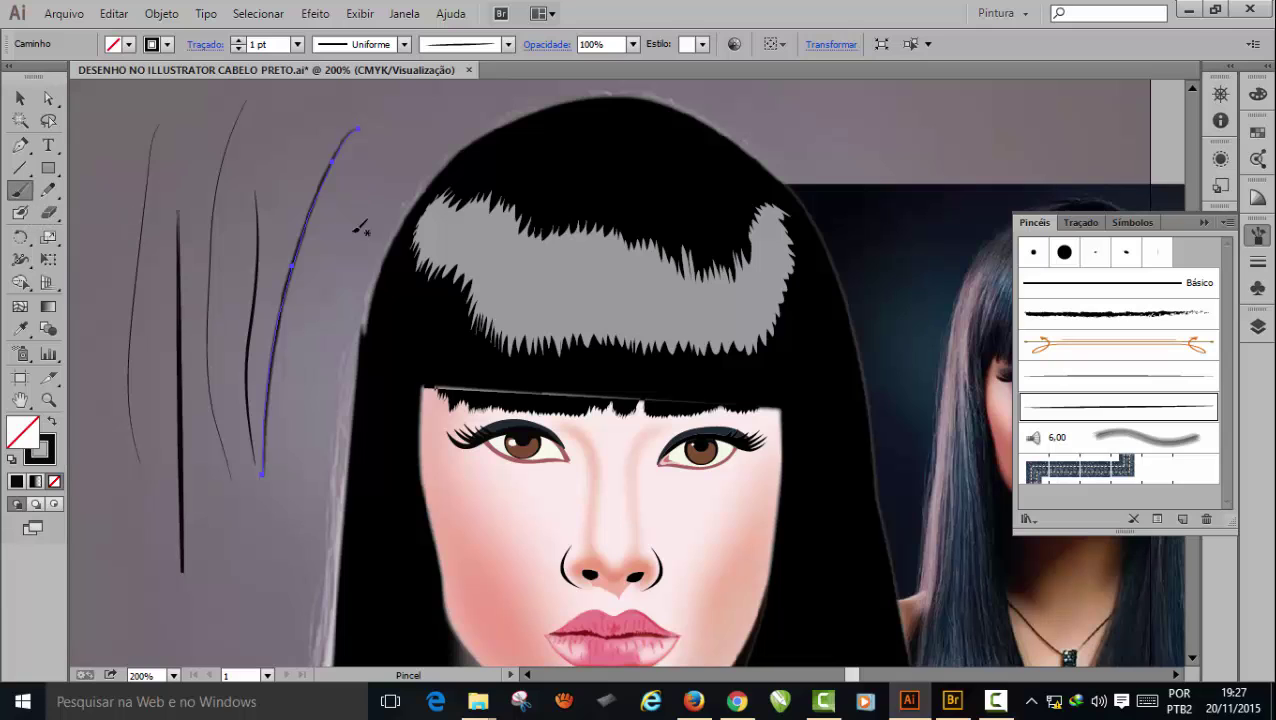
pyautogui.hotkey('ctrl', '+')
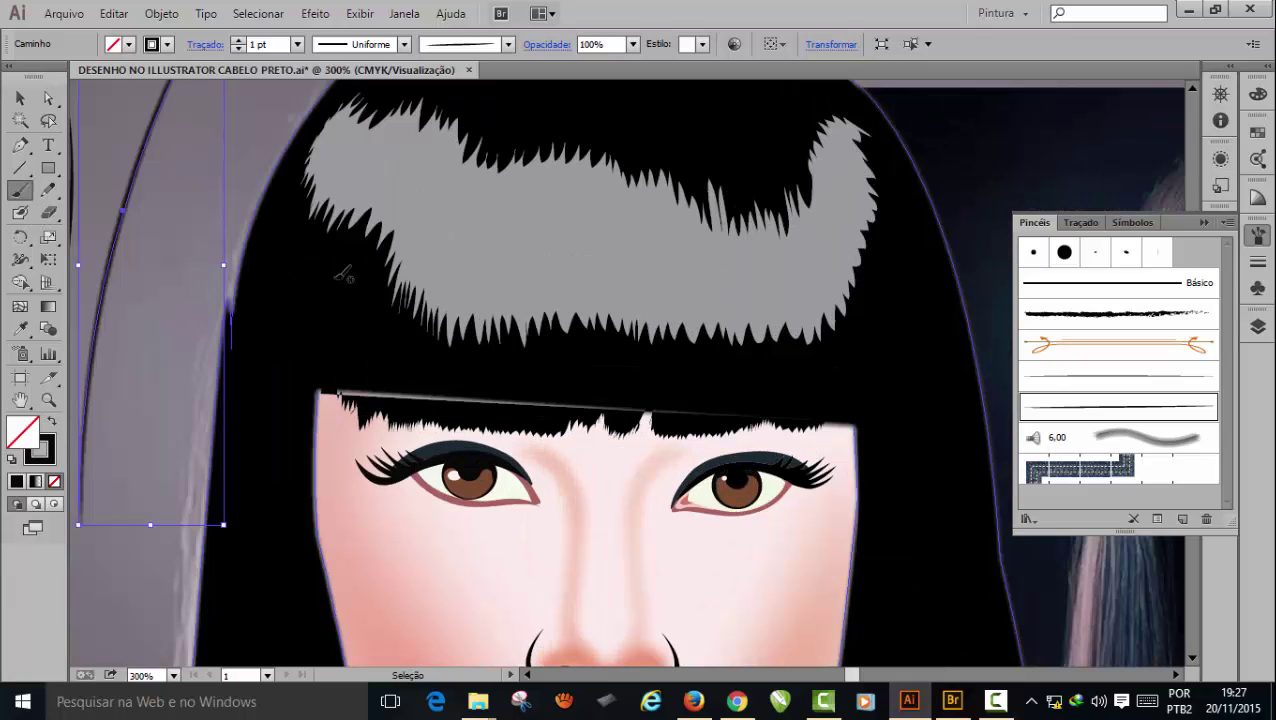
pyautogui.scroll(-1, 343, 276)
pyautogui.scroll(-1, 343, 276)
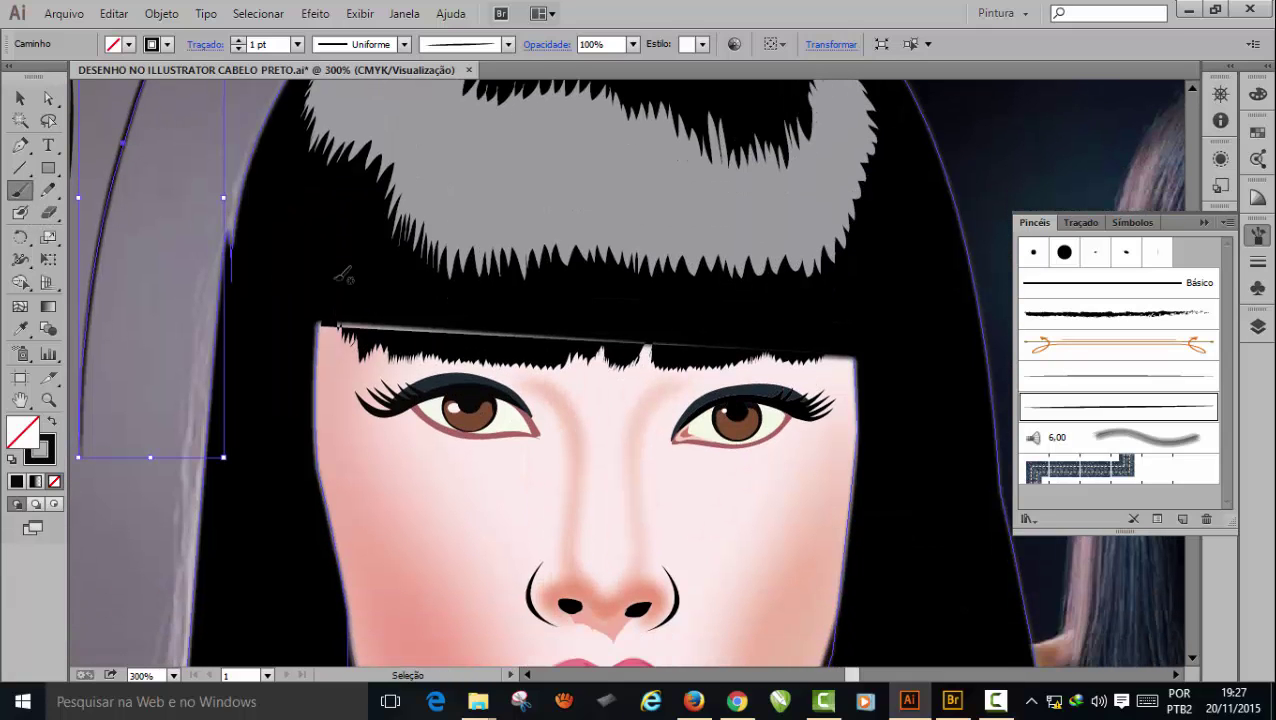
pyautogui.hotkey('ctrl', '-')
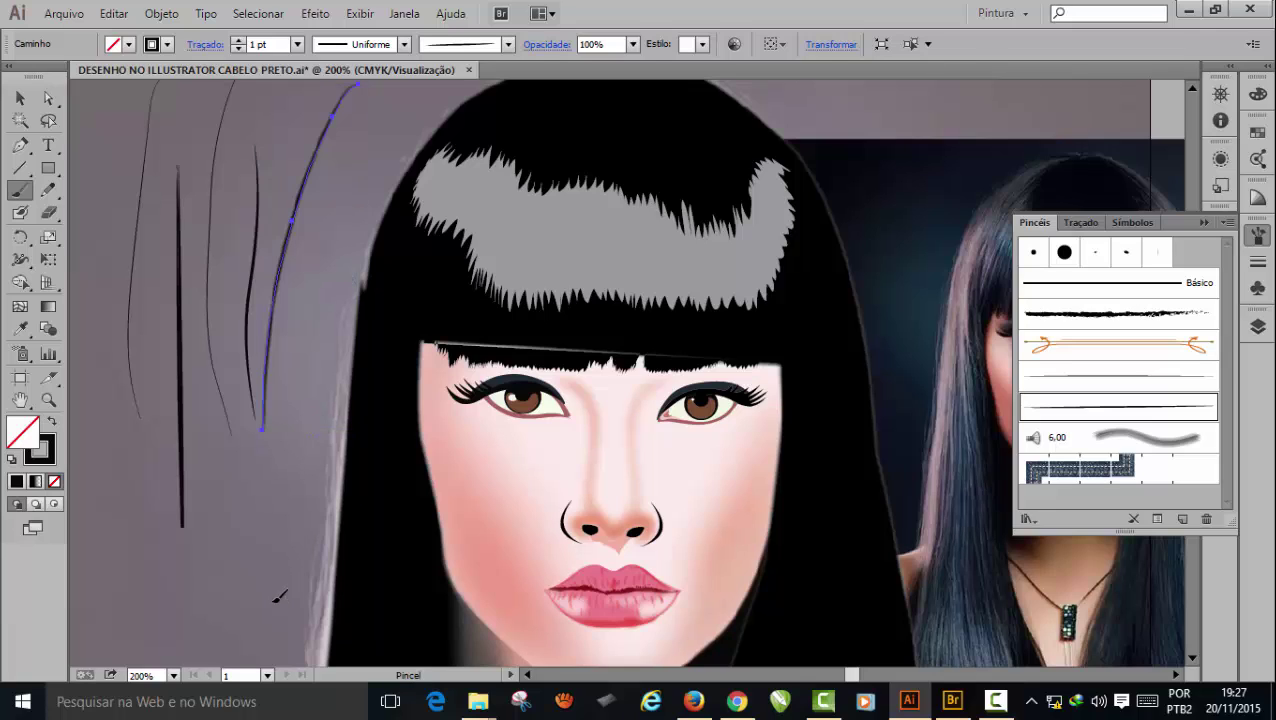
# - Try painting two short test strands below the sample strands with the blurred strand's 1 pt style
pyautogui.hotkey('ctrl', 'shift', 'a')
pyautogui.moveTo(205, 437); pyautogui.dragTo(262, 592)
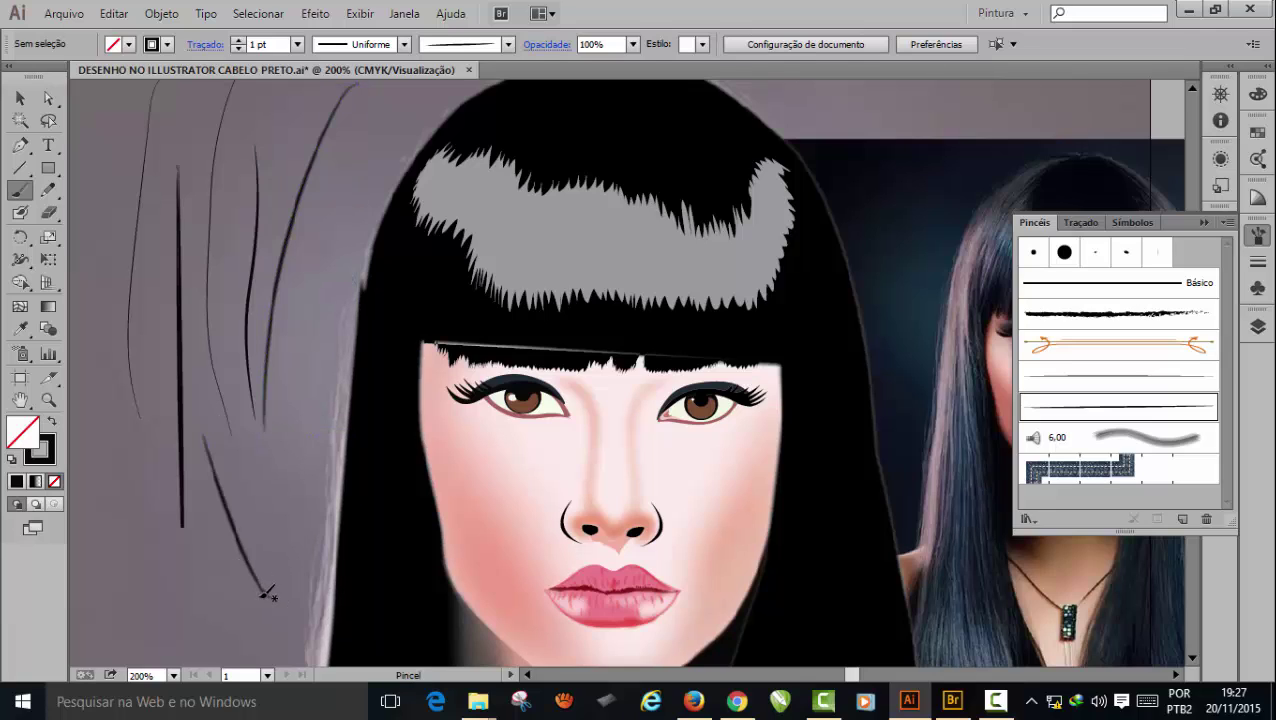
pyautogui.moveTo(188, 478); pyautogui.dragTo(255, 608)
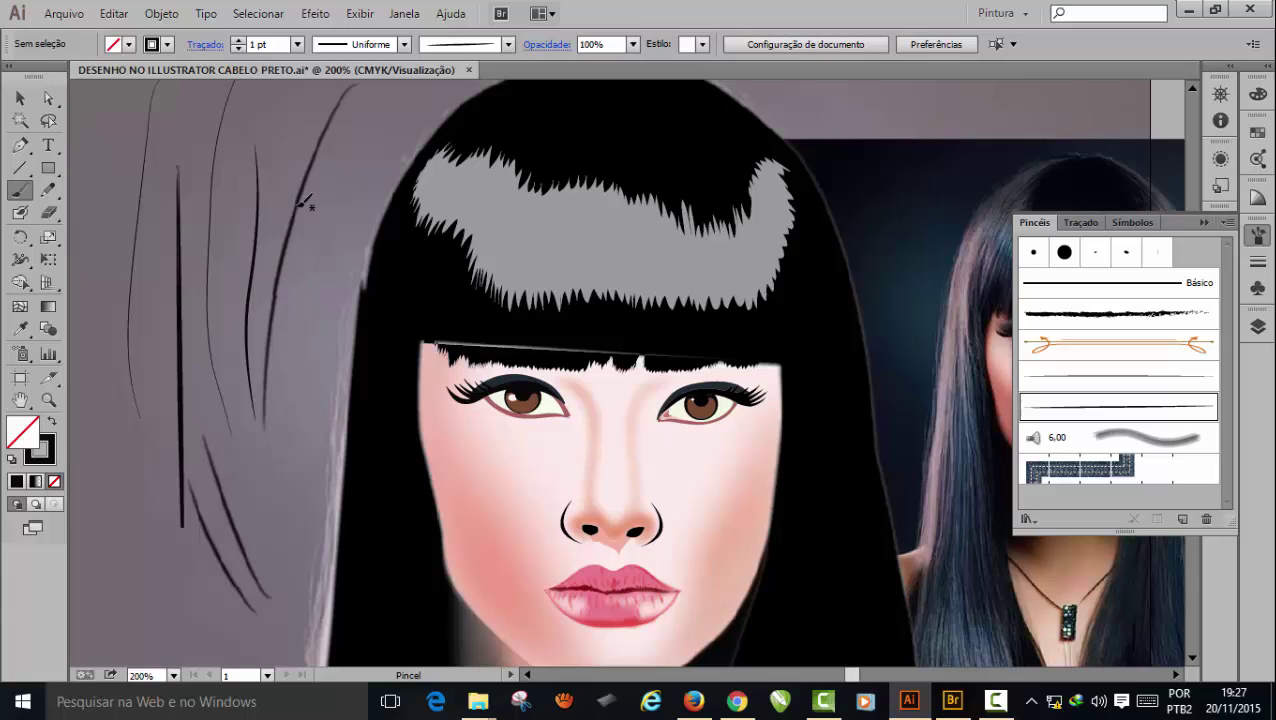
pyautogui.moveTo(352, 92)
pyautogui.mouseDown()
pyautogui.moveTo(313, 156)
pyautogui.moveTo(279, 406)
pyautogui.moveTo(265, 422)
pyautogui.mouseUp()
pyautogui.press('ctrl')
pyautogui.hotkey('ctrl', 'z')
pyautogui.hotkey('ctrl', 'z')
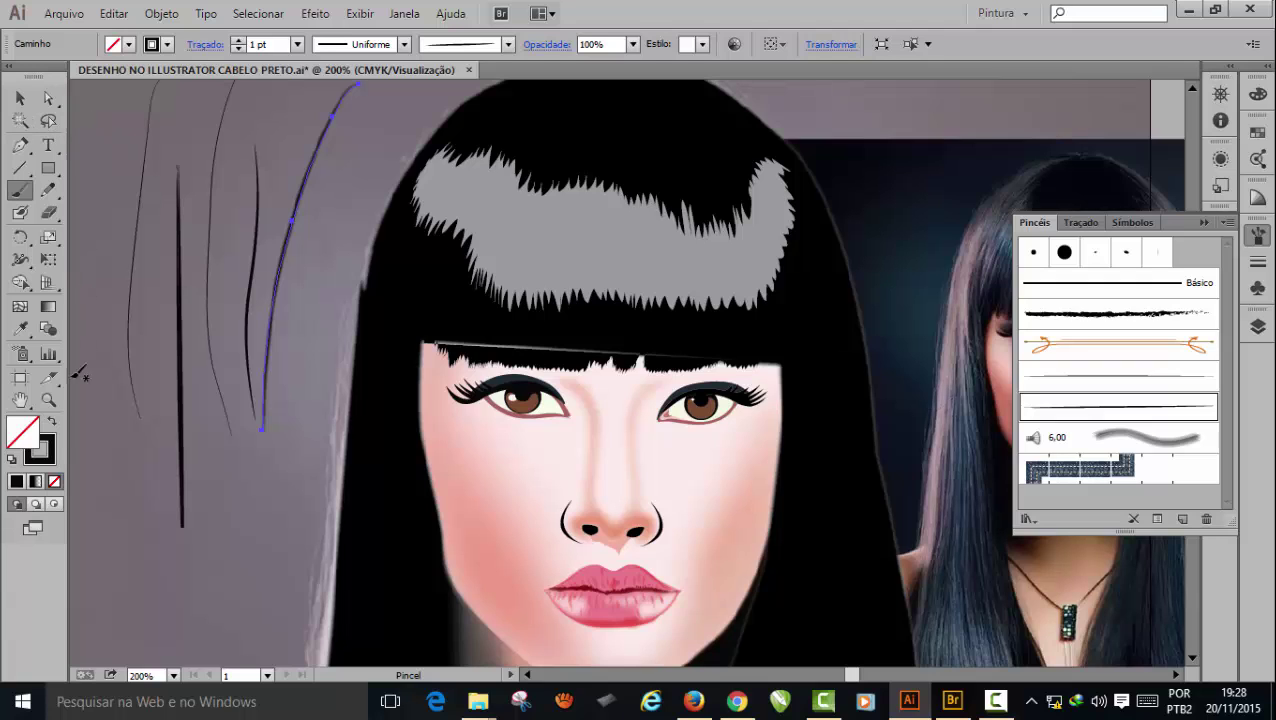
# - Set the blurred strand's stroke color to dark gray 141414 and its opacity to 20%
pyautogui.doubleClick(40, 450)
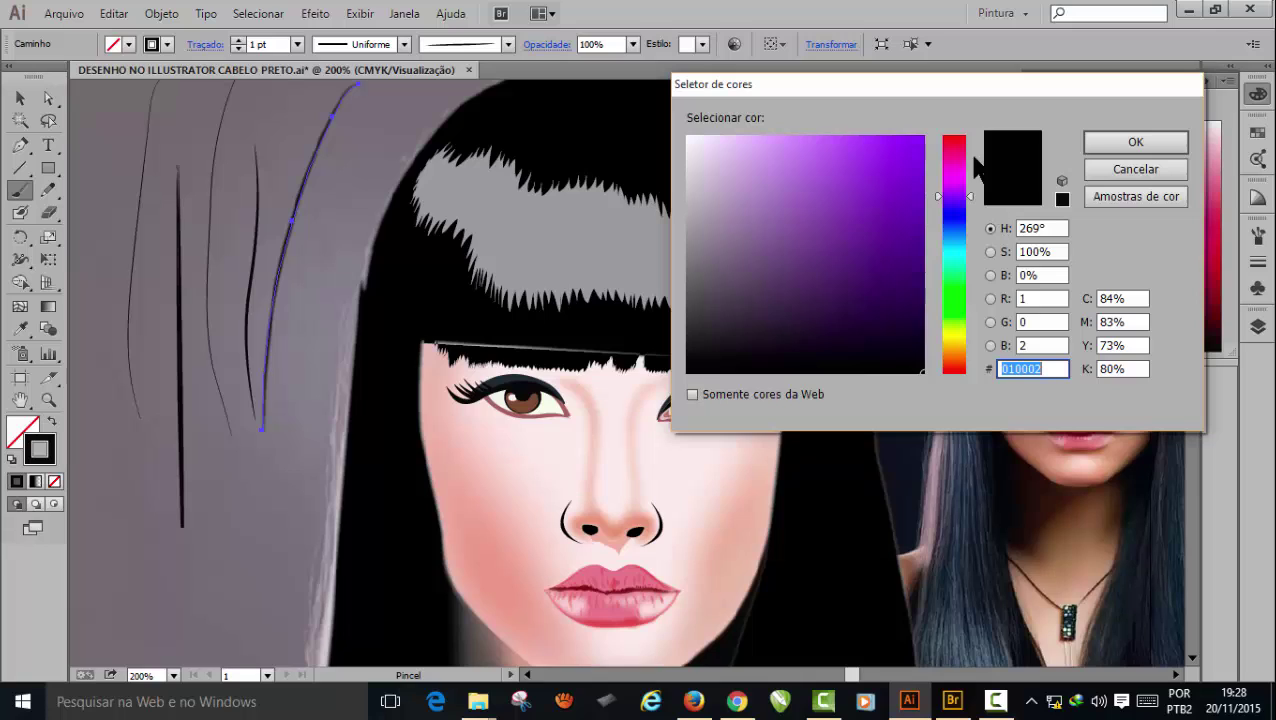
pyautogui.click(966, 222)
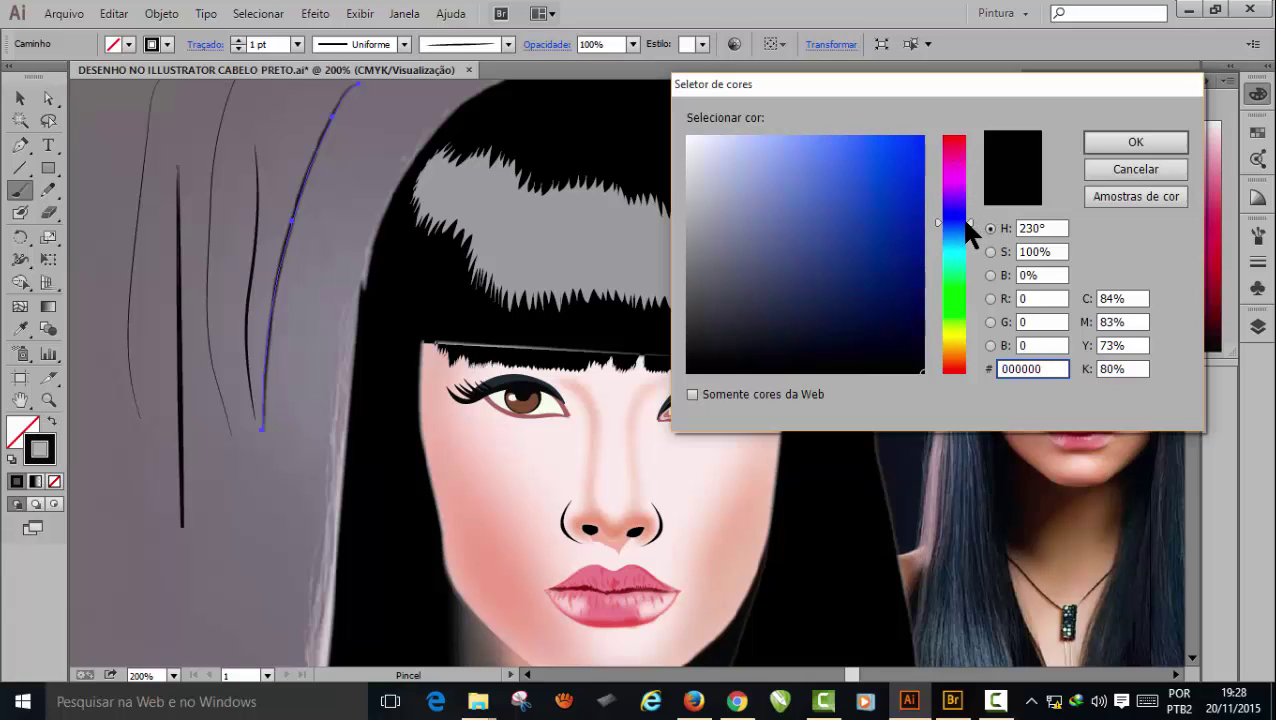
pyautogui.moveTo(966, 222); pyautogui.dragTo(964, 225)
pyautogui.click(966, 222)
pyautogui.moveTo(924, 373)
pyautogui.mouseDown()
pyautogui.moveTo(717, 359)
pyautogui.moveTo(689, 371)
pyautogui.moveTo(689, 351)
pyautogui.mouseUp()
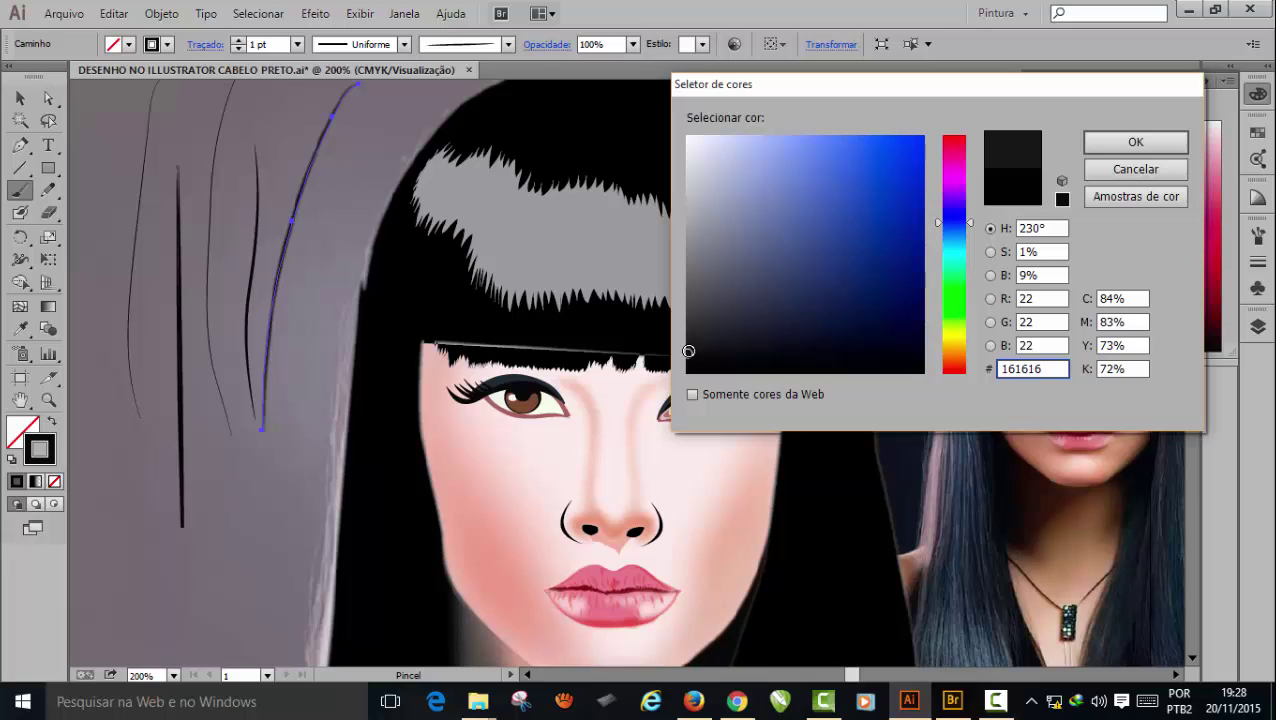
pyautogui.moveTo(689, 352); pyautogui.dragTo(689, 355)
pyautogui.click(1130, 142)
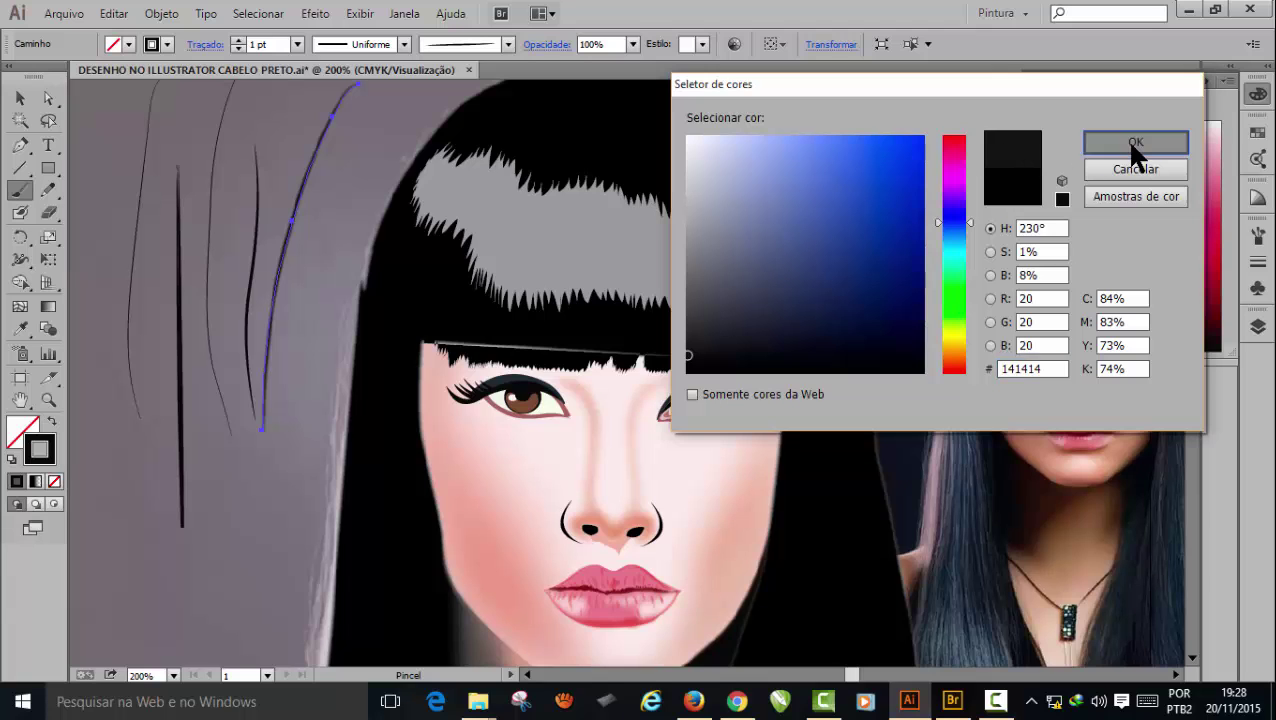
pyautogui.click(632, 44)
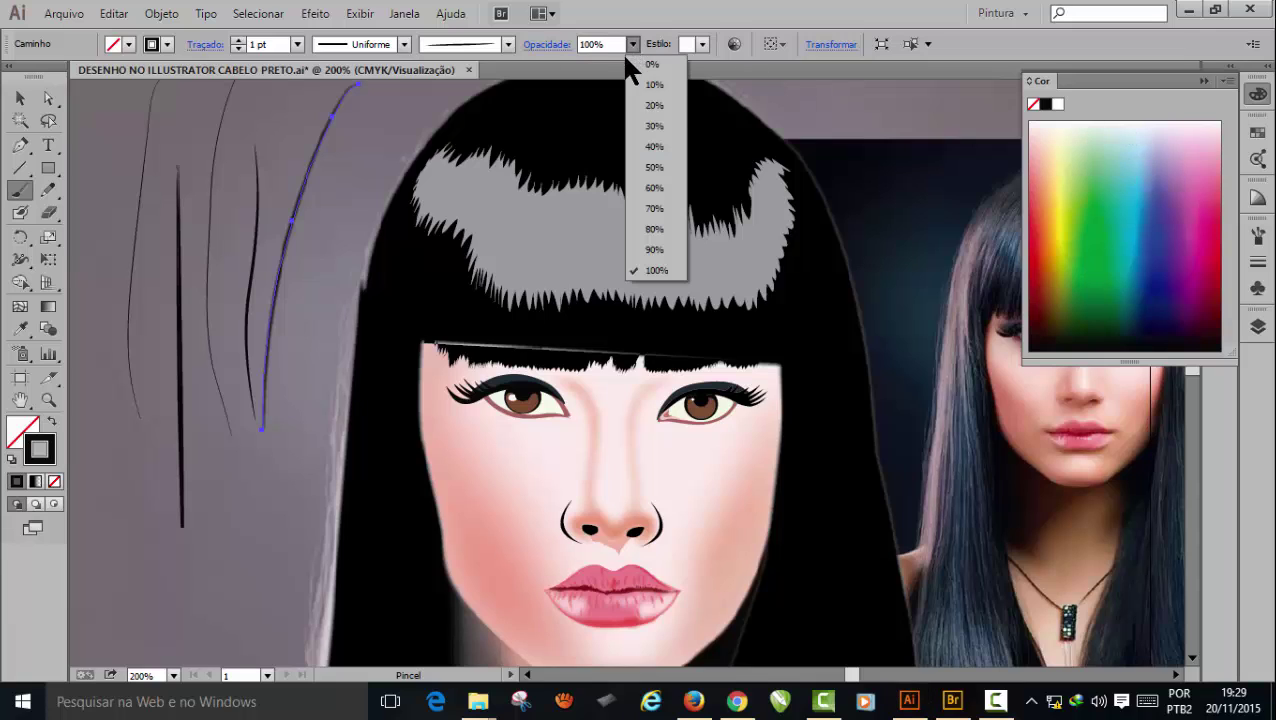
pyautogui.click(655, 106)
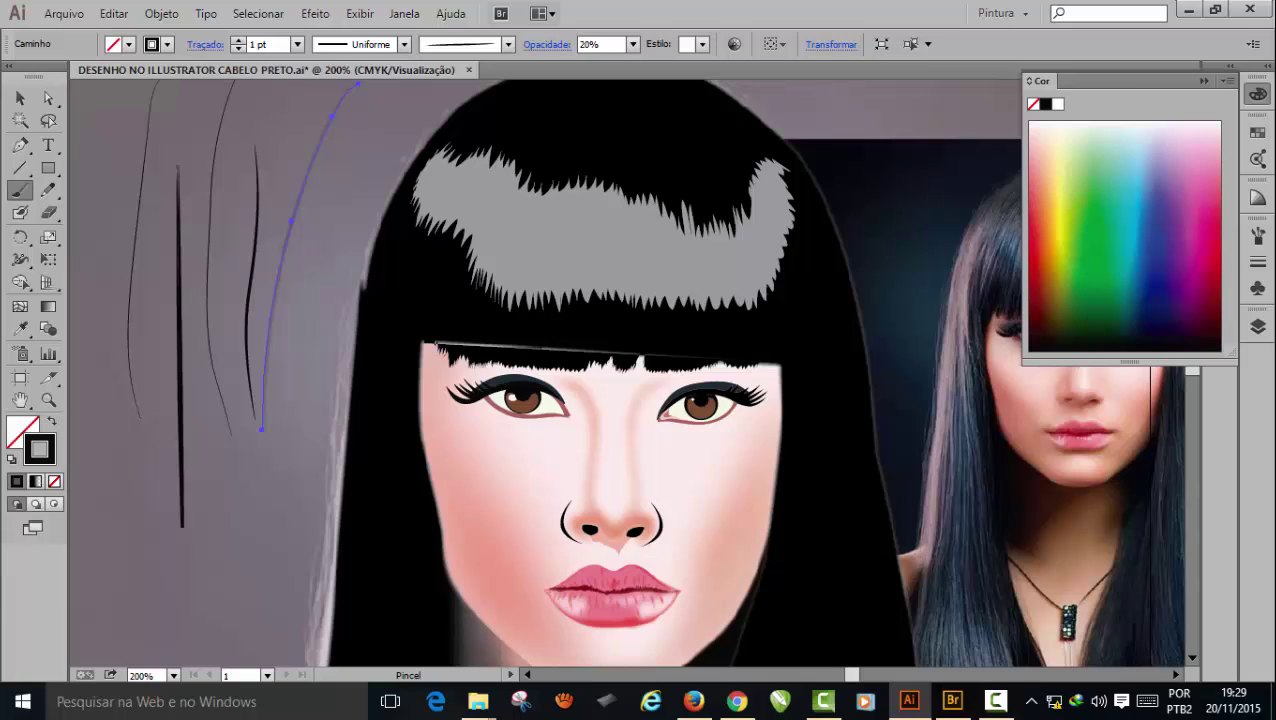
# - Make the fios layer the active layer for the new strands
pyautogui.click(1258, 327)
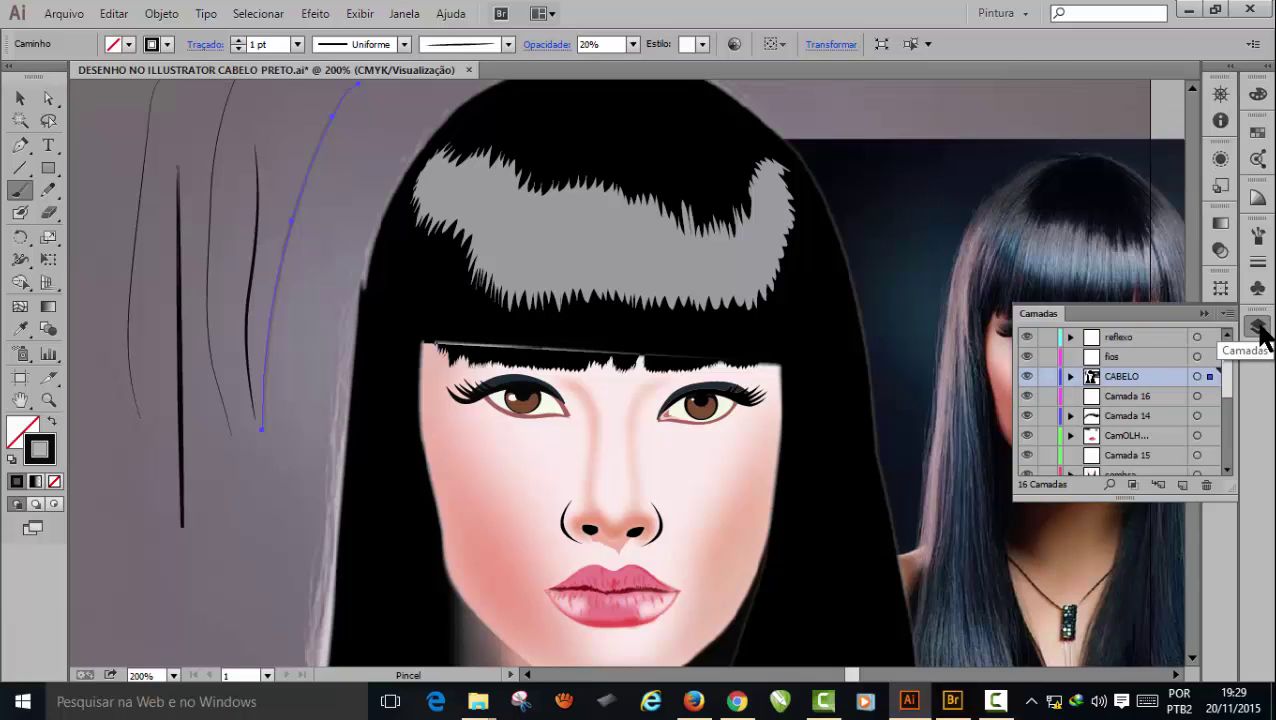
pyautogui.click(1162, 356)
pyautogui.click(1204, 314)
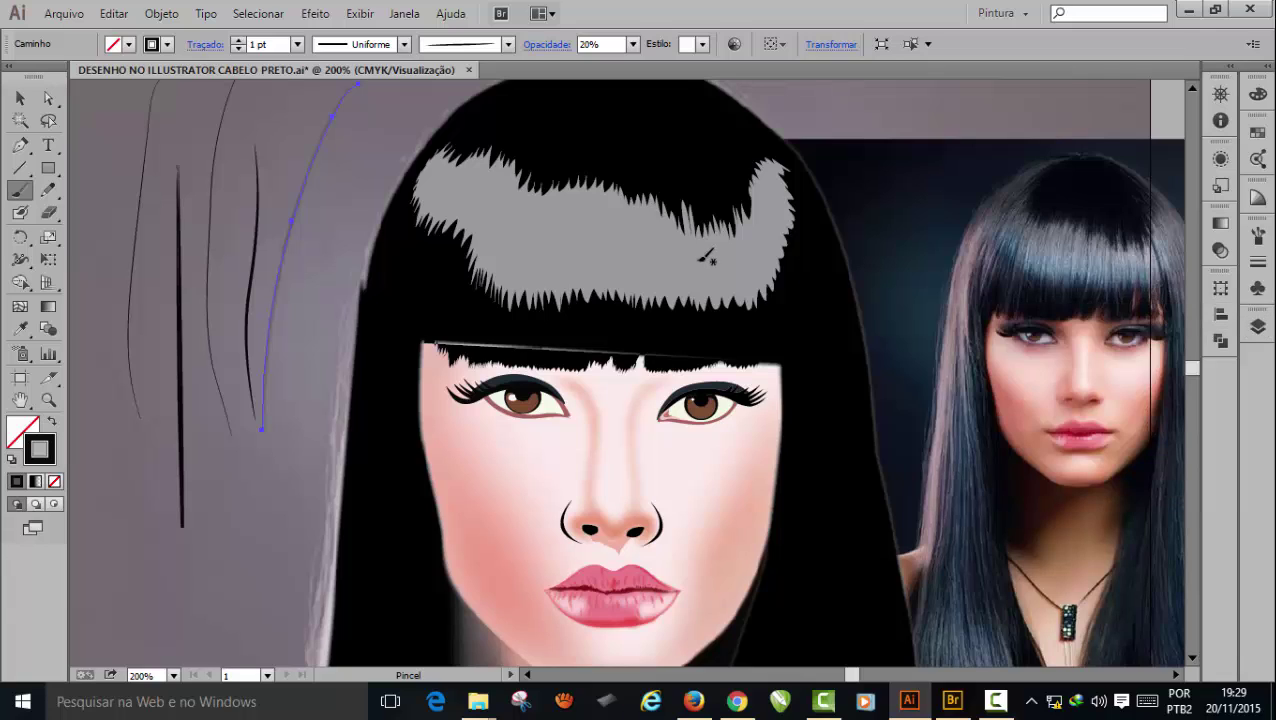
# - Deselect the sample strand and paint faint short strands down both sides of the fringe, below the gray reflection
pyautogui.click(1192, 89)
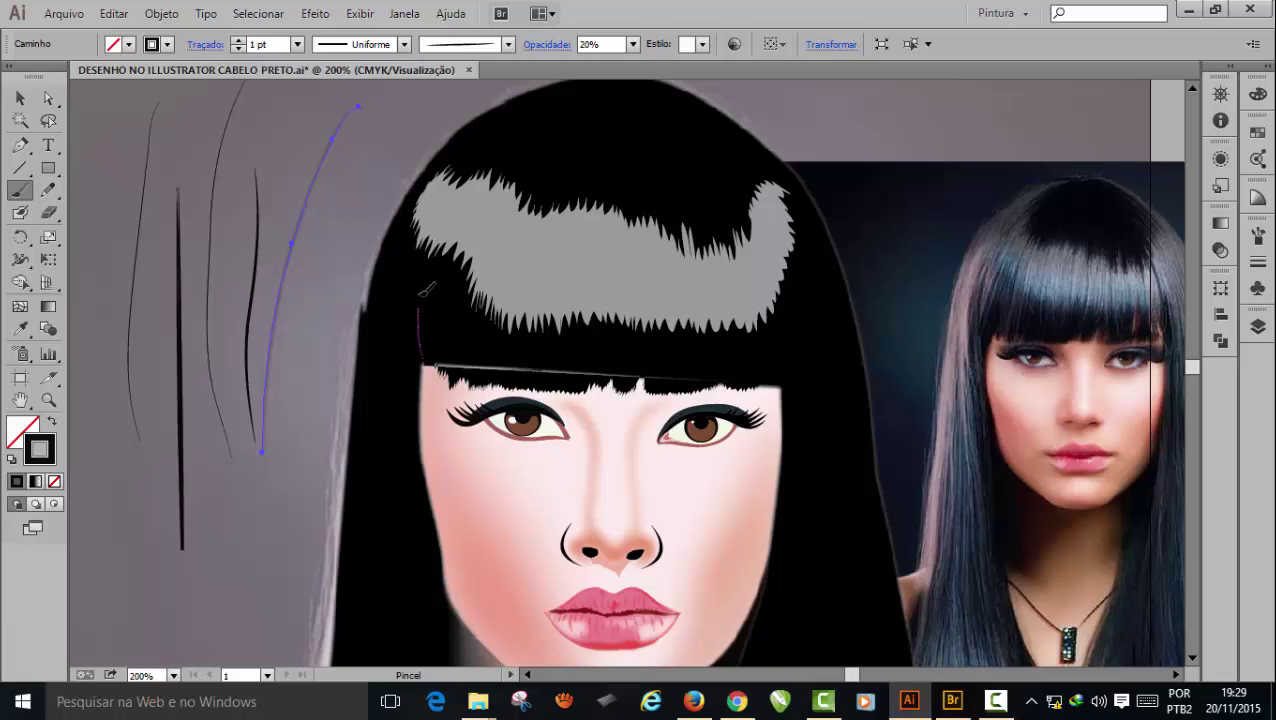
pyautogui.hotkey('ctrl', 'shift', 'a')
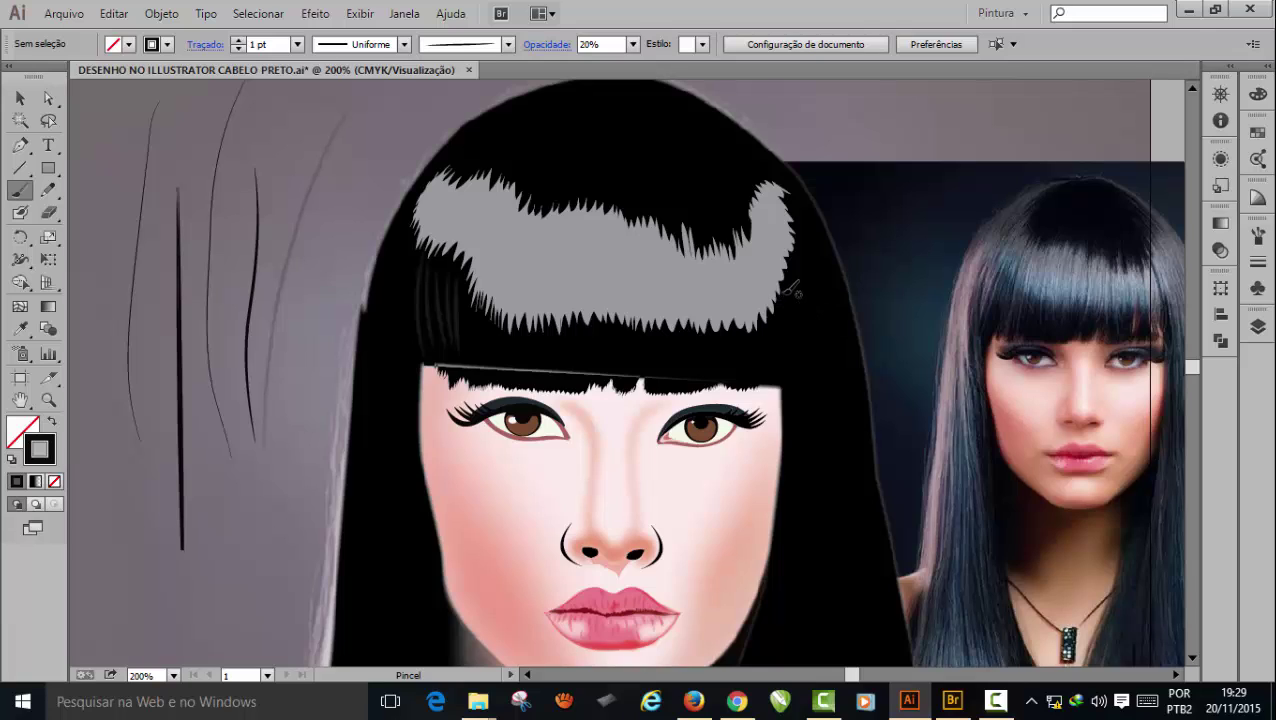
pyautogui.moveTo(784, 305); pyautogui.dragTo(787, 366)
pyautogui.moveTo(775, 310); pyautogui.dragTo(775, 383)
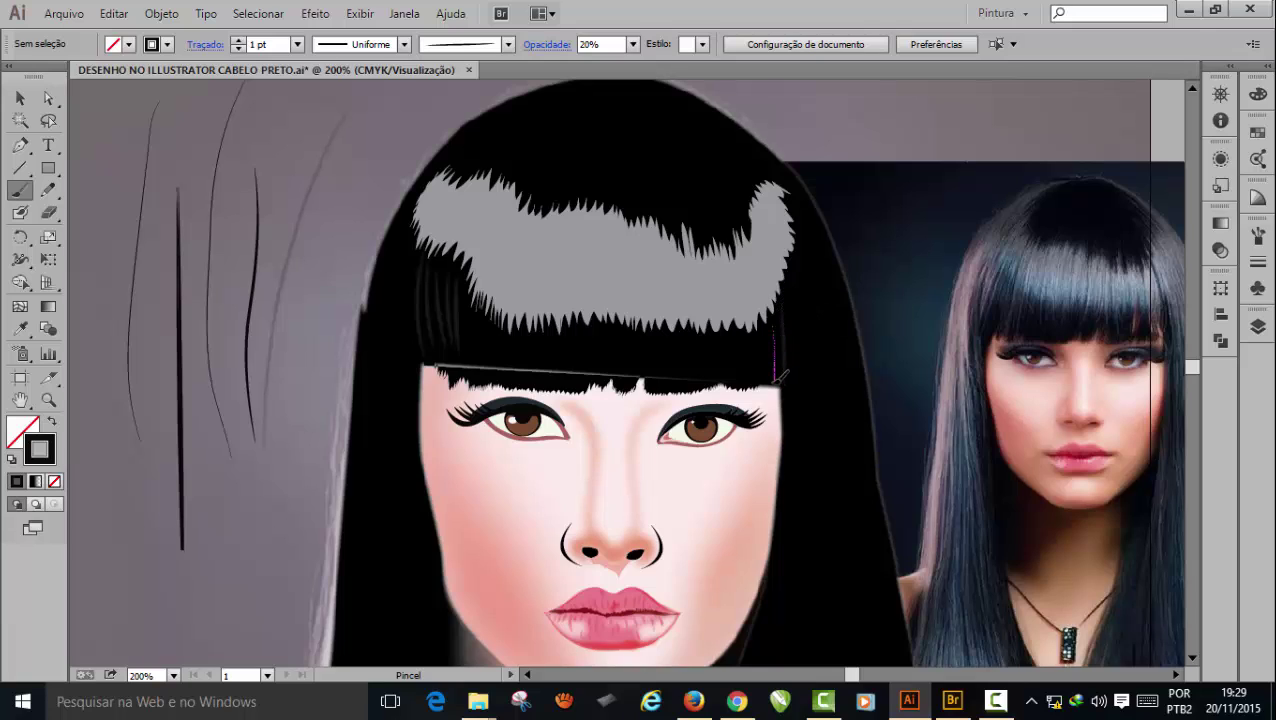
pyautogui.moveTo(765, 314); pyautogui.dragTo(765, 380)
pyautogui.moveTo(751, 328); pyautogui.dragTo(745, 383)
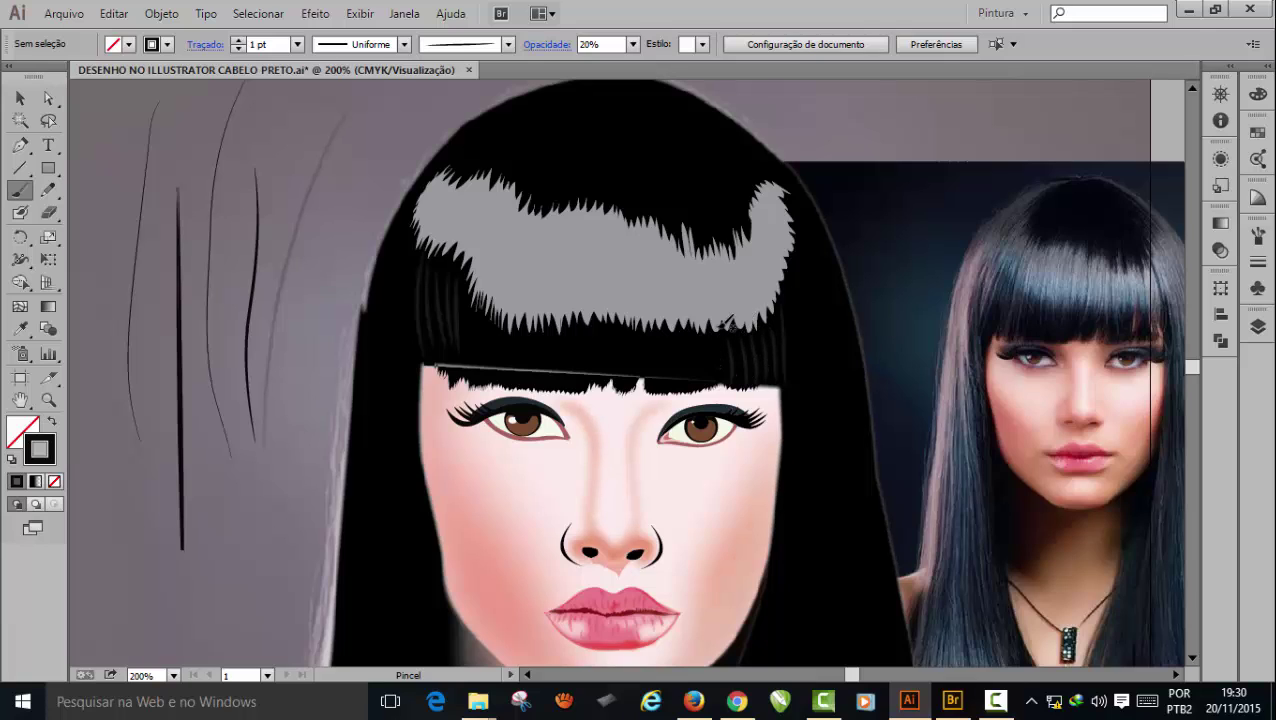
pyautogui.moveTo(714, 331); pyautogui.dragTo(717, 382)
pyautogui.moveTo(698, 338)
pyautogui.mouseDown()
pyautogui.moveTo(702, 383)
pyautogui.moveTo(667, 384)
pyautogui.mouseUp()
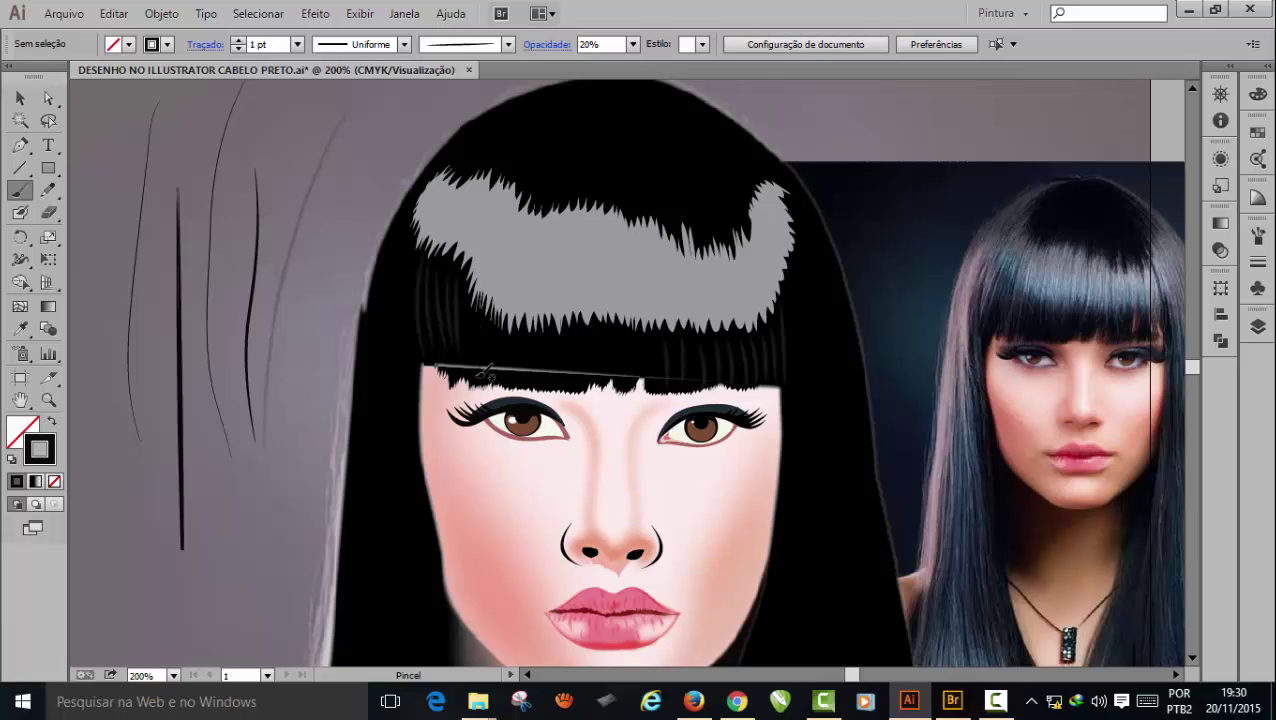
# - Paint faint vertical strands across the middle of the fringe, between its lower edge and the reflection
pyautogui.moveTo(478, 375); pyautogui.dragTo(479, 377)
pyautogui.moveTo(498, 307); pyautogui.dragTo(498, 305)
pyautogui.moveTo(507, 381); pyautogui.dragTo(500, 311)
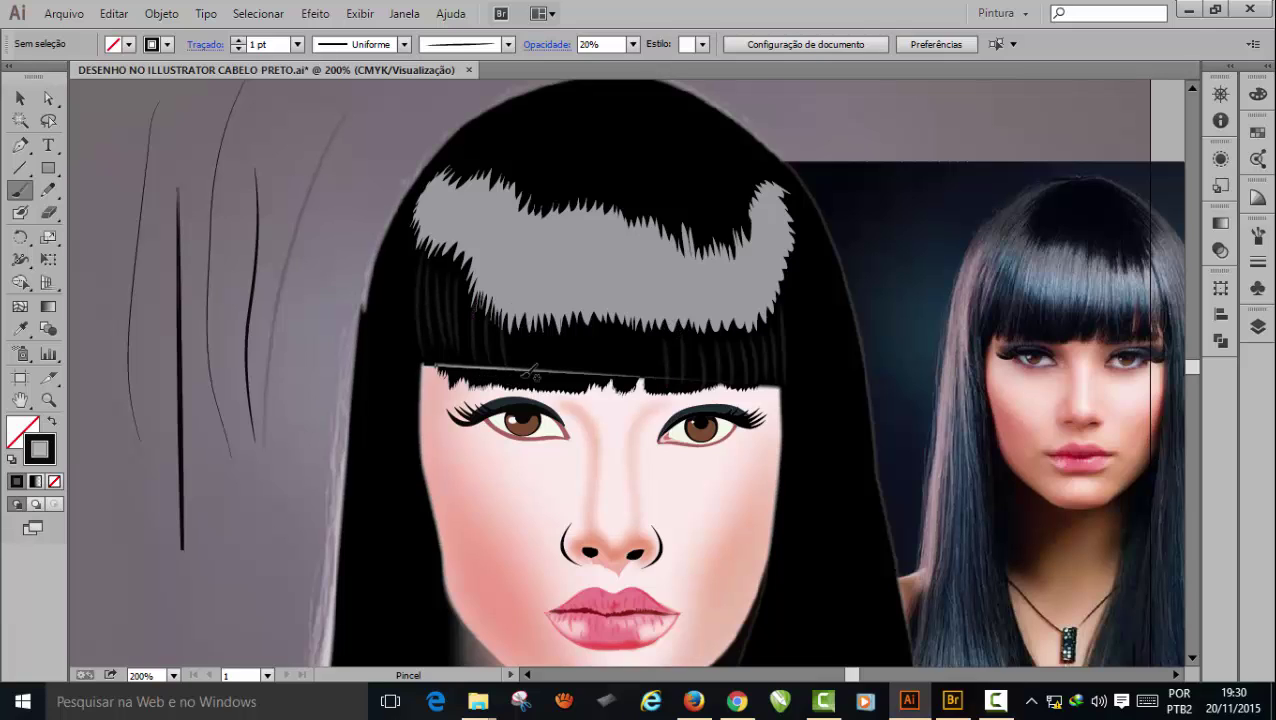
pyautogui.moveTo(524, 390); pyautogui.dragTo(519, 321)
pyautogui.moveTo(540, 389)
pyautogui.mouseDown()
pyautogui.moveTo(546, 322)
pyautogui.moveTo(562, 388)
pyautogui.moveTo(558, 314)
pyautogui.moveTo(583, 392)
pyautogui.moveTo(560, 322)
pyautogui.mouseUp()
pyautogui.moveTo(579, 391); pyautogui.dragTo(577, 321)
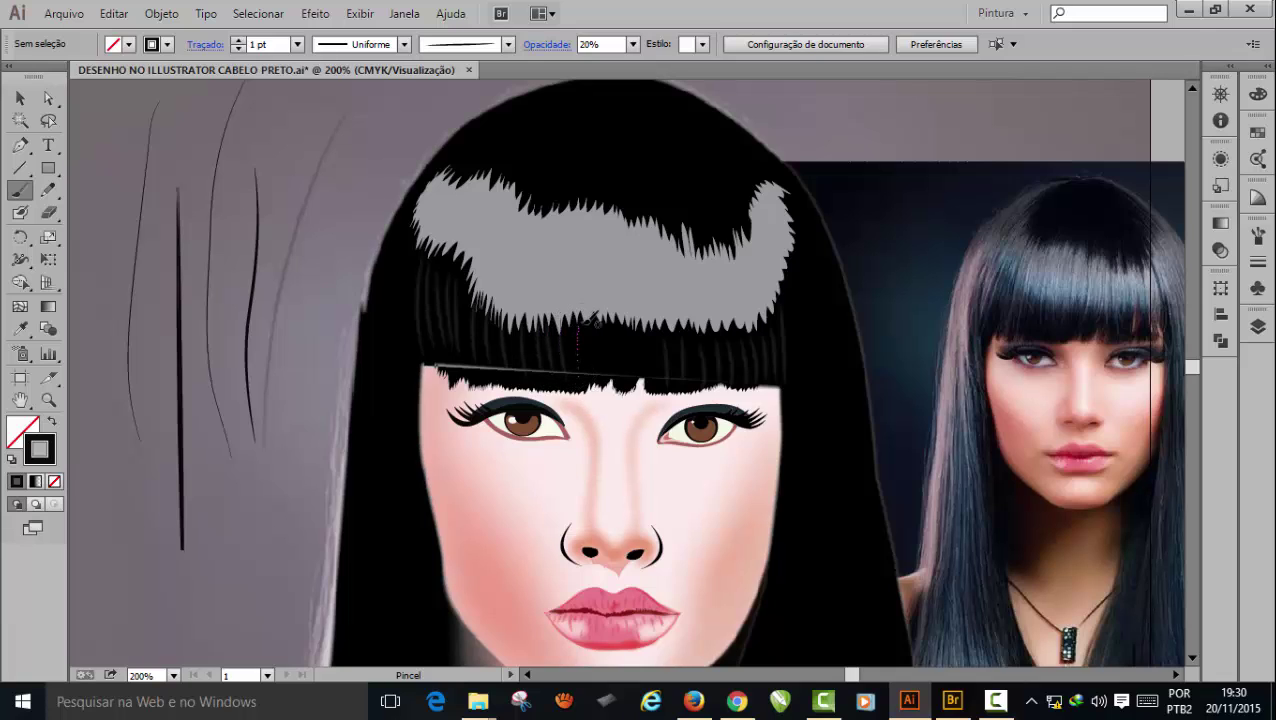
pyautogui.moveTo(594, 391)
pyautogui.mouseDown()
pyautogui.moveTo(591, 321)
pyautogui.moveTo(603, 322)
pyautogui.mouseUp()
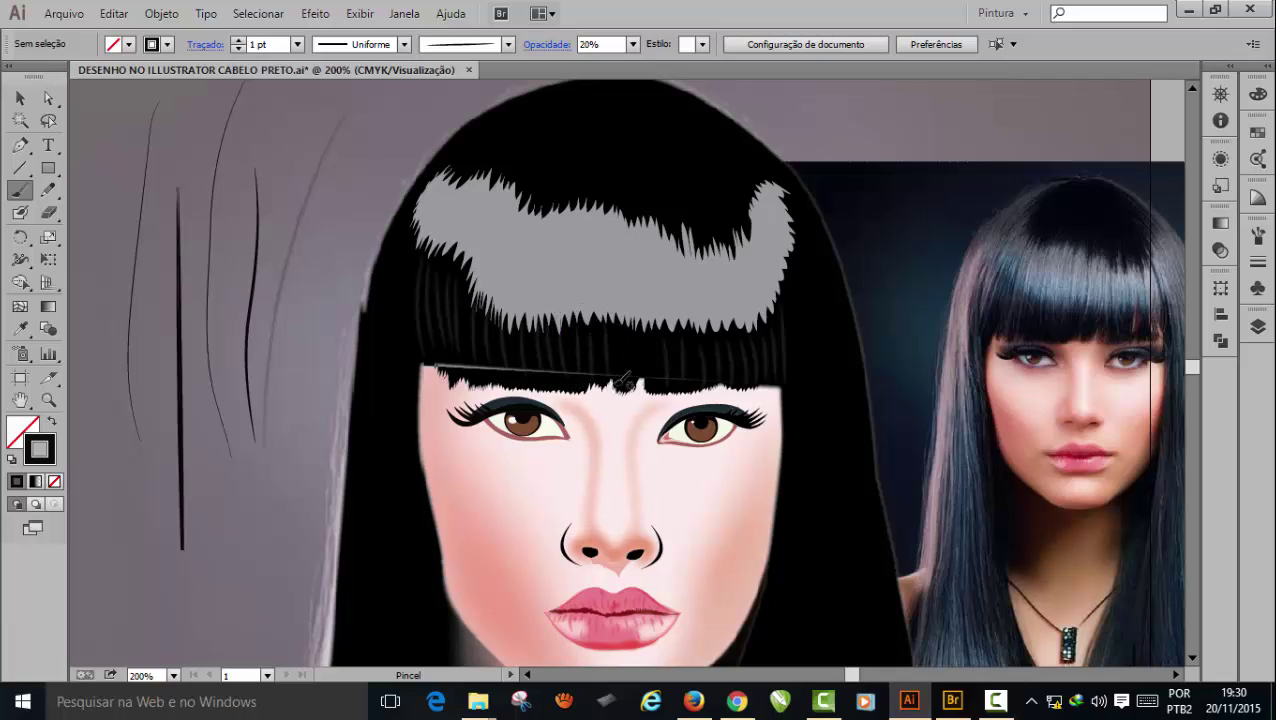
pyautogui.moveTo(617, 388)
pyautogui.mouseDown()
pyautogui.moveTo(638, 344)
pyautogui.moveTo(636, 379)
pyautogui.moveTo(638, 312)
pyautogui.moveTo(649, 385)
pyautogui.moveTo(651, 314)
pyautogui.moveTo(657, 391)
pyautogui.moveTo(652, 319)
pyautogui.mouseUp()
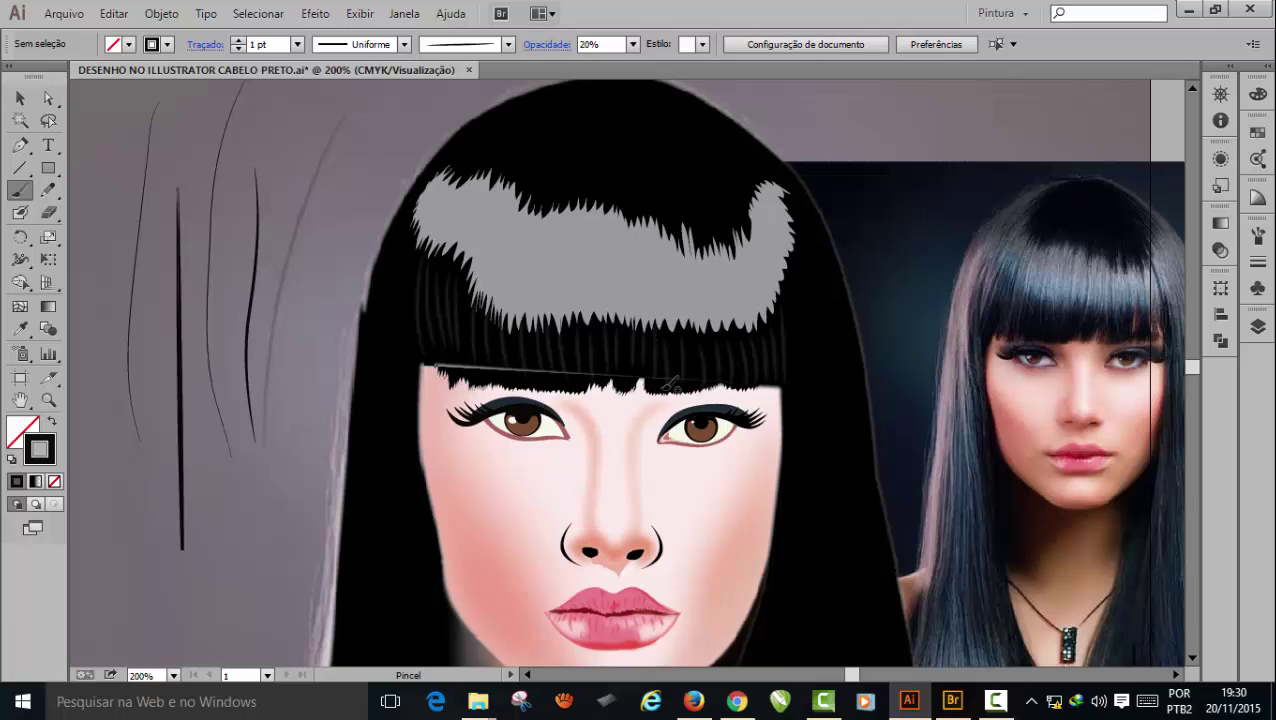
pyautogui.moveTo(664, 390); pyautogui.dragTo(661, 321)
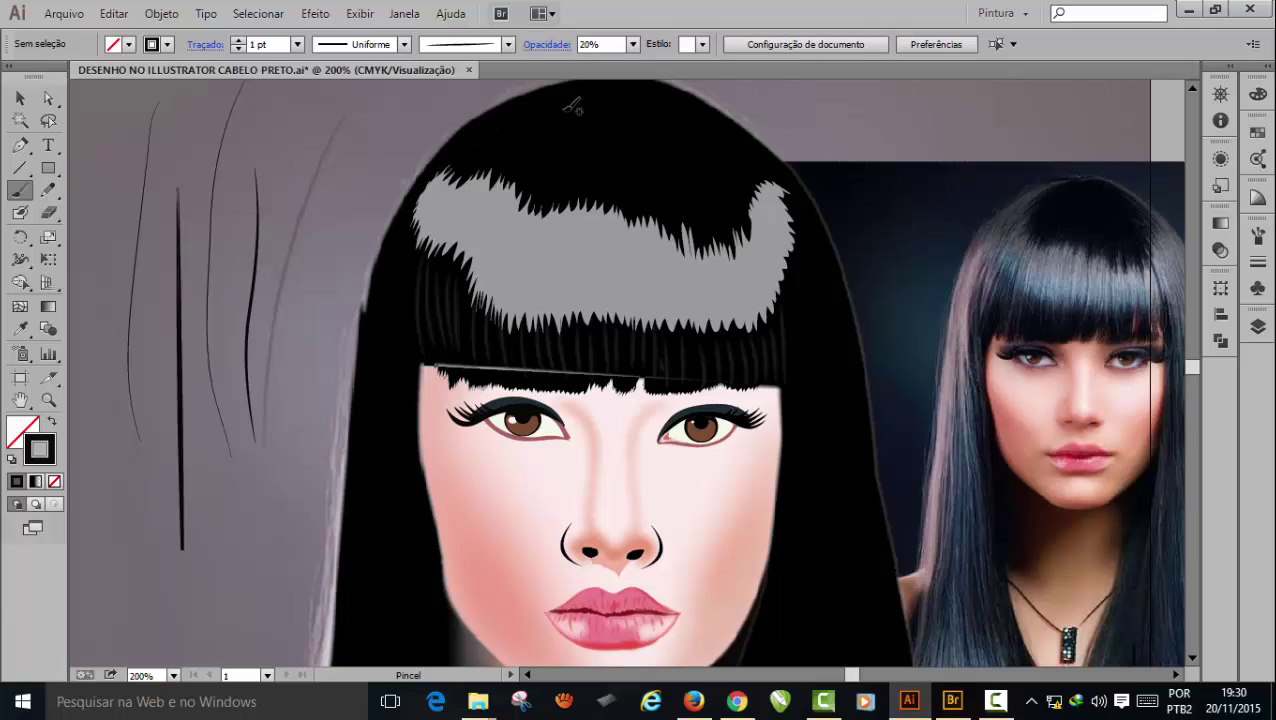
# - Paint long faint strands curving from the crown and across the gray reflection down into the fringe
pyautogui.moveTo(561, 87); pyautogui.dragTo(529, 101)
pyautogui.moveTo(447, 155)
pyautogui.mouseDown()
pyautogui.moveTo(394, 240)
pyautogui.moveTo(380, 354)
pyautogui.mouseUp()
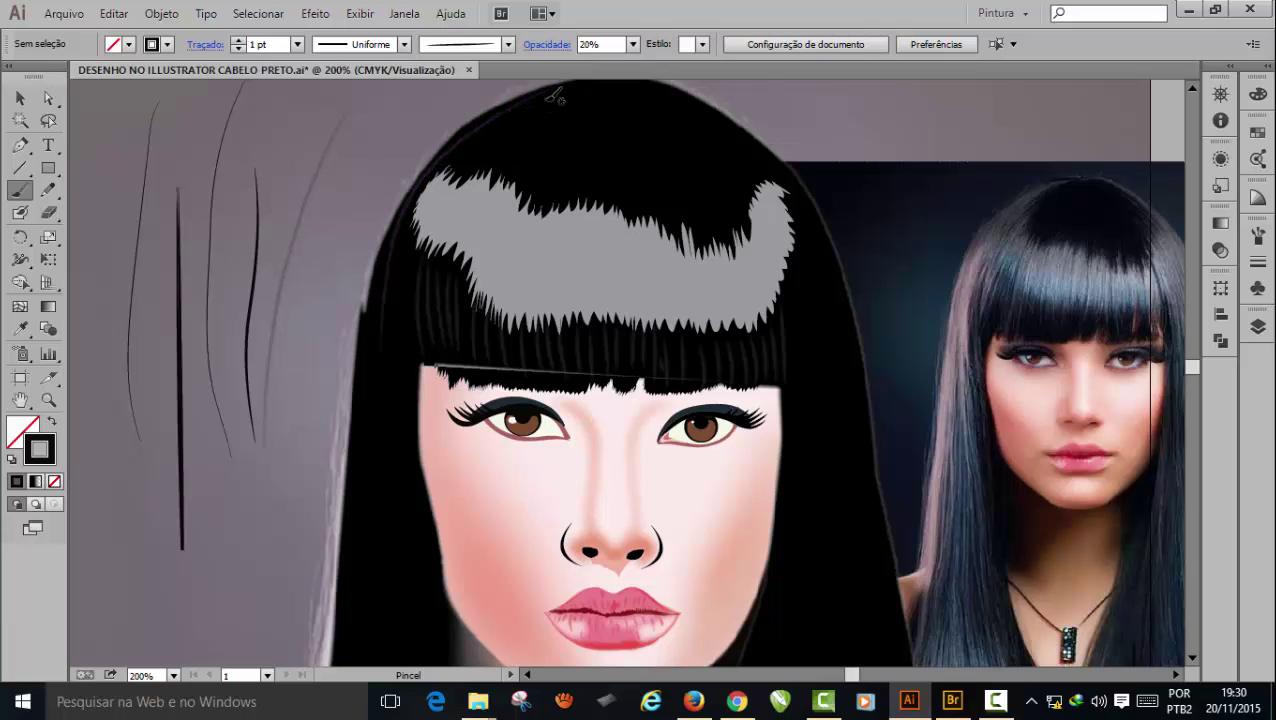
pyautogui.moveTo(553, 96); pyautogui.dragTo(466, 151)
pyautogui.moveTo(424, 230); pyautogui.dragTo(401, 346)
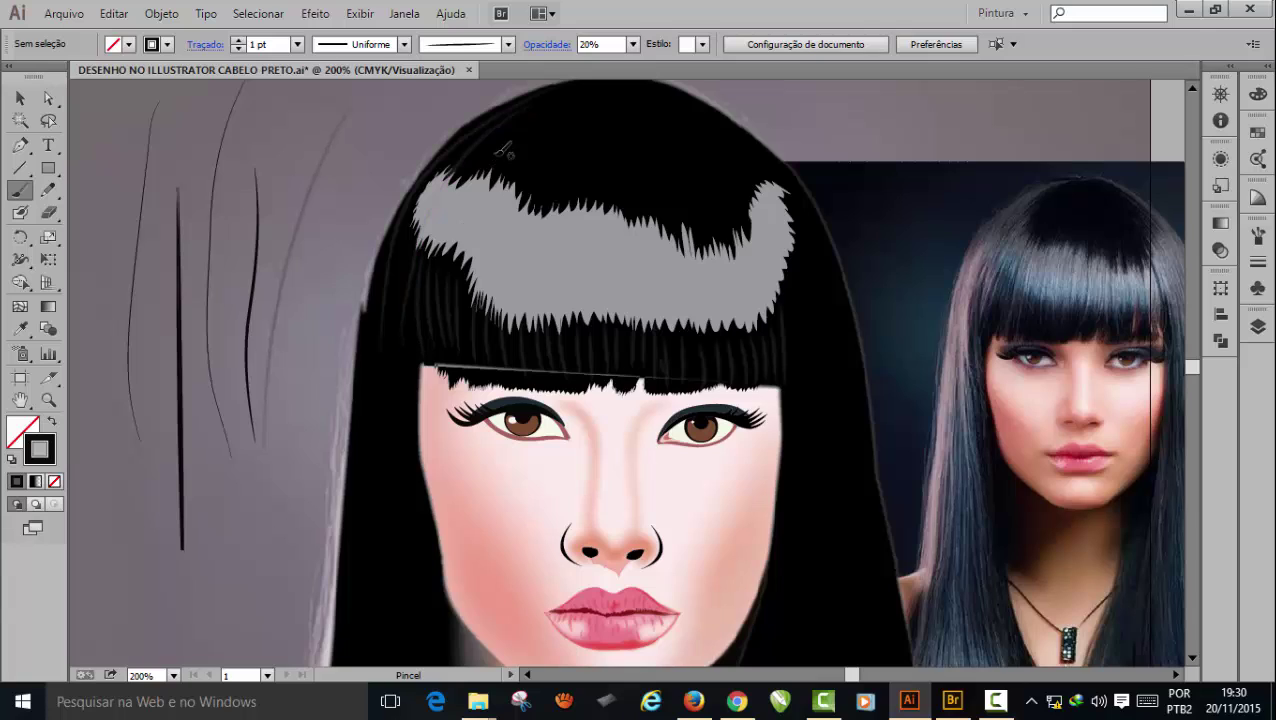
pyautogui.moveTo(512, 129)
pyautogui.mouseDown()
pyautogui.moveTo(466, 181)
pyautogui.moveTo(438, 287)
pyautogui.mouseUp()
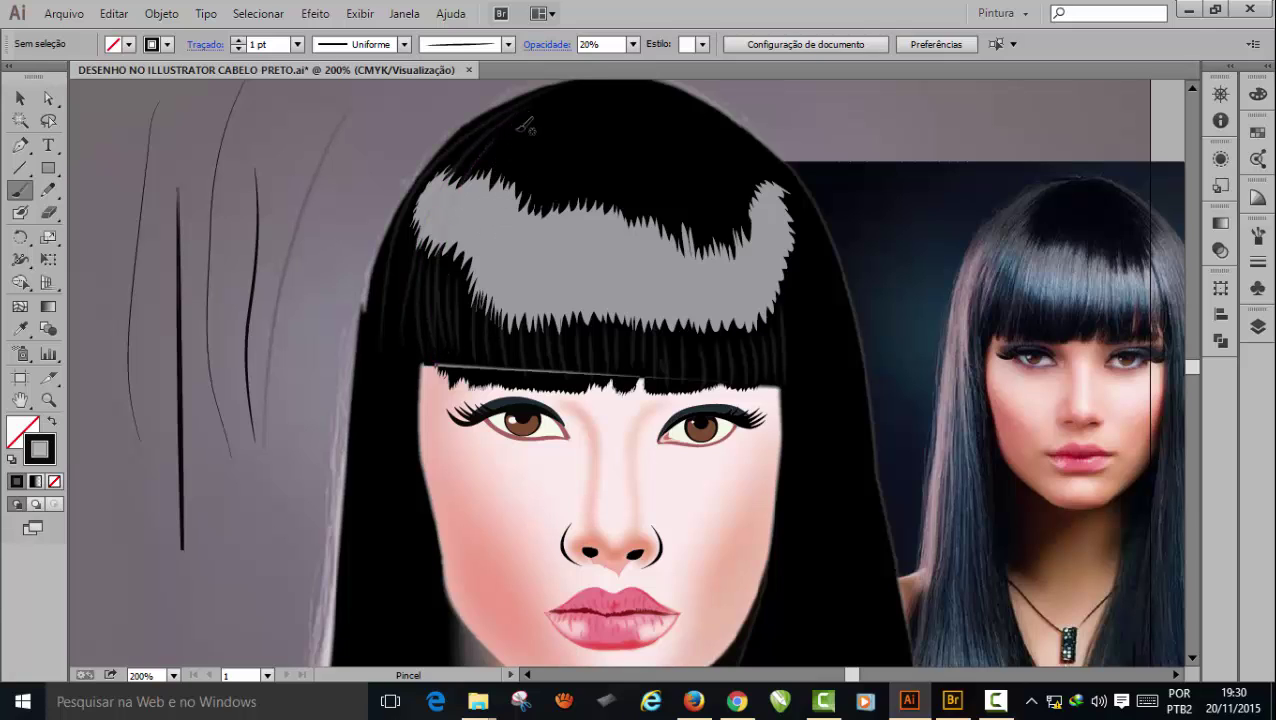
pyautogui.moveTo(524, 121); pyautogui.dragTo(480, 234)
pyautogui.moveTo(472, 340); pyautogui.dragTo(474, 342)
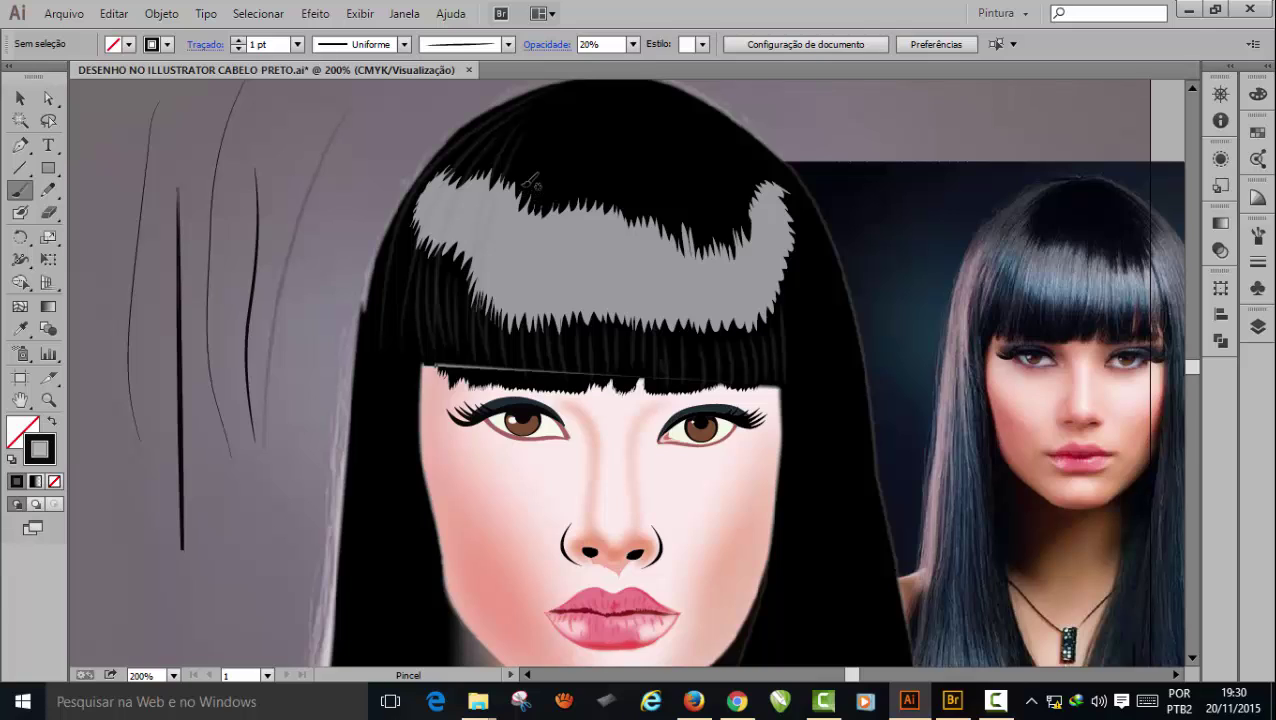
pyautogui.moveTo(500, 352); pyautogui.dragTo(521, 362)
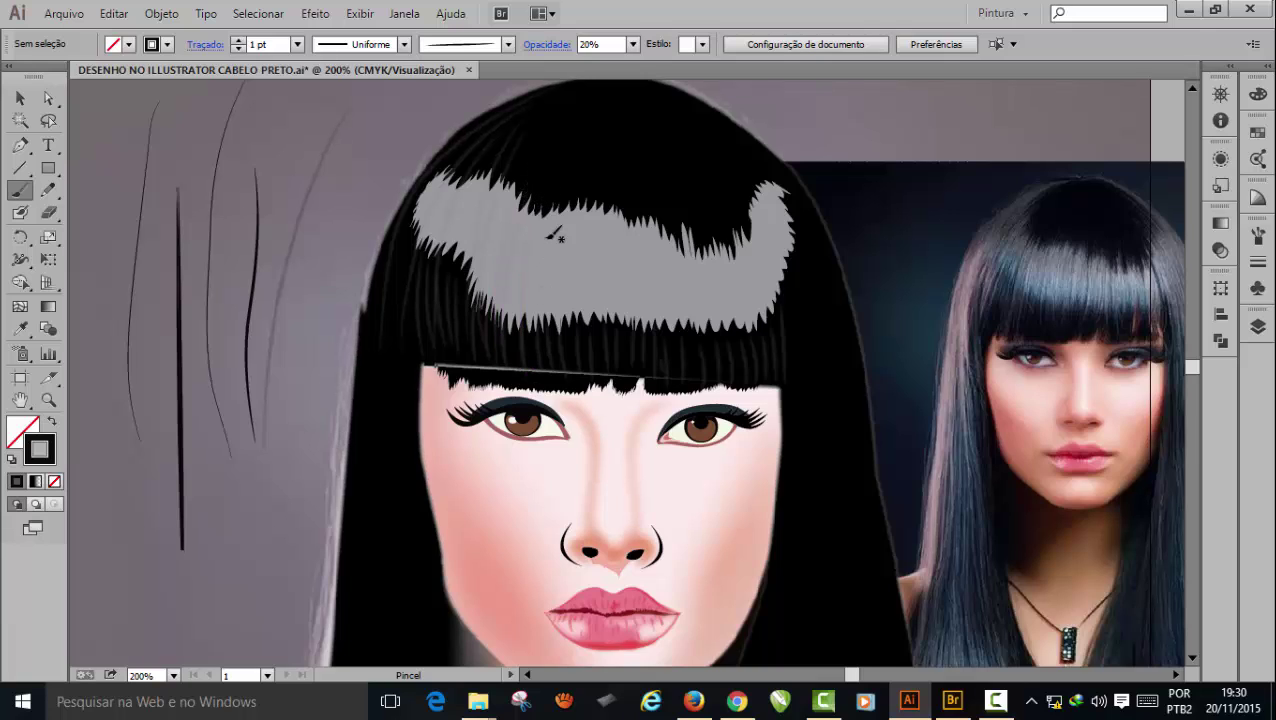
pyautogui.moveTo(548, 204); pyautogui.dragTo(536, 366)
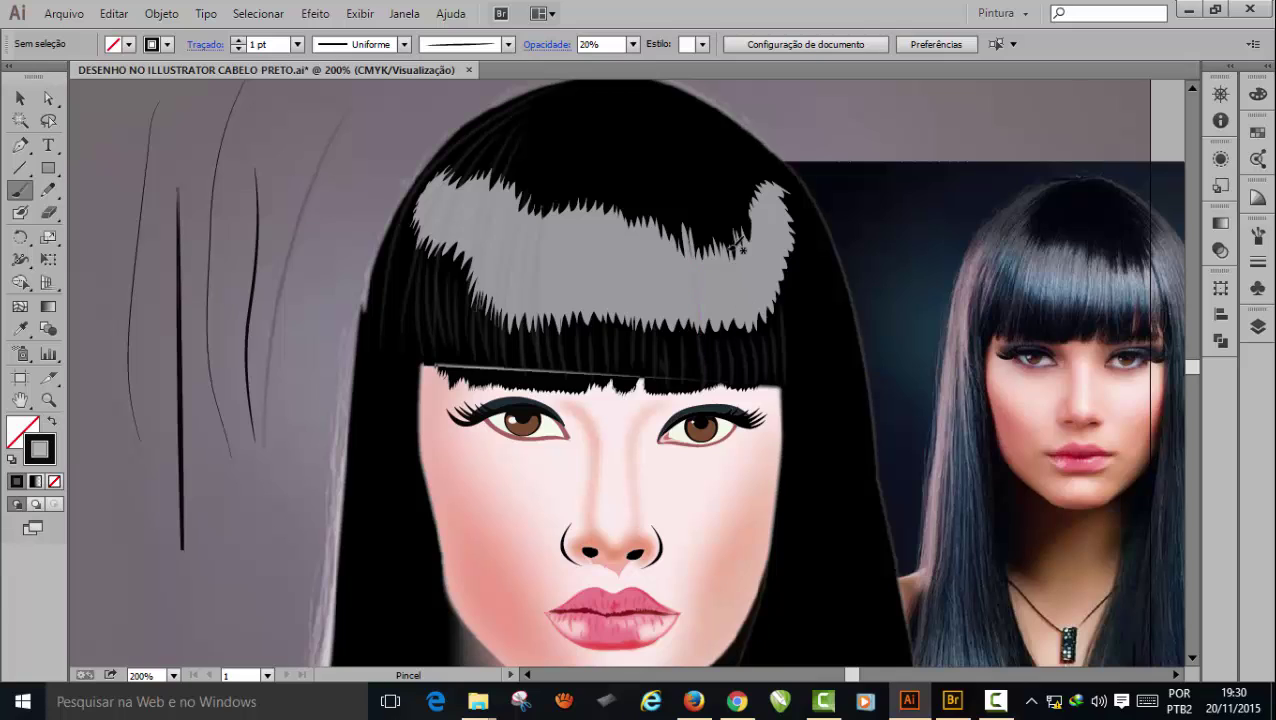
pyautogui.moveTo(760, 350); pyautogui.dragTo(759, 382)
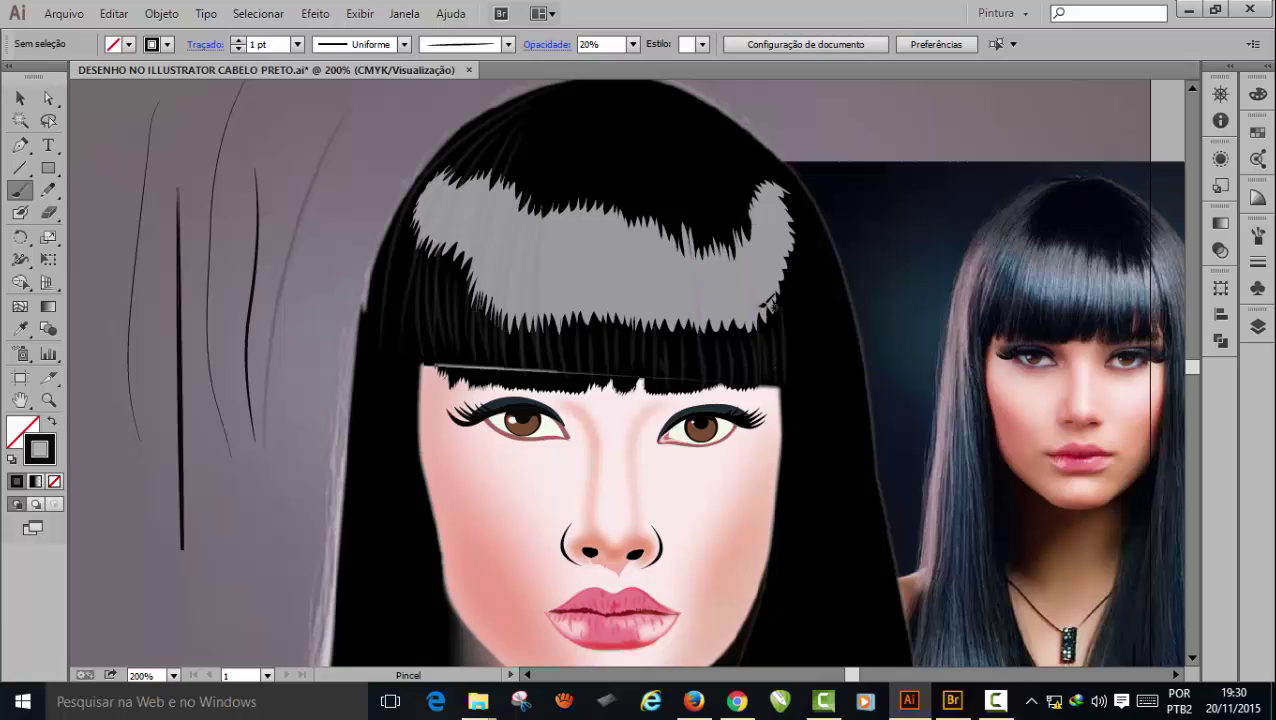
# - Undo all the faint strands painted over the crown, reflection and fringe, going back to the selected sample strand
pyautogui.keyDown('ctrl'); pyautogui.click(776, 318); pyautogui.keyUp('ctrl')
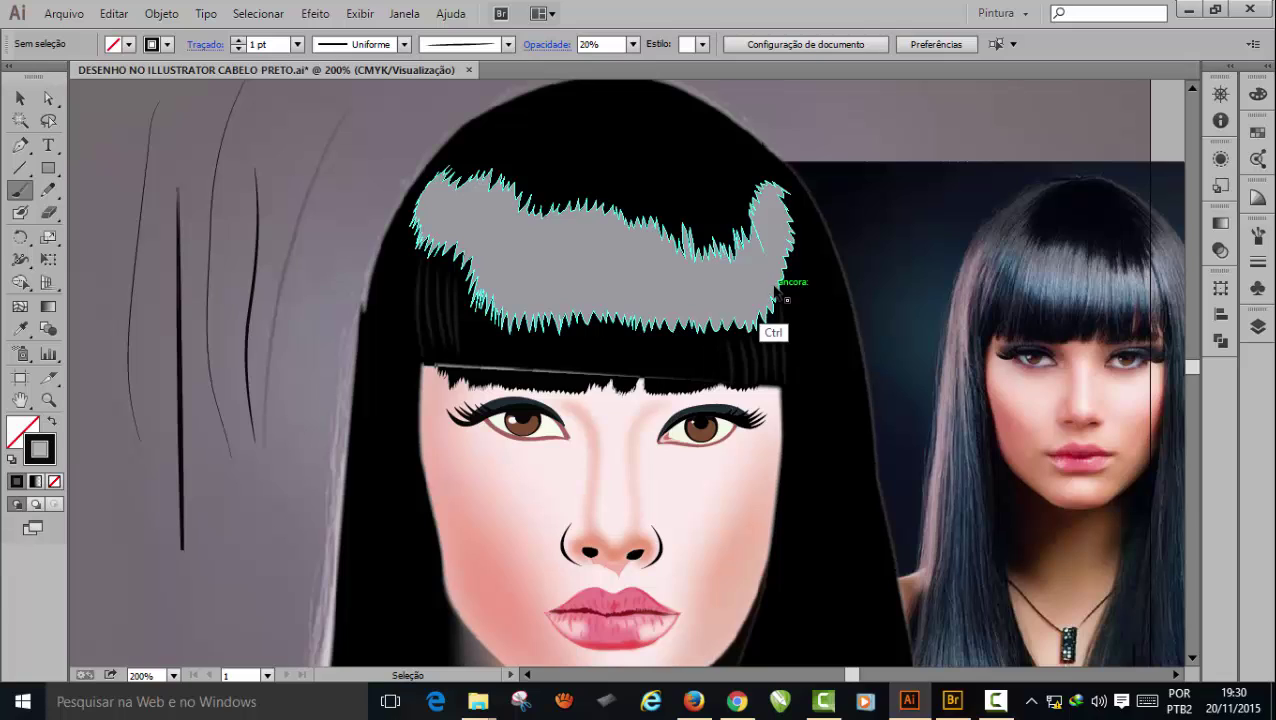
pyautogui.keyDown('ctrl'); pyautogui.click(810, 255); pyautogui.keyUp('ctrl')
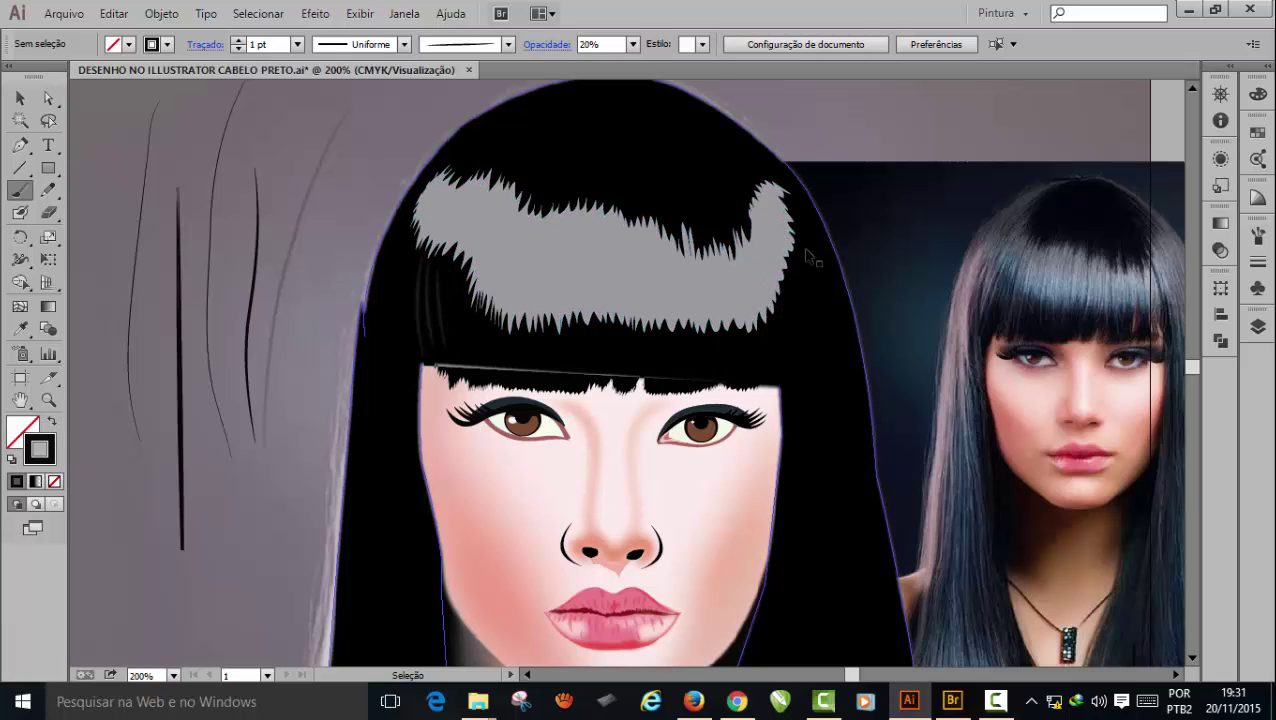
pyautogui.hotkey('ctrl', 'z')
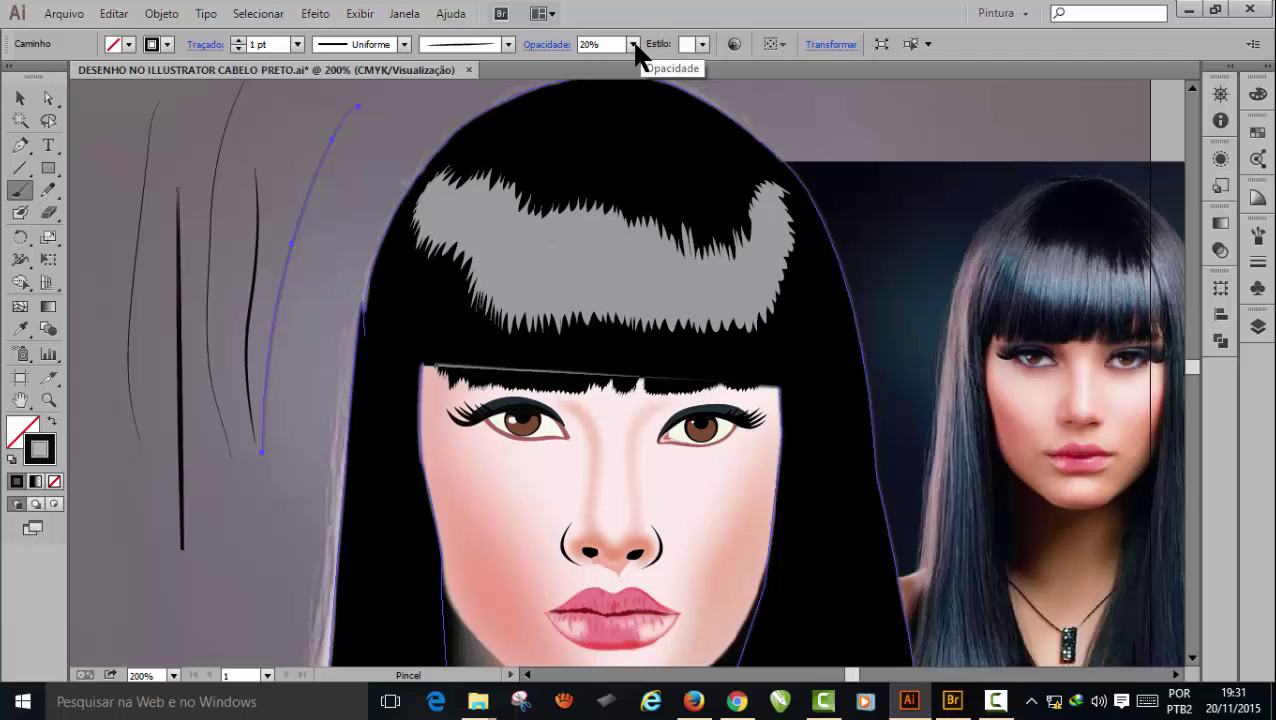
# - Set the selected sample strand to 10% opacity with a 3 pt stroke
pyautogui.click(633, 44)
pyautogui.click(649, 82)
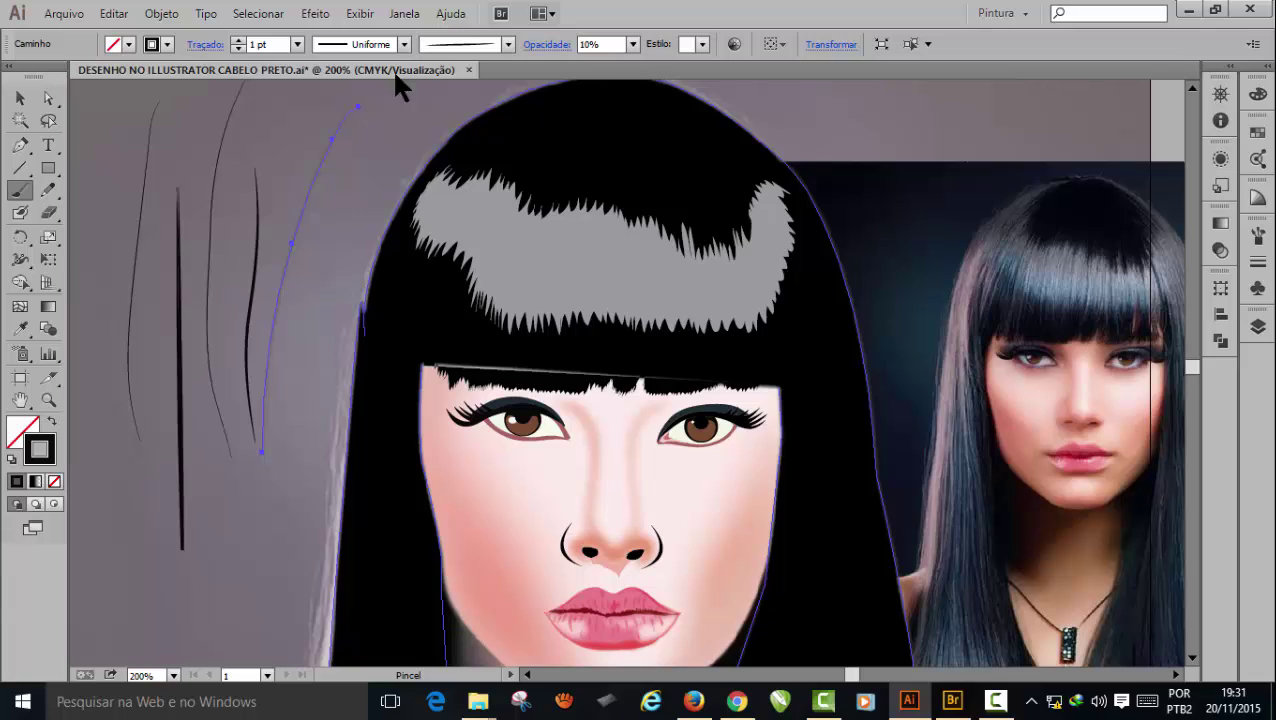
pyautogui.click(297, 44)
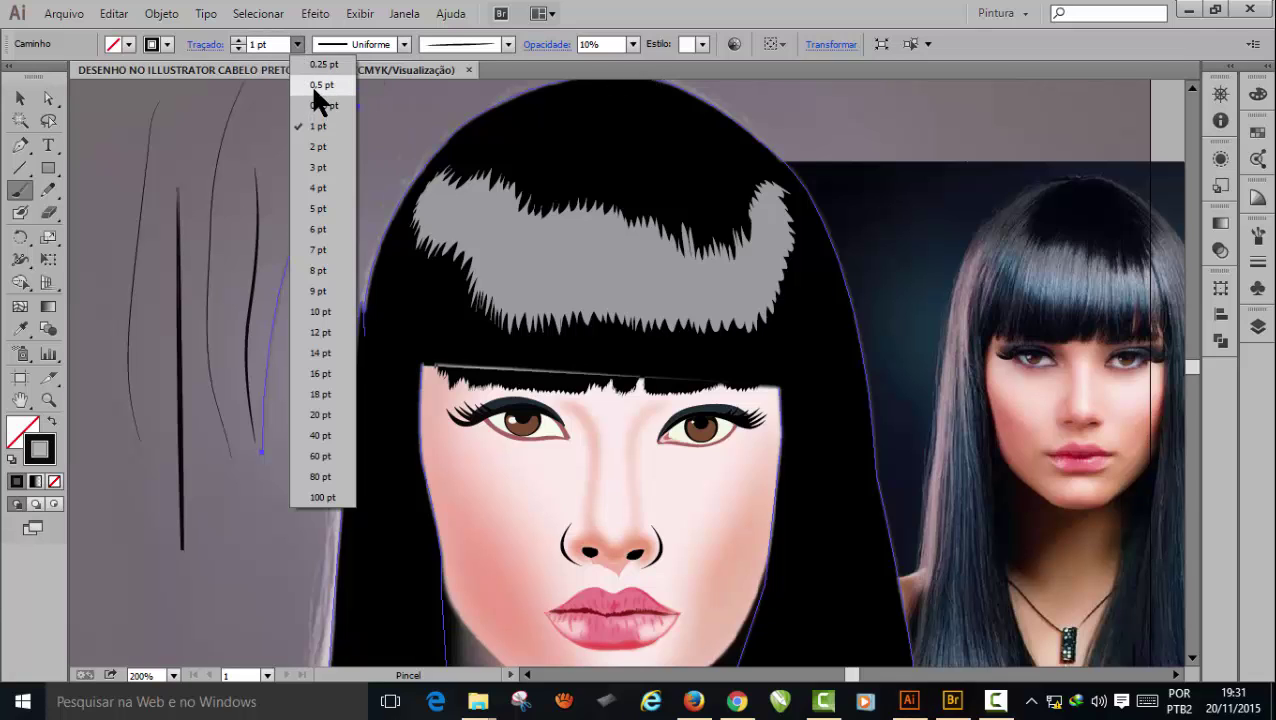
pyautogui.click(319, 168)
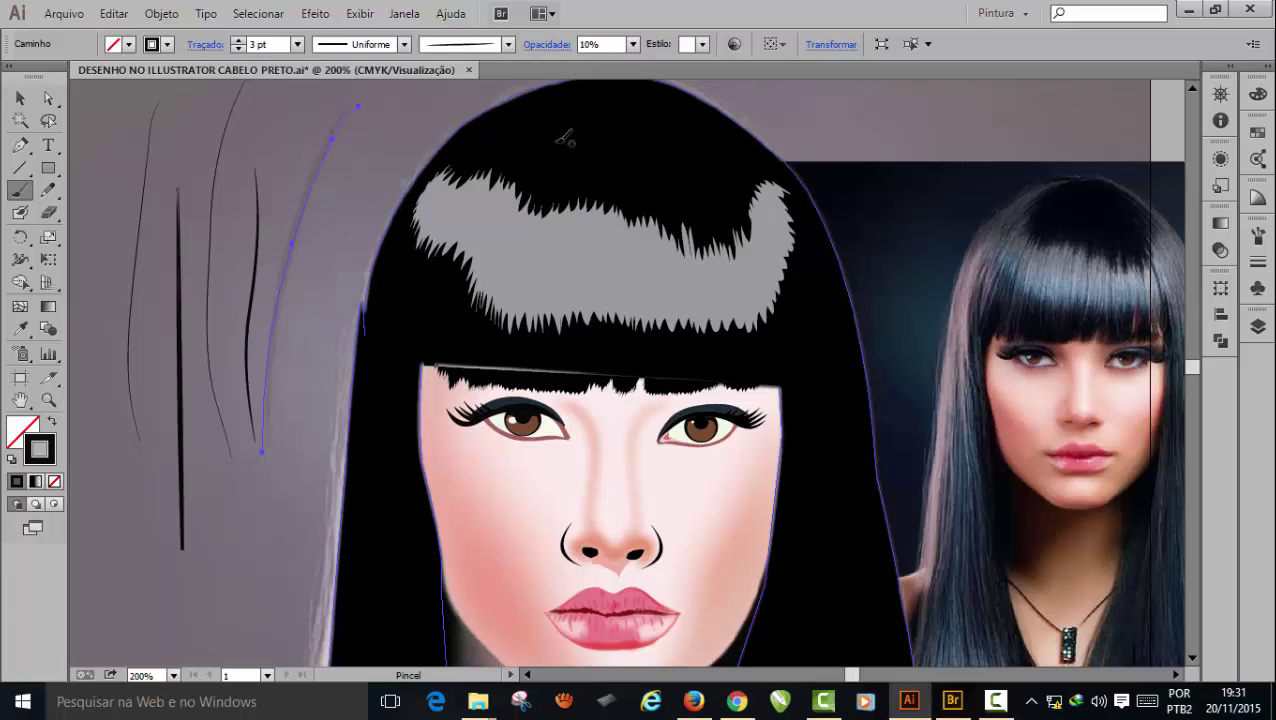
# - Deselect the sample strand and paint wide faint strands curving from the crown down the left side of the fringe
pyautogui.moveTo(546, 94); pyautogui.dragTo(471, 142)
pyautogui.hotkey('ctrl', 'shift', 'a')
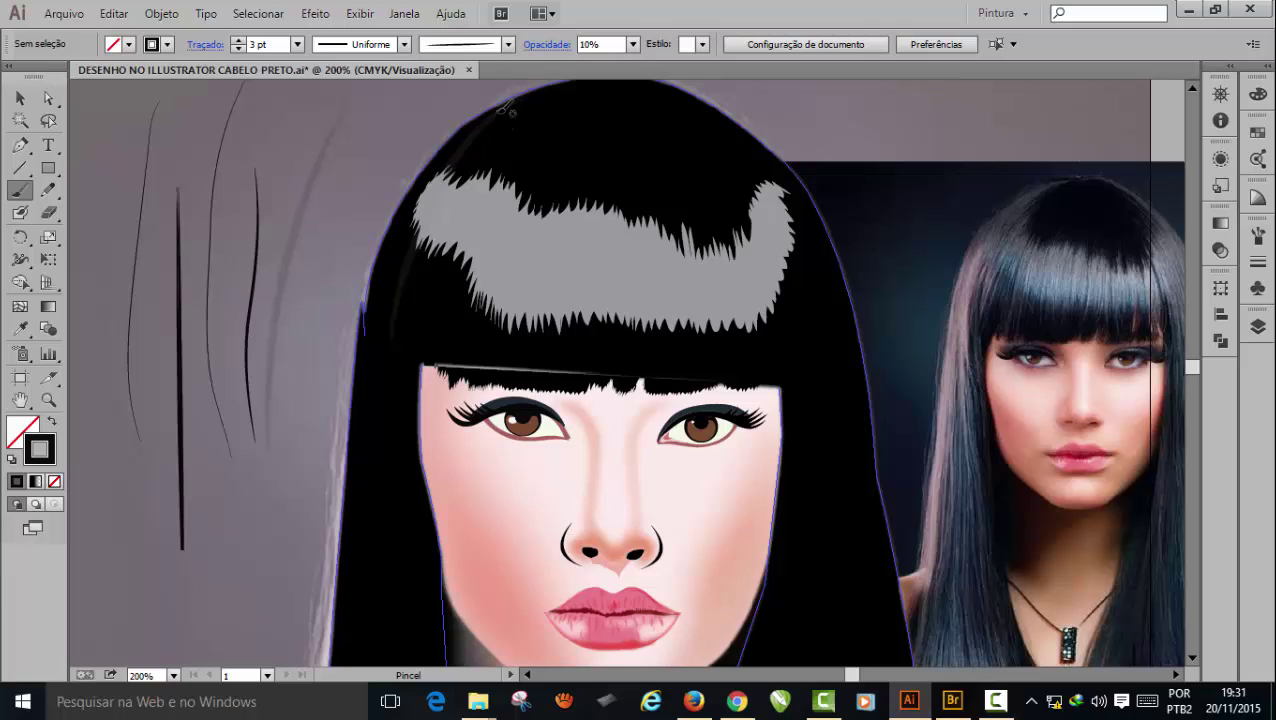
pyautogui.moveTo(499, 111)
pyautogui.mouseDown()
pyautogui.moveTo(452, 152)
pyautogui.moveTo(379, 336)
pyautogui.moveTo(382, 266)
pyautogui.moveTo(370, 326)
pyautogui.mouseUp()
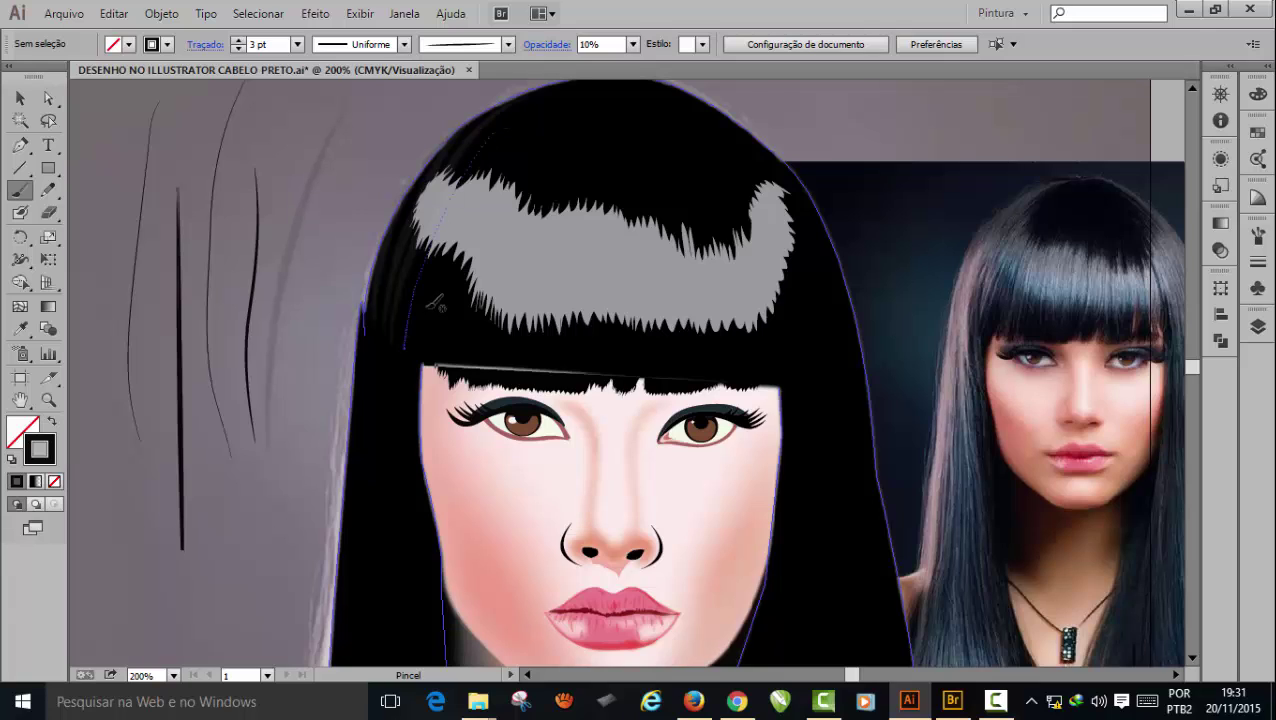
pyautogui.moveTo(504, 148); pyautogui.dragTo(443, 349)
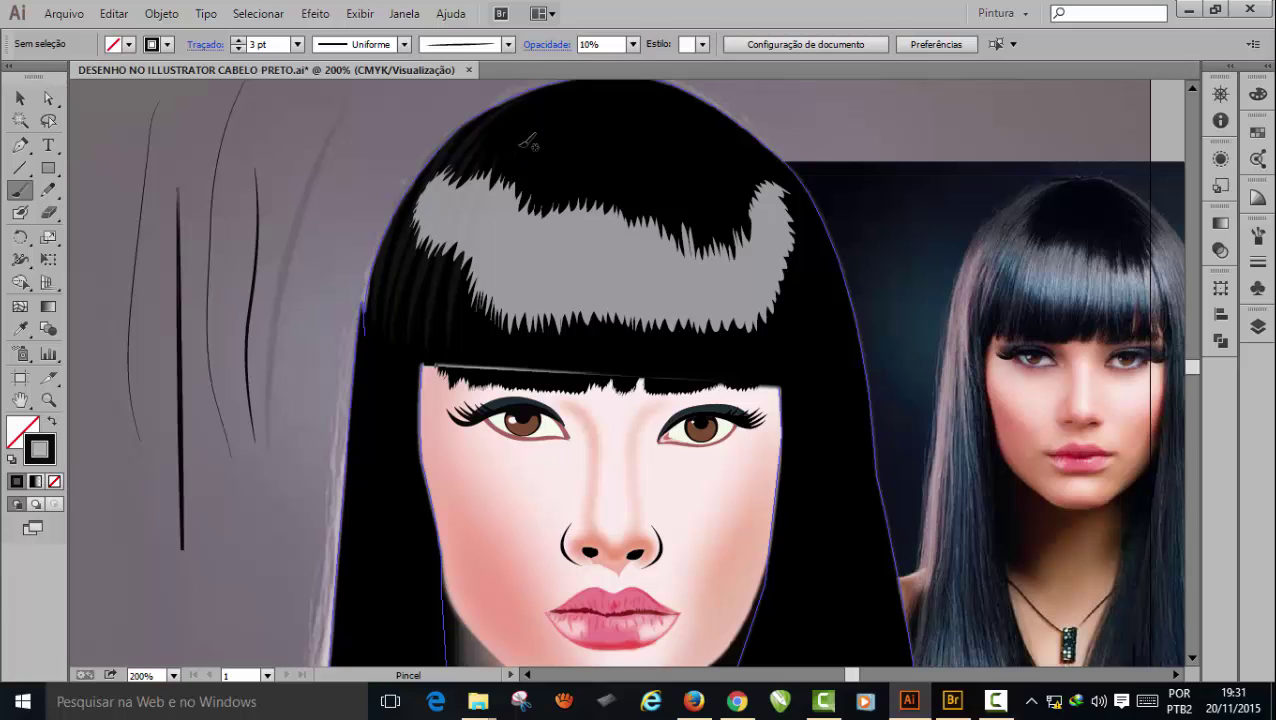
pyautogui.moveTo(527, 137); pyautogui.dragTo(482, 280)
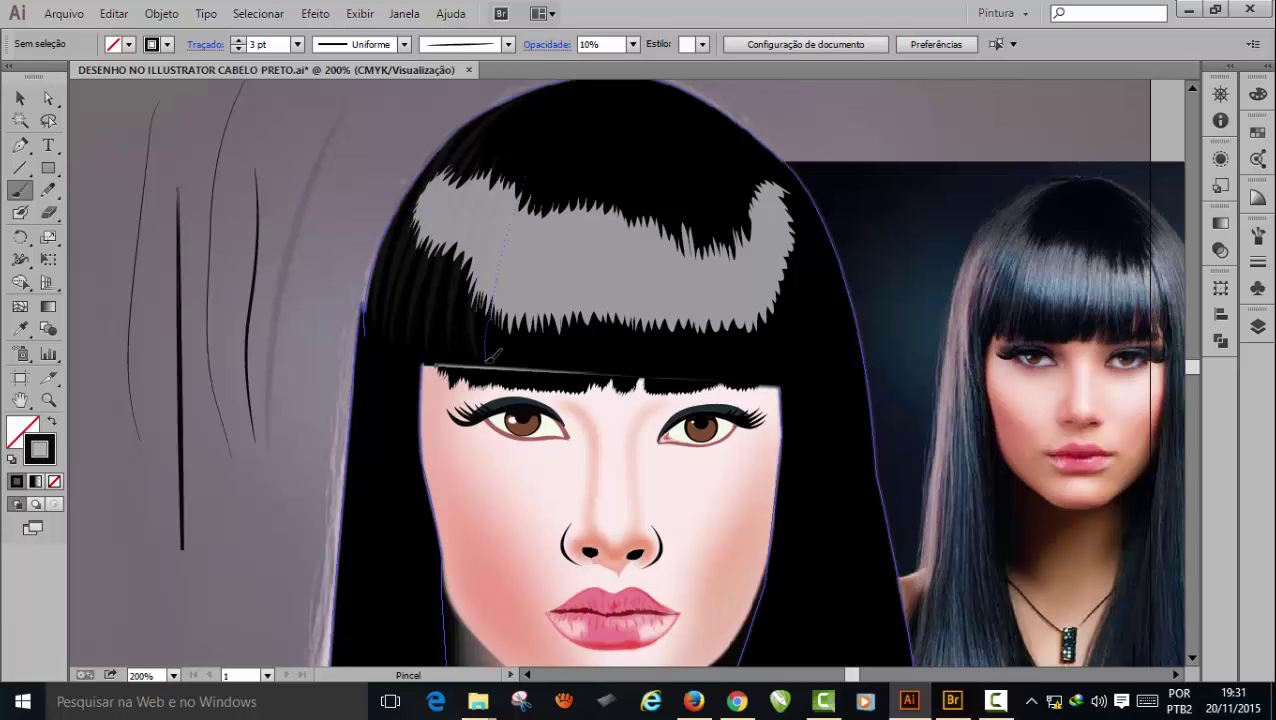
# - Paint wide faint strands across the gray reflection and down the middle and right side of the fringe
pyautogui.moveTo(488, 358); pyautogui.dragTo(528, 358)
pyautogui.moveTo(570, 188)
pyautogui.mouseDown()
pyautogui.moveTo(550, 358)
pyautogui.moveTo(581, 356)
pyautogui.moveTo(626, 386)
pyautogui.mouseUp()
pyautogui.moveTo(650, 218)
pyautogui.mouseDown()
pyautogui.moveTo(650, 372)
pyautogui.moveTo(668, 325)
pyautogui.moveTo(665, 372)
pyautogui.moveTo(685, 345)
pyautogui.moveTo(709, 267)
pyautogui.moveTo(684, 378)
pyautogui.mouseUp()
pyautogui.moveTo(708, 226)
pyautogui.mouseDown()
pyautogui.moveTo(702, 365)
pyautogui.moveTo(731, 219)
pyautogui.moveTo(727, 297)
pyautogui.mouseUp()
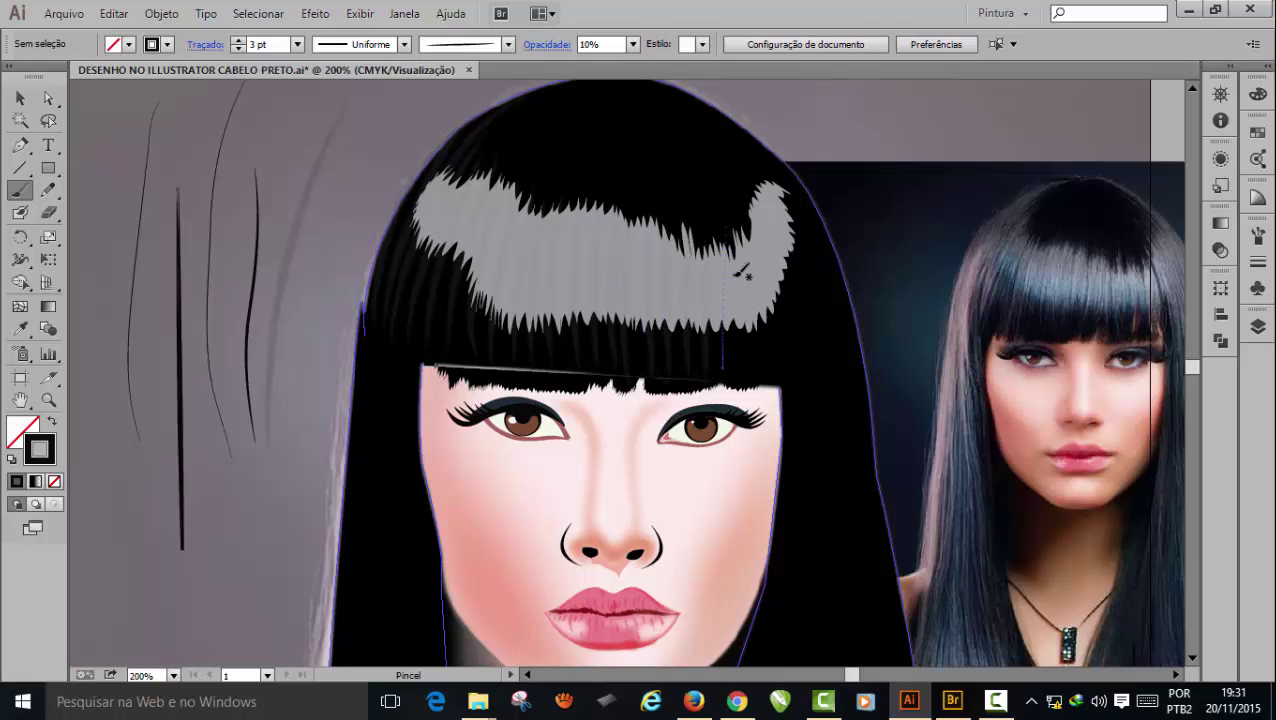
pyautogui.moveTo(745, 228)
pyautogui.mouseDown()
pyautogui.moveTo(740, 381)
pyautogui.moveTo(760, 352)
pyautogui.moveTo(759, 372)
pyautogui.moveTo(782, 352)
pyautogui.mouseUp()
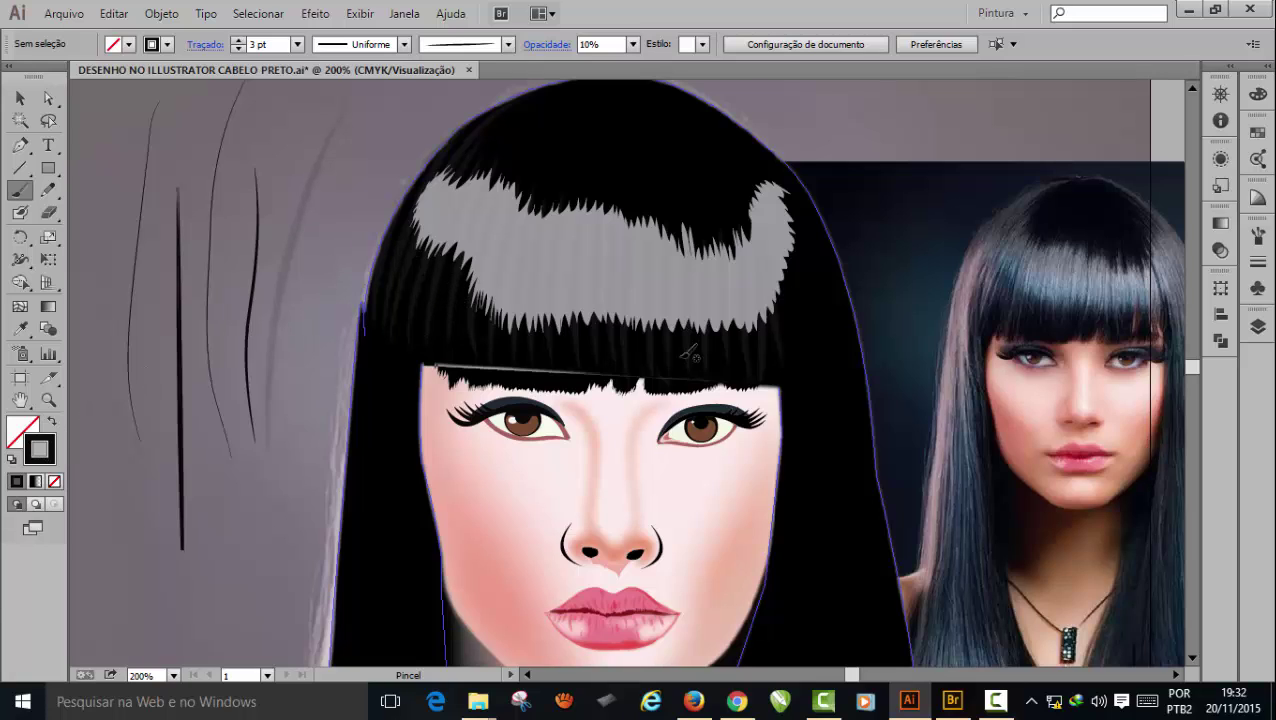
# - Set the brush stroke colour to the slightly lighter near-black #161516
pyautogui.doubleClick(45, 447)
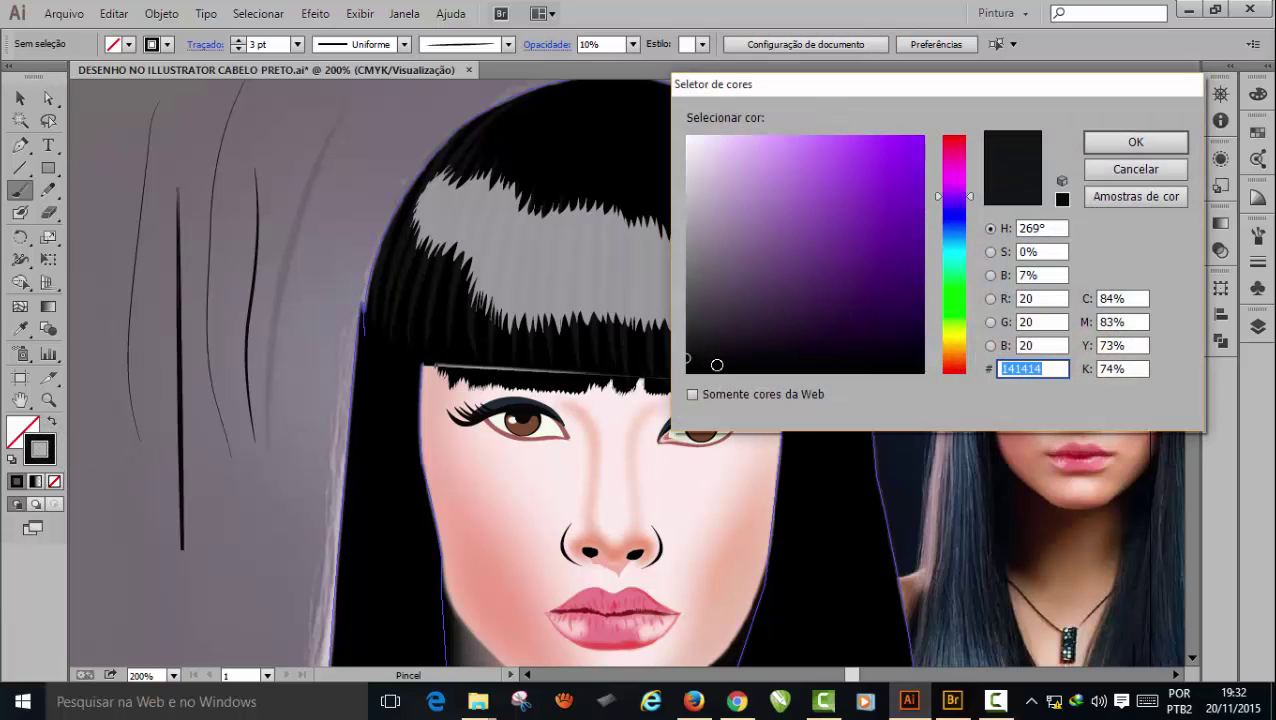
pyautogui.click(690, 358)
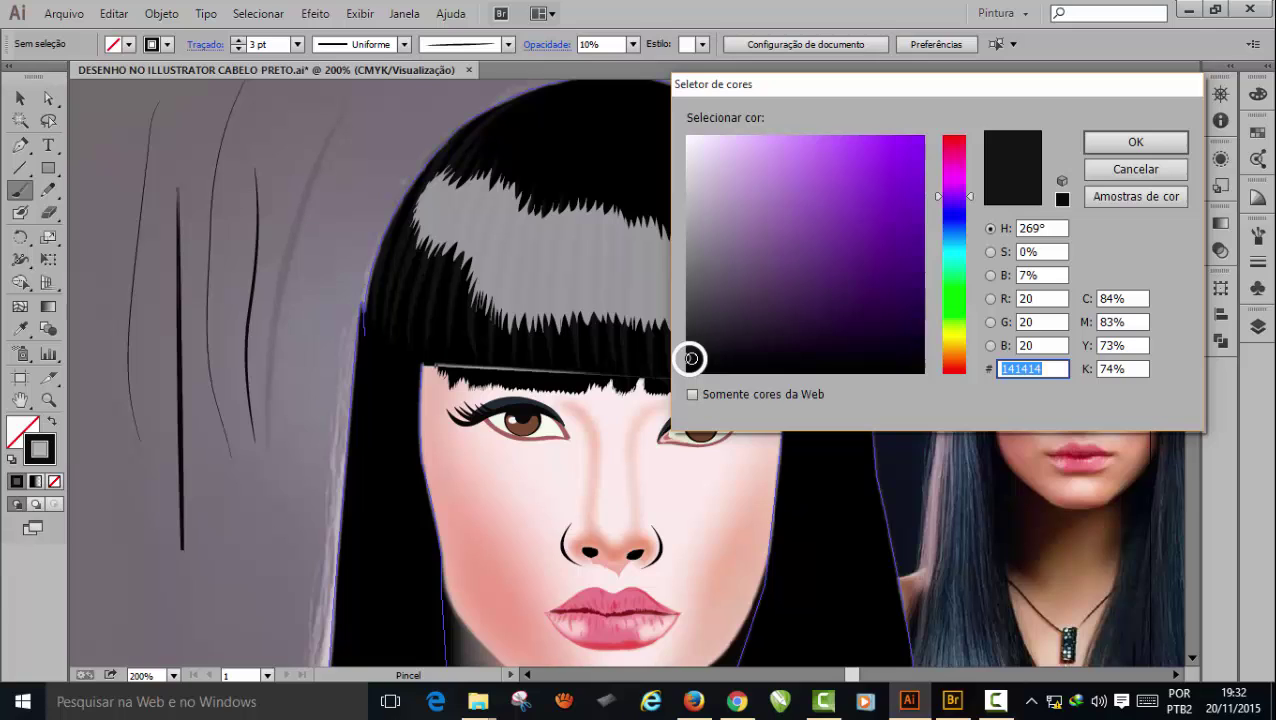
pyautogui.moveTo(691, 358); pyautogui.dragTo(696, 352)
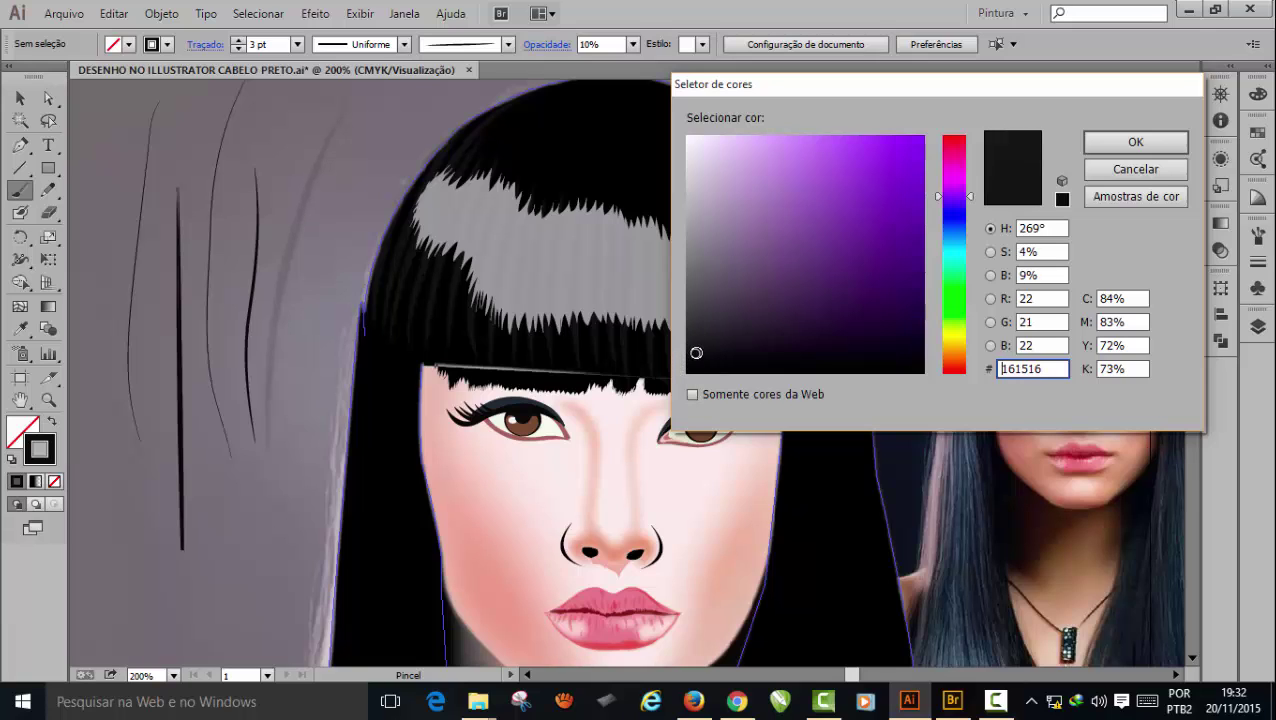
pyautogui.click(1116, 138)
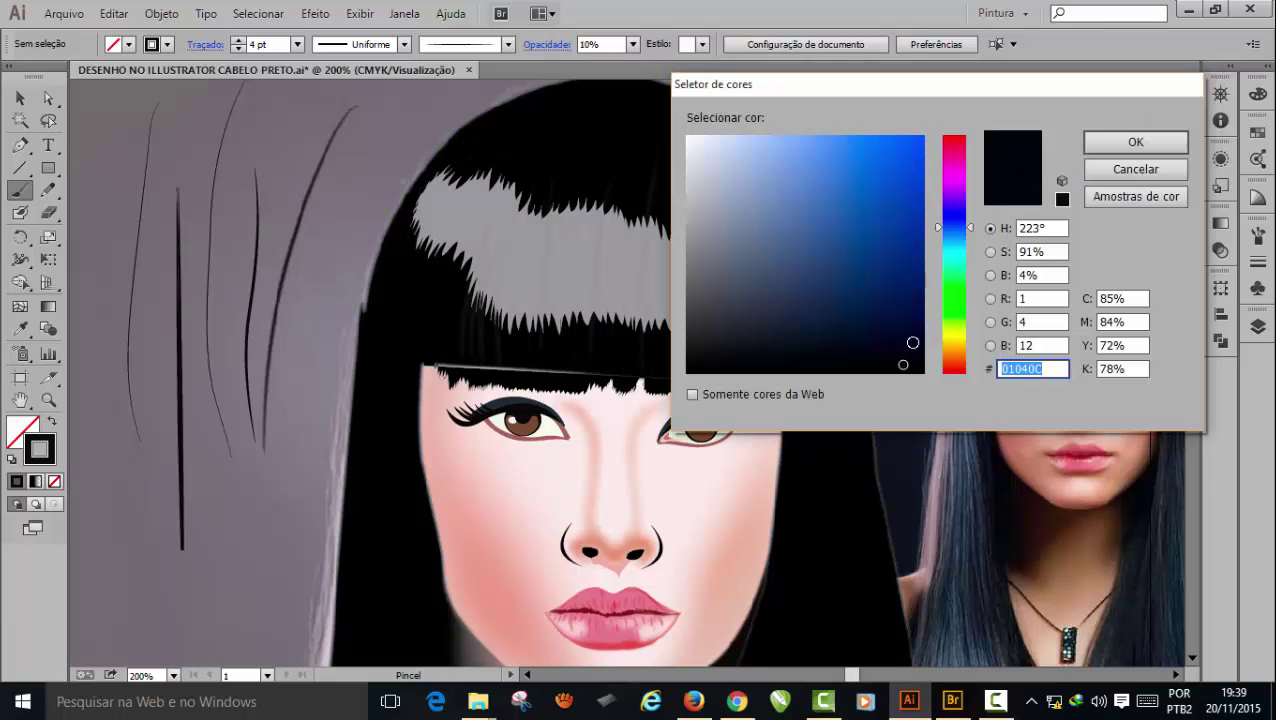
# - Set the stroke colour to a near-black blue with hue 223°, saturation 96% and brightness 5%, and make the fios layer active
pyautogui.moveTo(903, 365); pyautogui.dragTo(915, 361)
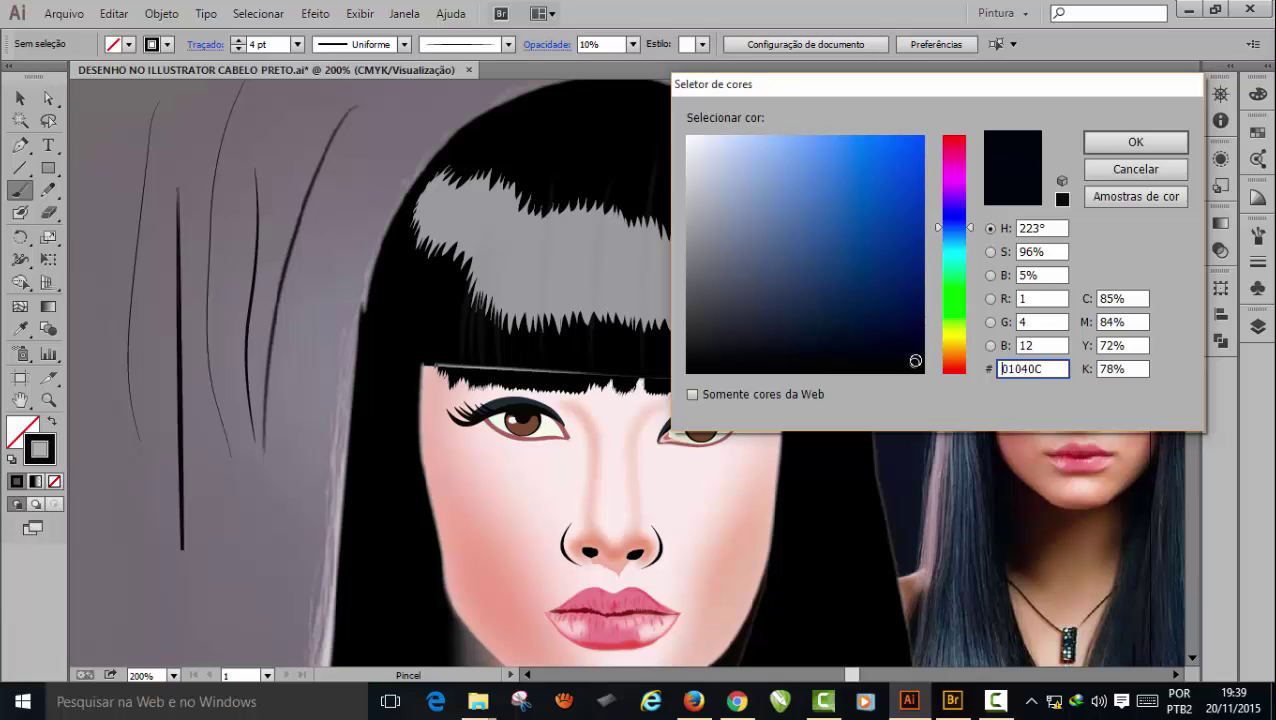
pyautogui.click(1106, 137)
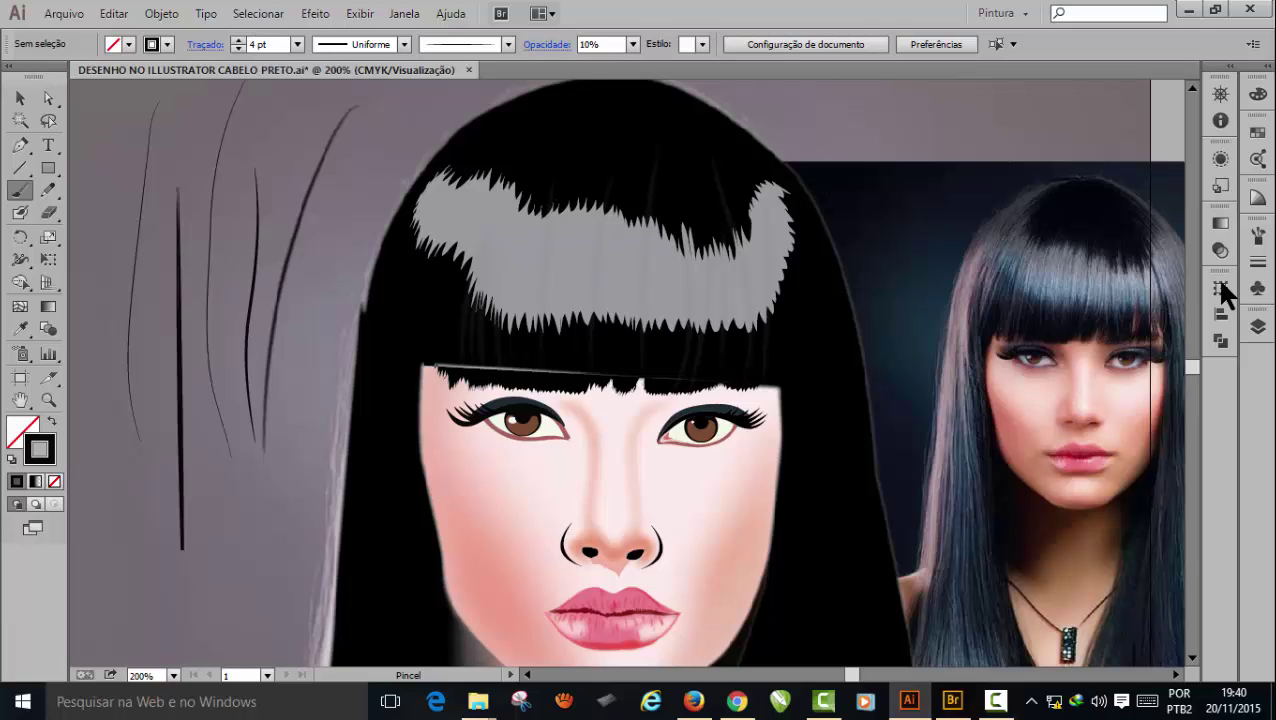
pyautogui.click(1250, 332)
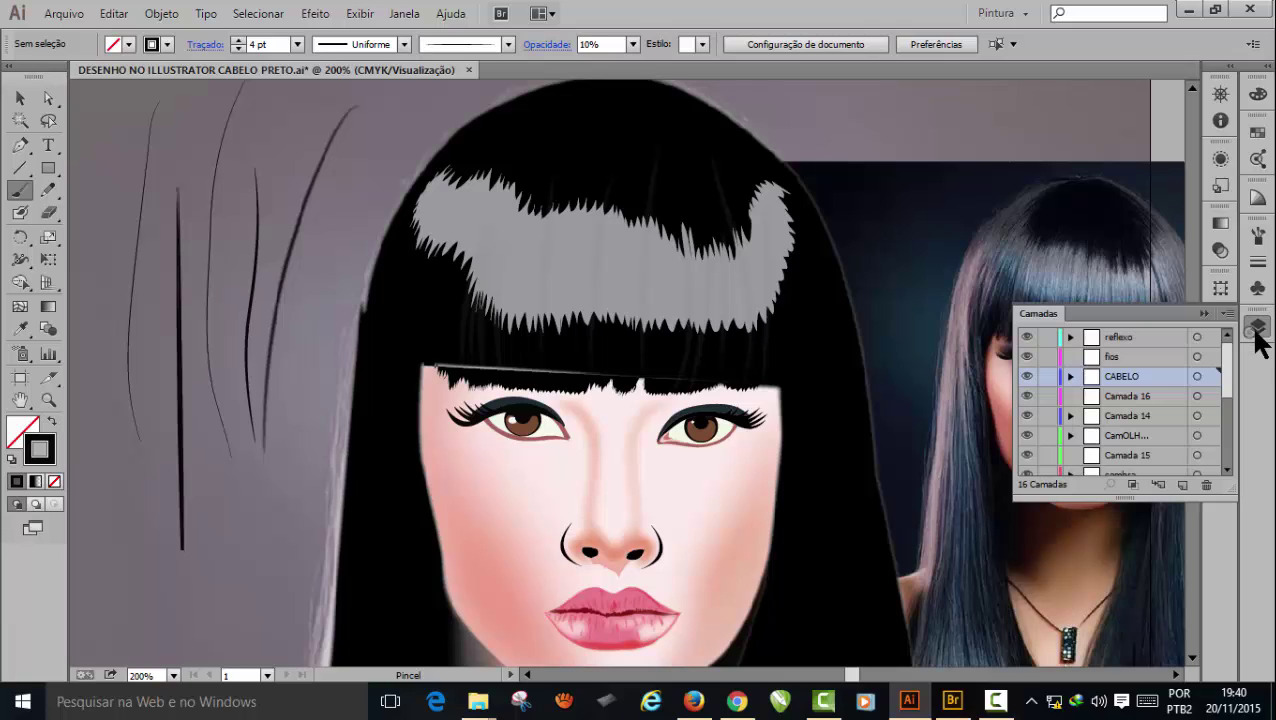
pyautogui.click(1172, 355)
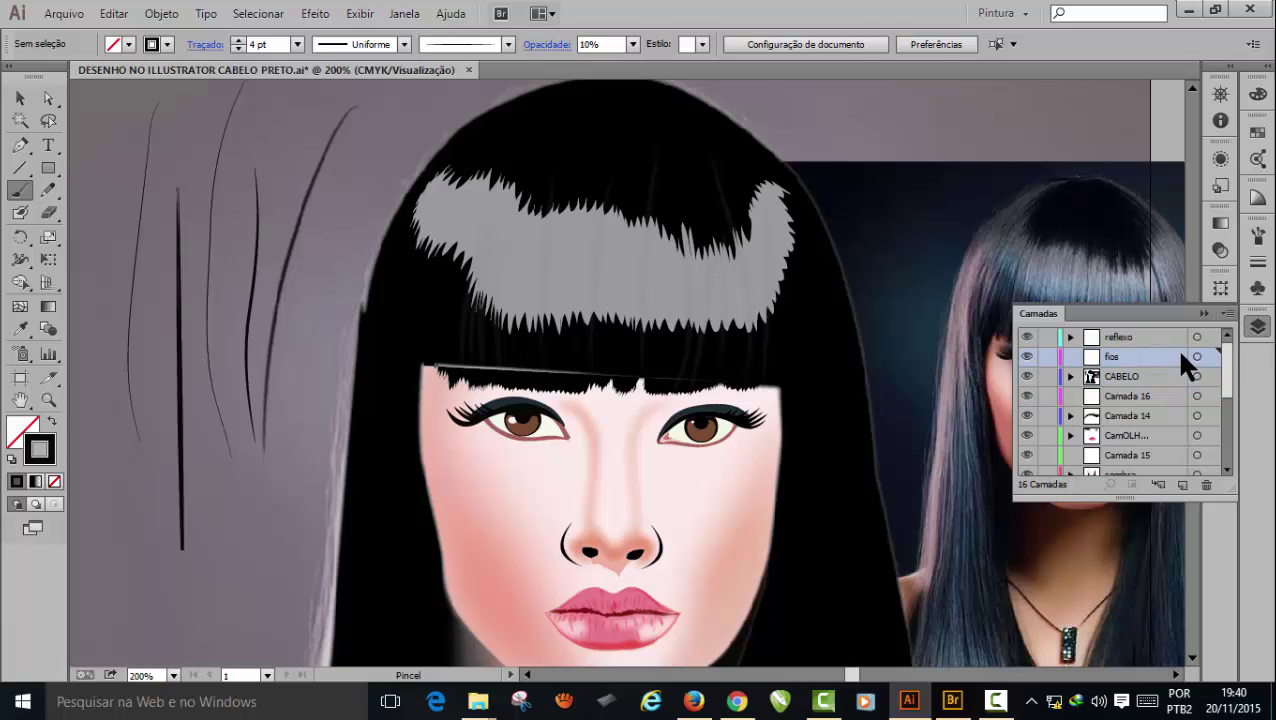
pyautogui.click(1203, 314)
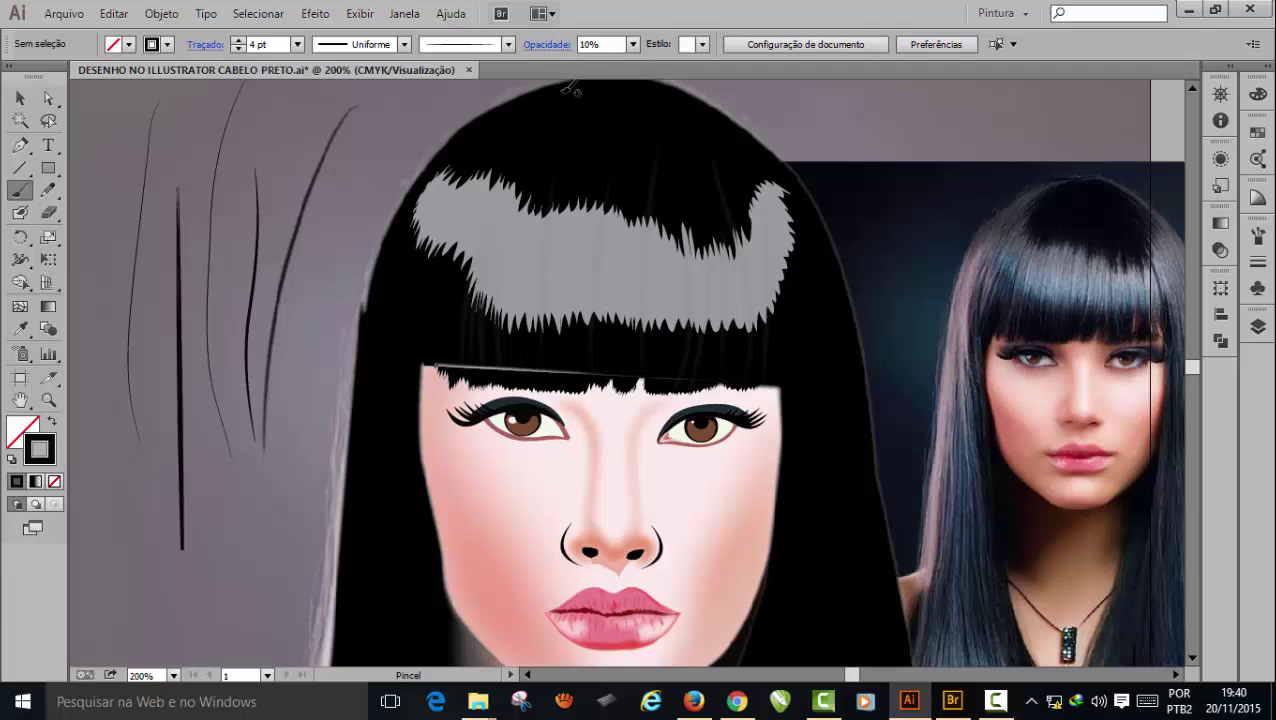
# - Paint faint 4 pt strands at 10% opacity from the crown down the hair's outer left edge, beside the reflection
pyautogui.moveTo(553, 91); pyautogui.dragTo(466, 148)
pyautogui.moveTo(393, 278); pyautogui.dragTo(376, 350)
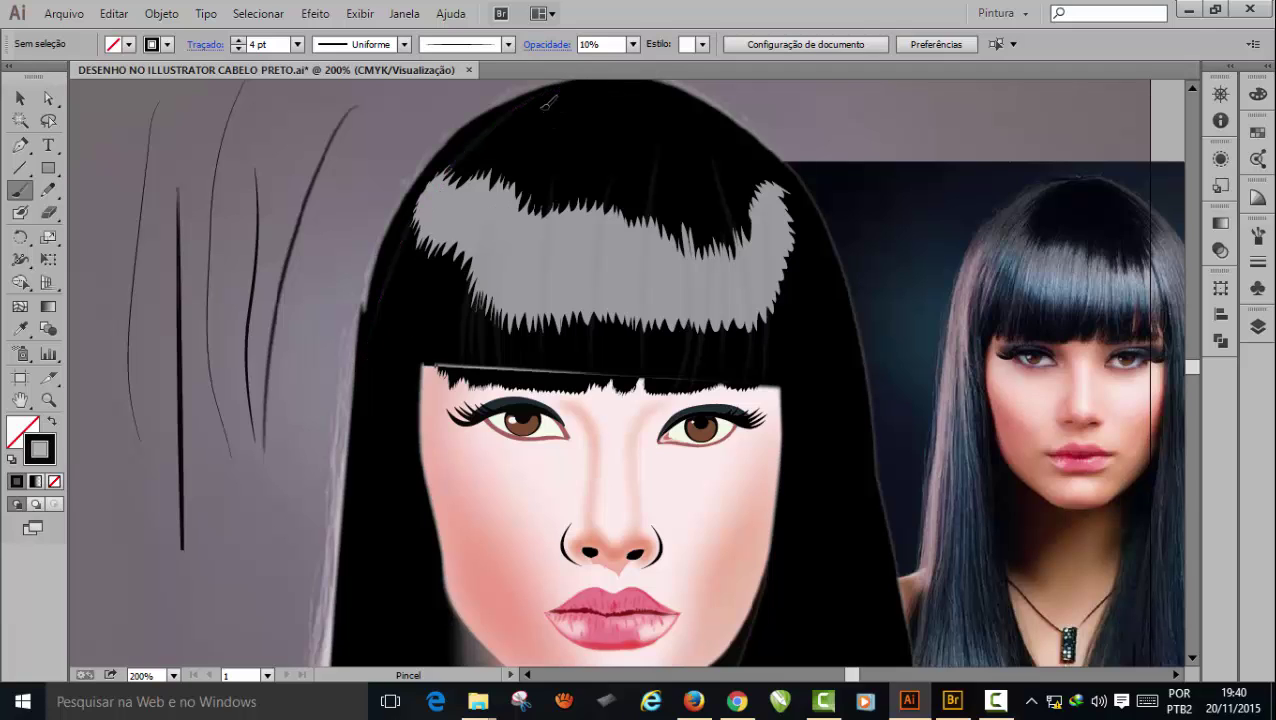
pyautogui.moveTo(543, 107)
pyautogui.mouseDown()
pyautogui.moveTo(486, 156)
pyautogui.moveTo(408, 262)
pyautogui.moveTo(383, 345)
pyautogui.mouseUp()
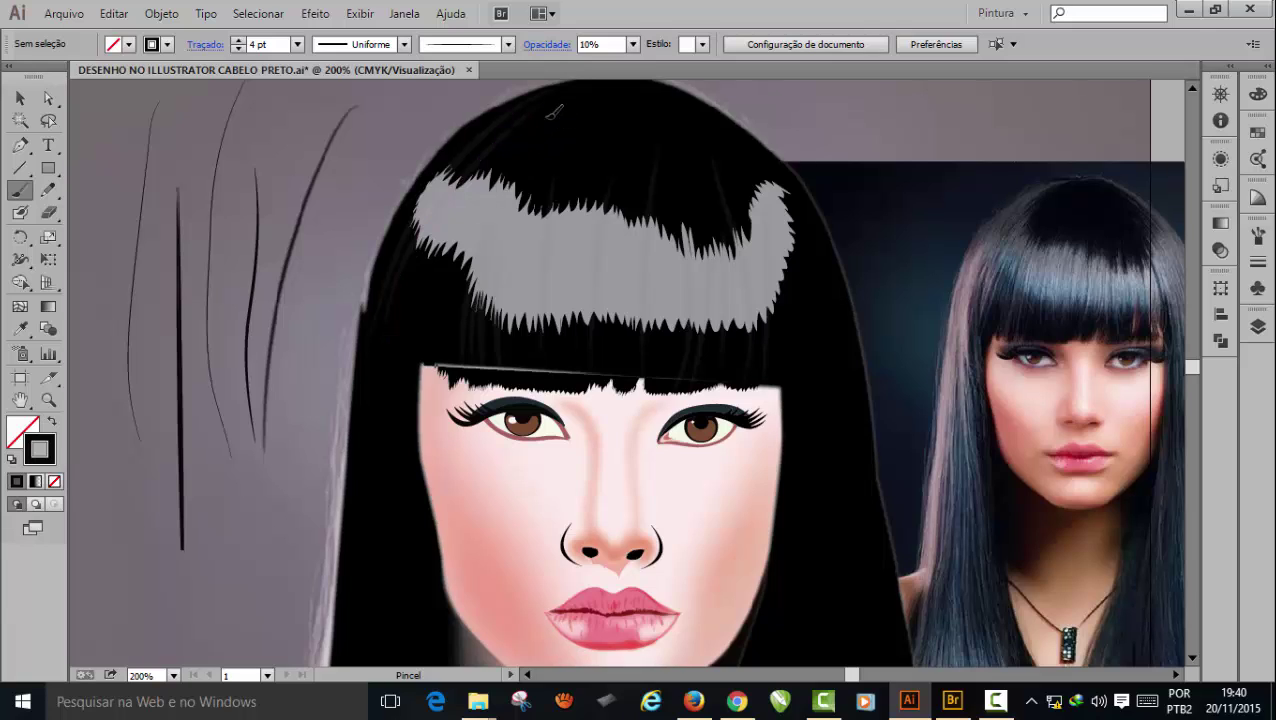
pyautogui.moveTo(412, 292); pyautogui.dragTo(400, 340)
pyautogui.moveTo(550, 118)
pyautogui.mouseDown()
pyautogui.moveTo(500, 165)
pyautogui.moveTo(410, 333)
pyautogui.mouseUp()
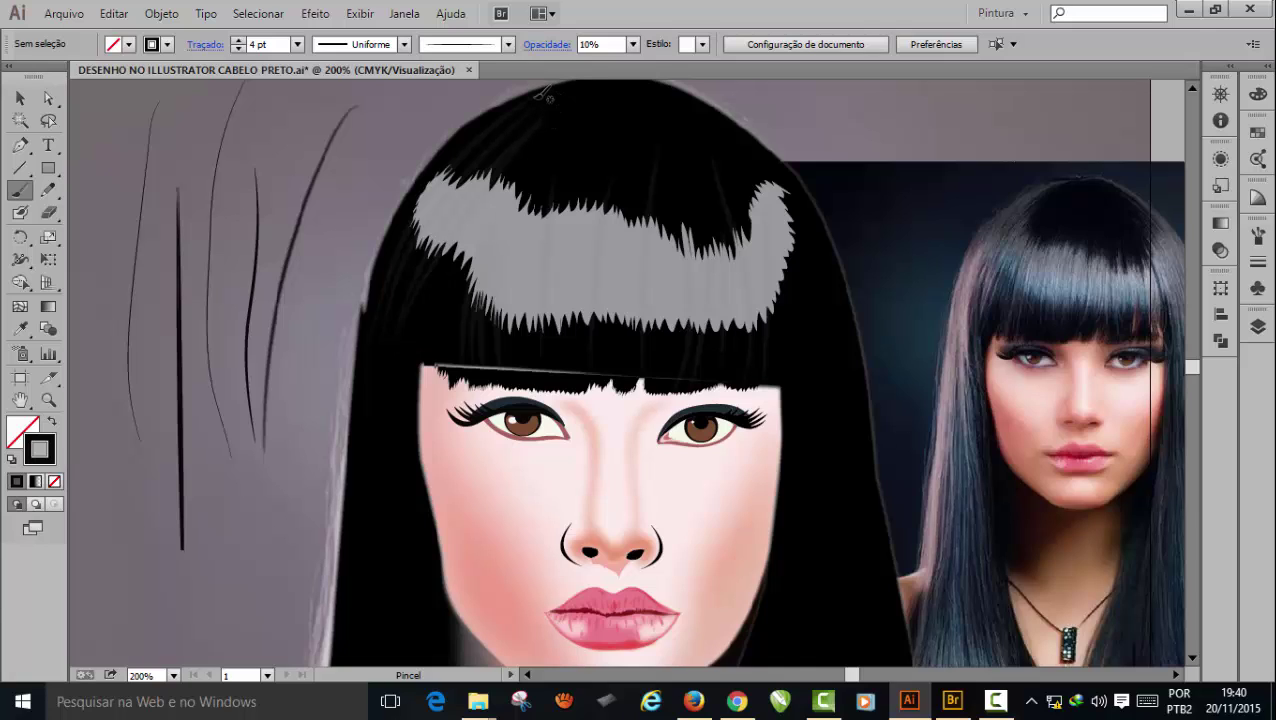
pyautogui.moveTo(418, 195)
pyautogui.mouseDown()
pyautogui.moveTo(383, 272)
pyautogui.moveTo(375, 312)
pyautogui.moveTo(406, 338)
pyautogui.mouseUp()
pyautogui.moveTo(533, 98); pyautogui.dragTo(391, 235)
pyautogui.moveTo(365, 327); pyautogui.dragTo(362, 334)
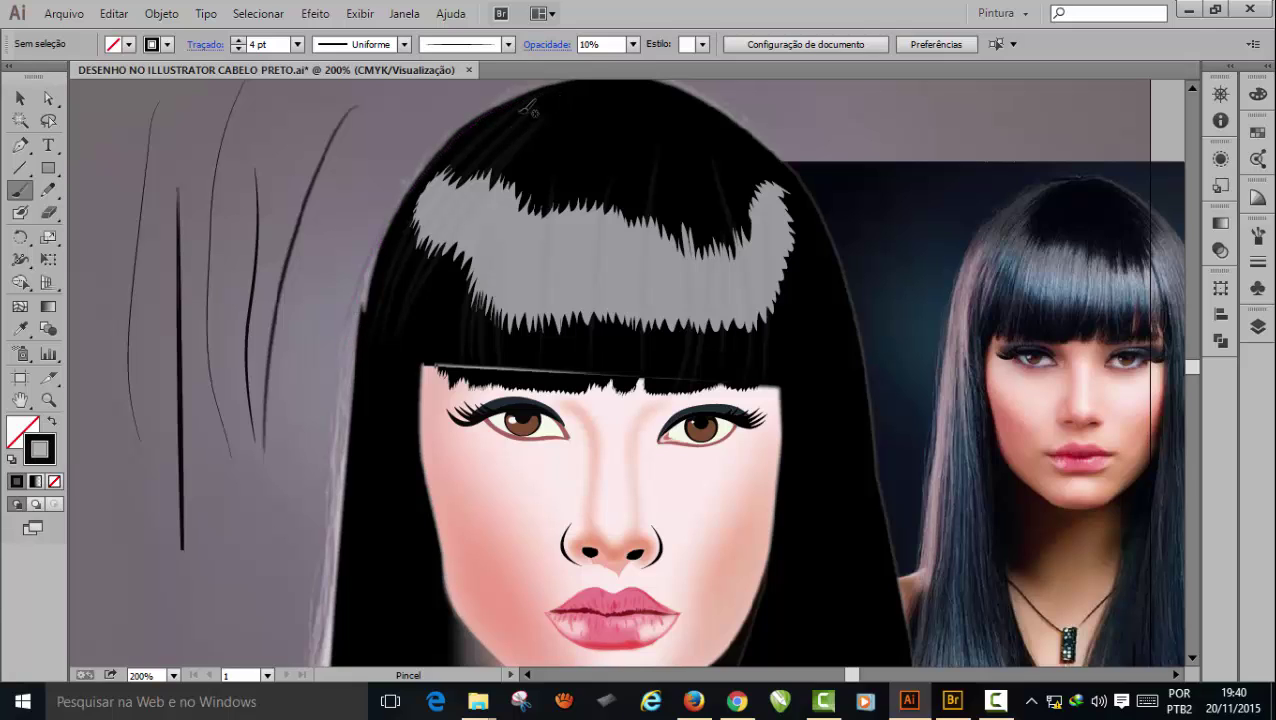
# - Paint faint long strands from the crown over the reflection's left end into the left side hair and fringe
pyautogui.moveTo(450, 196); pyautogui.dragTo(379, 394)
pyautogui.moveTo(531, 128)
pyautogui.mouseDown()
pyautogui.moveTo(421, 335)
pyautogui.moveTo(402, 405)
pyautogui.mouseUp()
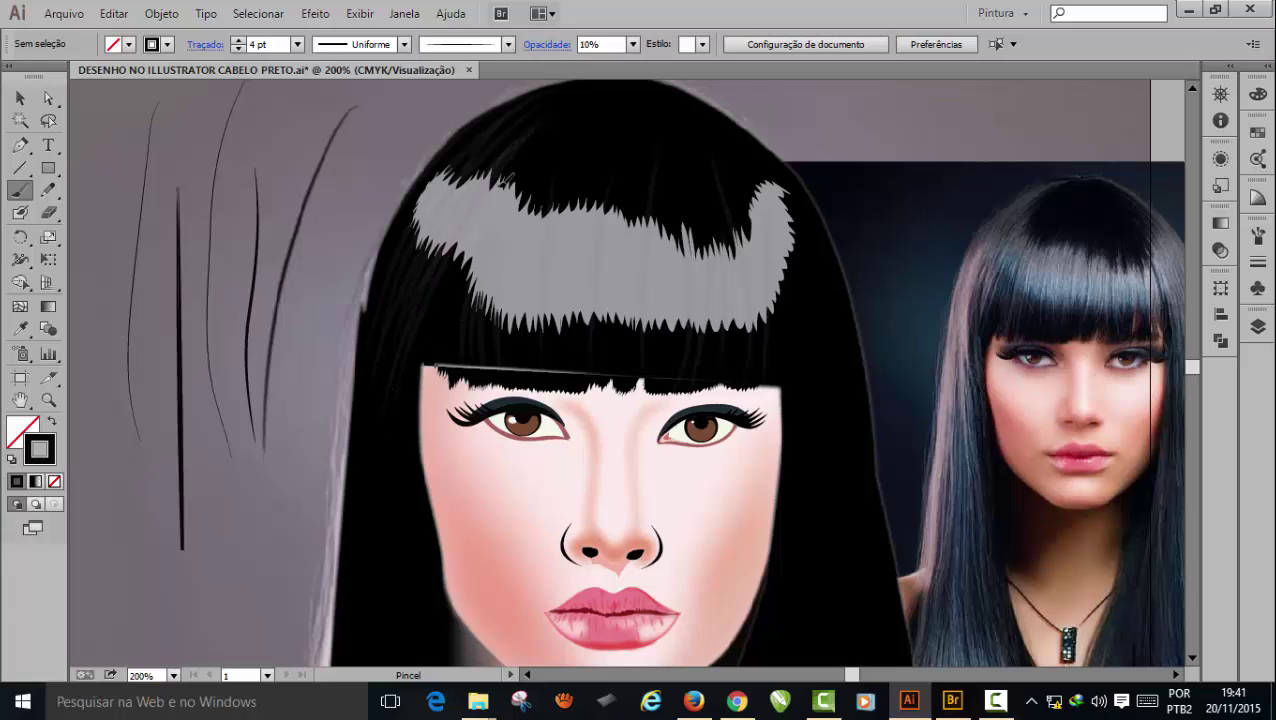
pyautogui.moveTo(517, 144)
pyautogui.mouseDown()
pyautogui.moveTo(417, 362)
pyautogui.moveTo(403, 424)
pyautogui.mouseUp()
pyautogui.moveTo(511, 146); pyautogui.dragTo(438, 346)
pyautogui.moveTo(527, 145)
pyautogui.mouseDown()
pyautogui.moveTo(444, 300)
pyautogui.moveTo(438, 354)
pyautogui.mouseUp()
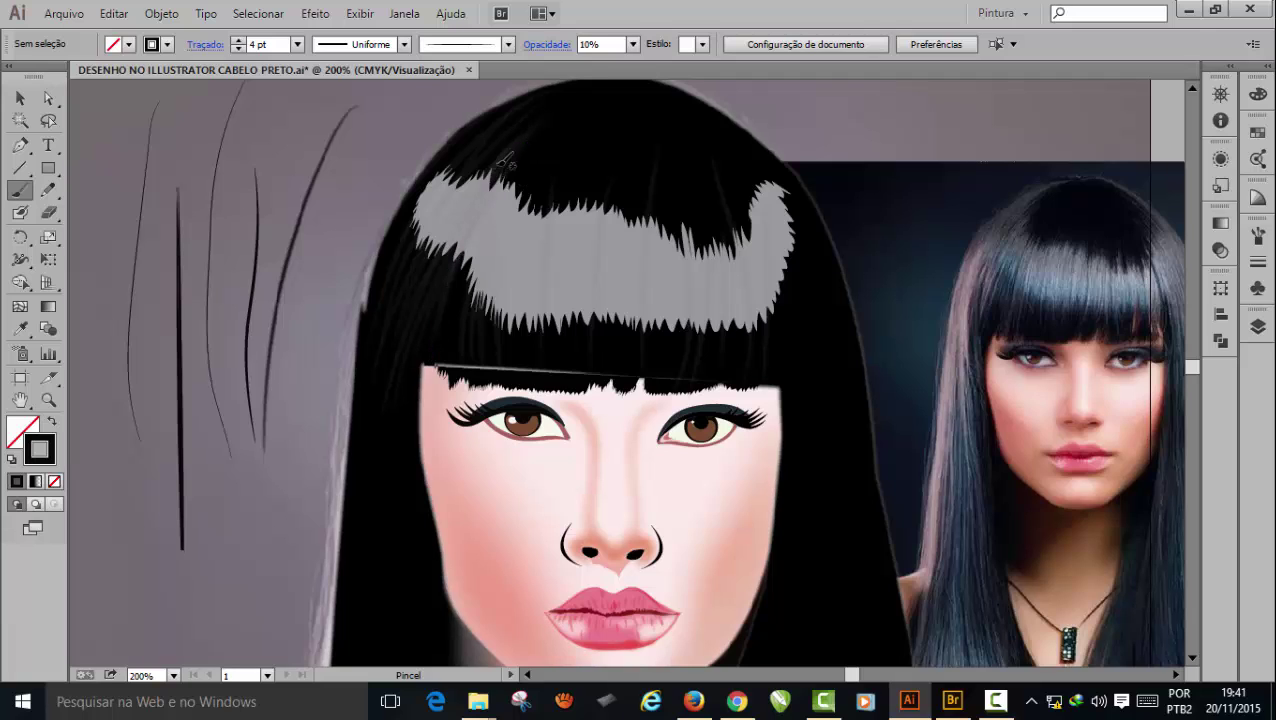
pyautogui.moveTo(502, 188)
pyautogui.mouseDown()
pyautogui.moveTo(439, 356)
pyautogui.moveTo(478, 242)
pyautogui.mouseUp()
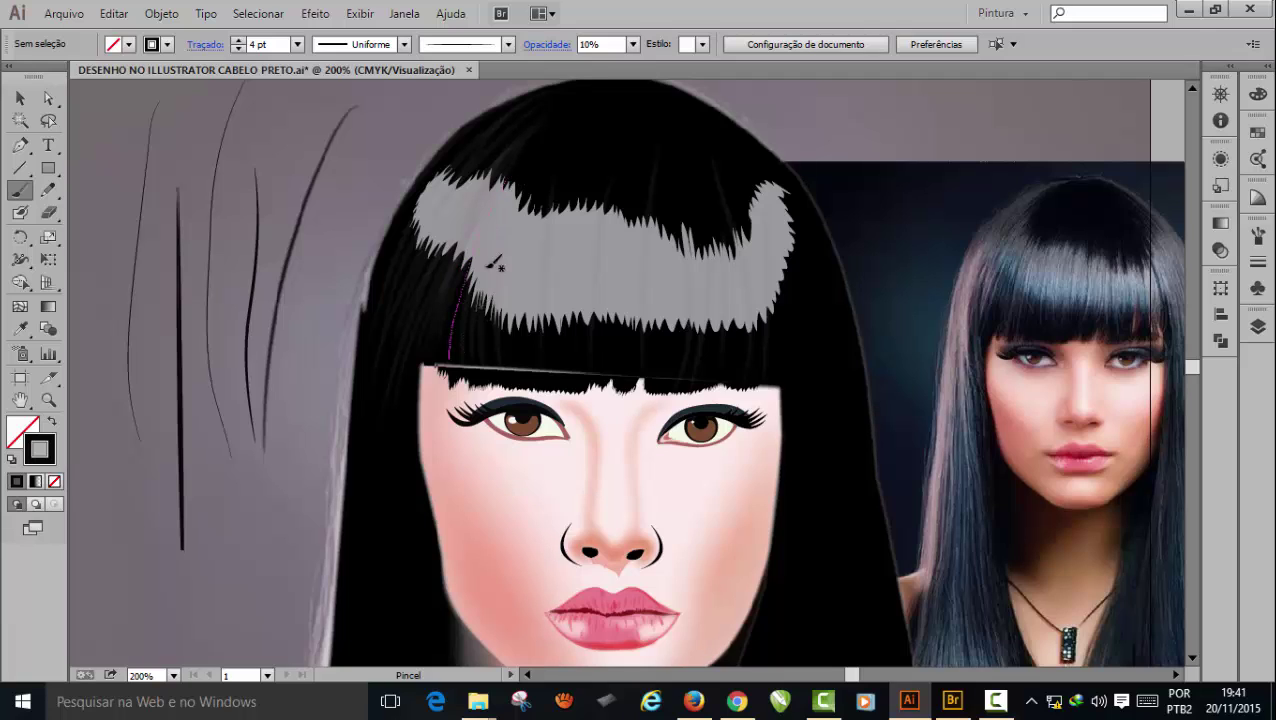
pyautogui.moveTo(450, 365)
pyautogui.mouseDown()
pyautogui.moveTo(445, 328)
pyautogui.moveTo(436, 366)
pyautogui.mouseUp()
pyautogui.moveTo(510, 228); pyautogui.dragTo(461, 361)
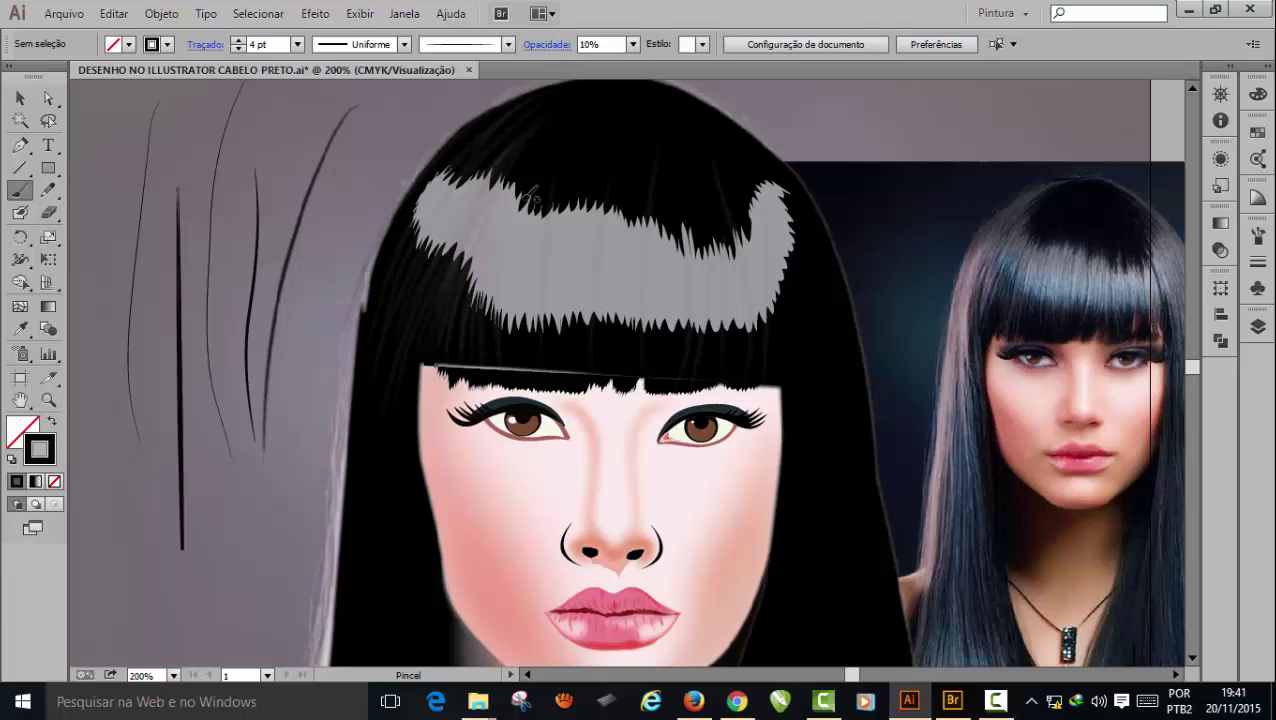
pyautogui.moveTo(528, 154); pyautogui.dragTo(468, 372)
pyautogui.moveTo(528, 168); pyautogui.dragTo(487, 339)
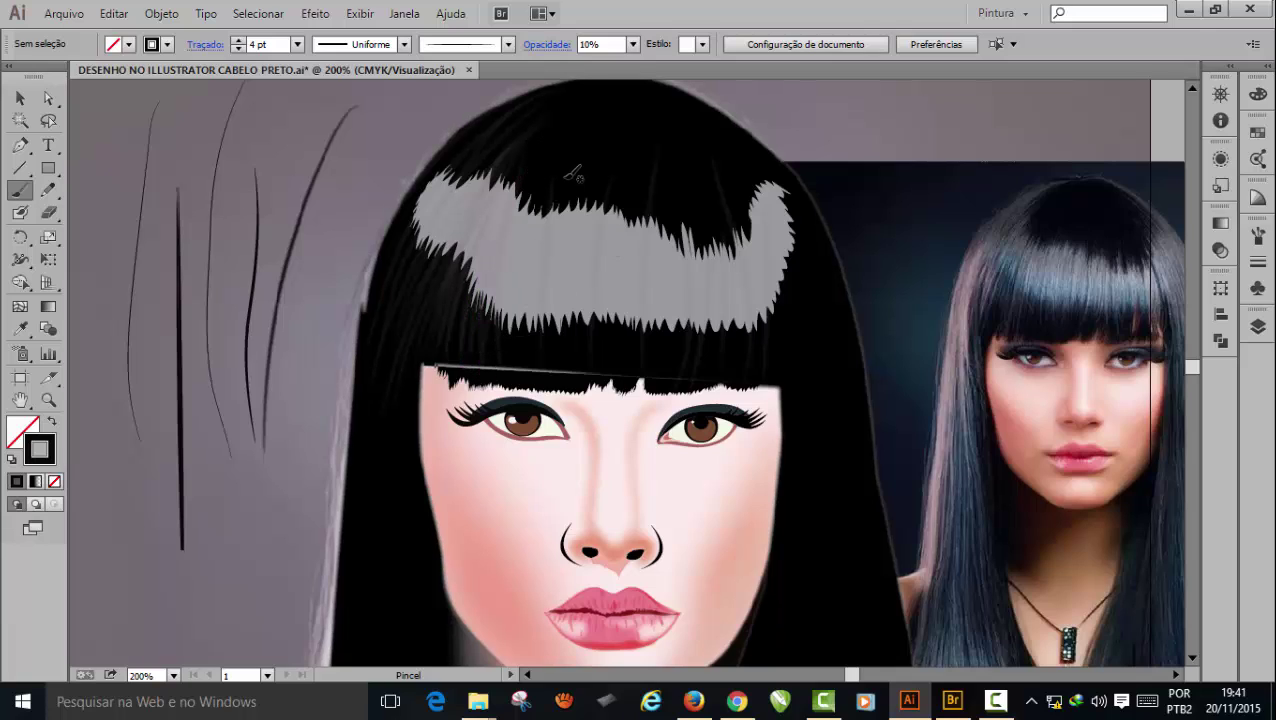
# - Paint faint strands from above the reflection down through the middle of the fringe to its lower edge
pyautogui.moveTo(545, 158); pyautogui.dragTo(493, 378)
pyautogui.moveTo(557, 150); pyautogui.dragTo(520, 319)
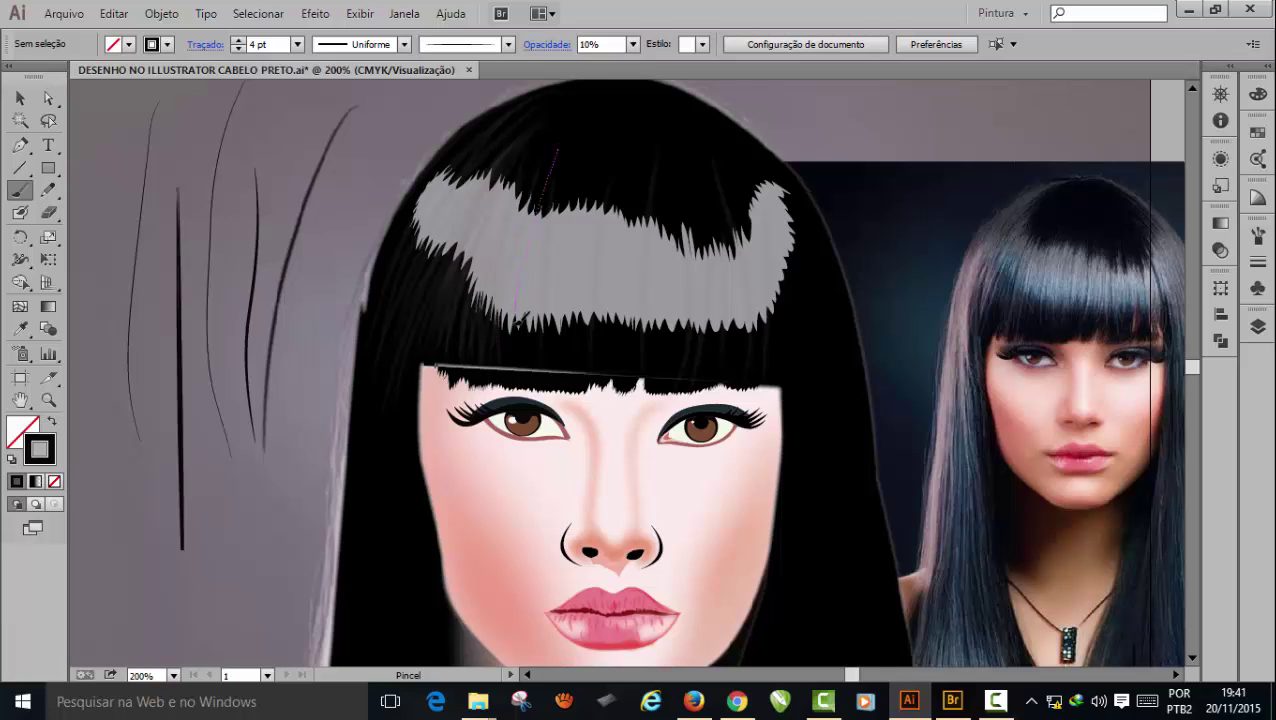
pyautogui.moveTo(567, 160)
pyautogui.mouseDown()
pyautogui.moveTo(529, 385)
pyautogui.moveTo(565, 218)
pyautogui.mouseUp()
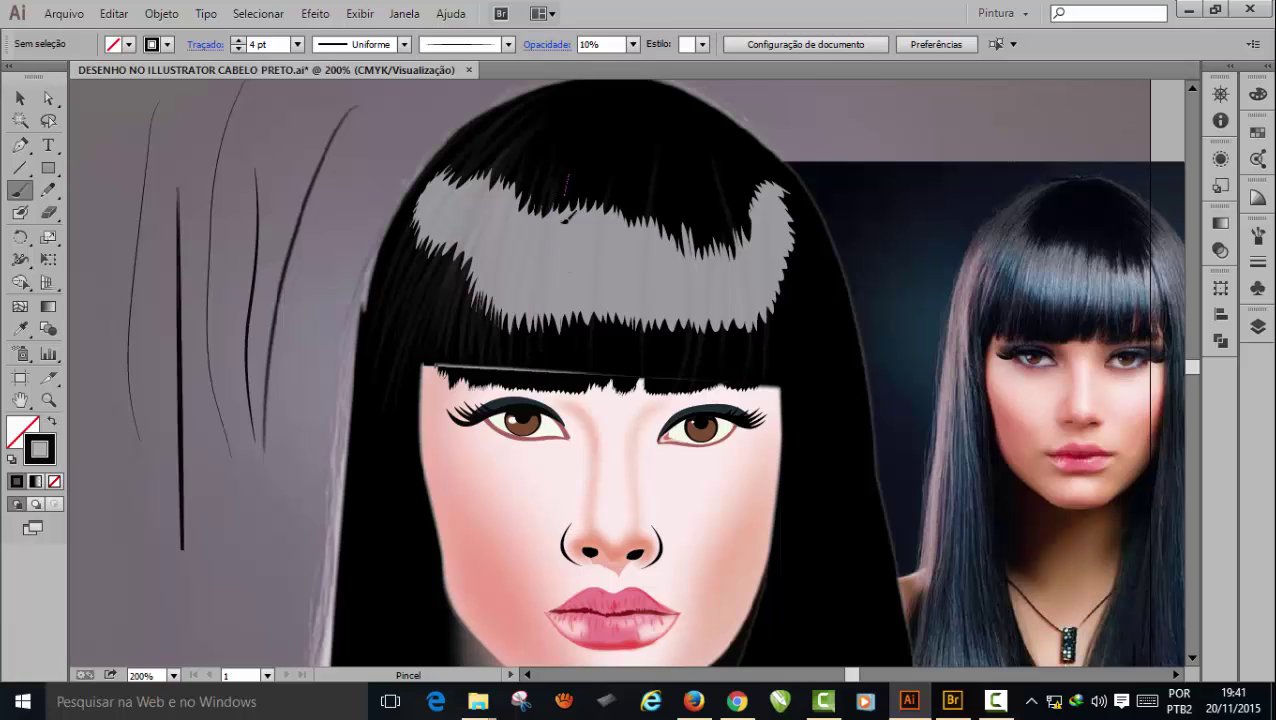
pyautogui.moveTo(587, 176); pyautogui.dragTo(556, 393)
pyautogui.moveTo(594, 180); pyautogui.dragTo(578, 376)
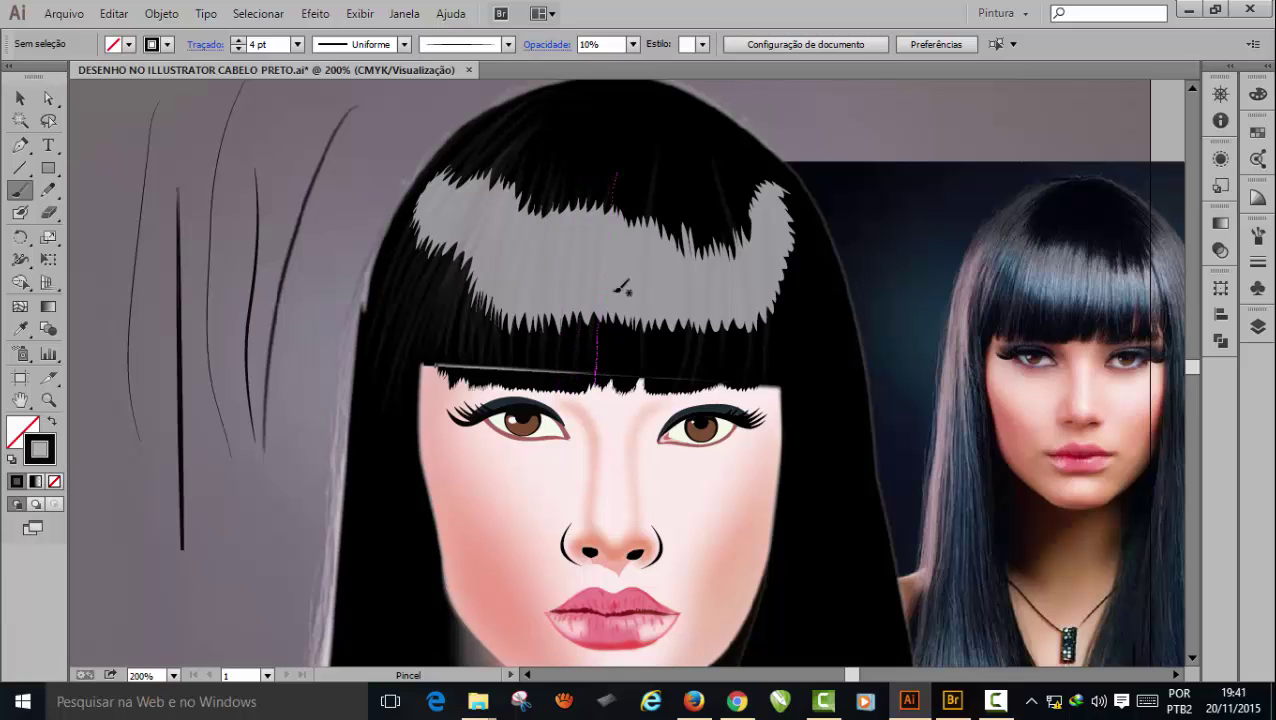
pyautogui.moveTo(634, 215)
pyautogui.mouseDown()
pyautogui.moveTo(621, 389)
pyautogui.moveTo(615, 291)
pyautogui.mouseUp()
pyautogui.moveTo(632, 346); pyautogui.dragTo(624, 382)
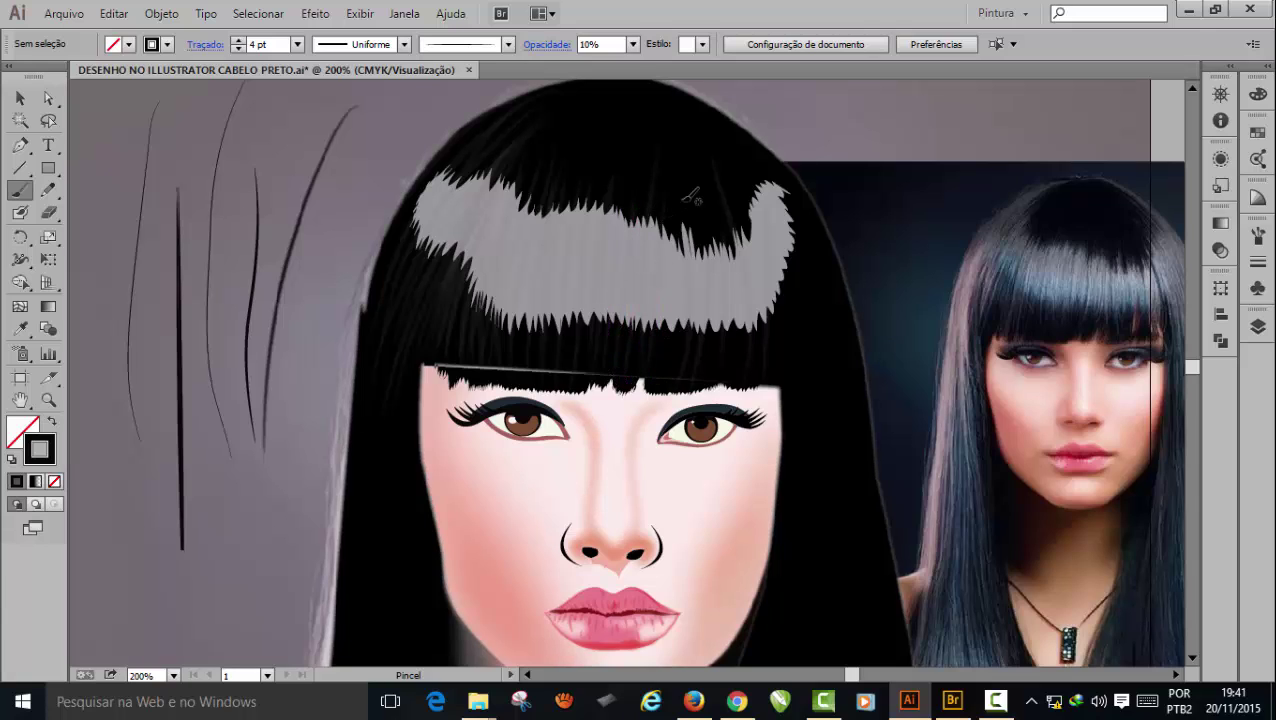
pyautogui.moveTo(680, 204); pyautogui.dragTo(661, 388)
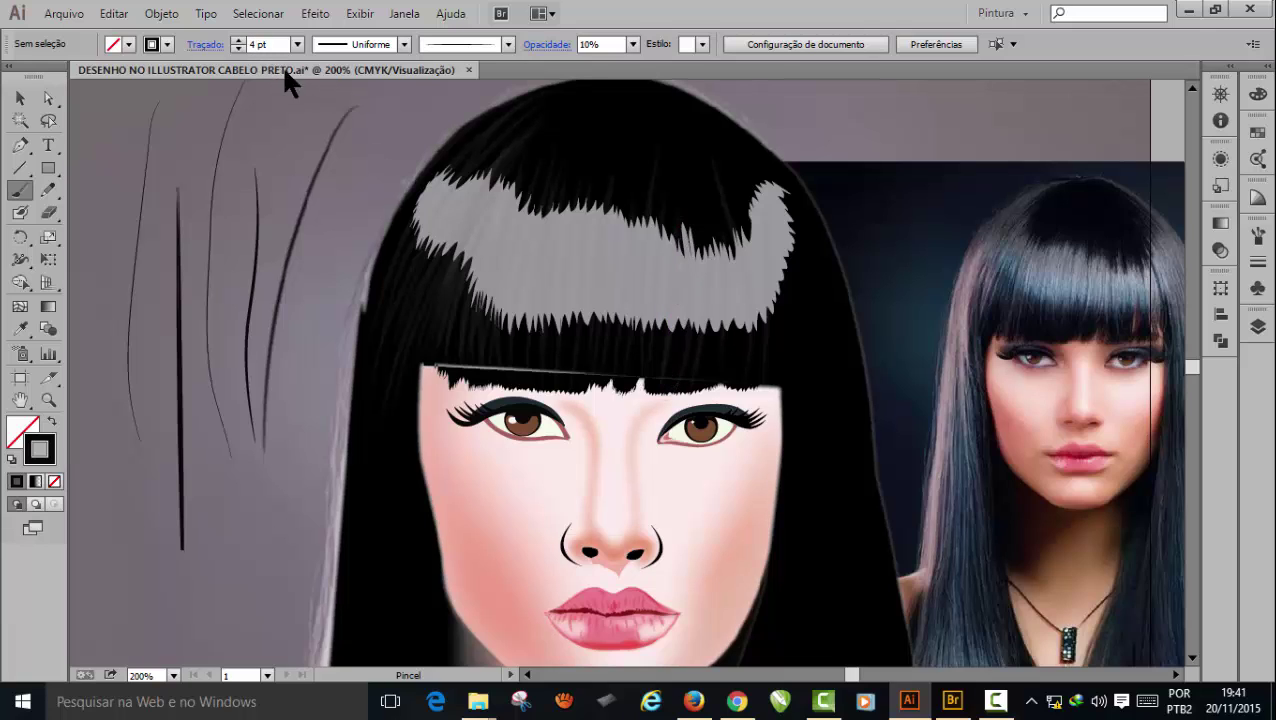
# - Paint faint strands from above the reflection's right end down through the right part of the fringe to its lower edge
pyautogui.moveTo(689, 212); pyautogui.dragTo(669, 386)
pyautogui.moveTo(701, 208); pyautogui.dragTo(689, 308)
pyautogui.moveTo(676, 382); pyautogui.dragTo(672, 383)
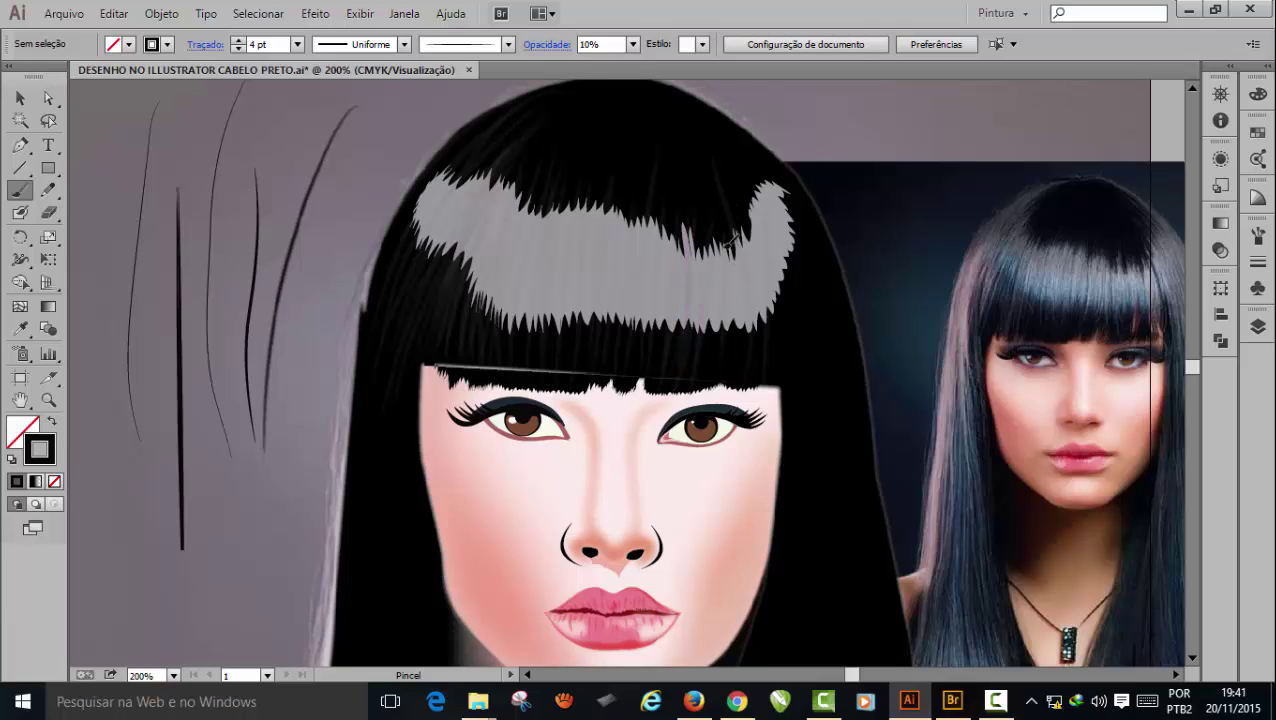
pyautogui.moveTo(722, 230); pyautogui.dragTo(705, 383)
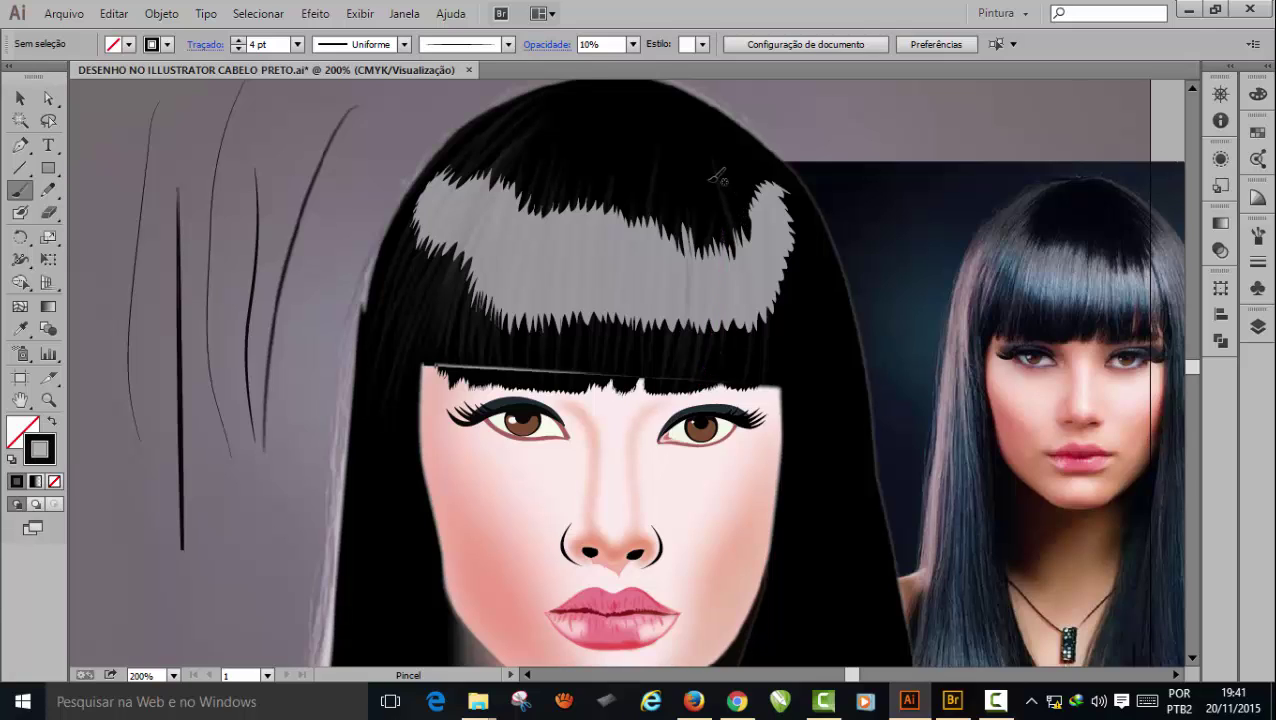
pyautogui.moveTo(707, 188); pyautogui.dragTo(714, 378)
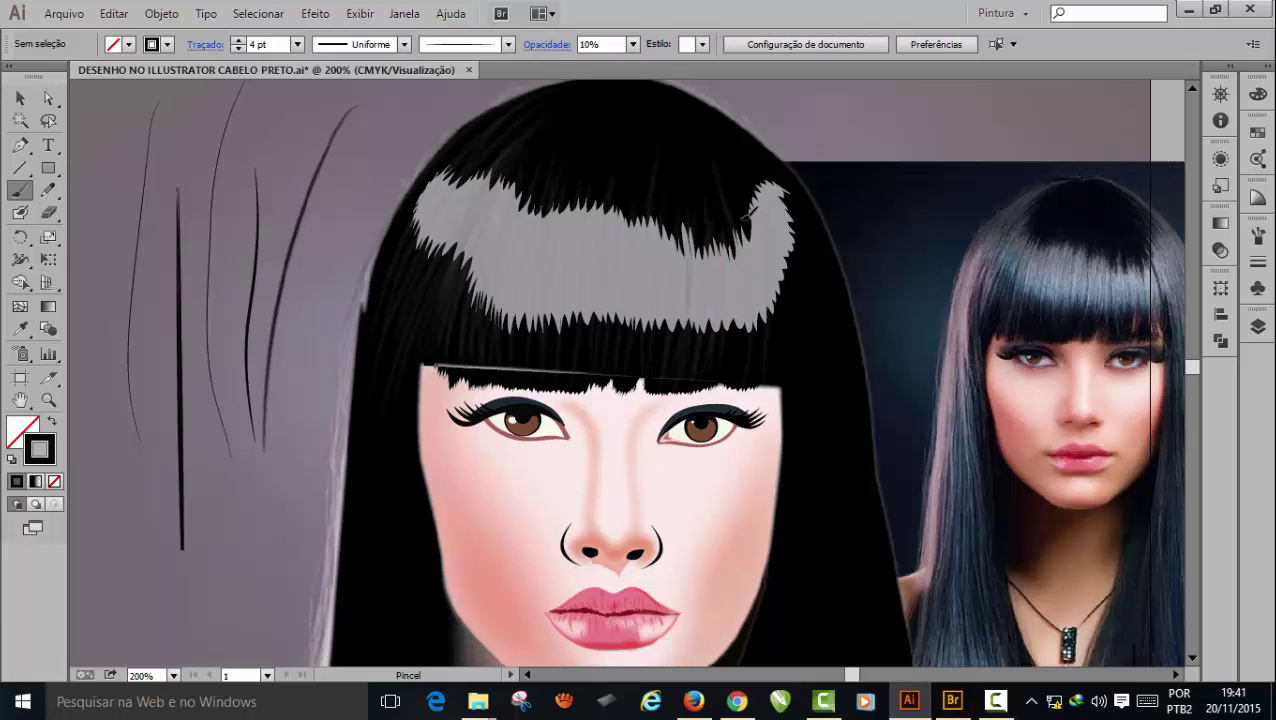
pyautogui.moveTo(742, 218); pyautogui.dragTo(735, 380)
pyautogui.moveTo(754, 222)
pyautogui.mouseDown()
pyautogui.moveTo(757, 385)
pyautogui.moveTo(765, 360)
pyautogui.moveTo(766, 380)
pyautogui.mouseUp()
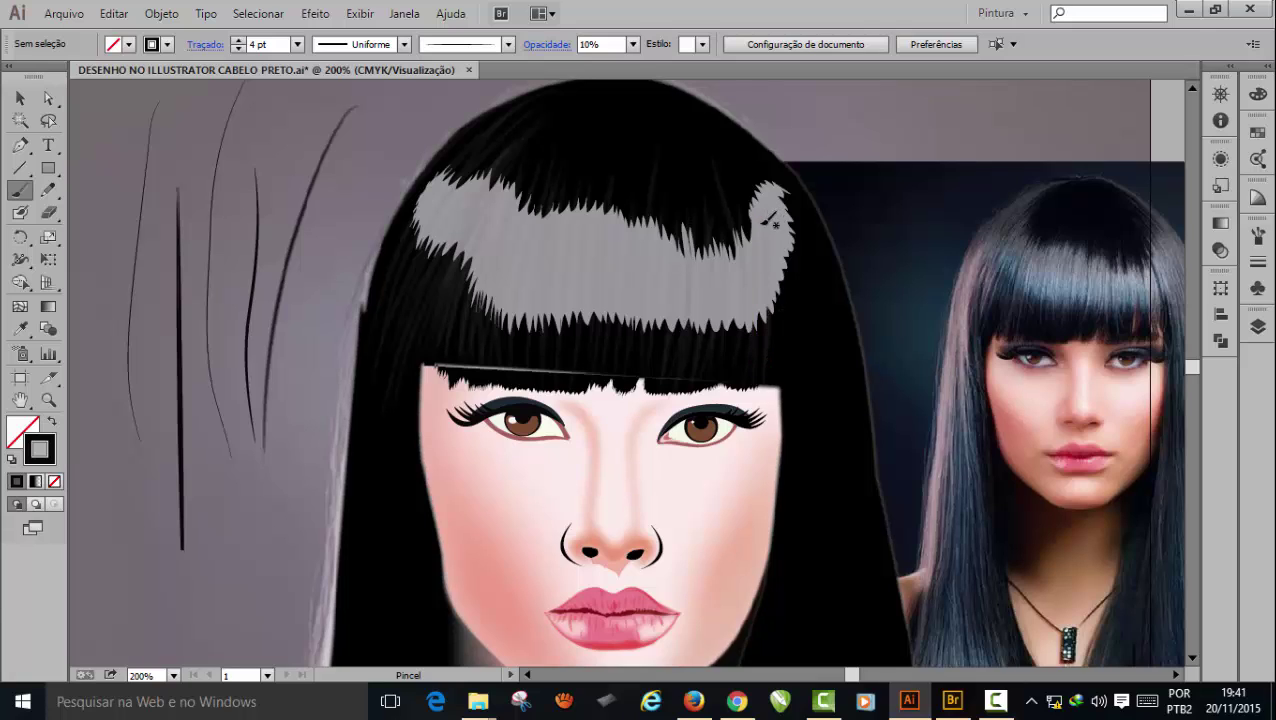
pyautogui.moveTo(763, 224); pyautogui.dragTo(766, 380)
pyautogui.moveTo(768, 250); pyautogui.dragTo(770, 378)
pyautogui.moveTo(779, 272)
pyautogui.mouseDown()
pyautogui.moveTo(770, 381)
pyautogui.moveTo(784, 283)
pyautogui.moveTo(773, 380)
pyautogui.mouseUp()
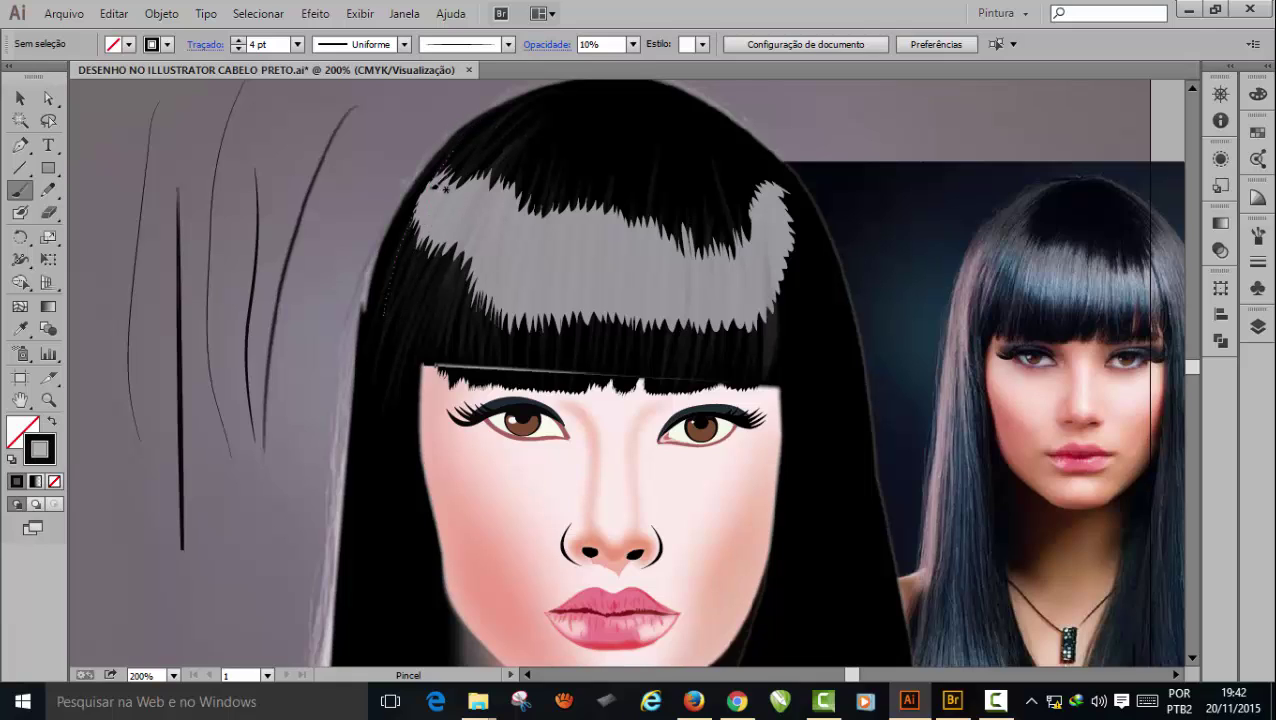
# - Paint faint strands down the hair's outer left edge, from beside the reflection to beside the face
pyautogui.moveTo(441, 166)
pyautogui.mouseDown()
pyautogui.moveTo(382, 290)
pyautogui.moveTo(373, 352)
pyautogui.mouseUp()
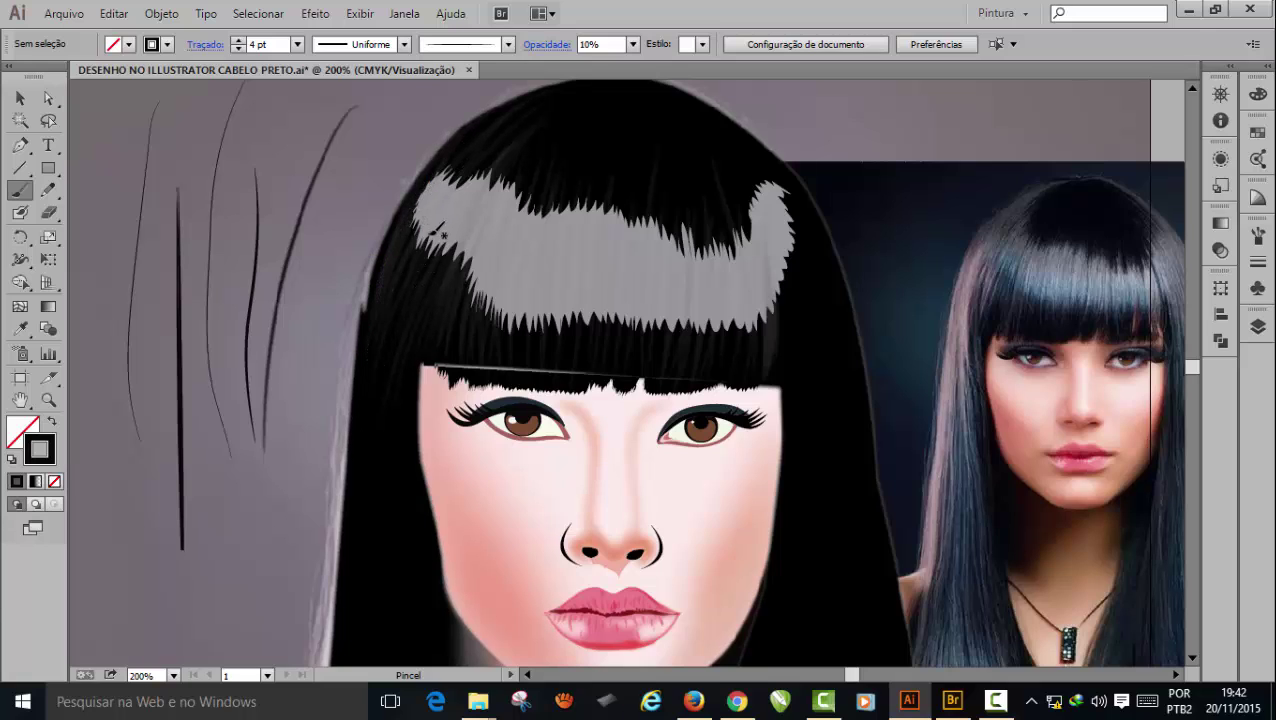
pyautogui.moveTo(401, 237); pyautogui.dragTo(364, 432)
pyautogui.moveTo(388, 258); pyautogui.dragTo(357, 492)
pyautogui.scroll(-2, 405, 330)
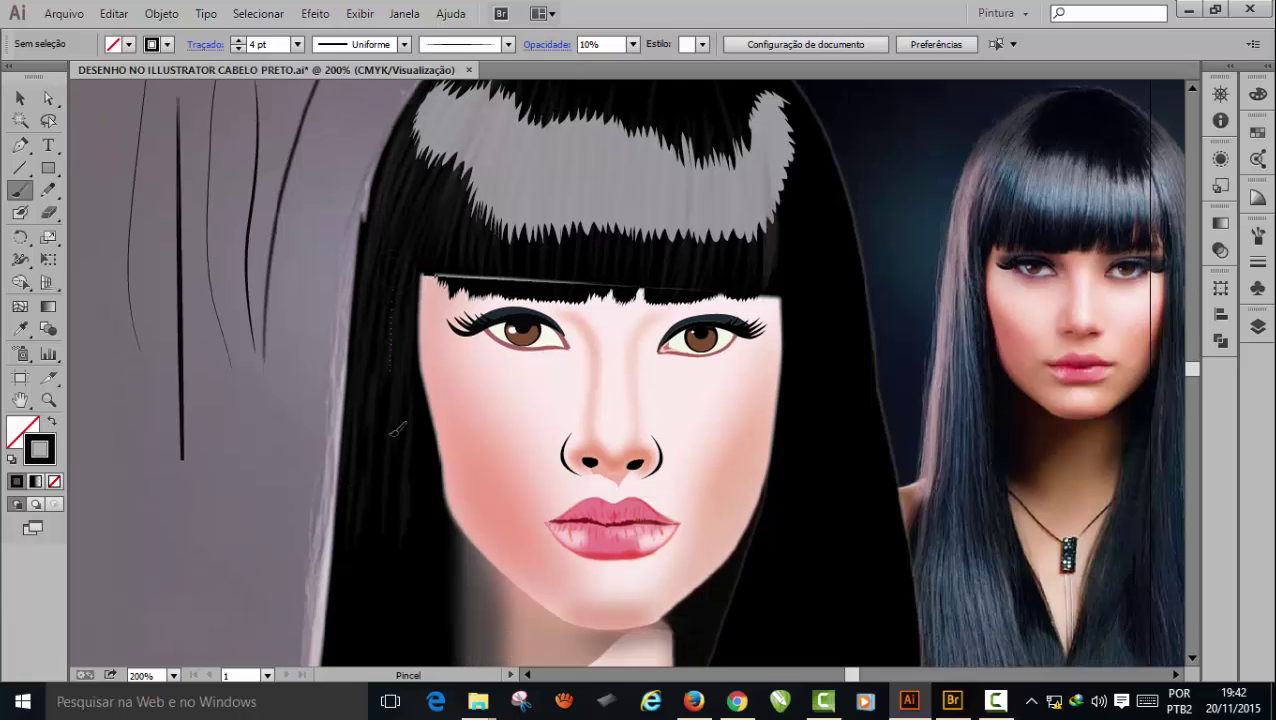
# - Paint faint long strands down the right side hair, from beside the reflection to beside the cheek
pyautogui.moveTo(803, 120)
pyautogui.mouseDown()
pyautogui.moveTo(806, 318)
pyautogui.moveTo(838, 288)
pyautogui.moveTo(852, 330)
pyautogui.mouseUp()
pyautogui.moveTo(800, 312)
pyautogui.mouseDown()
pyautogui.moveTo(783, 492)
pyautogui.moveTo(803, 440)
pyautogui.mouseUp()
pyautogui.moveTo(828, 296); pyautogui.dragTo(833, 418)
pyautogui.moveTo(840, 334); pyautogui.dragTo(846, 472)
pyautogui.moveTo(846, 266); pyautogui.dragTo(880, 508)
# - Paint faint strands down the lower right lengths of the hair, from below the jaw past the shoulder
pyautogui.click(1190, 659)
pyautogui.click(1190, 659)
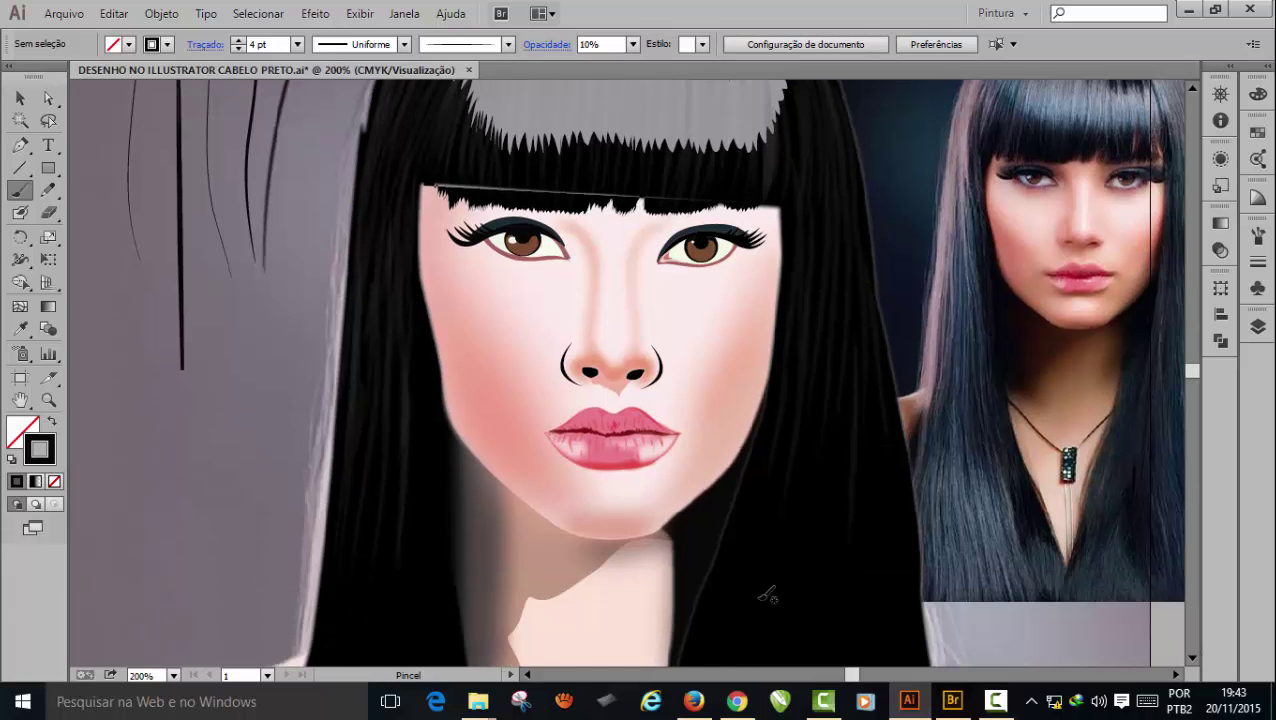
pyautogui.hotkey('ctrl', '-')
pyautogui.hotkey('ctrl', '-')
pyautogui.click(1190, 659)
pyautogui.moveTo(706, 328); pyautogui.dragTo(684, 480)
pyautogui.moveTo(728, 386); pyautogui.dragTo(703, 598)
pyautogui.moveTo(1192, 373); pyautogui.dragTo(1192, 352)
pyautogui.click(1191, 658)
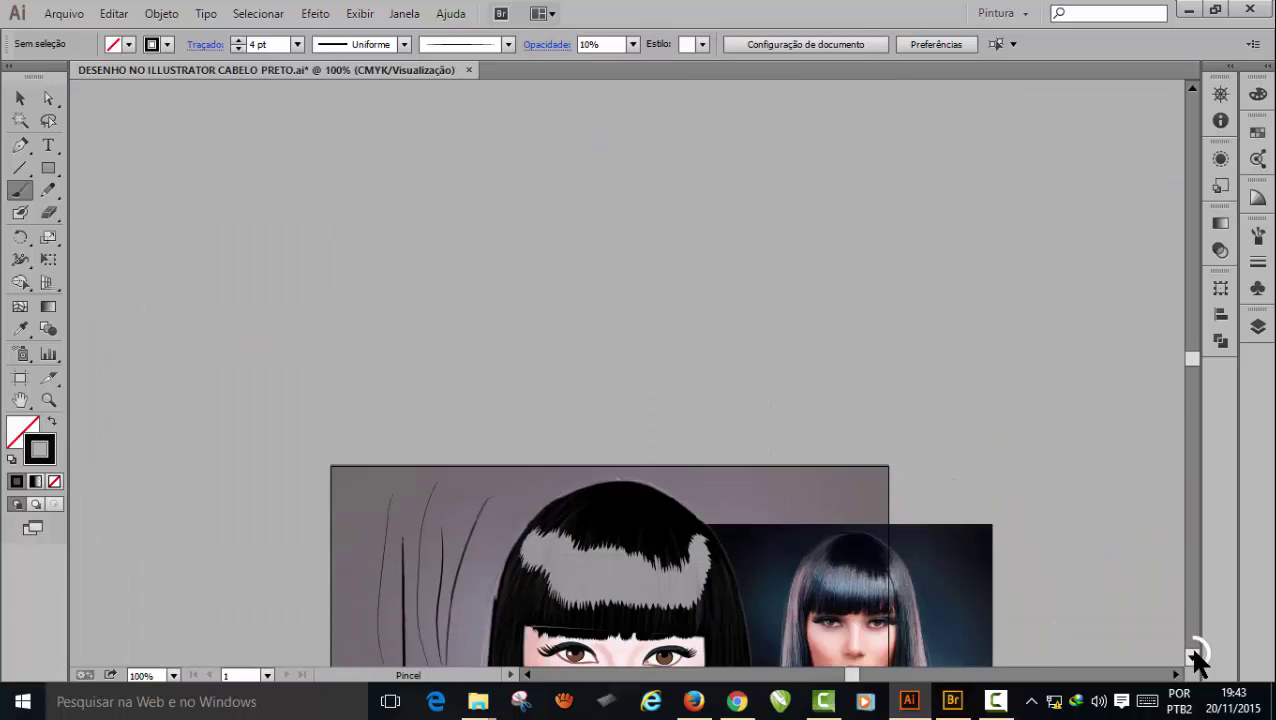
pyautogui.click(1191, 658)
pyautogui.moveTo(750, 312)
pyautogui.mouseDown()
pyautogui.moveTo(747, 449)
pyautogui.moveTo(765, 493)
pyautogui.mouseUp()
# - Paint faint strands through the lower left lengths of the hair, fanning out down to the tips
pyautogui.click(1192, 97)
pyautogui.click(1191, 657)
pyautogui.click(1191, 648)
pyautogui.click(1192, 96)
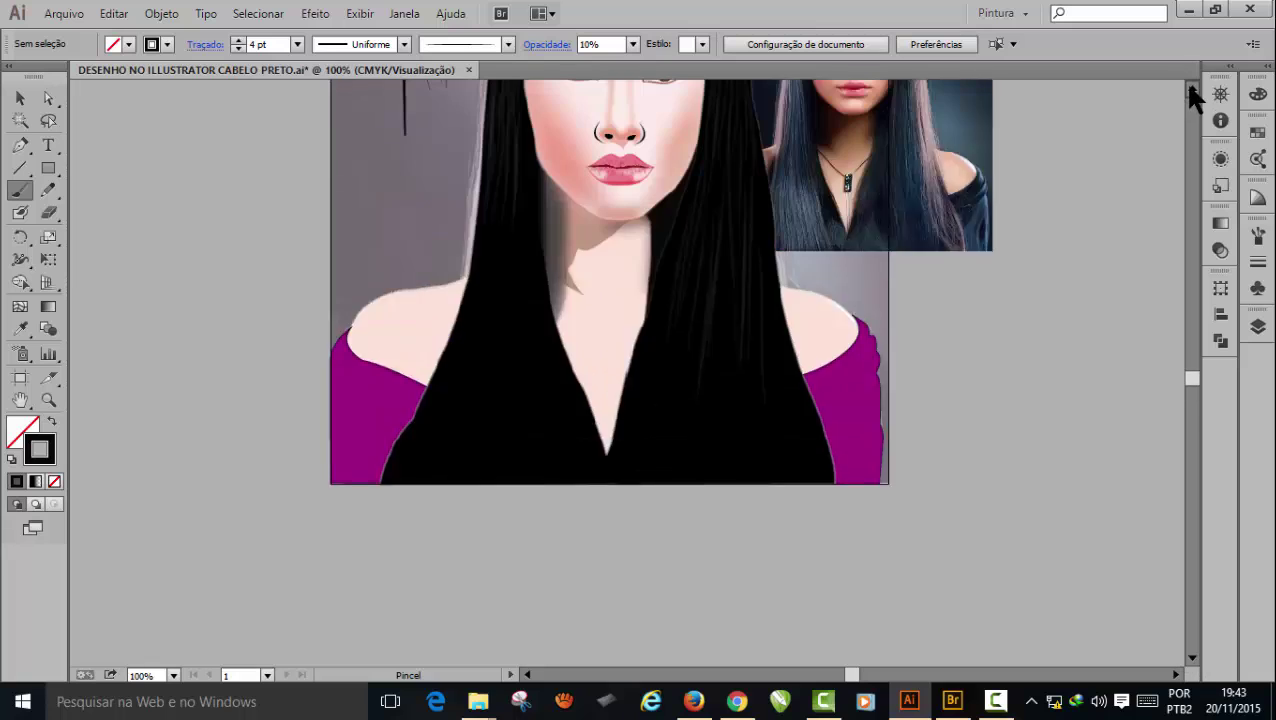
pyautogui.click(1192, 88)
pyautogui.click(1192, 88)
pyautogui.click(1192, 88)
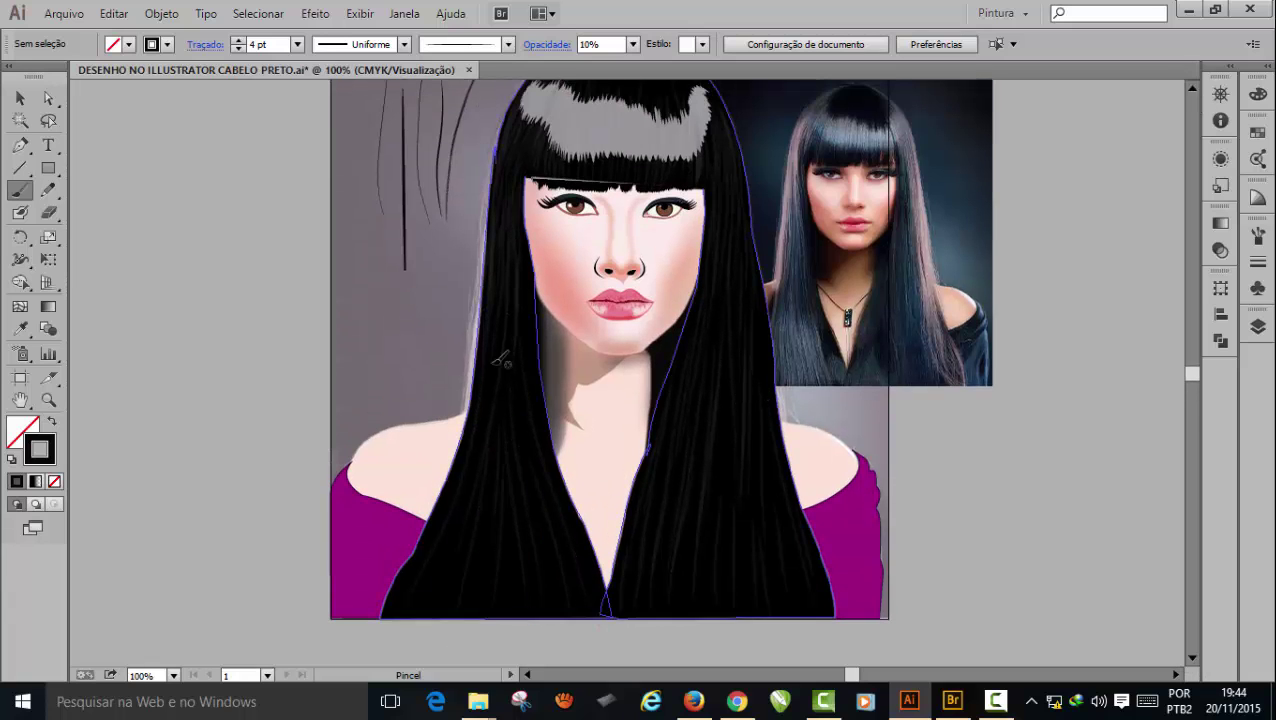
pyautogui.moveTo(509, 430); pyautogui.dragTo(511, 600)
pyautogui.moveTo(550, 440); pyautogui.dragTo(574, 636)
pyautogui.moveTo(508, 450); pyautogui.dragTo(545, 630)
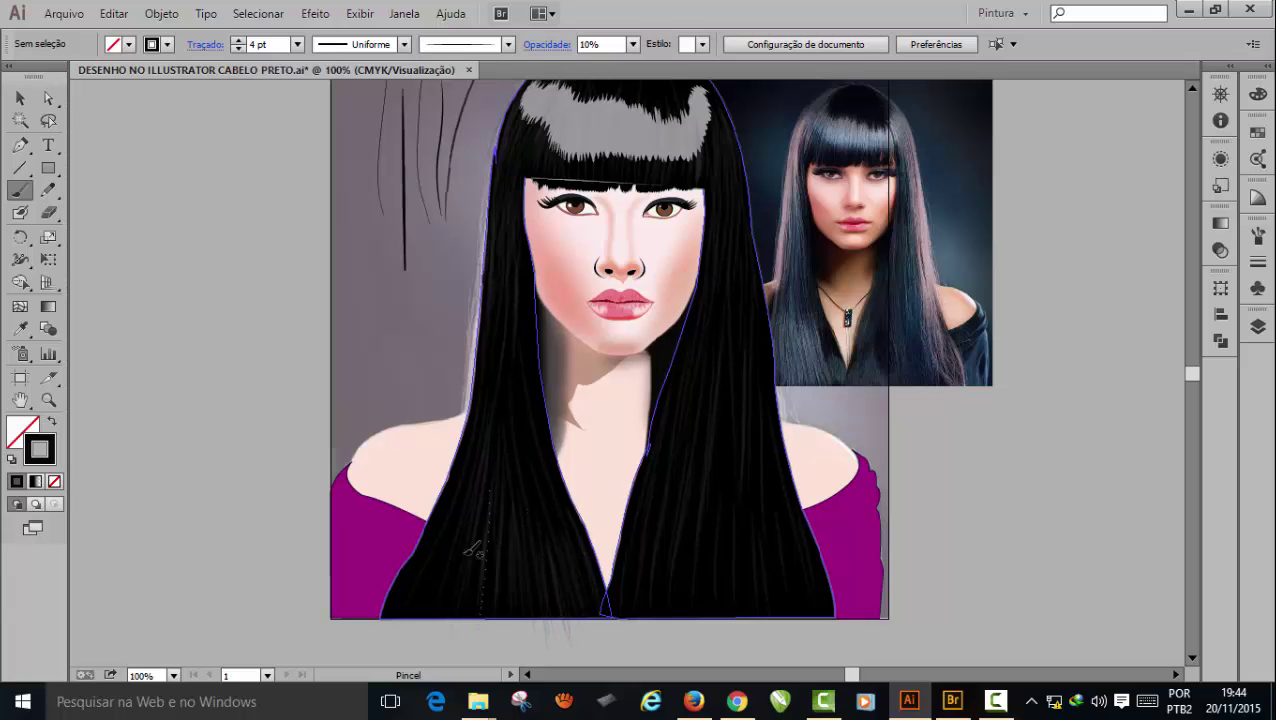
pyautogui.moveTo(472, 550); pyautogui.dragTo(422, 634)
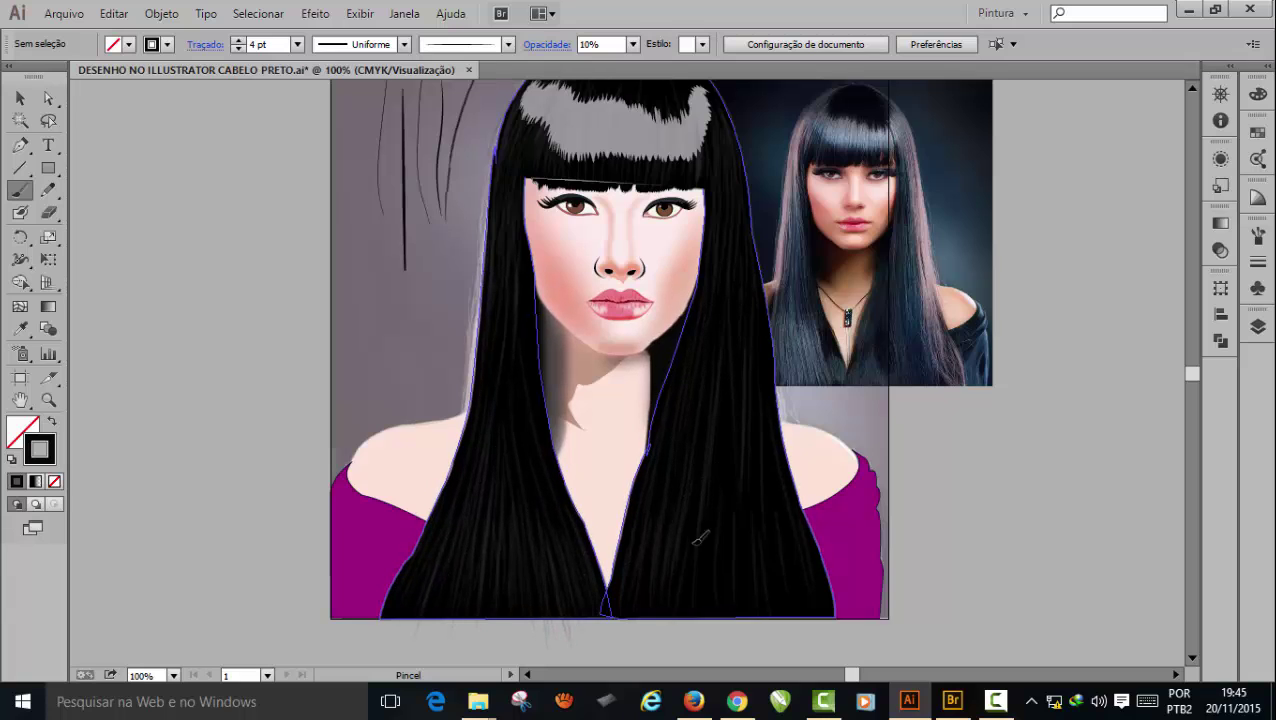
# - Paint long faint strands along the outer edges of both hair sides, down to the portrait's lower border
pyautogui.scroll(10, 792, 612)
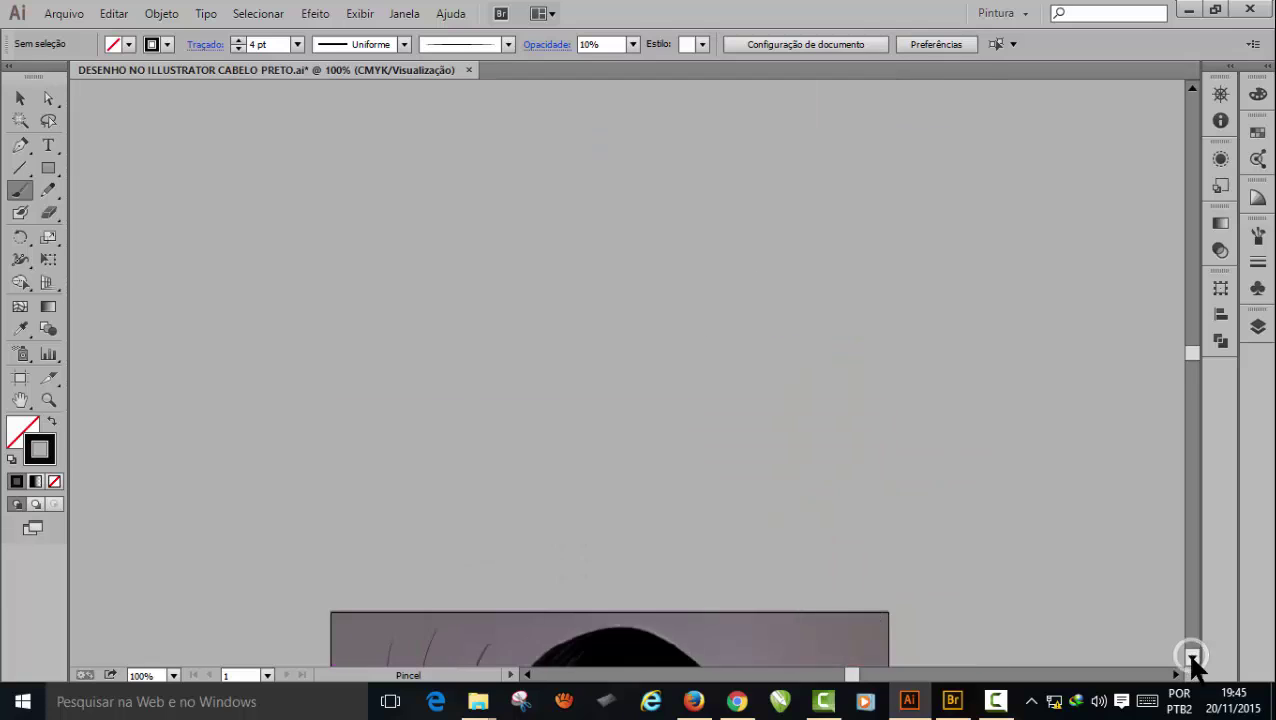
pyautogui.click(1192, 658)
pyautogui.scroll(10, 768, 305)
pyautogui.click(1192, 658)
pyautogui.click(1192, 89)
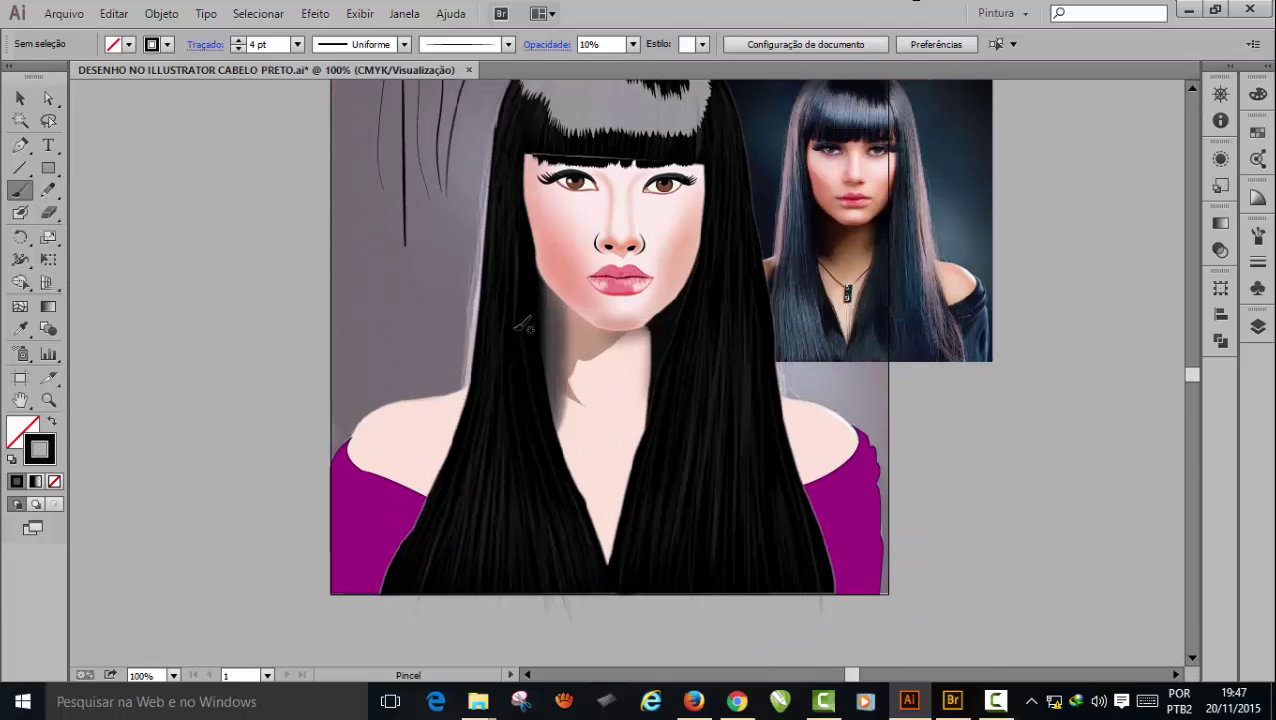
pyautogui.moveTo(482, 290); pyautogui.dragTo(443, 507)
pyautogui.moveTo(487, 257); pyautogui.dragTo(415, 524)
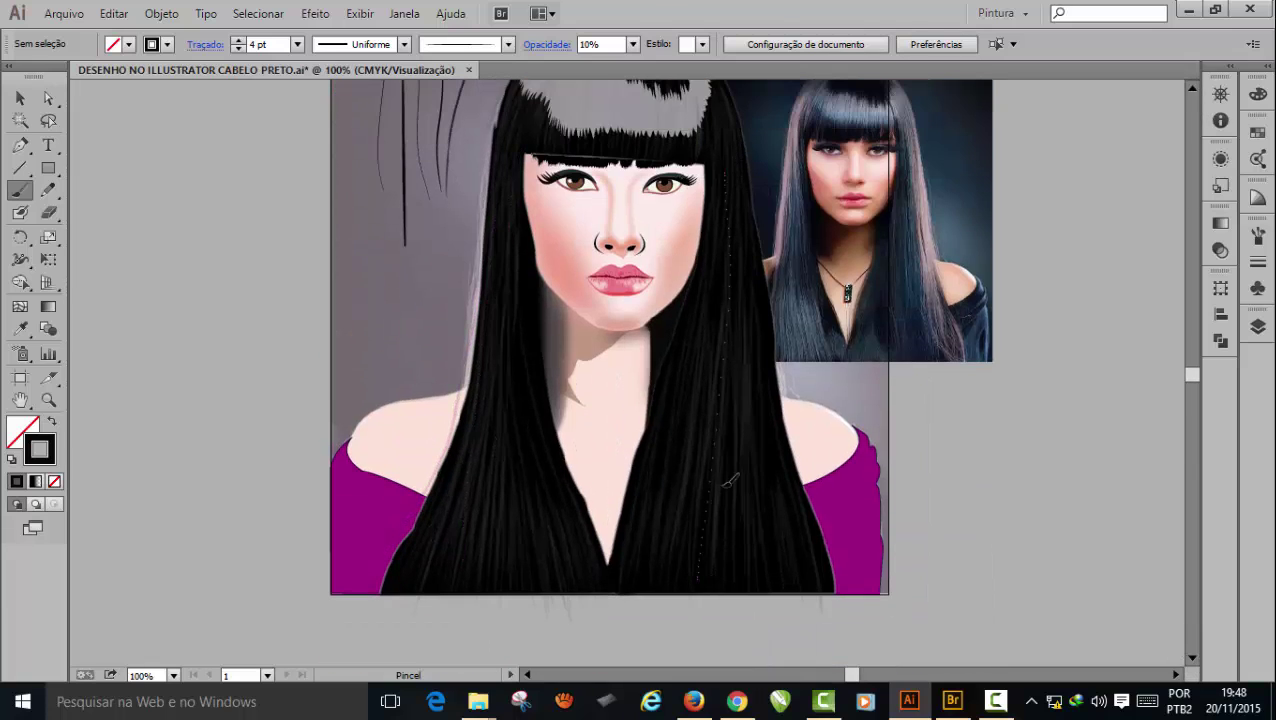
pyautogui.moveTo(755, 272); pyautogui.dragTo(778, 526)
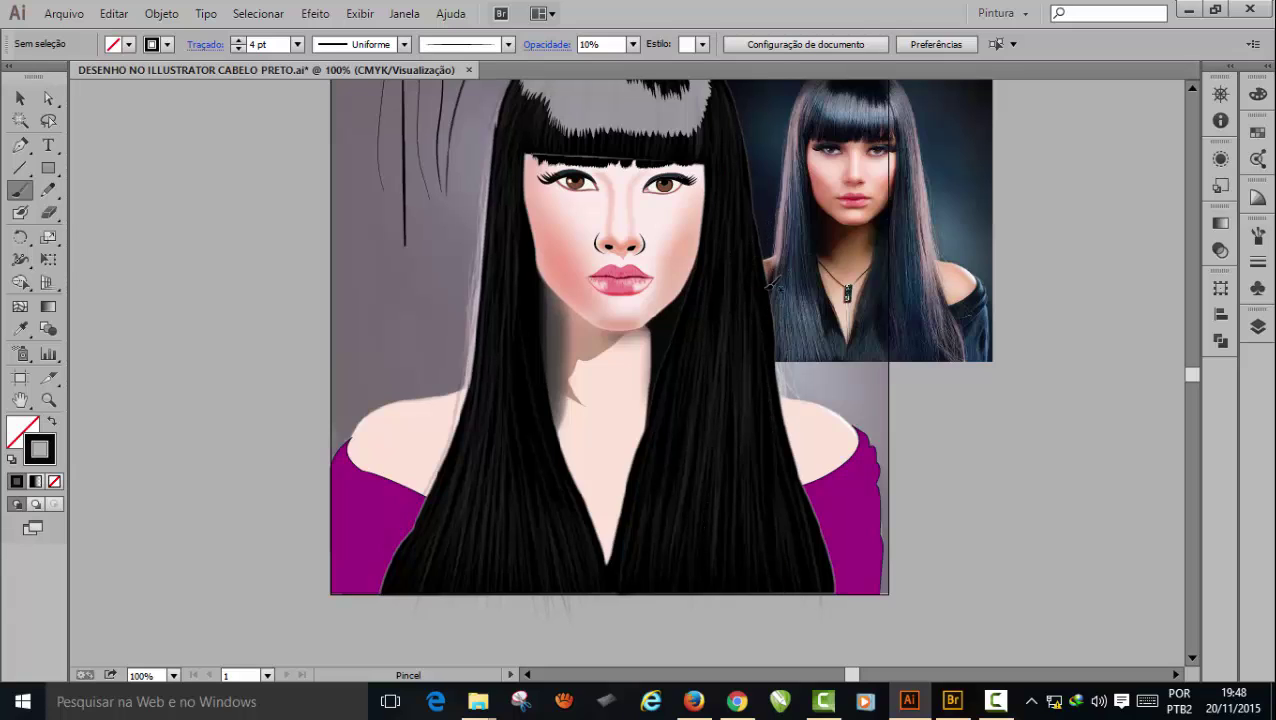
pyautogui.moveTo(778, 590); pyautogui.dragTo(785, 620)
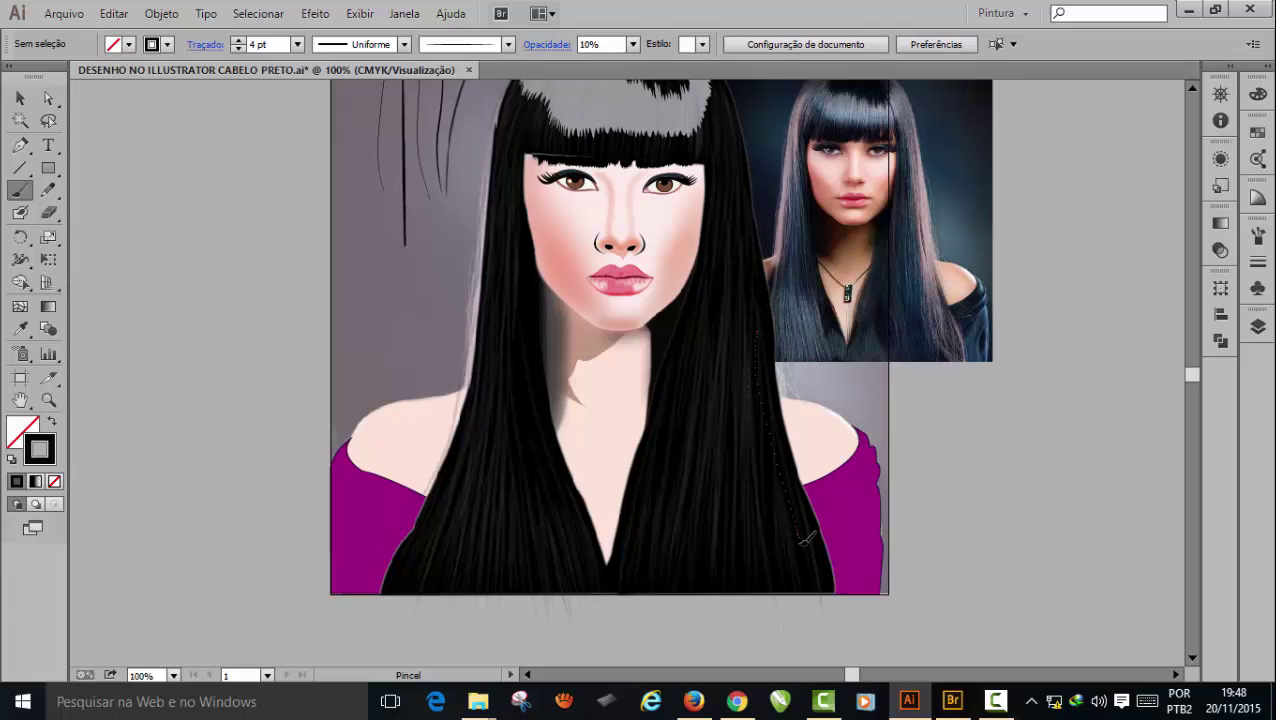
pyautogui.moveTo(805, 540); pyautogui.dragTo(800, 538)
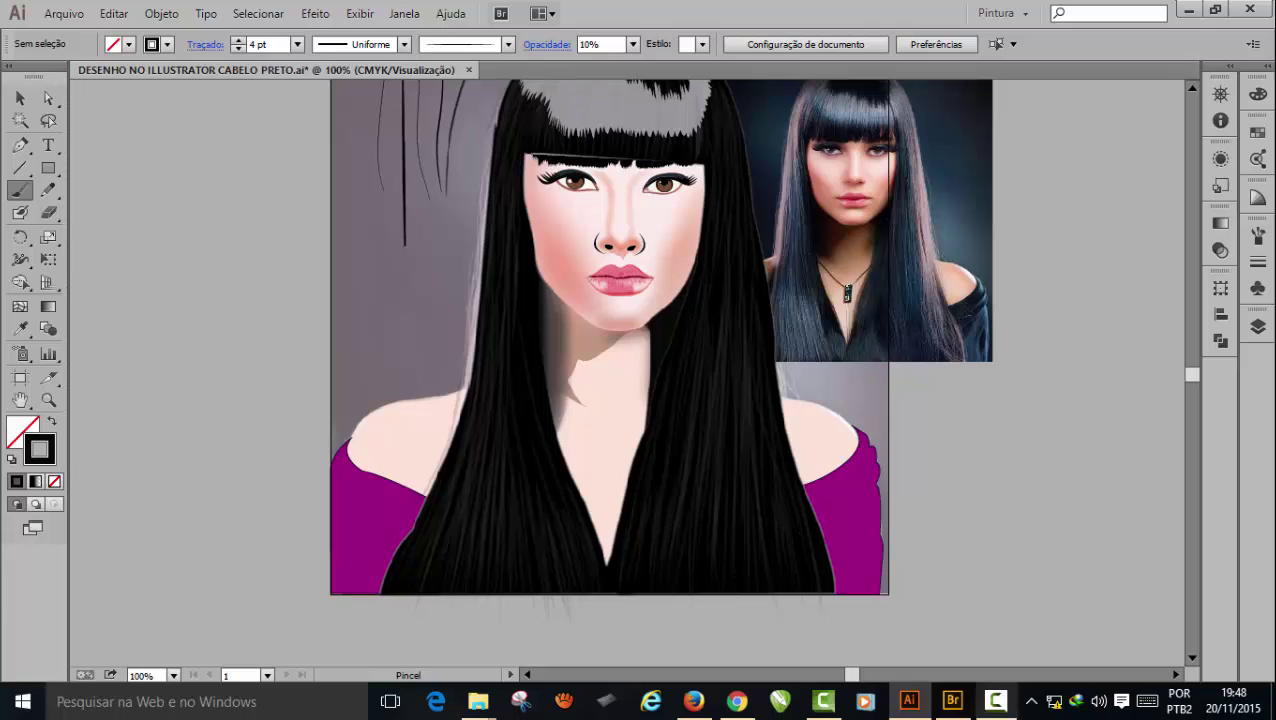
pyautogui.click(996, 701)
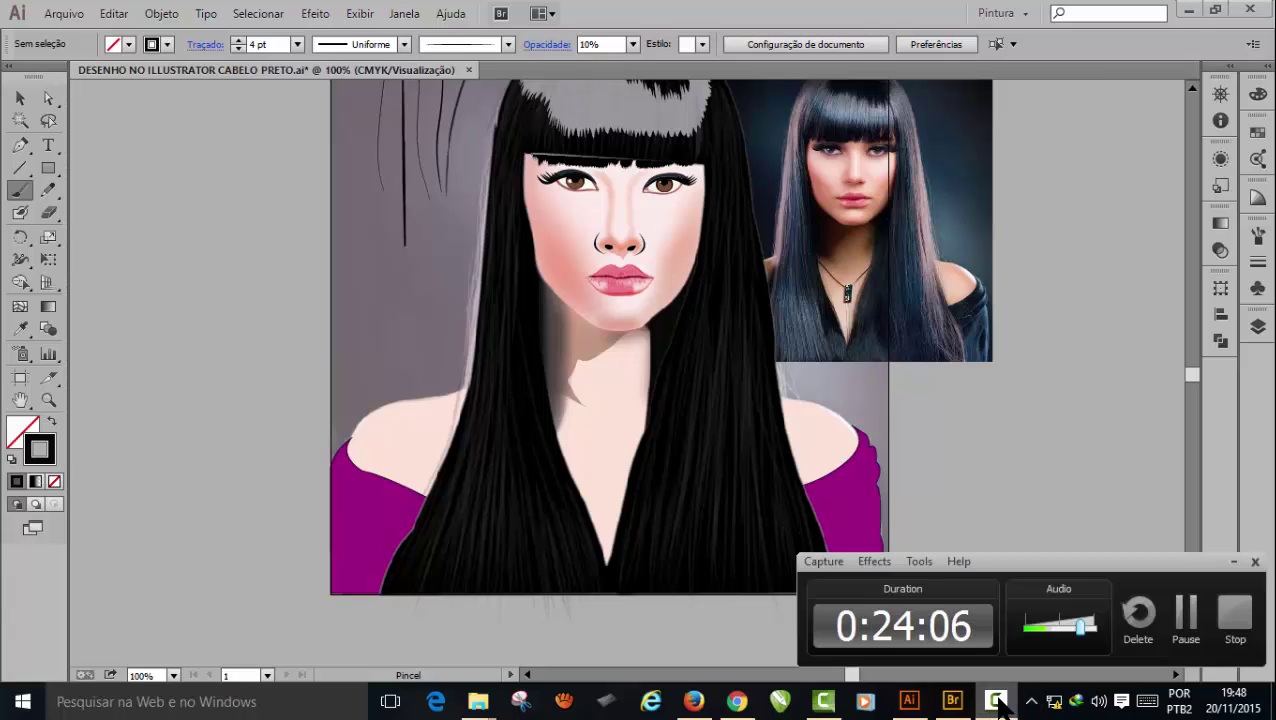
pyautogui.click(996, 701)
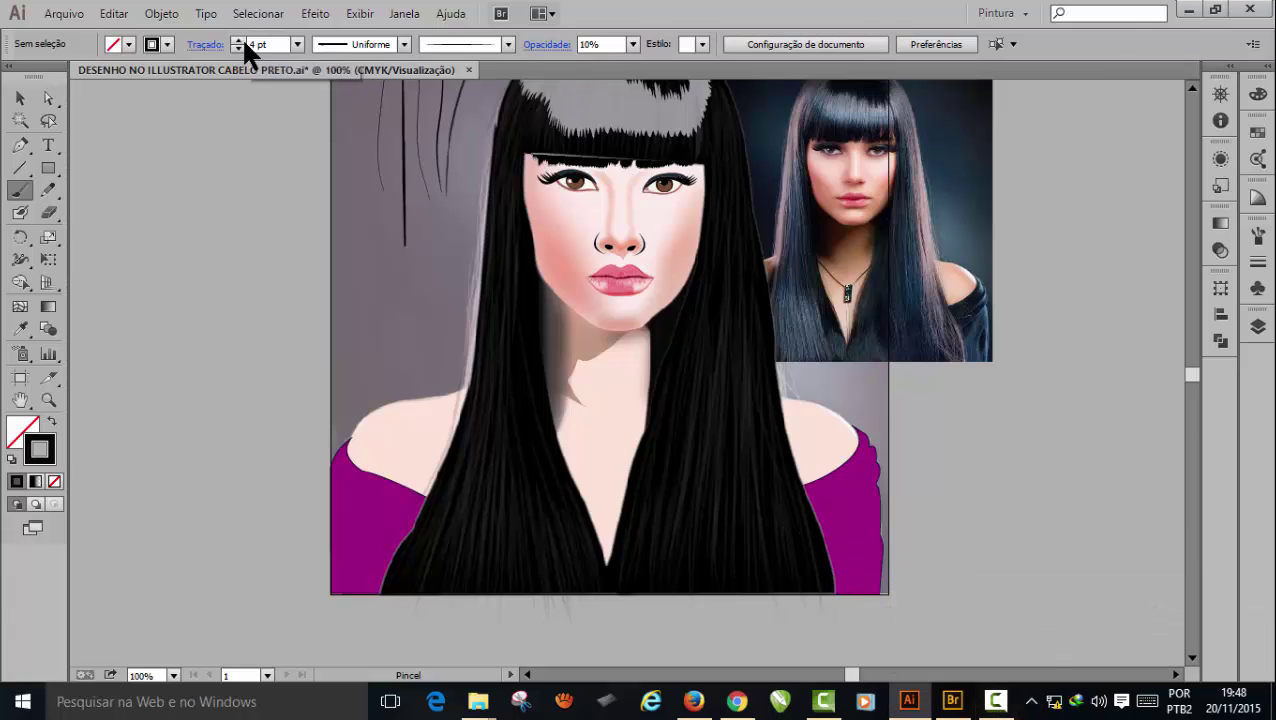
# - Set the stroke weight to 0.5 pt and paint fine faint strands through the long right side of the hair
pyautogui.click(297, 44)
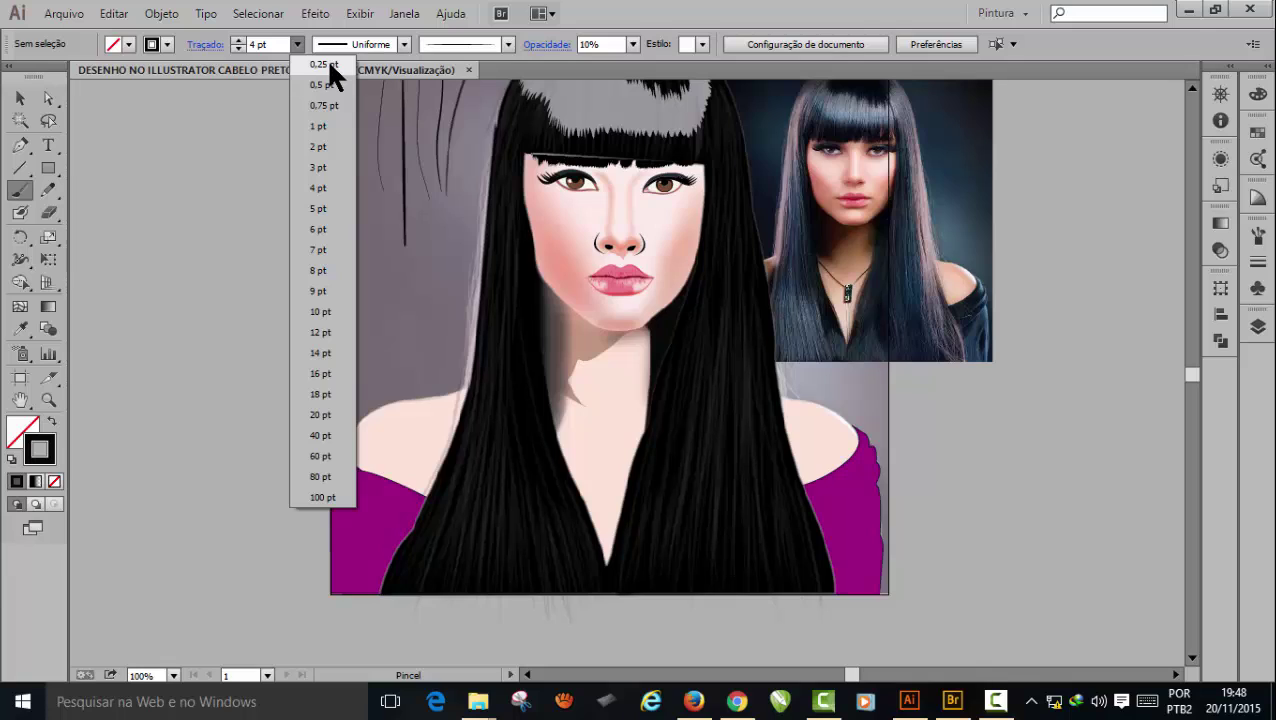
pyautogui.click(322, 85)
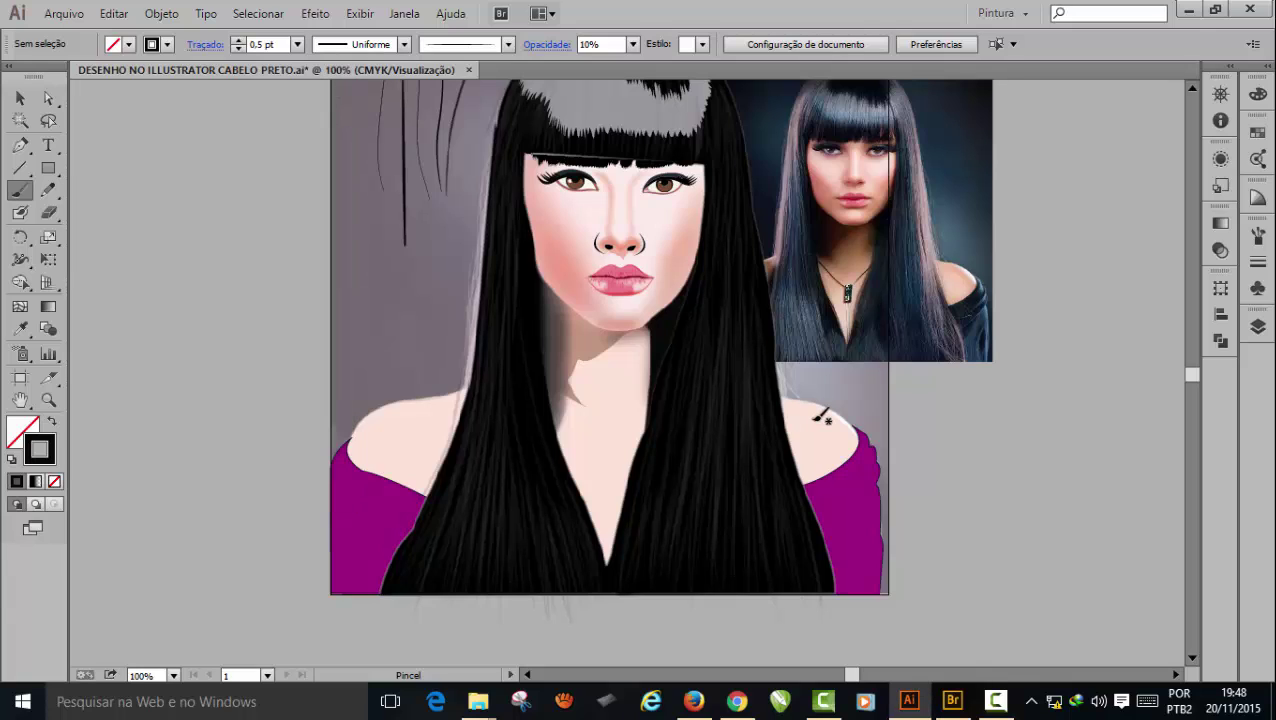
pyautogui.moveTo(737, 390); pyautogui.dragTo(735, 245)
pyautogui.moveTo(736, 562)
pyautogui.mouseDown()
pyautogui.moveTo(745, 299)
pyautogui.moveTo(750, 396)
pyautogui.moveTo(733, 282)
pyautogui.mouseUp()
pyautogui.moveTo(710, 529); pyautogui.dragTo(707, 313)
pyautogui.moveTo(685, 574); pyautogui.dragTo(741, 383)
pyautogui.moveTo(778, 590); pyautogui.dragTo(768, 402)
pyautogui.moveTo(793, 643); pyautogui.dragTo(820, 617)
pyautogui.moveTo(711, 317); pyautogui.dragTo(692, 561)
pyautogui.moveTo(701, 350); pyautogui.dragTo(667, 597)
# - Paint fine 0.5 pt strands through the long left side of the hair and along its outer edge
pyautogui.moveTo(574, 625); pyautogui.dragTo(575, 627)
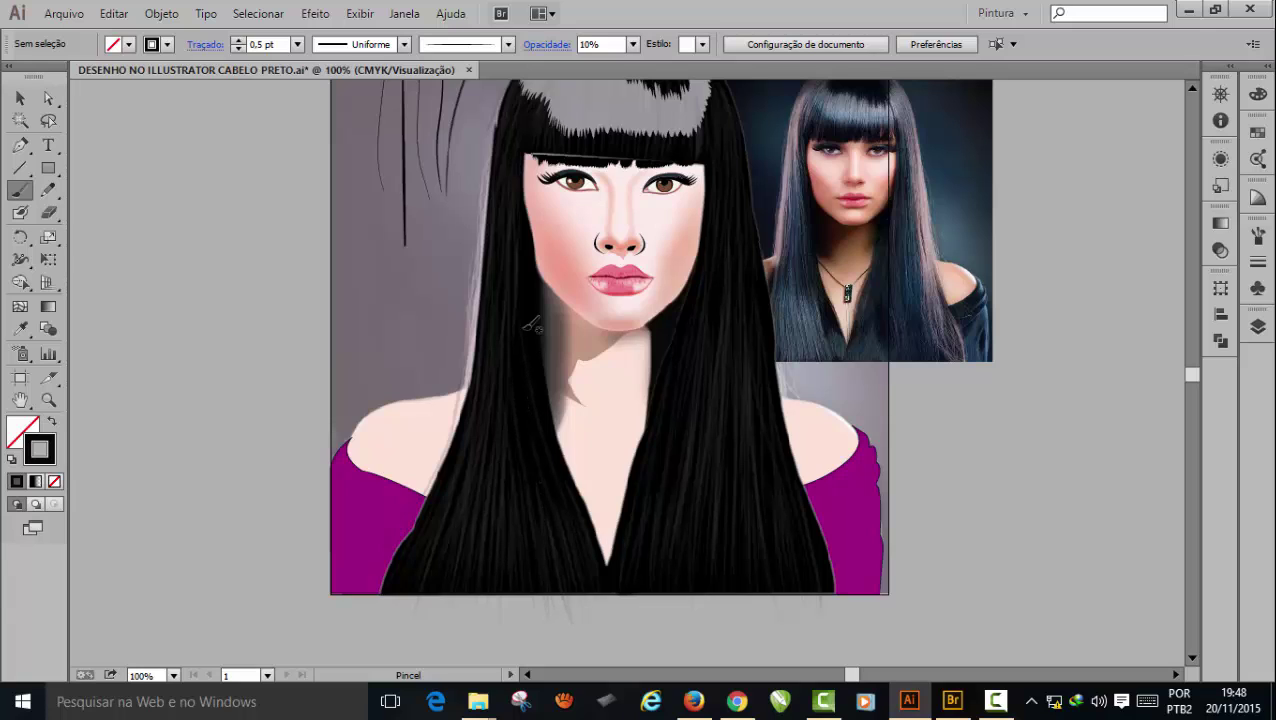
pyautogui.moveTo(558, 577); pyautogui.dragTo(561, 592)
pyautogui.moveTo(510, 358); pyautogui.dragTo(474, 590)
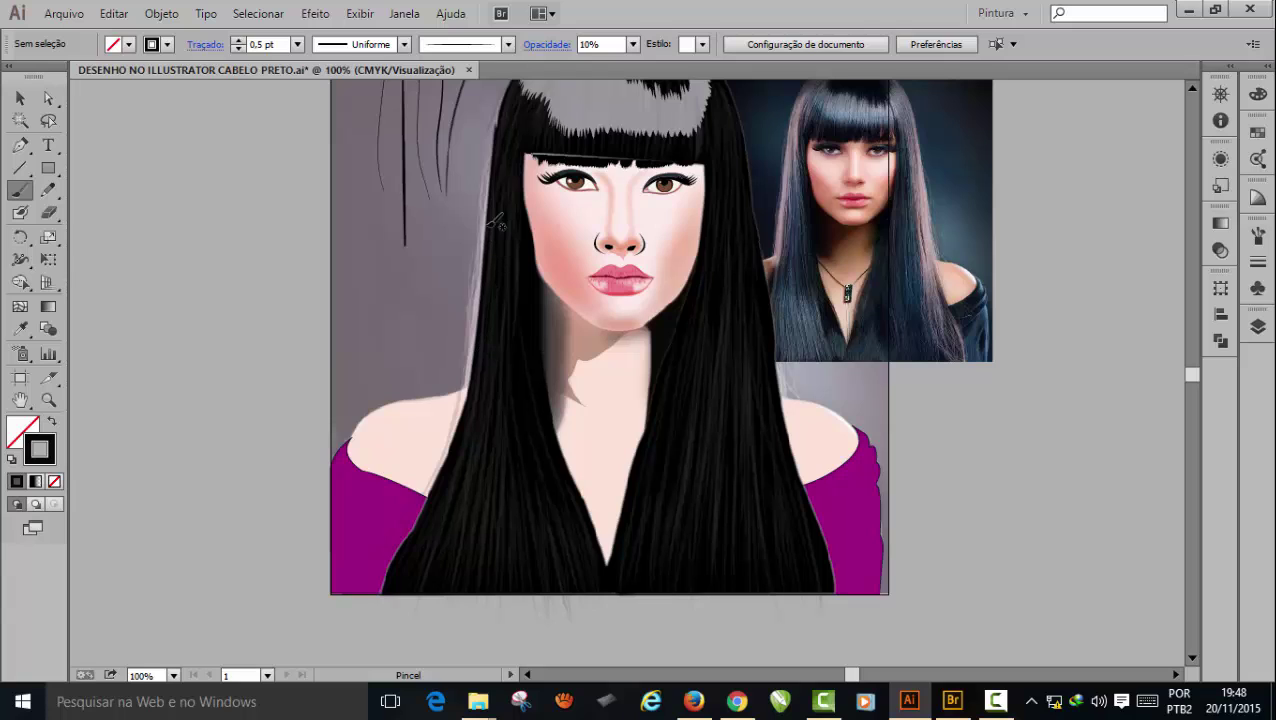
pyautogui.moveTo(417, 565); pyautogui.dragTo(394, 600)
pyautogui.moveTo(498, 286); pyautogui.dragTo(413, 553)
# - Add more fine strands down the right side hair from beside the fringe and in the left lengths
pyautogui.scroll(2, 478, 536)
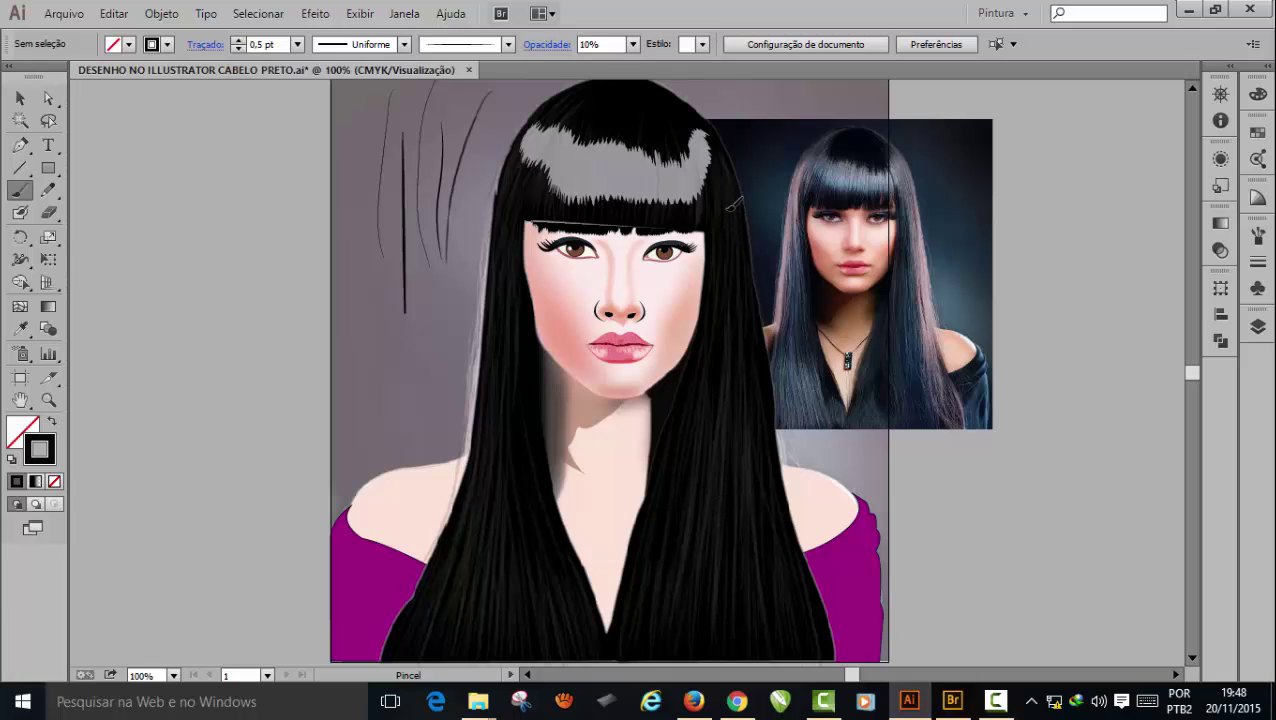
pyautogui.moveTo(716, 537); pyautogui.dragTo(717, 538)
pyautogui.moveTo(736, 206); pyautogui.dragTo(732, 432)
pyautogui.moveTo(767, 470); pyautogui.dragTo(767, 471)
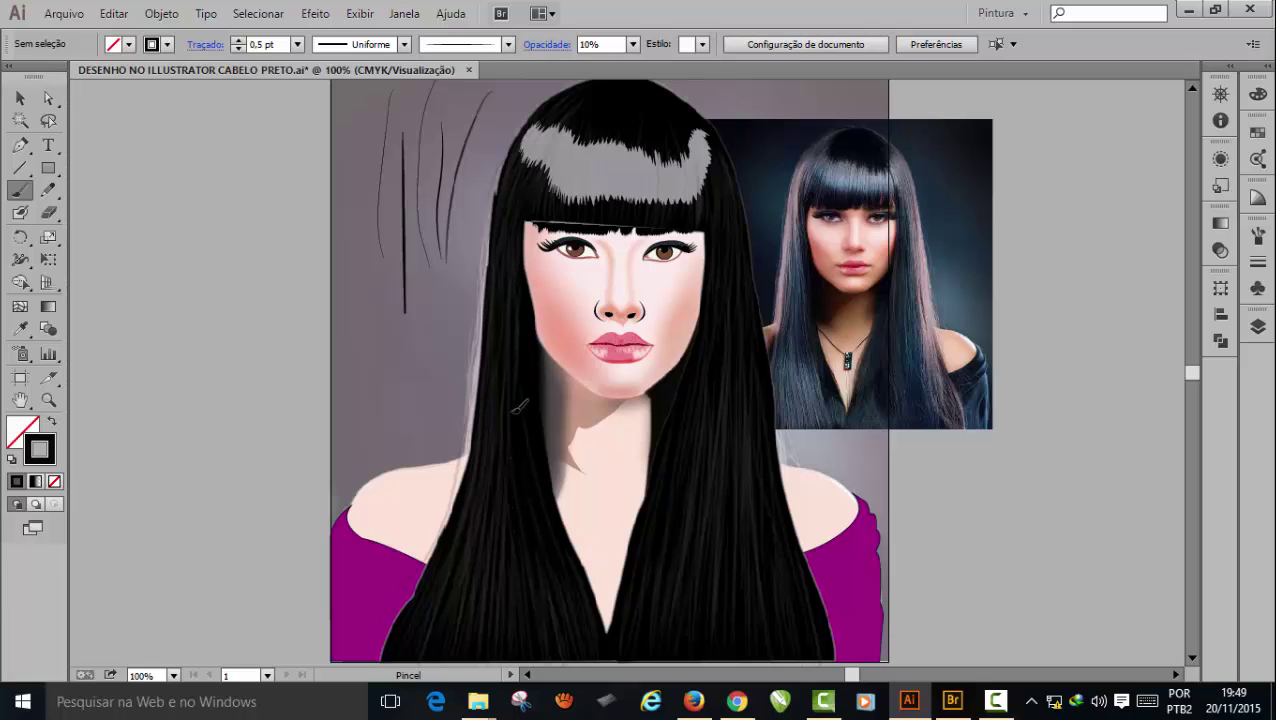
pyautogui.moveTo(538, 653); pyautogui.dragTo(538, 654)
# - Paint fine strands from the crown across the left half of the reflection into the left side hair and fringe
pyautogui.scroll(2, 583, 310)
pyautogui.keyDown('ctrl'); pyautogui.click(598, 291); pyautogui.keyUp('ctrl')
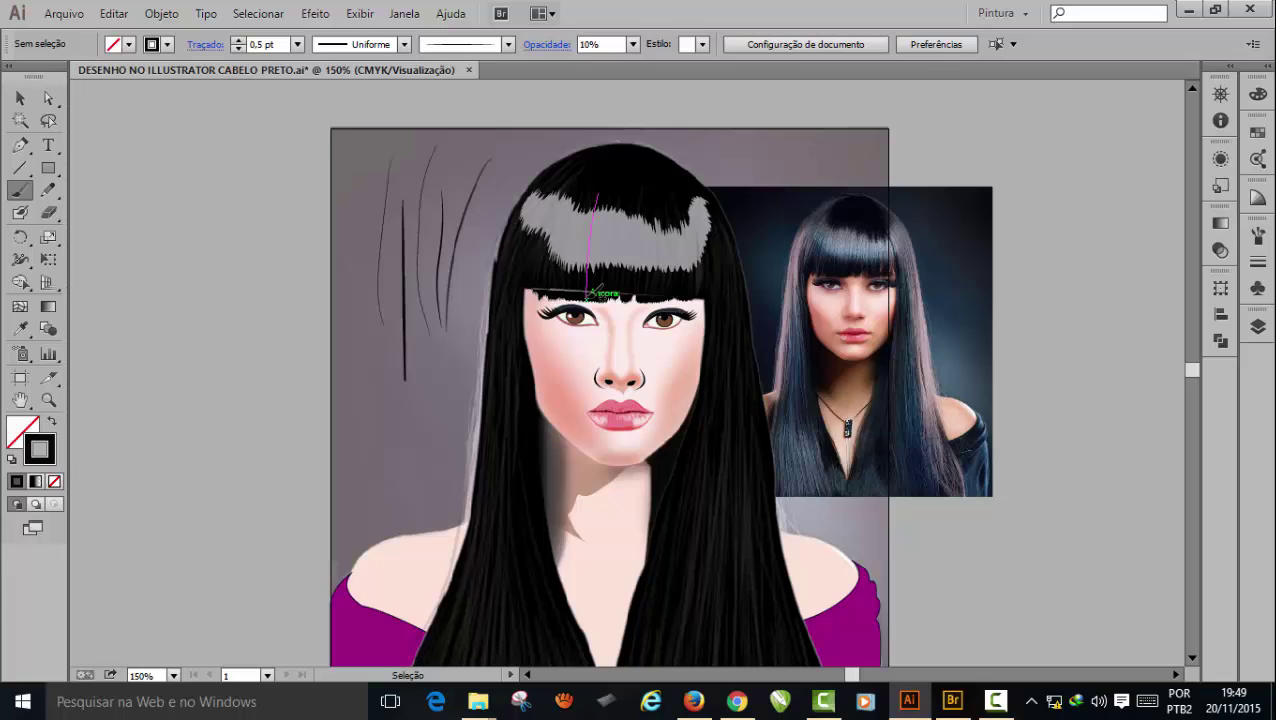
pyautogui.hotkey('ctrl', '+')
pyautogui.scroll(2, 600, 288)
pyautogui.keyDown('ctrl'); pyautogui.click(600, 288); pyautogui.keyUp('ctrl')
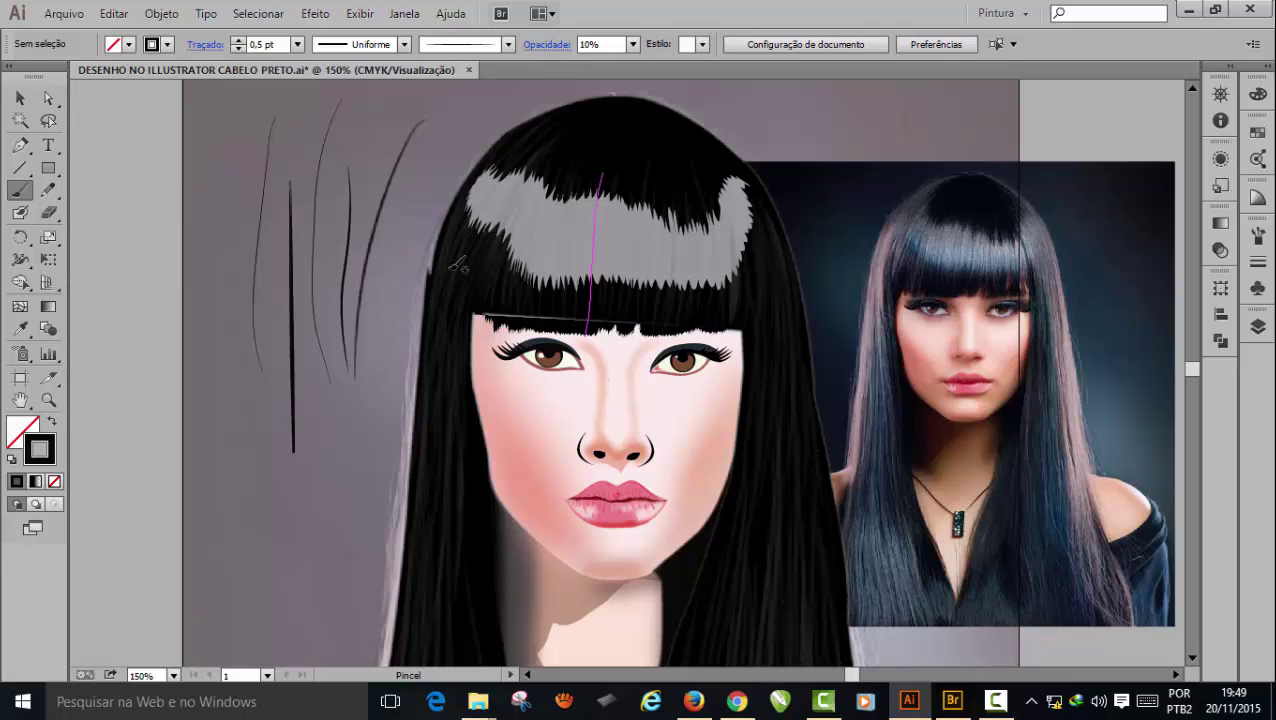
pyautogui.moveTo(440, 600); pyautogui.dragTo(441, 603)
pyautogui.moveTo(559, 137)
pyautogui.mouseDown()
pyautogui.moveTo(466, 258)
pyautogui.moveTo(440, 328)
pyautogui.mouseUp()
pyautogui.moveTo(512, 147); pyautogui.dragTo(448, 319)
pyautogui.moveTo(578, 143); pyautogui.dragTo(531, 313)
pyautogui.moveTo(587, 172); pyautogui.dragTo(581, 335)
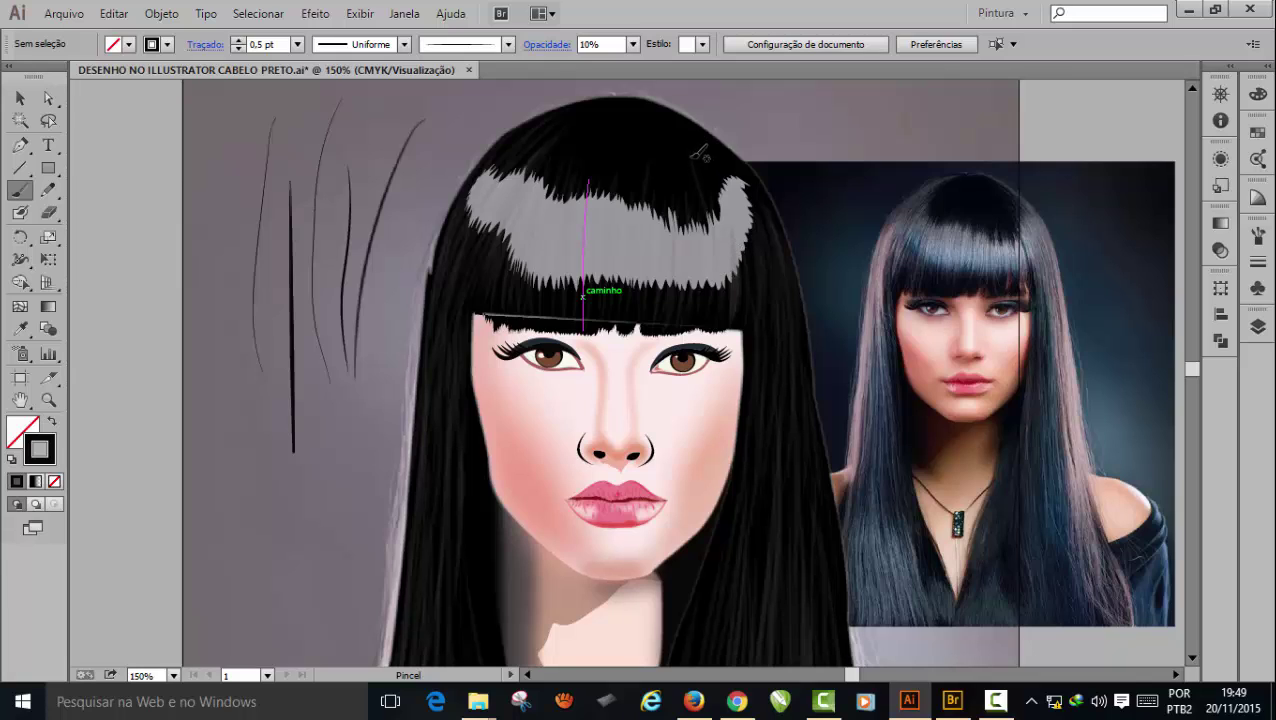
# - Paint fine strands from above the reflection down to the fringe's lower edge on its right and left parts
pyautogui.moveTo(688, 158); pyautogui.dragTo(704, 205)
pyautogui.moveTo(697, 295)
pyautogui.mouseDown()
pyautogui.moveTo(682, 332)
pyautogui.moveTo(699, 252)
pyautogui.moveTo(668, 327)
pyautogui.mouseUp()
pyautogui.moveTo(697, 172)
pyautogui.mouseDown()
pyautogui.moveTo(715, 250)
pyautogui.moveTo(690, 330)
pyautogui.mouseUp()
pyautogui.moveTo(601, 330); pyautogui.dragTo(600, 331)
pyautogui.moveTo(546, 170); pyautogui.dragTo(533, 329)
pyautogui.moveTo(514, 230); pyautogui.dragTo(511, 325)
pyautogui.moveTo(516, 205); pyautogui.dragTo(498, 324)
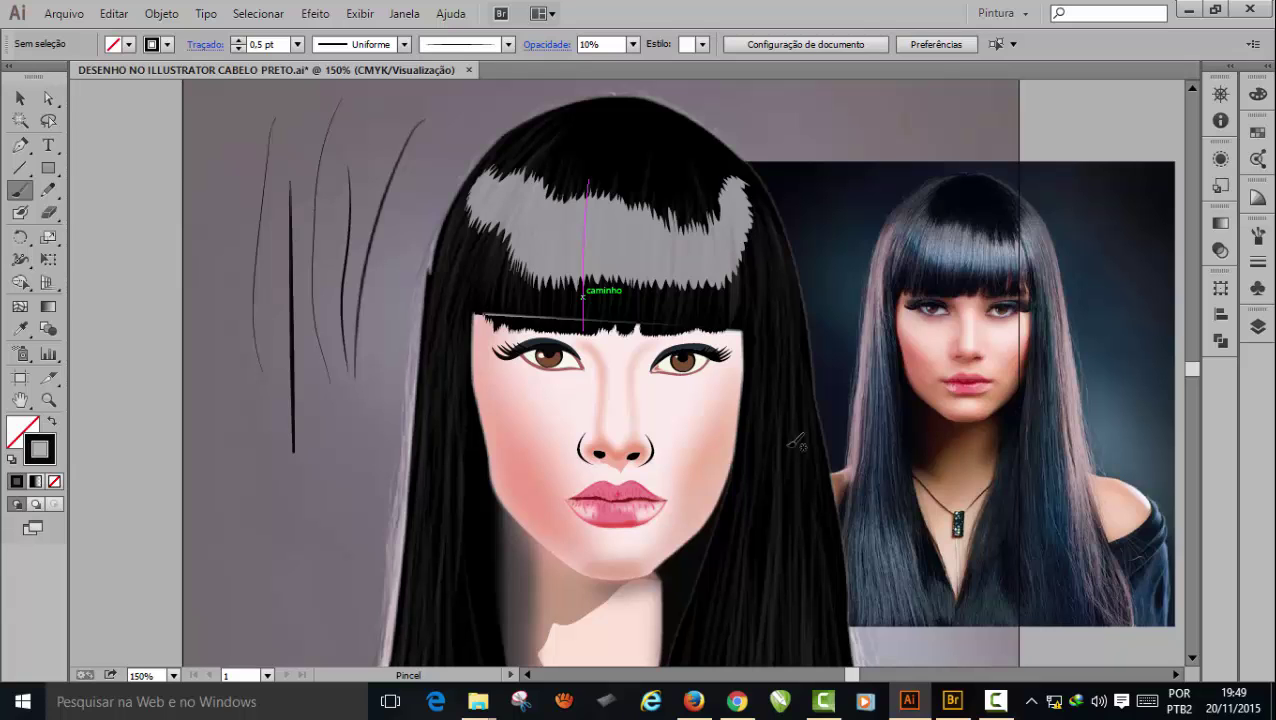
# - Set the stroke colour to a dark blue with hue 223°, saturation 96% and brightness 14%
pyautogui.doubleClick(40, 450)
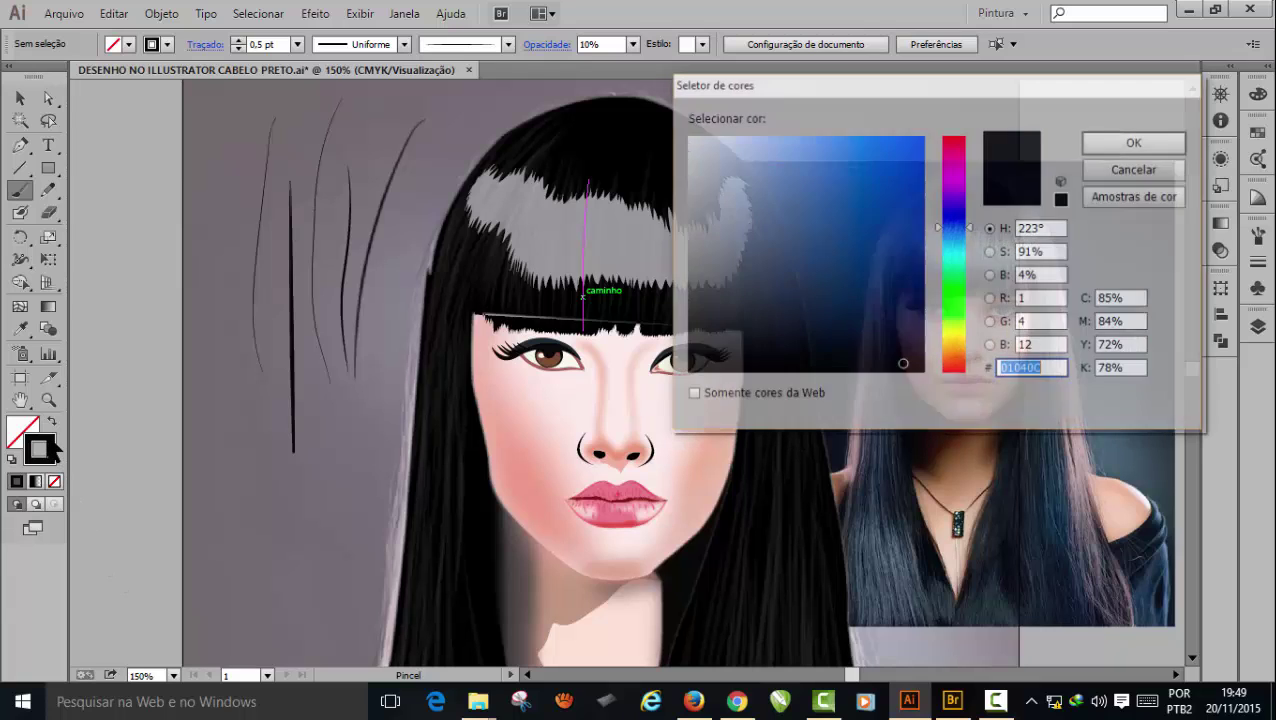
pyautogui.moveTo(903, 365); pyautogui.dragTo(916, 340)
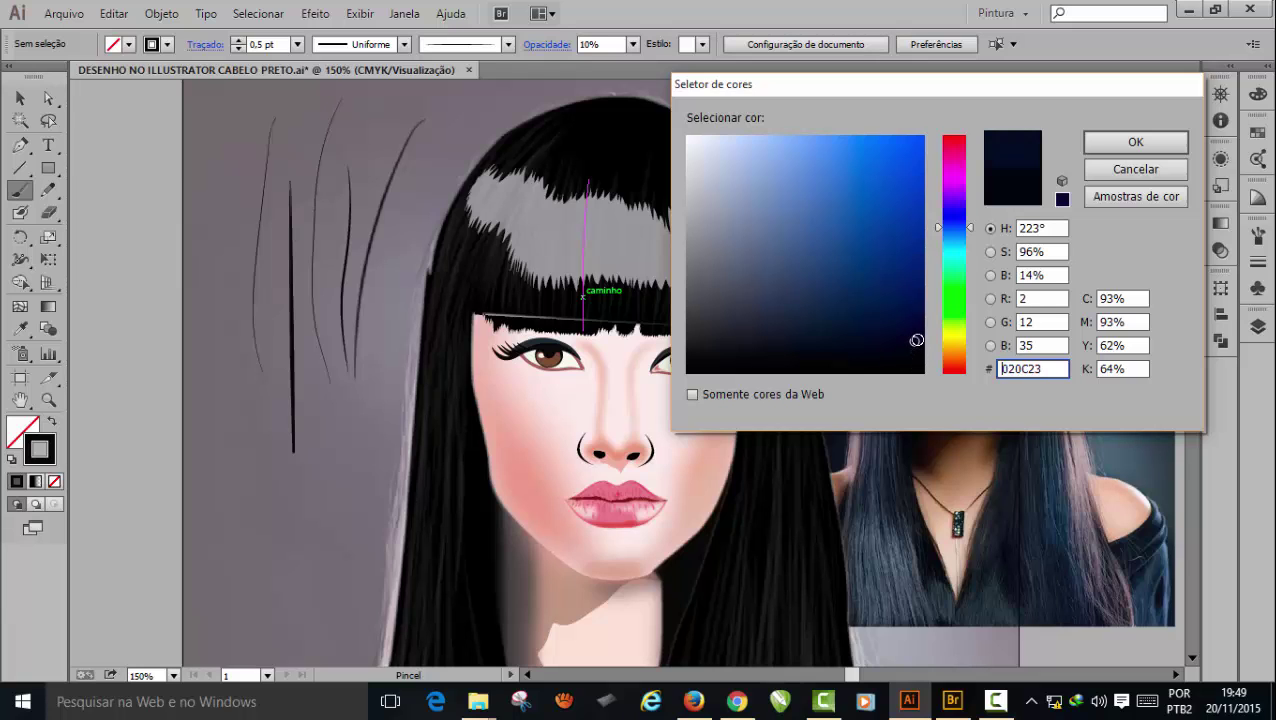
pyautogui.click(1106, 142)
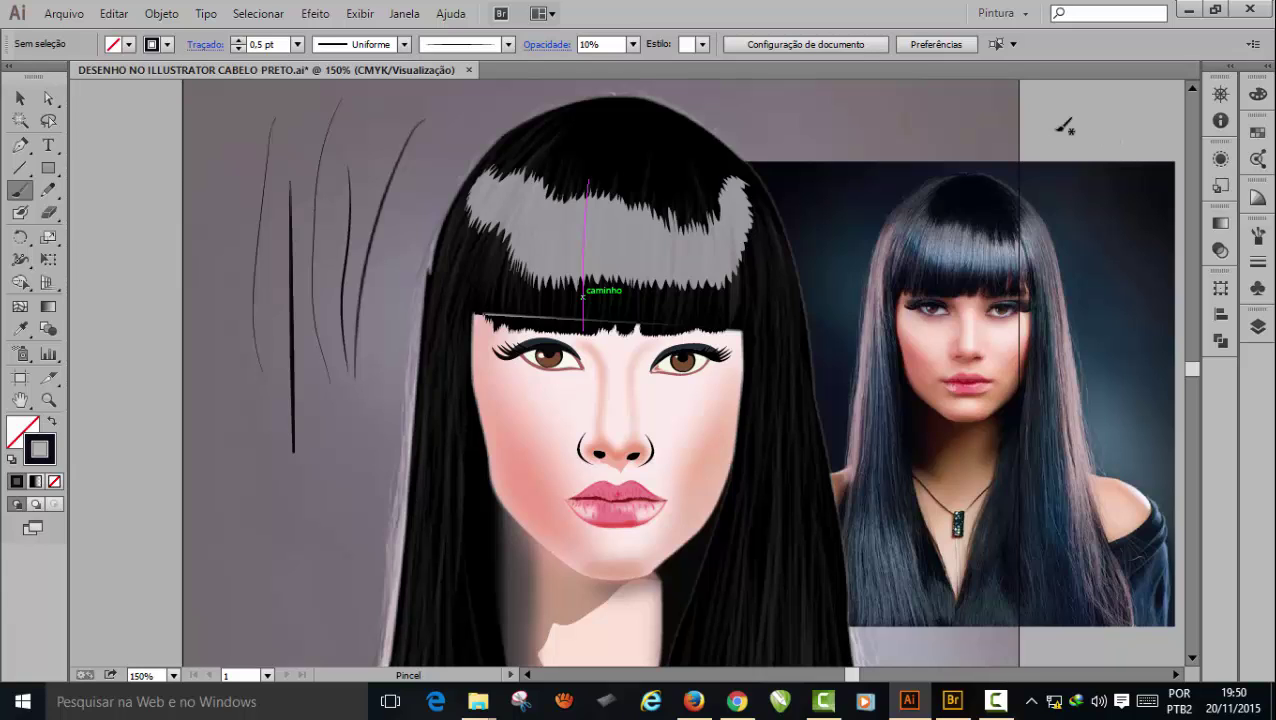
# - Set the brush opacity to 30% and paint strands down the hair lengths on both sides of the face
pyautogui.click(632, 44)
pyautogui.click(654, 126)
pyautogui.moveTo(435, 430); pyautogui.dragTo(434, 433)
pyautogui.moveTo(462, 235)
pyautogui.mouseDown()
pyautogui.moveTo(428, 471)
pyautogui.moveTo(441, 478)
pyautogui.mouseUp()
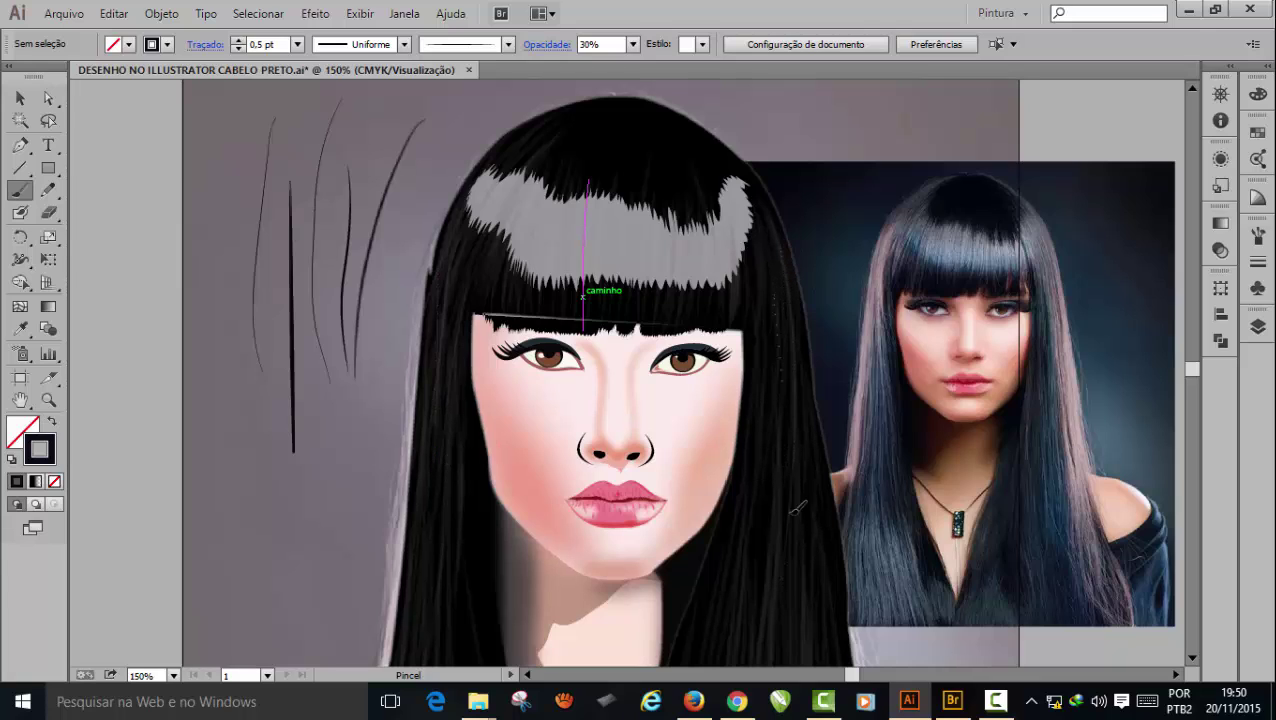
pyautogui.moveTo(776, 292); pyautogui.dragTo(778, 575)
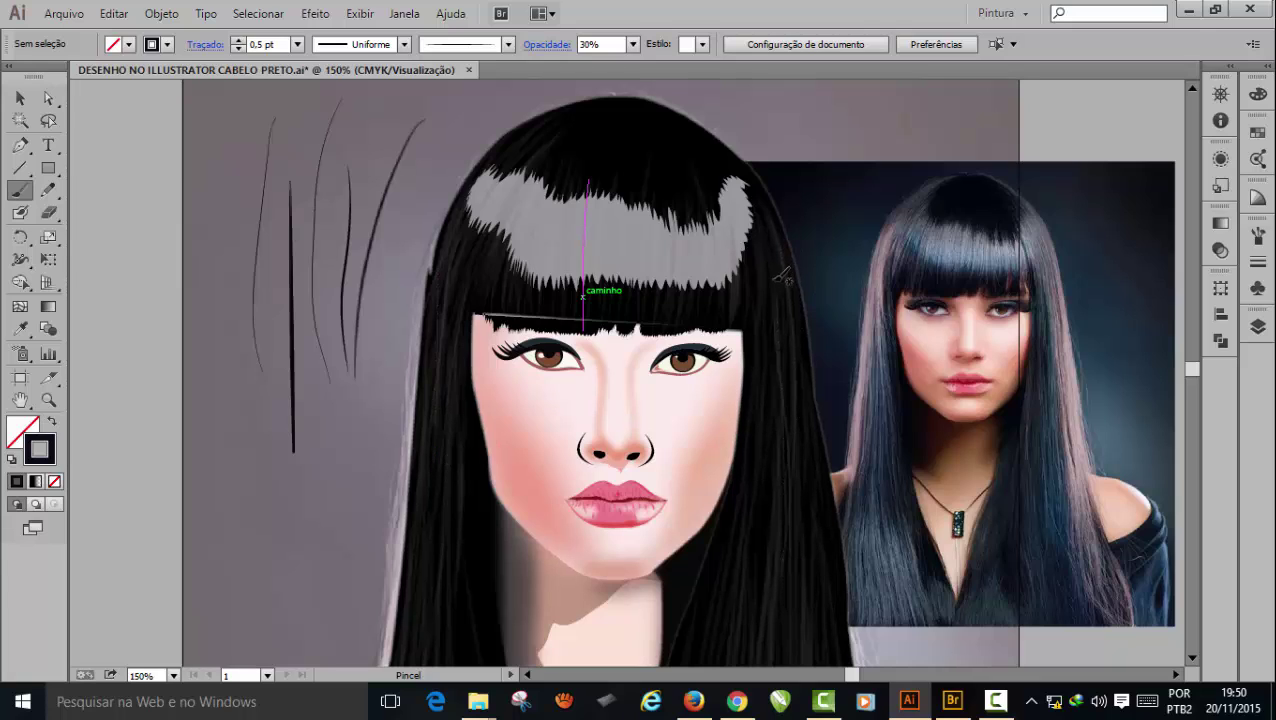
pyautogui.moveTo(772, 281); pyautogui.dragTo(761, 574)
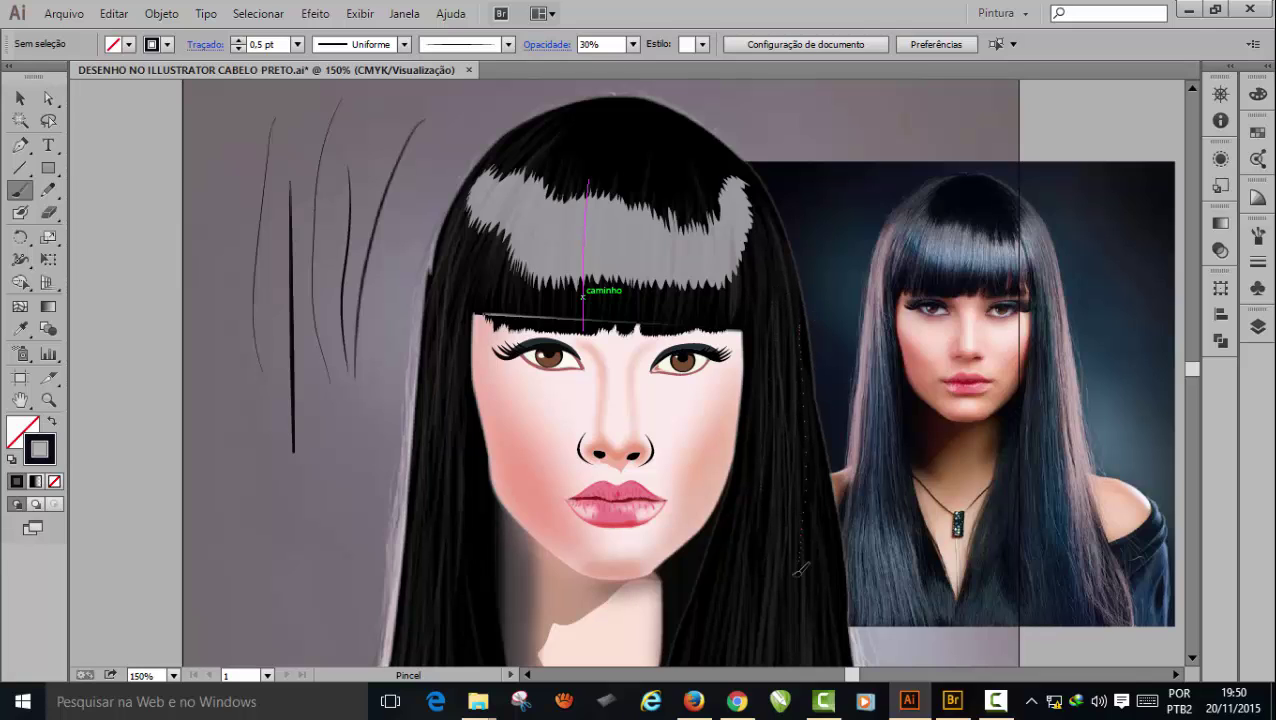
# - Set the stroke weight to 0.25 pt and paint fine strands from the crown over the left side hair and across the reflection
pyautogui.click(297, 44)
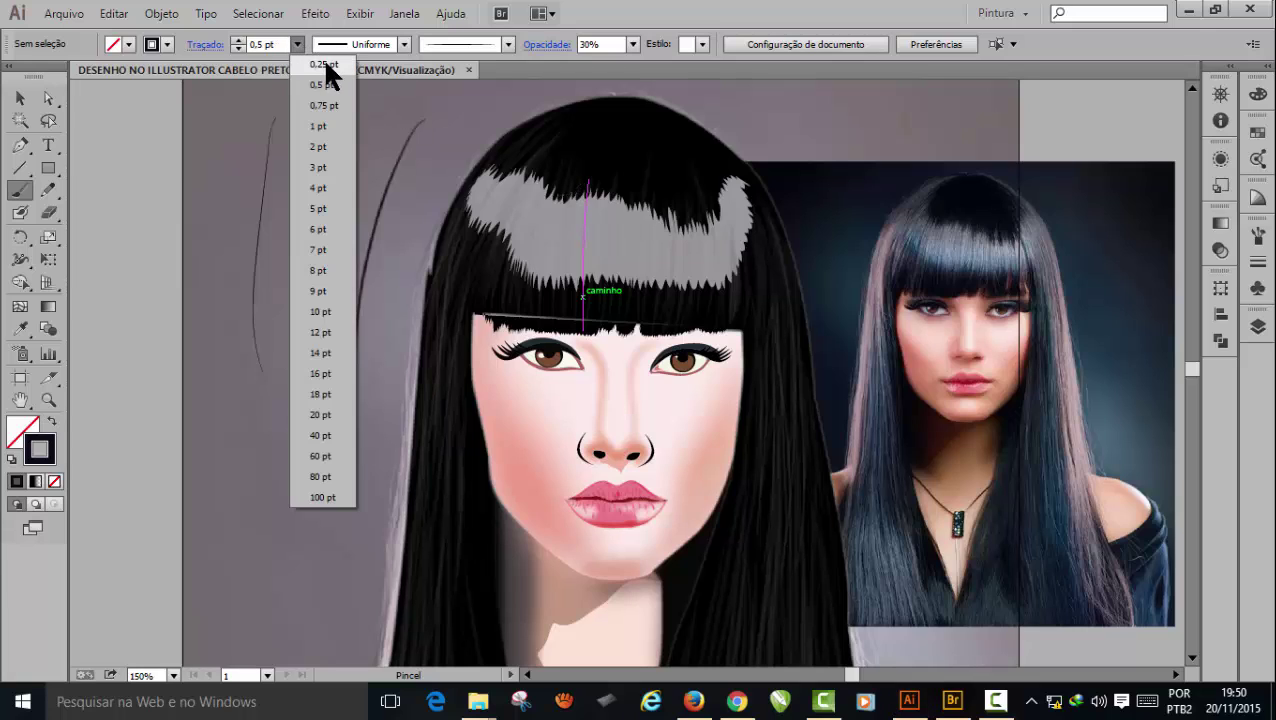
pyautogui.click(327, 62)
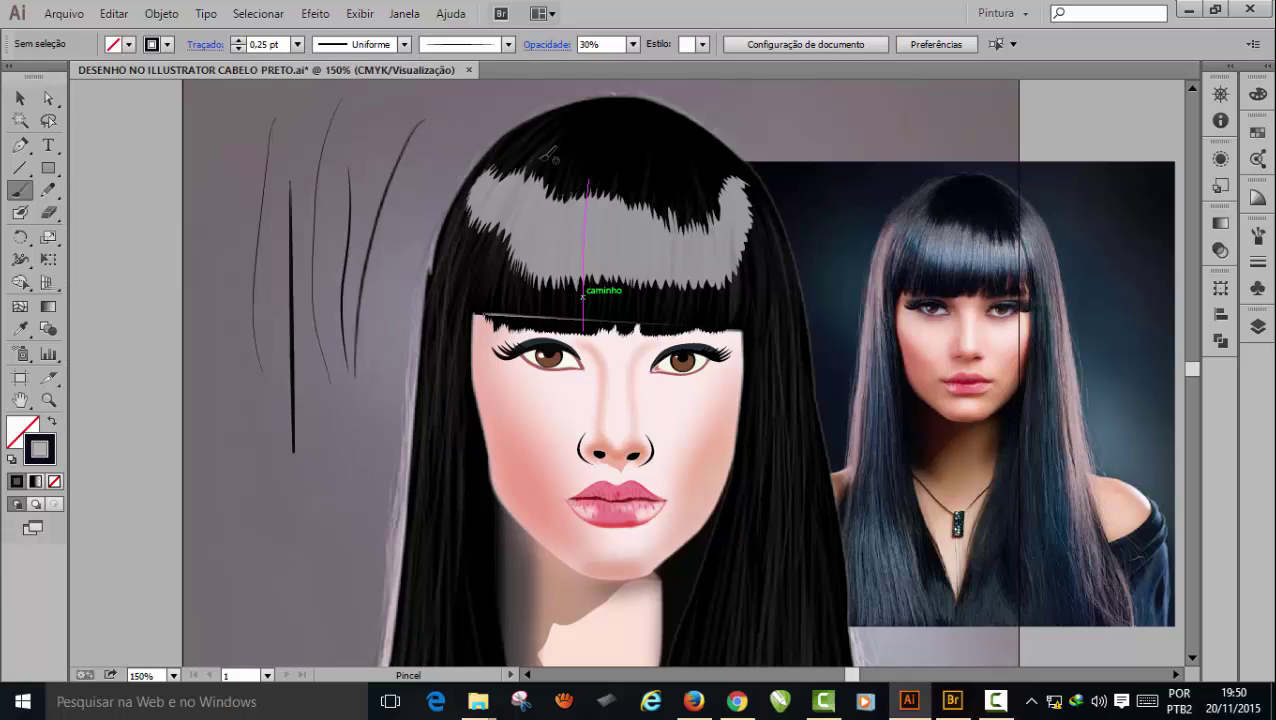
pyautogui.moveTo(556, 140)
pyautogui.mouseDown()
pyautogui.moveTo(469, 225)
pyautogui.moveTo(457, 202)
pyautogui.moveTo(451, 219)
pyautogui.mouseUp()
pyautogui.moveTo(427, 275); pyautogui.dragTo(429, 273)
pyautogui.moveTo(559, 151)
pyautogui.mouseDown()
pyautogui.moveTo(499, 268)
pyautogui.moveTo(537, 215)
pyautogui.moveTo(527, 250)
pyautogui.moveTo(557, 288)
pyautogui.mouseUp()
pyautogui.moveTo(582, 188); pyautogui.dragTo(602, 262)
pyautogui.moveTo(619, 181); pyautogui.dragTo(631, 265)
pyautogui.moveTo(690, 167)
pyautogui.mouseDown()
pyautogui.moveTo(724, 263)
pyautogui.moveTo(752, 244)
pyautogui.mouseUp()
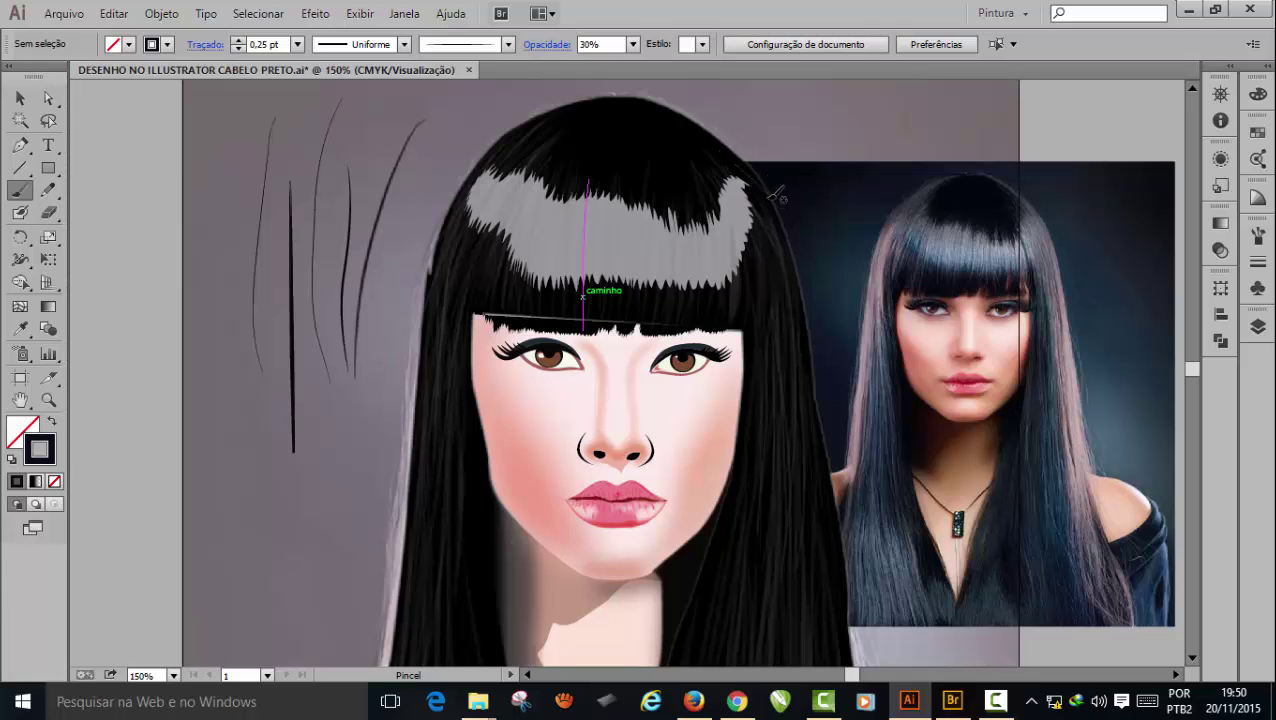
# - Paint fine strands from the right end of the reflection down into the right side hair
pyautogui.moveTo(791, 262); pyautogui.dragTo(792, 263)
pyautogui.moveTo(733, 175)
pyautogui.mouseDown()
pyautogui.moveTo(780, 267)
pyautogui.moveTo(738, 161)
pyautogui.moveTo(791, 268)
pyautogui.moveTo(737, 157)
pyautogui.moveTo(787, 262)
pyautogui.mouseUp()
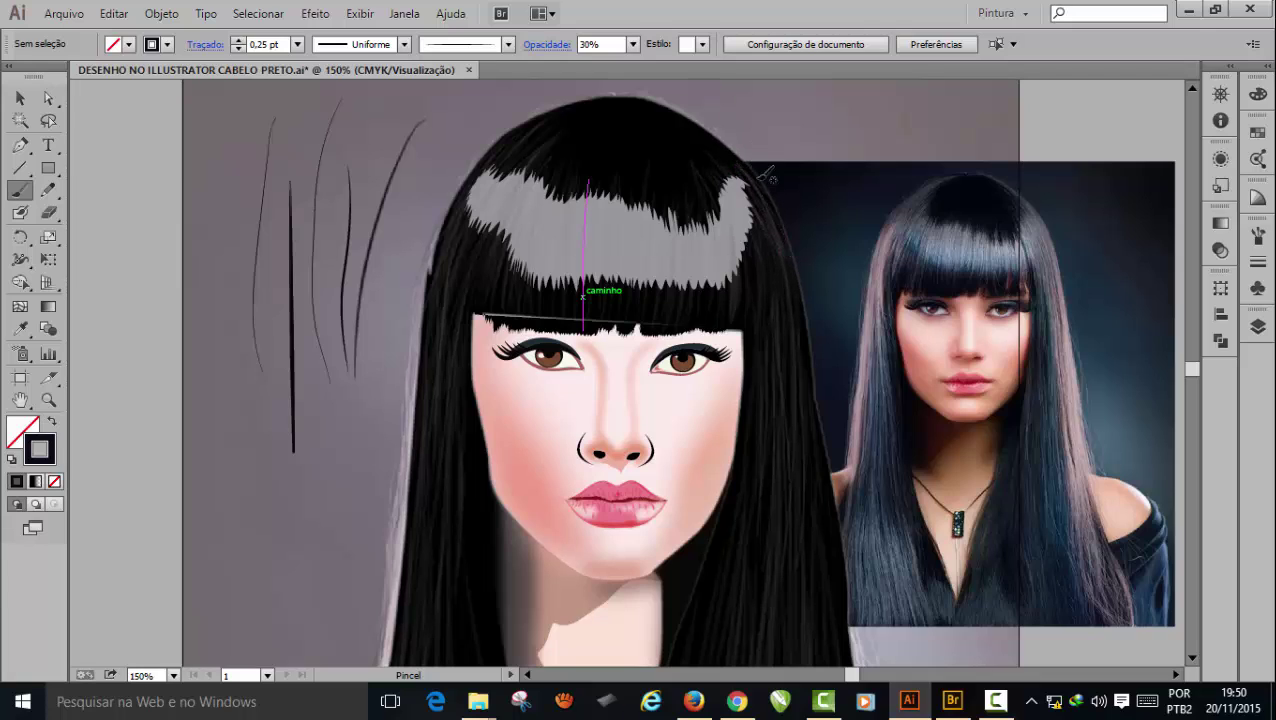
pyautogui.moveTo(754, 183); pyautogui.dragTo(805, 319)
pyautogui.moveTo(754, 206); pyautogui.dragTo(801, 368)
pyautogui.moveTo(749, 236); pyautogui.dragTo(777, 373)
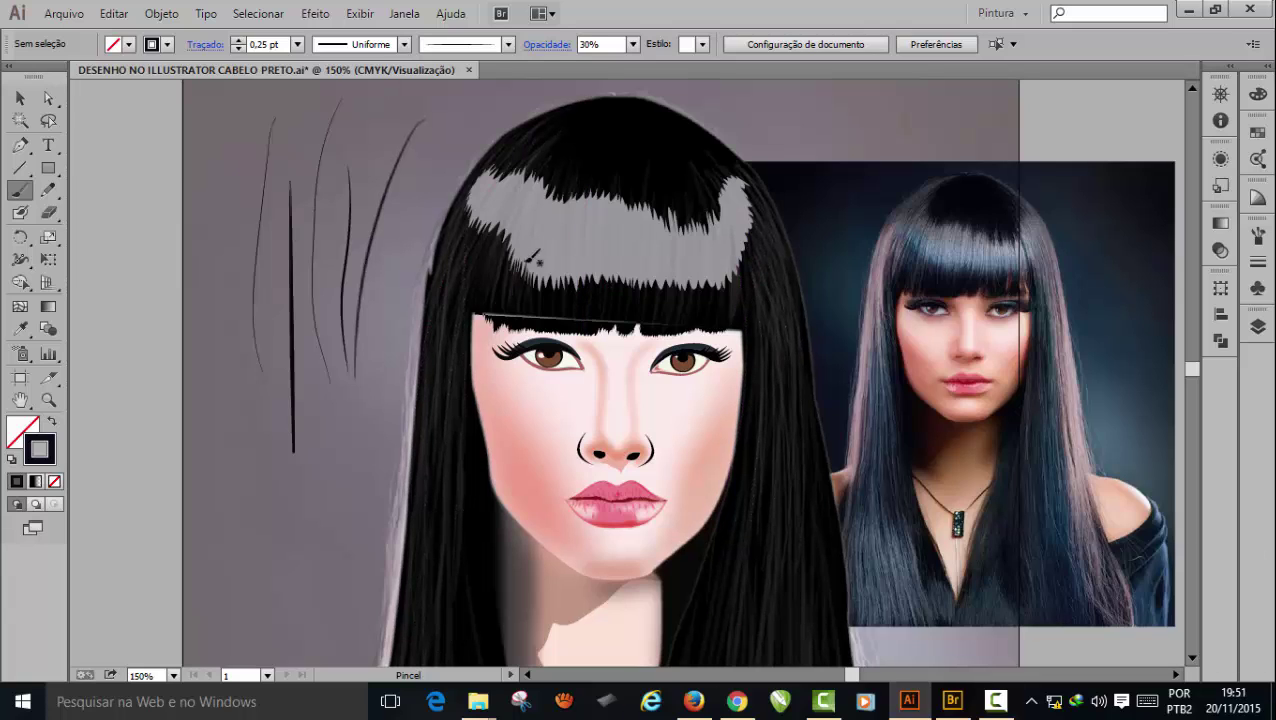
# - Paint short strands upward from the fringe's lower edge to the reflection
pyautogui.moveTo(655, 328); pyautogui.dragTo(648, 285)
pyautogui.moveTo(532, 318)
pyautogui.mouseDown()
pyautogui.moveTo(528, 287)
pyautogui.moveTo(500, 279)
pyautogui.mouseUp()
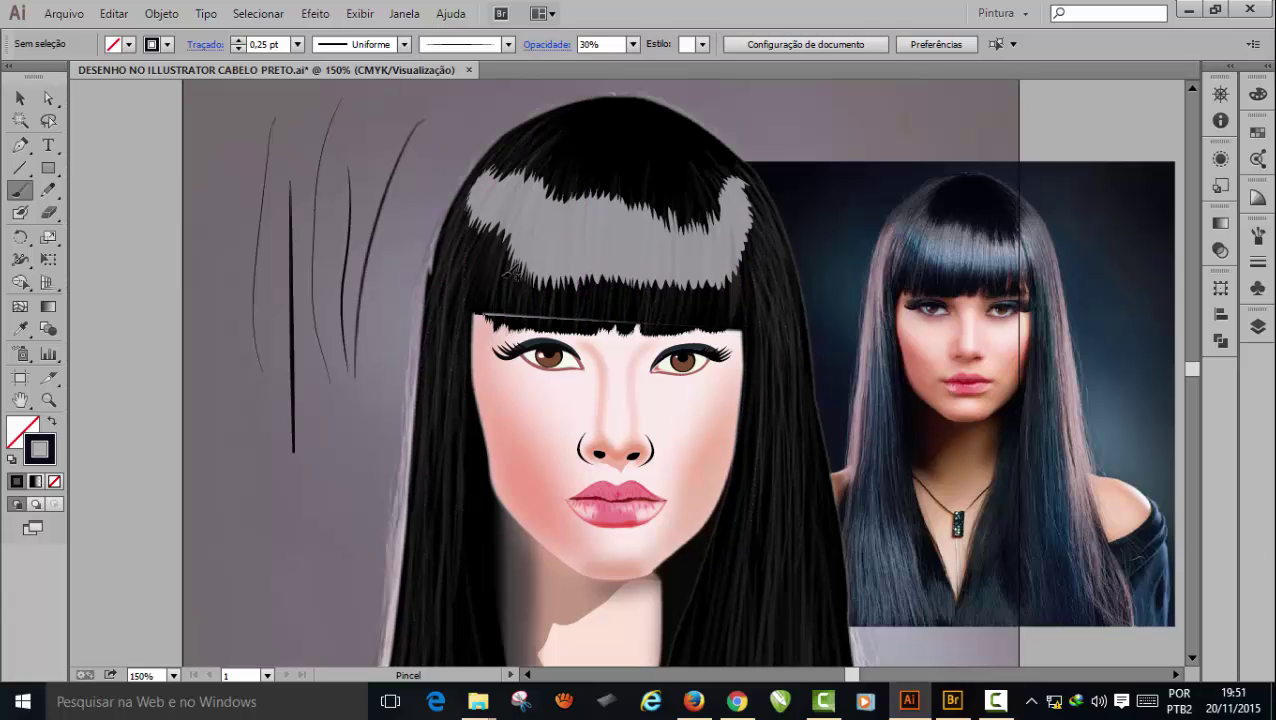
pyautogui.moveTo(690, 325); pyautogui.dragTo(694, 286)
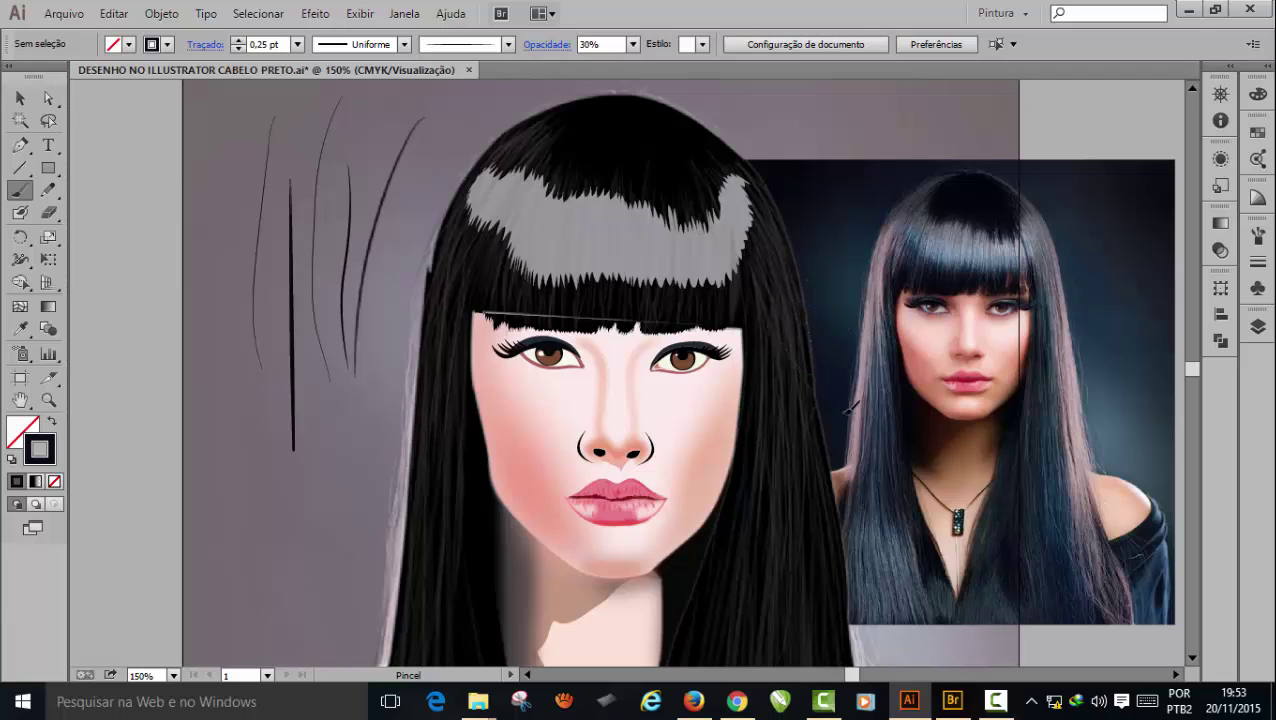
# - Paint loose flyaway strands along the hair lengths, over the neck and shoulders and past the hair tips
pyautogui.moveTo(997, 703)
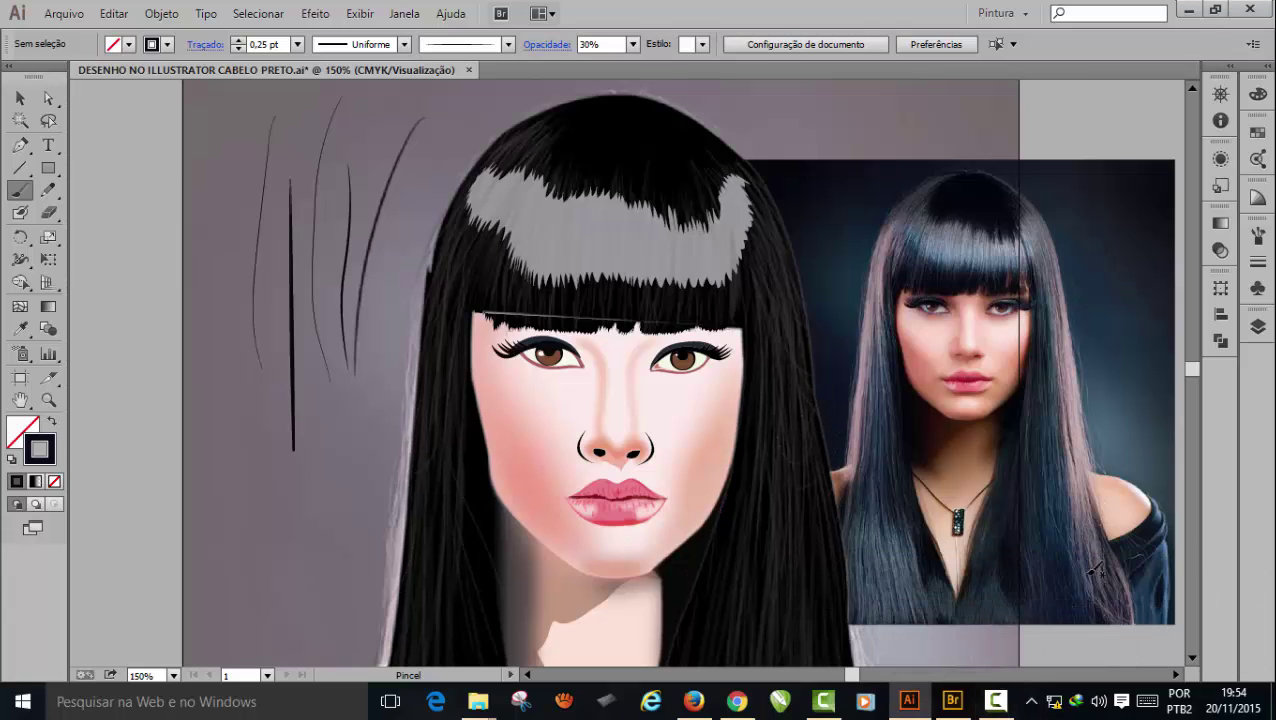
pyautogui.scroll(-3, 1100, 510)
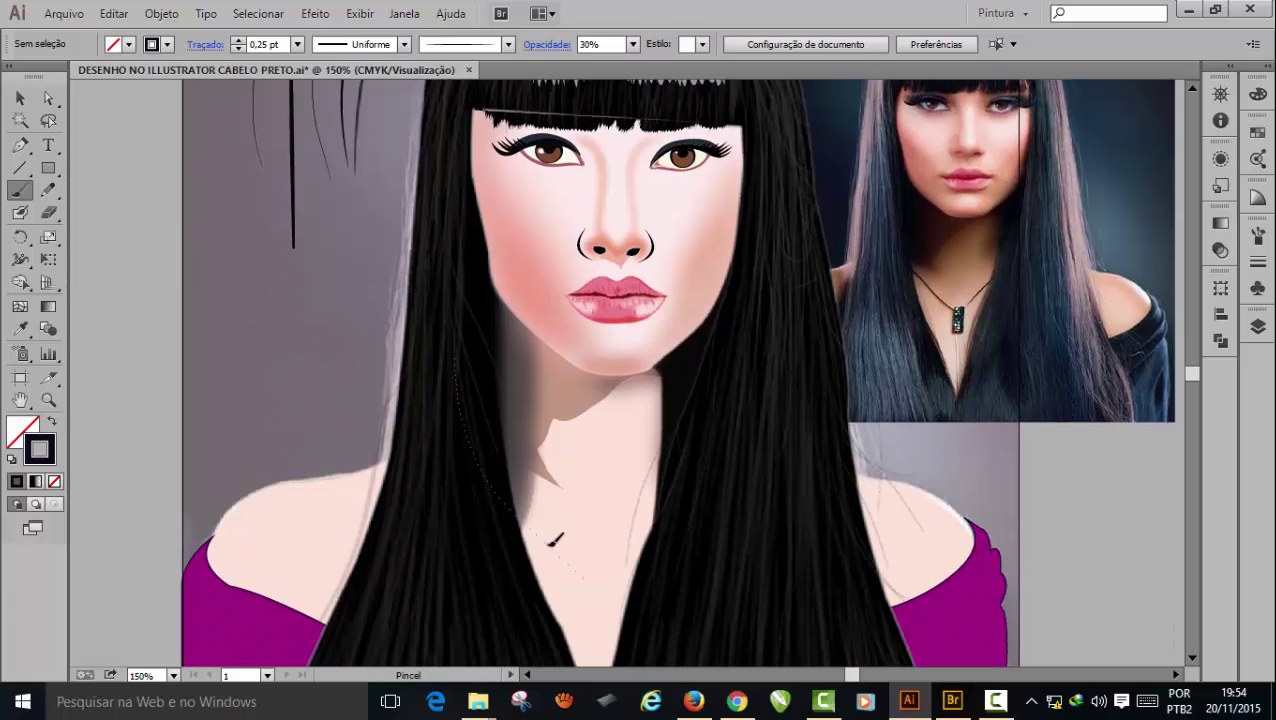
pyautogui.scroll(-3, 400, 418)
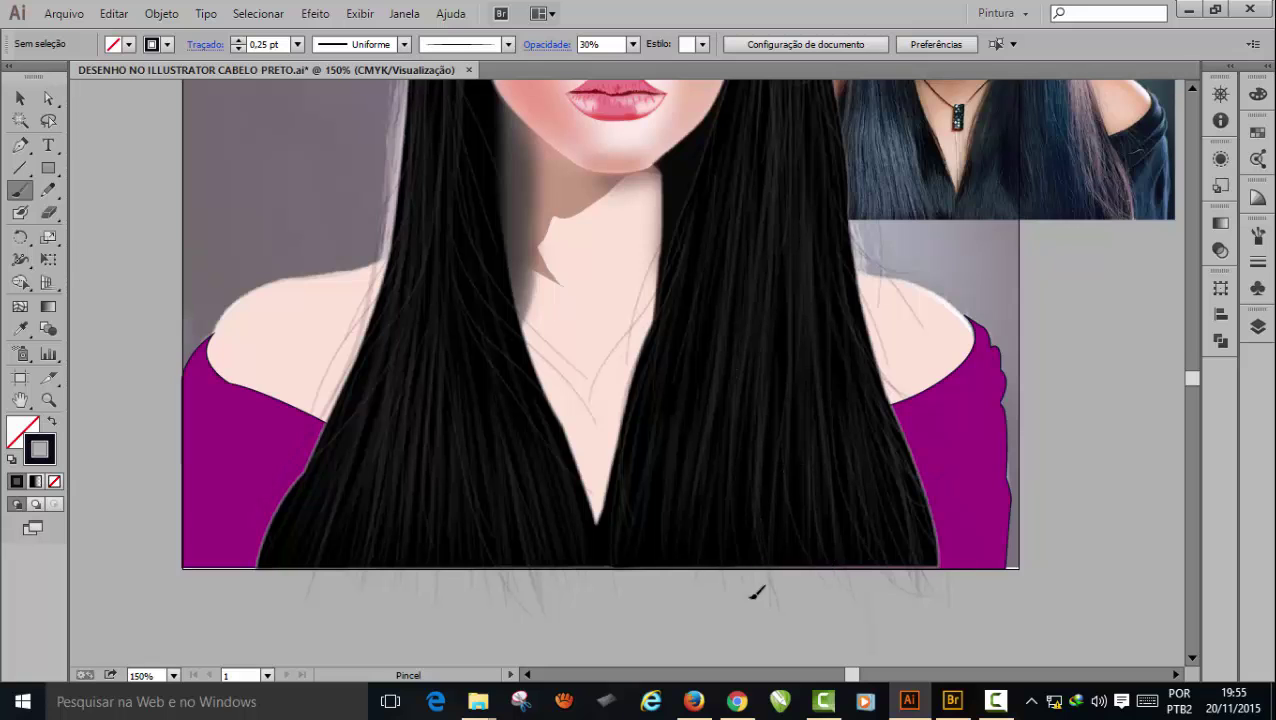
pyautogui.scroll(7, 757, 592)
pyautogui.scroll(-2, 460, 376)
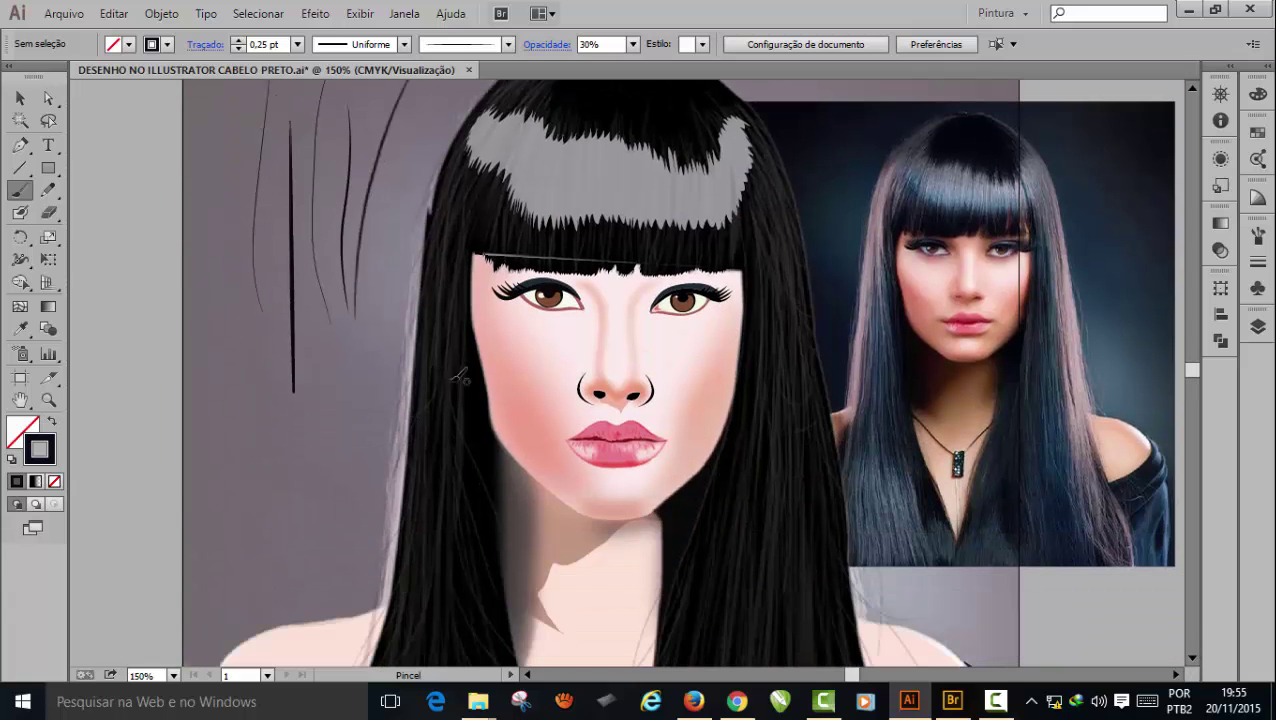
pyautogui.scroll(-3, 460, 376)
pyautogui.scroll(7, 541, 456)
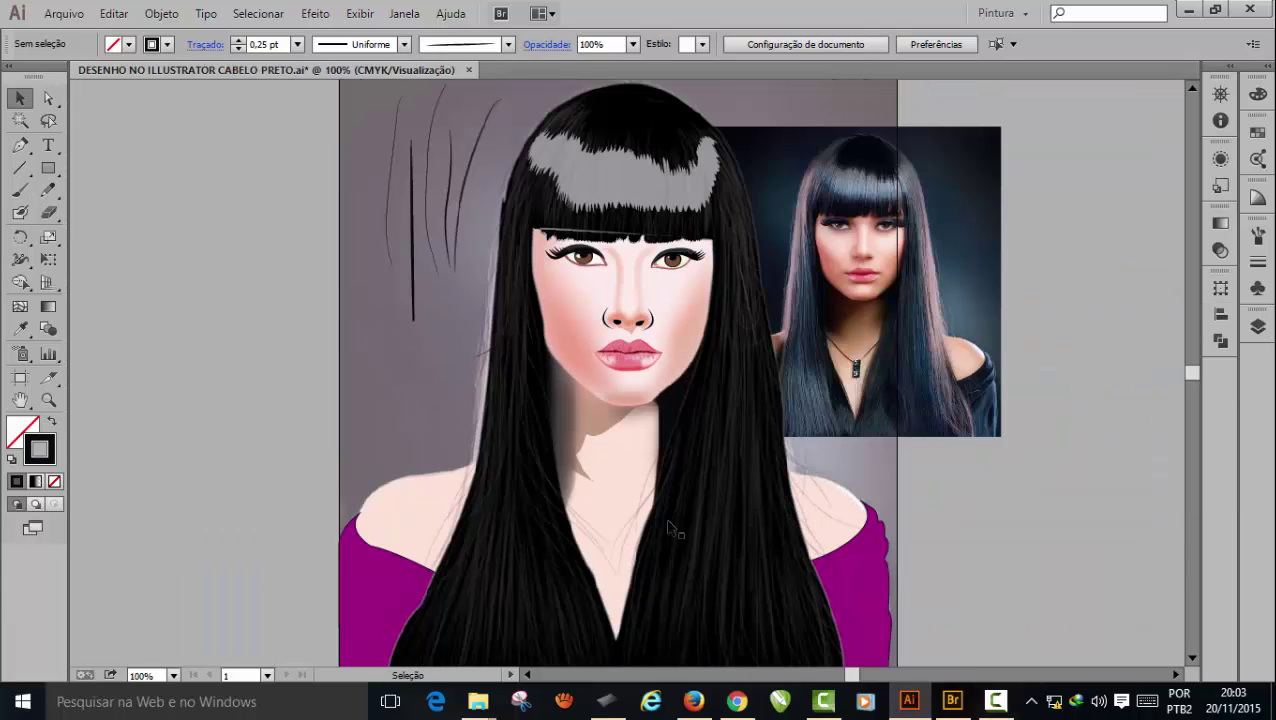
pyautogui.click(563, 530)
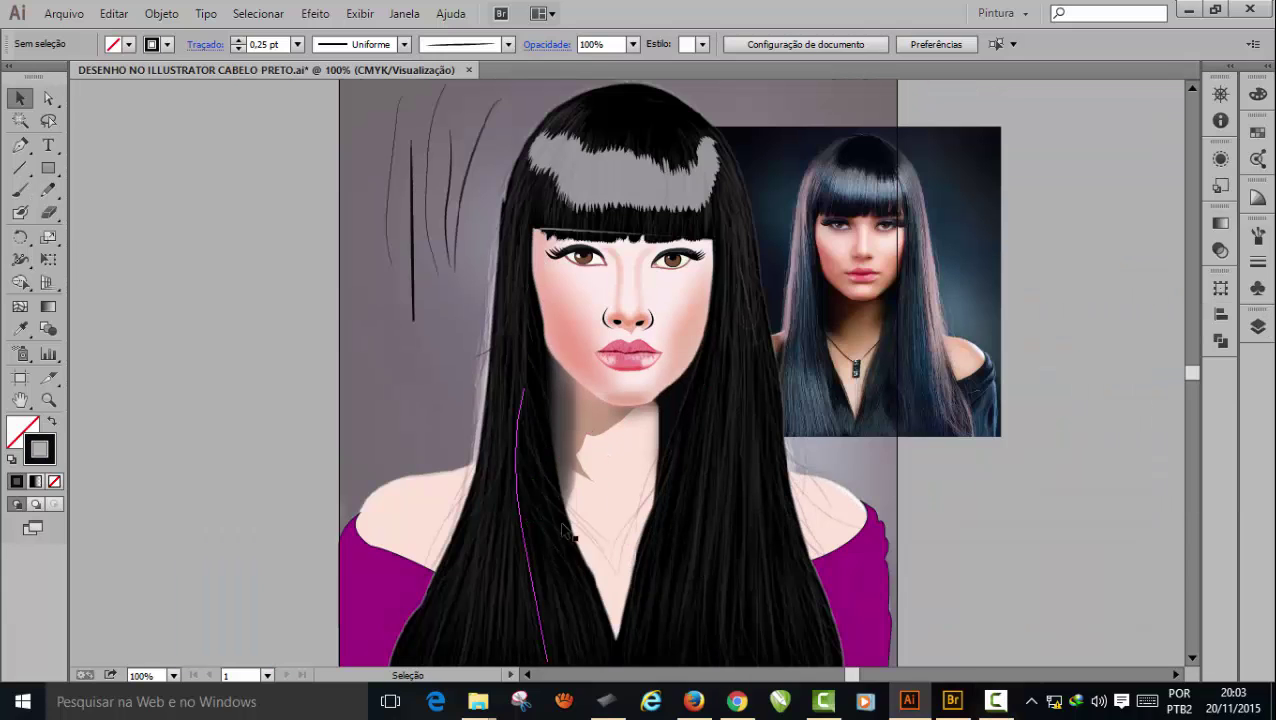
pyautogui.moveTo(563, 530); pyautogui.dragTo(760, 352)
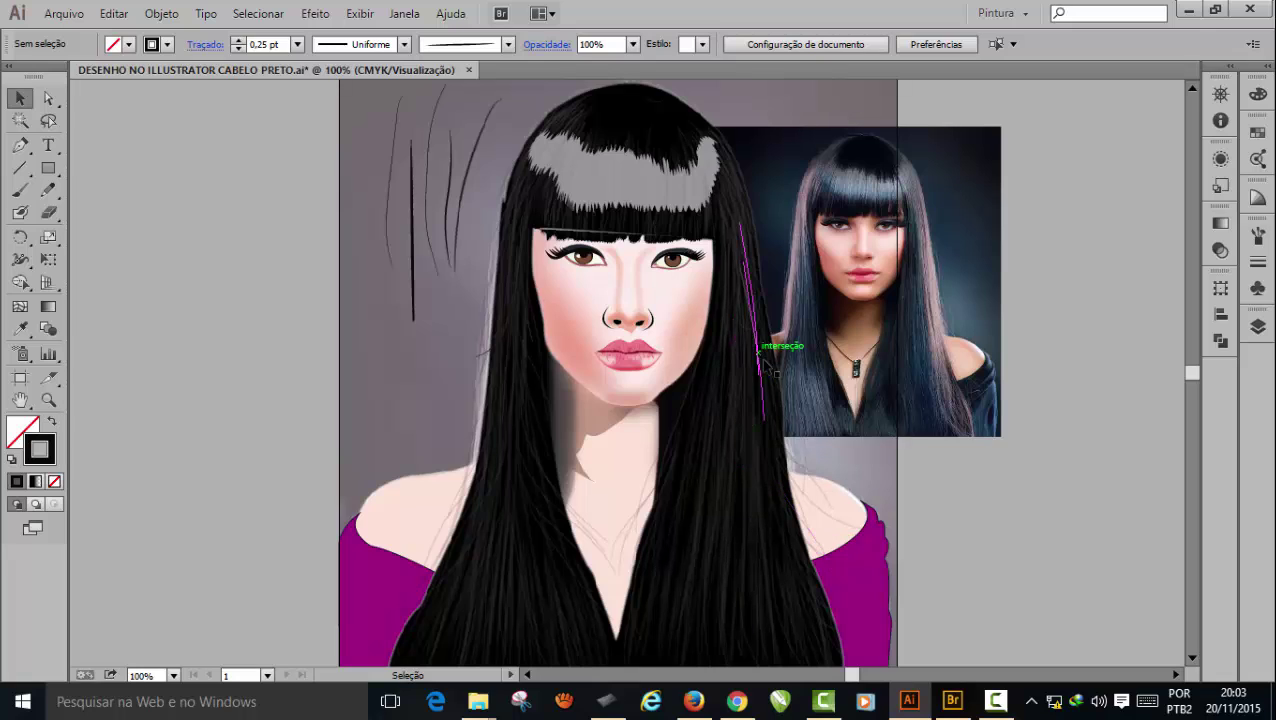
pyautogui.hotkey('ctrl', 'shift', 'a')
# - Delete the layer Camada 17 together with its artwork
pyautogui.click(1257, 328)
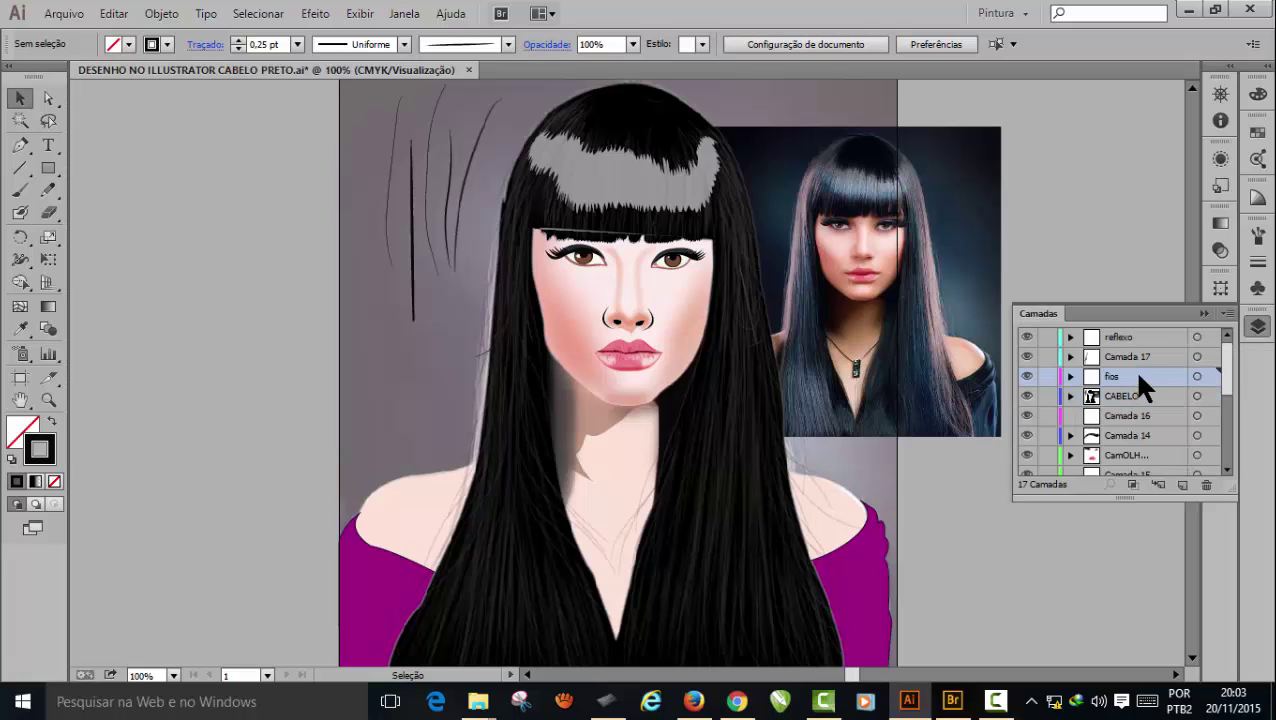
pyautogui.click(1160, 362)
pyautogui.click(1205, 484)
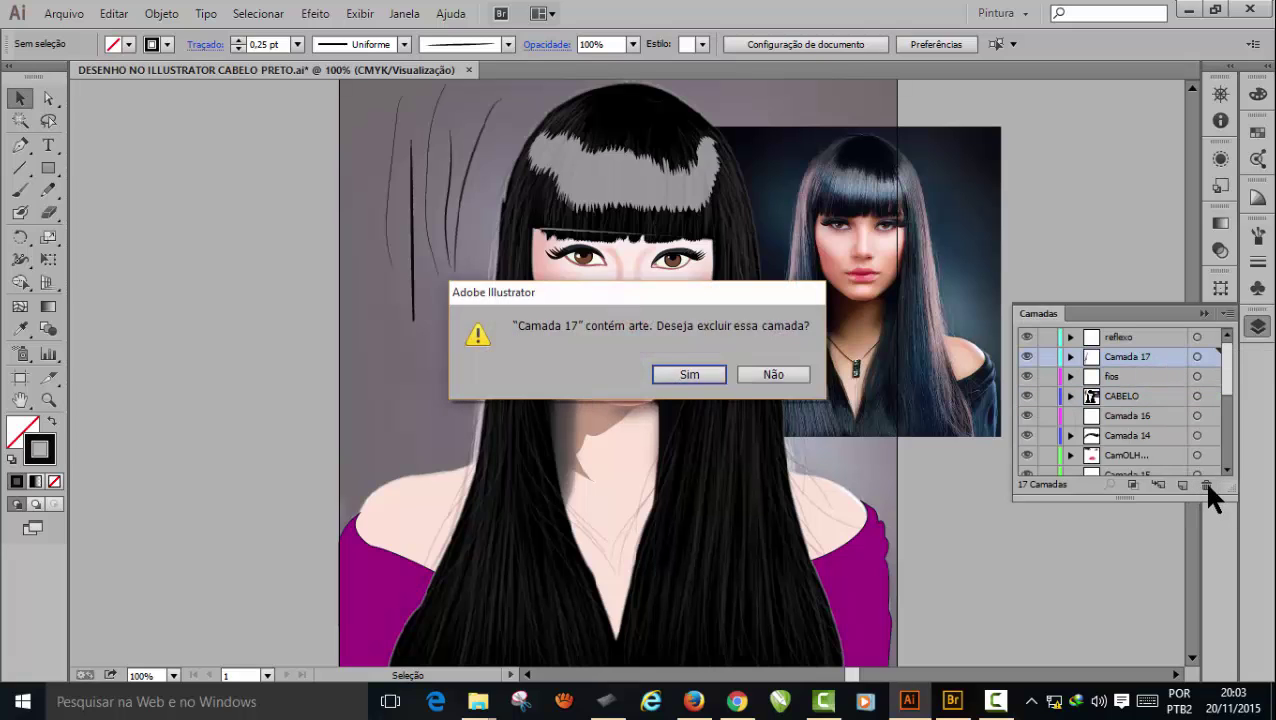
pyautogui.click(674, 372)
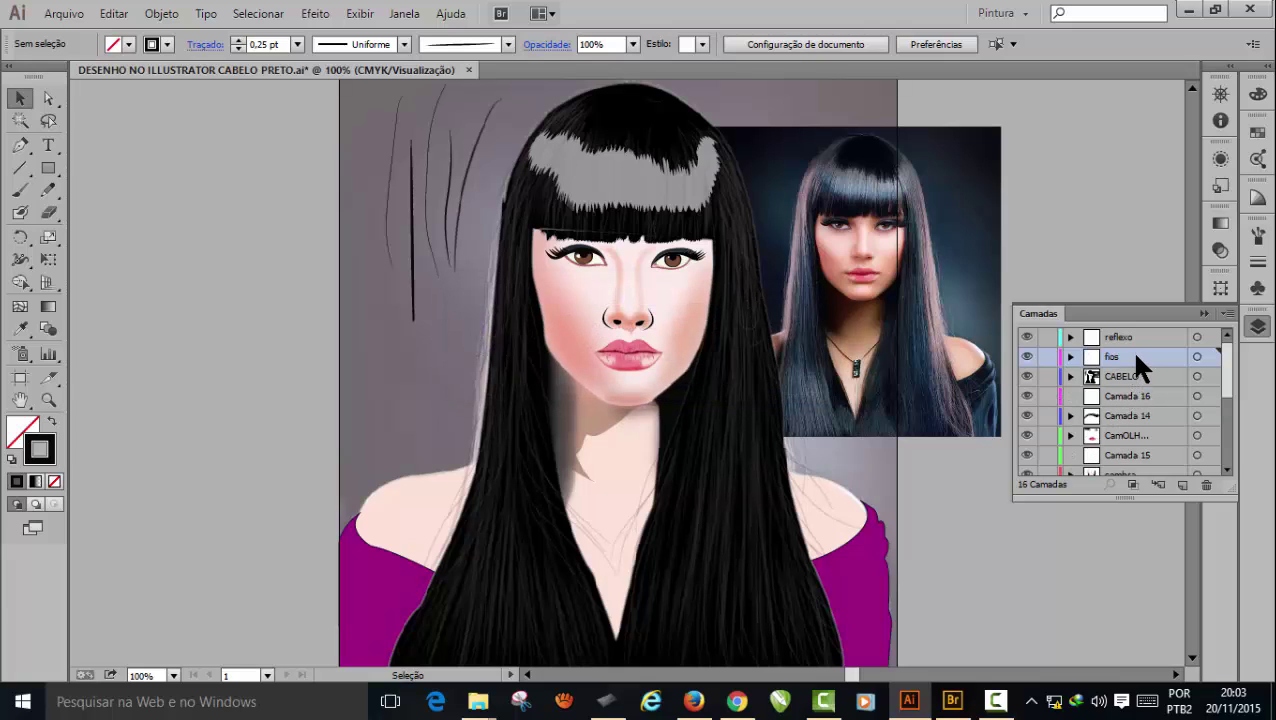
# - Create a new layer above the fios layer and name it fios 2
pyautogui.click(1182, 484)
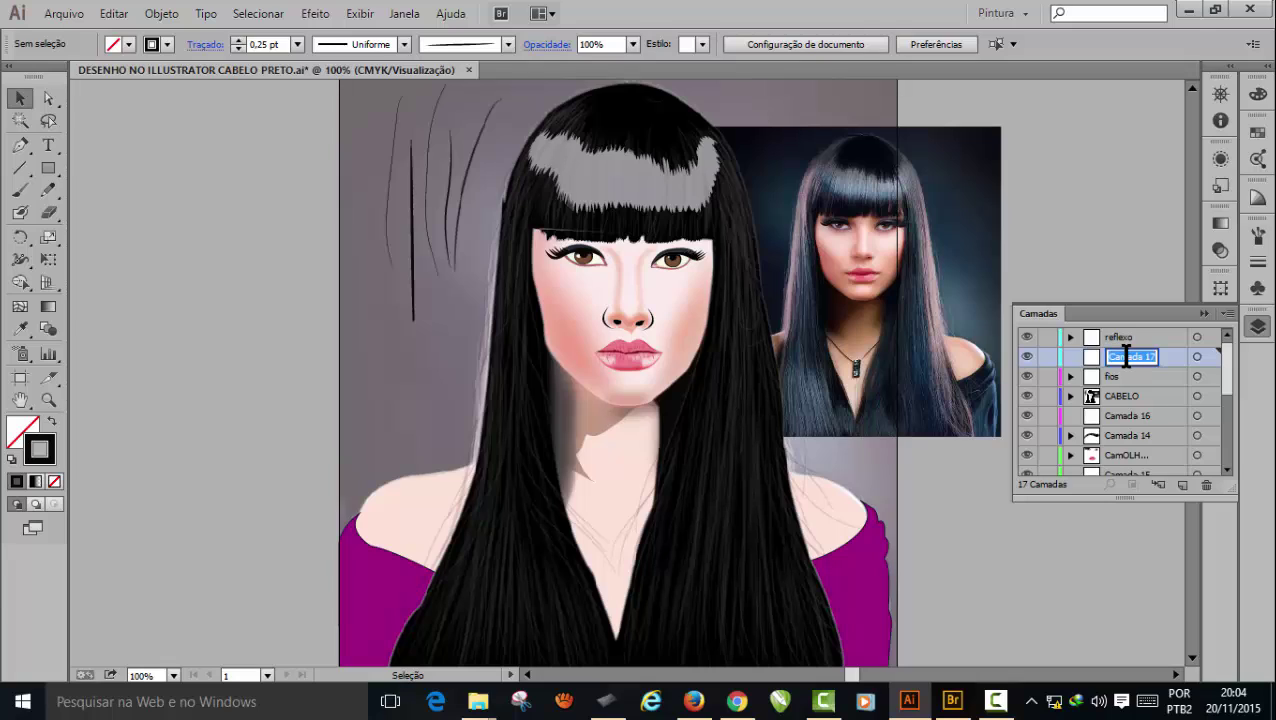
pyautogui.write('fios 2')
pyautogui.press('Return')
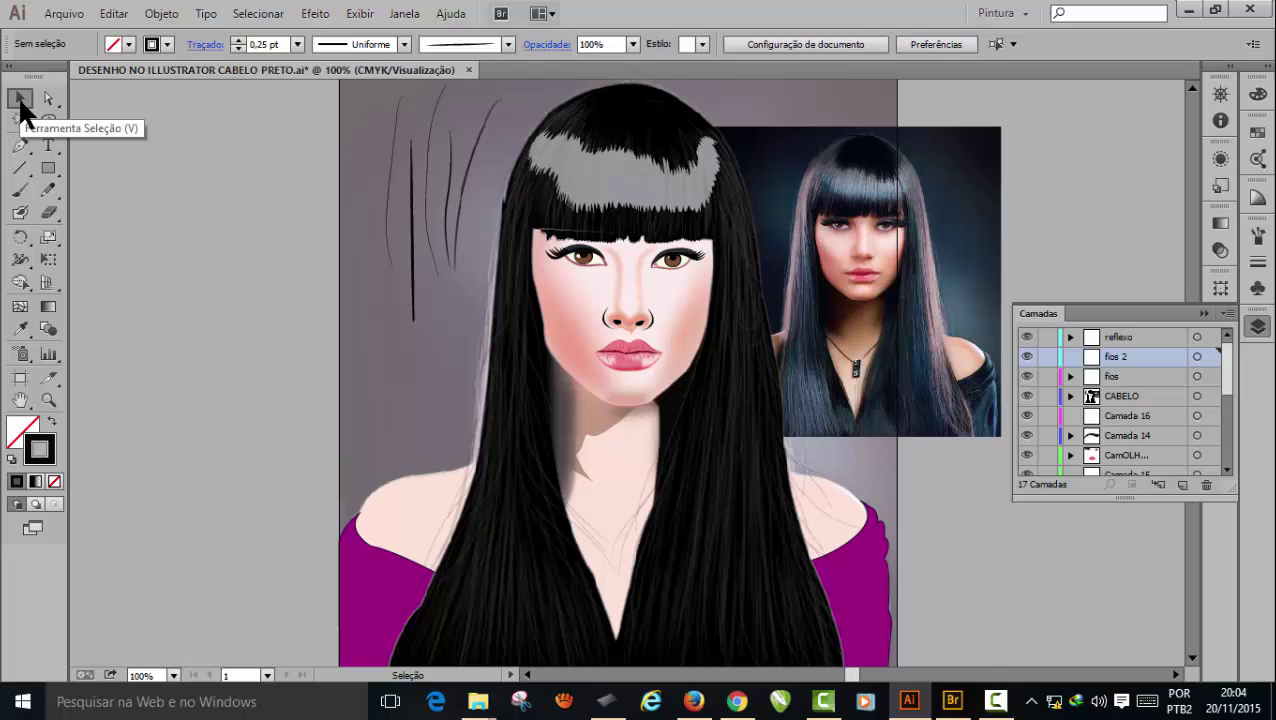
# - Paint a long, curved sample strand on the background to the left of the existing sample strokes
pyautogui.hotkey('ctrl', '+')
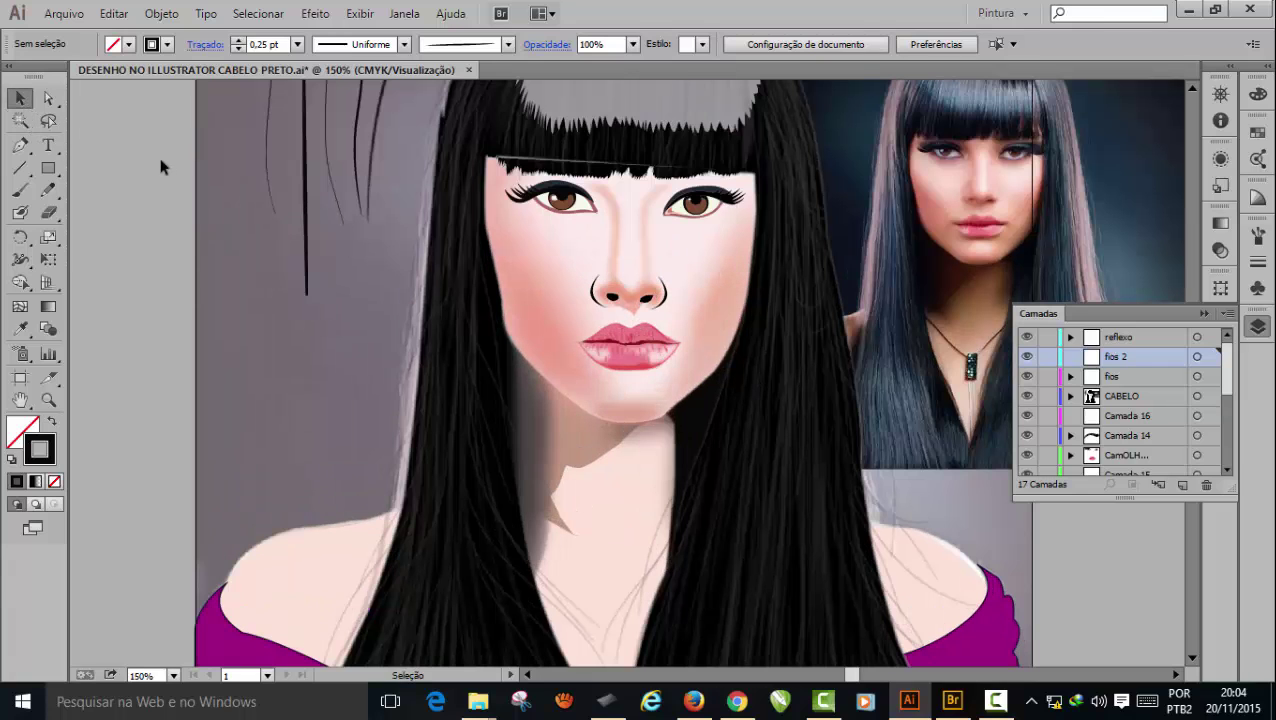
pyautogui.scroll(3, 307, 188)
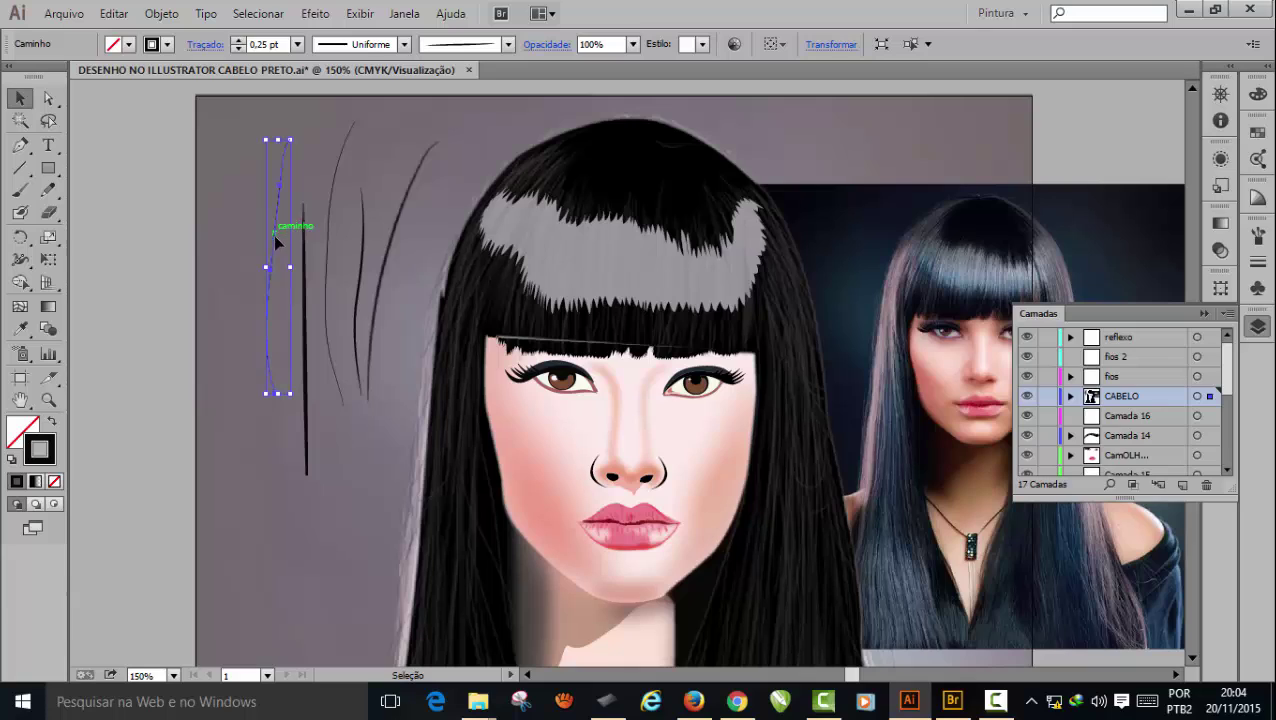
pyautogui.click(21, 192)
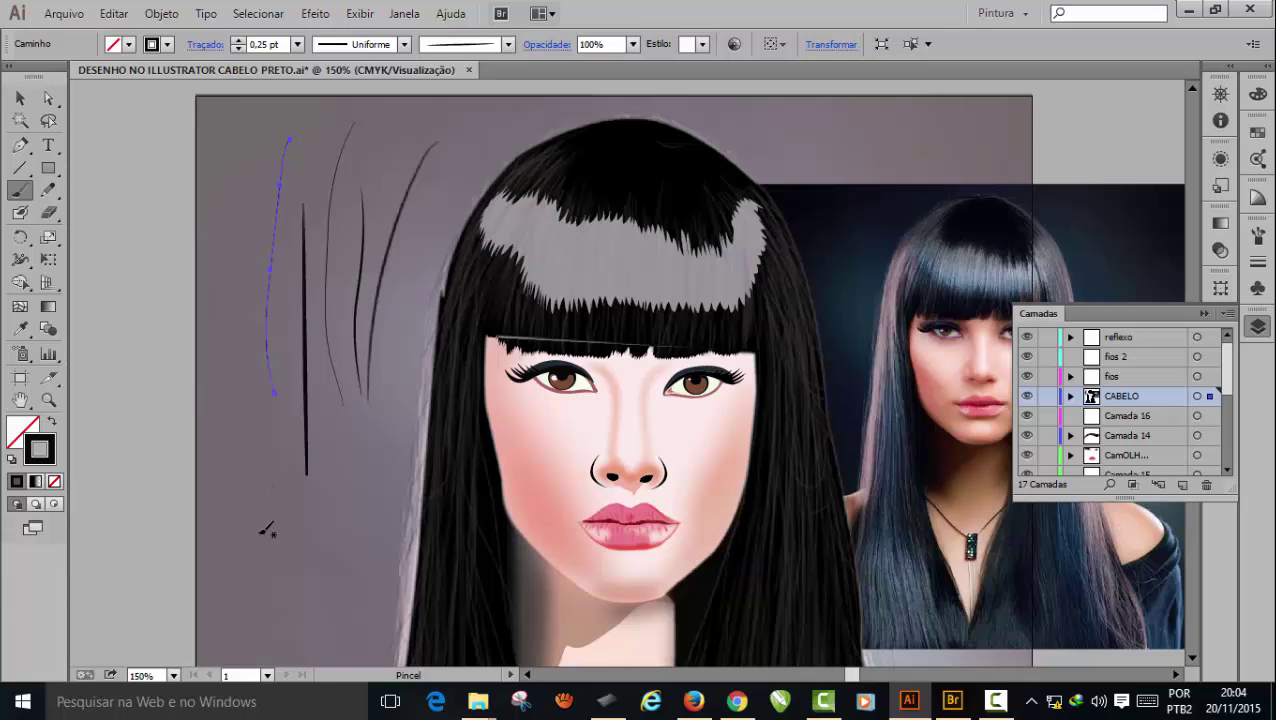
pyautogui.moveTo(236, 217); pyautogui.dragTo(261, 538)
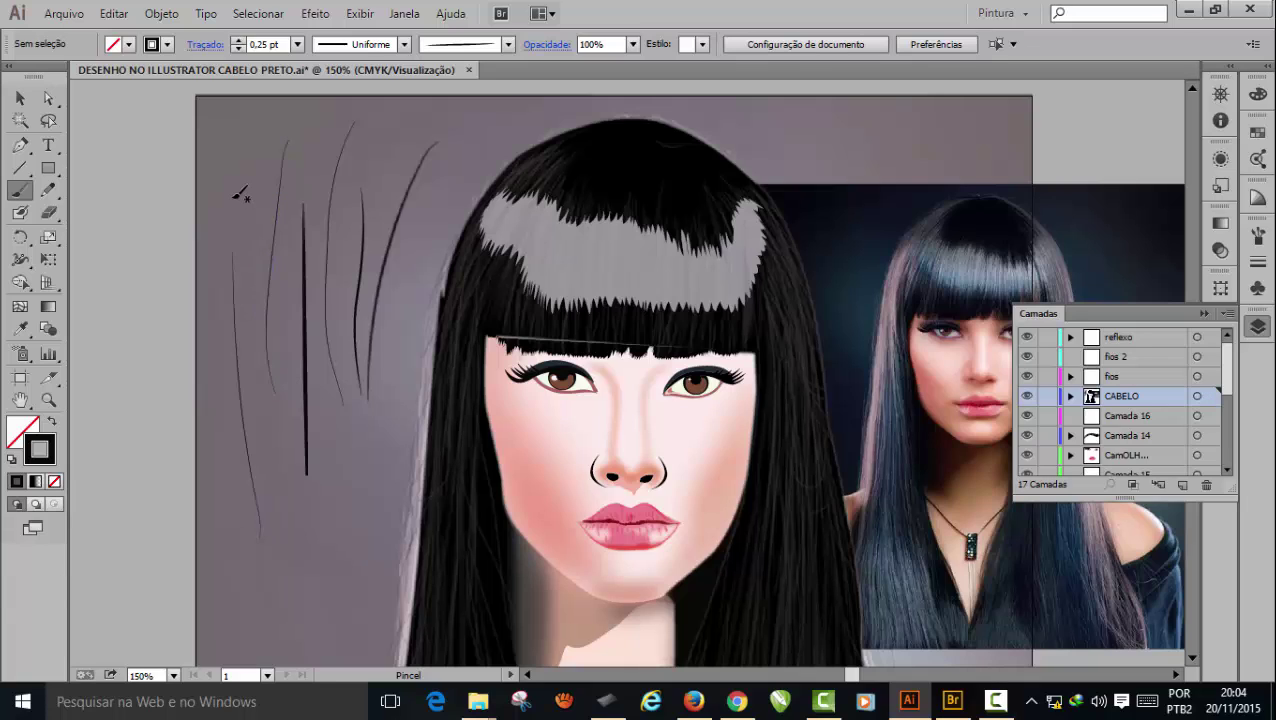
# - Set the stroke colour to a light blue with hue 234°, saturation 33% and brightness 98%
pyautogui.doubleClick(50, 445)
pyautogui.moveTo(957, 214); pyautogui.dragTo(955, 220)
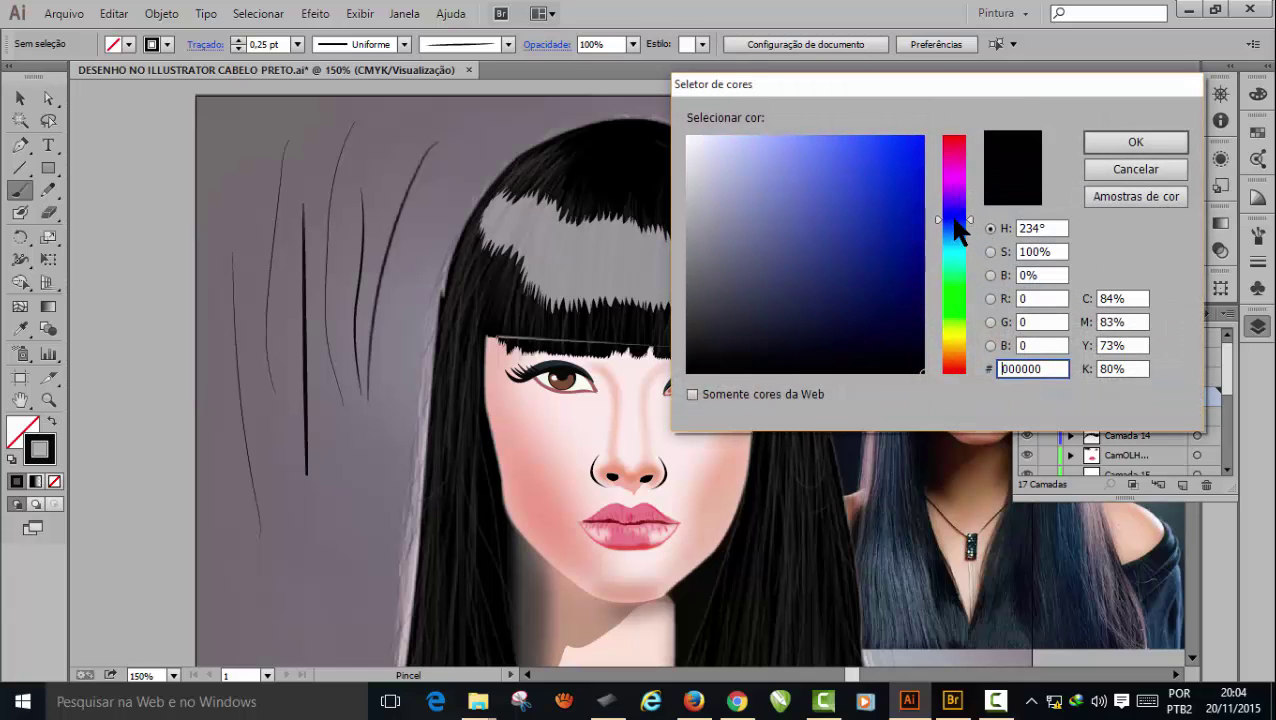
pyautogui.moveTo(818, 180)
pyautogui.mouseDown()
pyautogui.moveTo(804, 140)
pyautogui.moveTo(747, 137)
pyautogui.mouseUp()
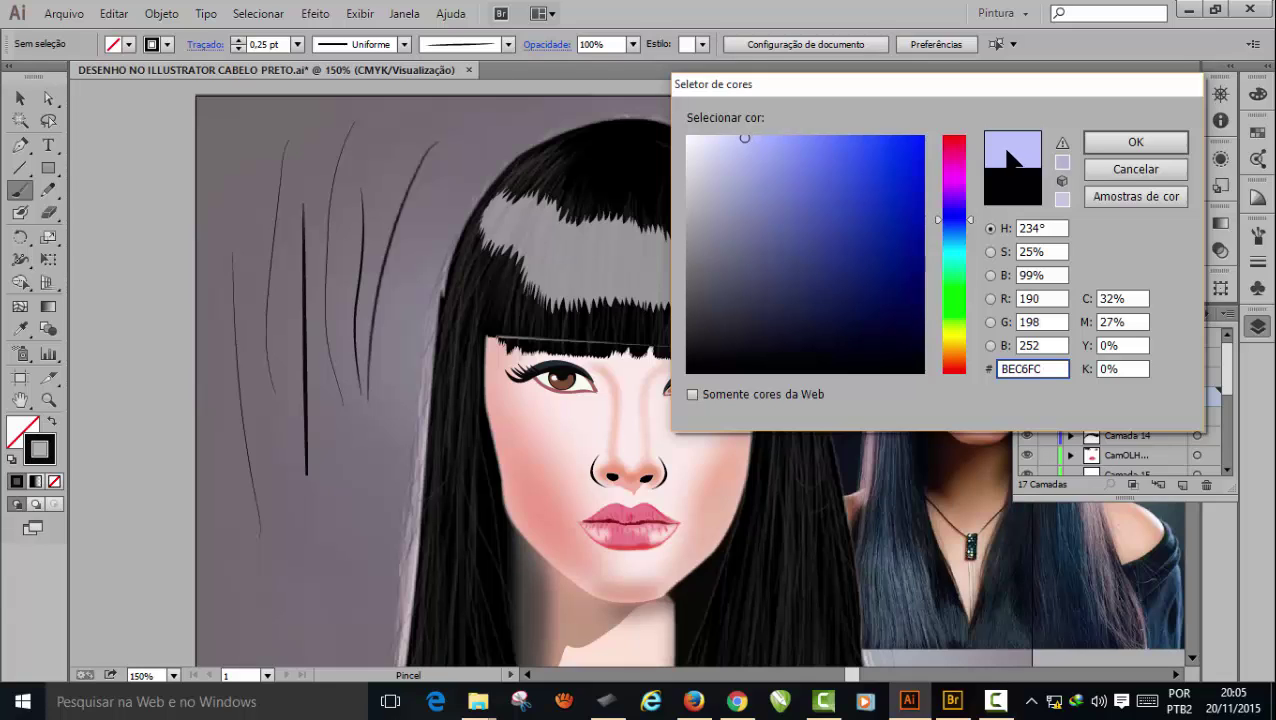
pyautogui.moveTo(748, 137); pyautogui.dragTo(766, 141)
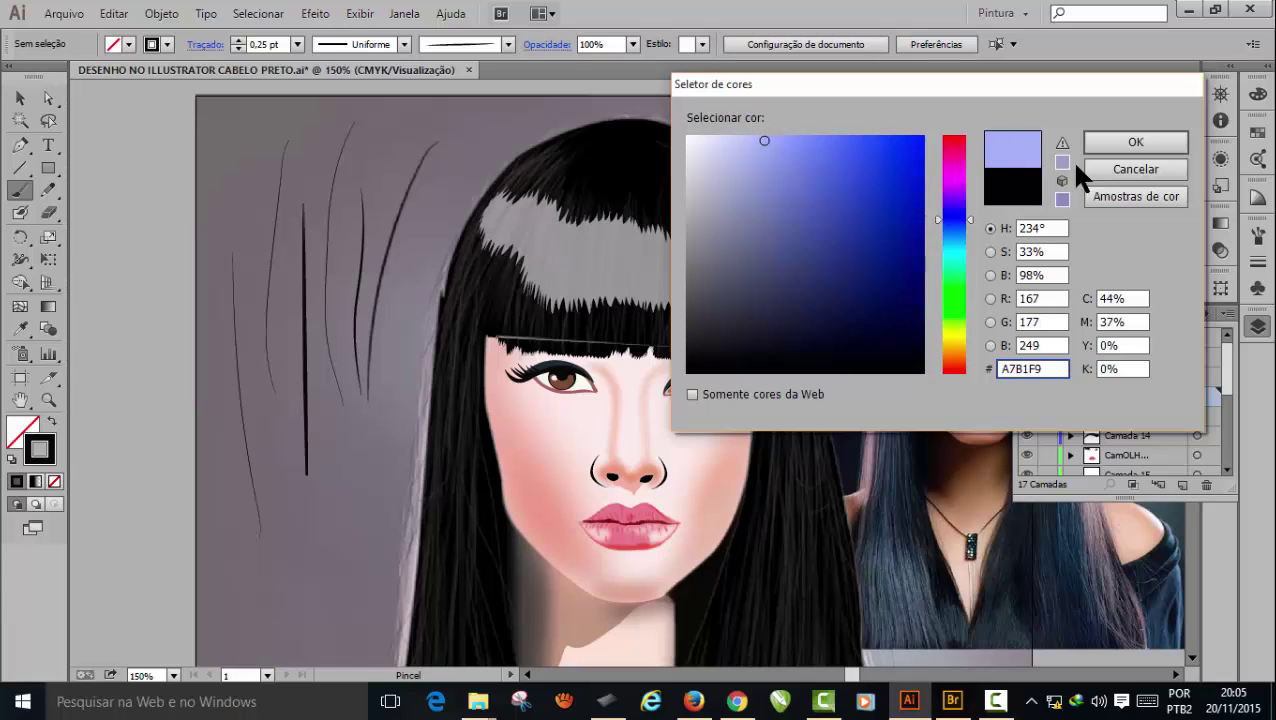
pyautogui.click(1097, 143)
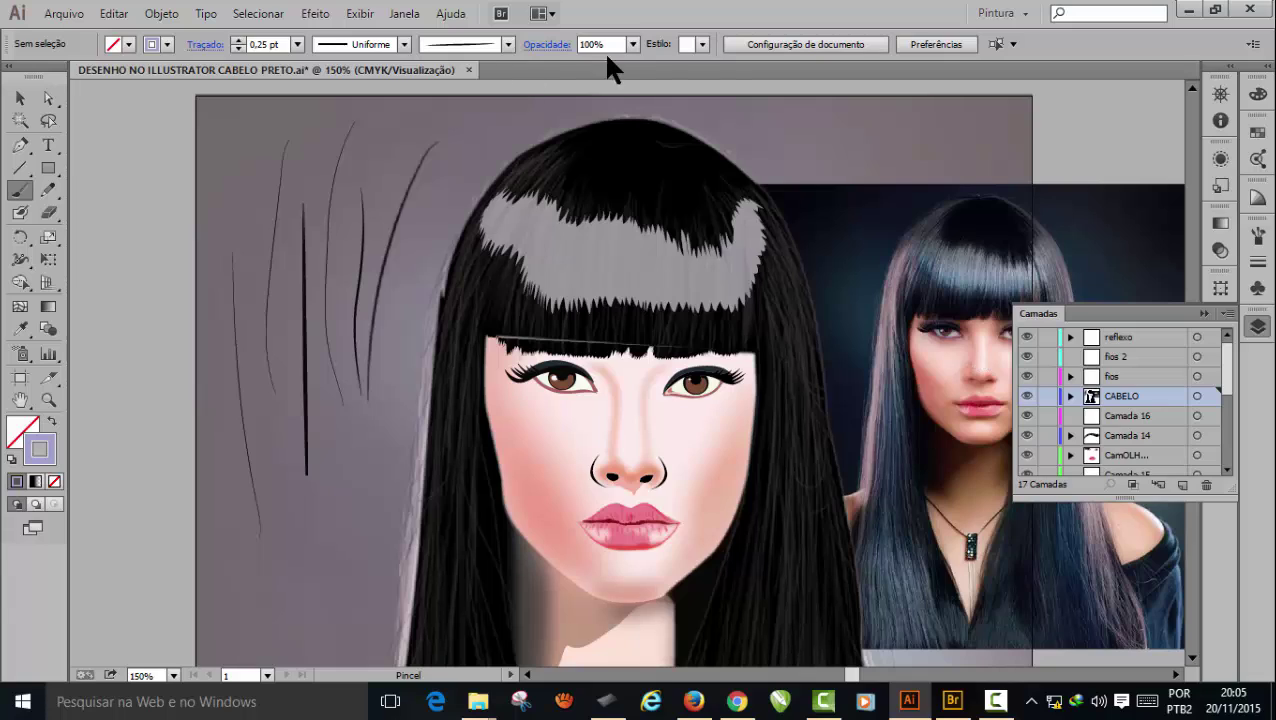
# - Set the brush opacity to 10% and make fios 2 the active layer
pyautogui.click(632, 44)
pyautogui.click(658, 88)
pyautogui.click(1147, 358)
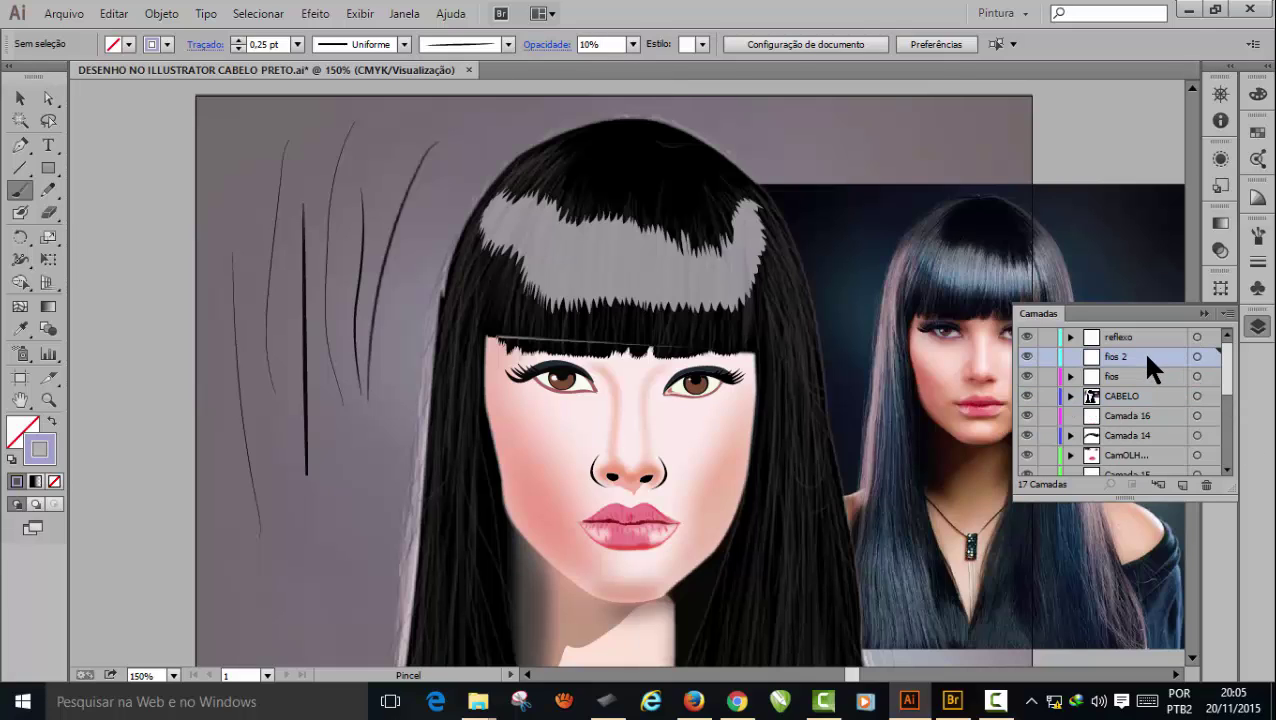
pyautogui.click(1203, 313)
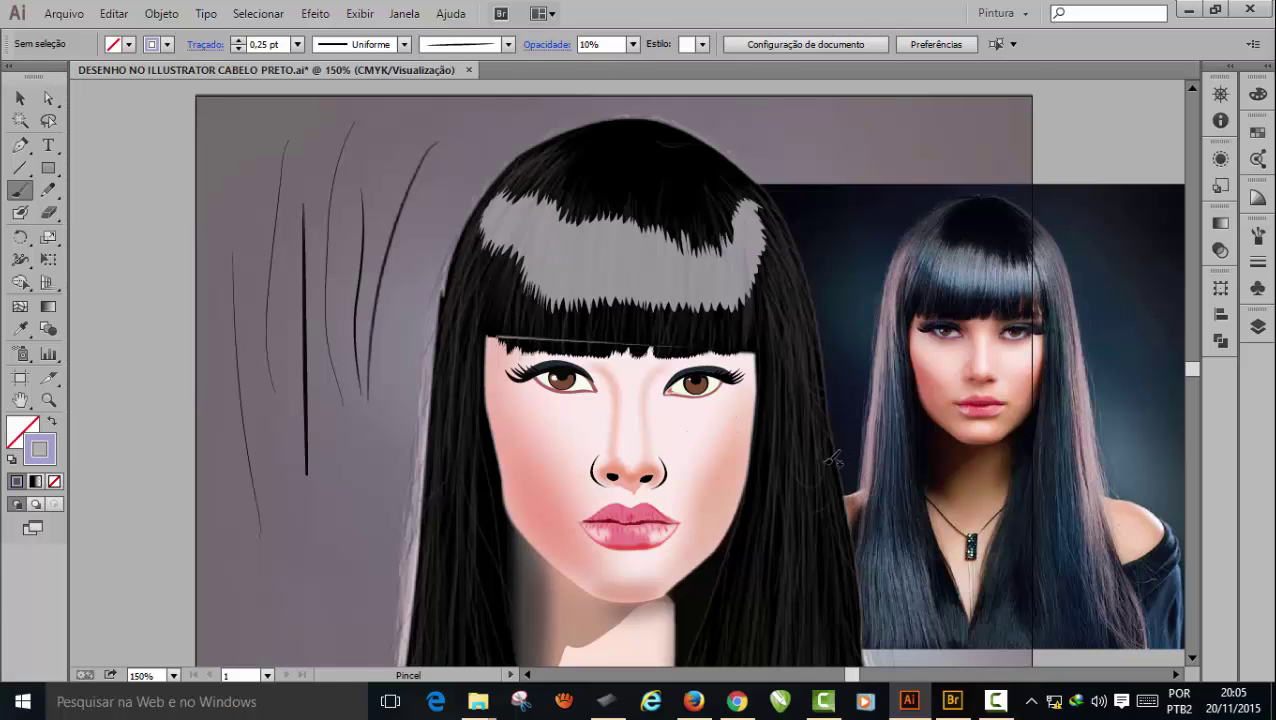
# - Paint faint 0.25 pt strands at 10% opacity down the hair to the right of the face
pyautogui.scroll(-2, 832, 458)
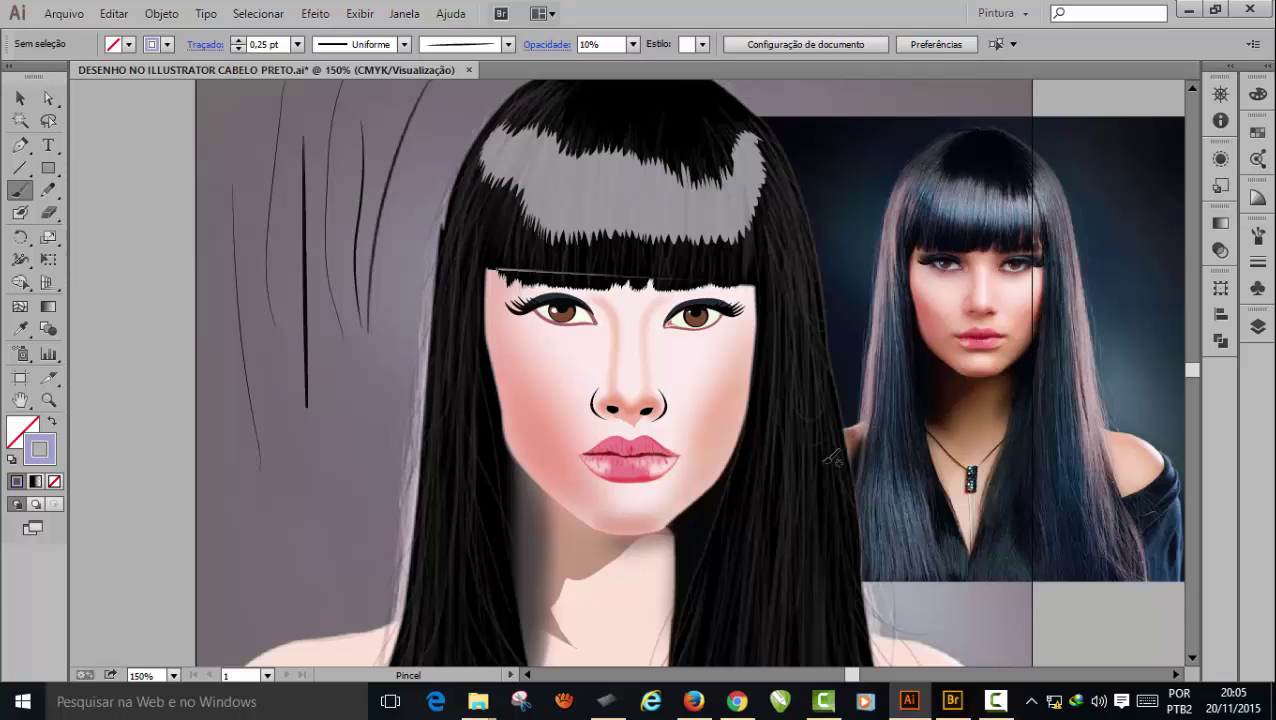
pyautogui.hotkey('ctrl', '+')
pyautogui.scroll(-1, 892, 452)
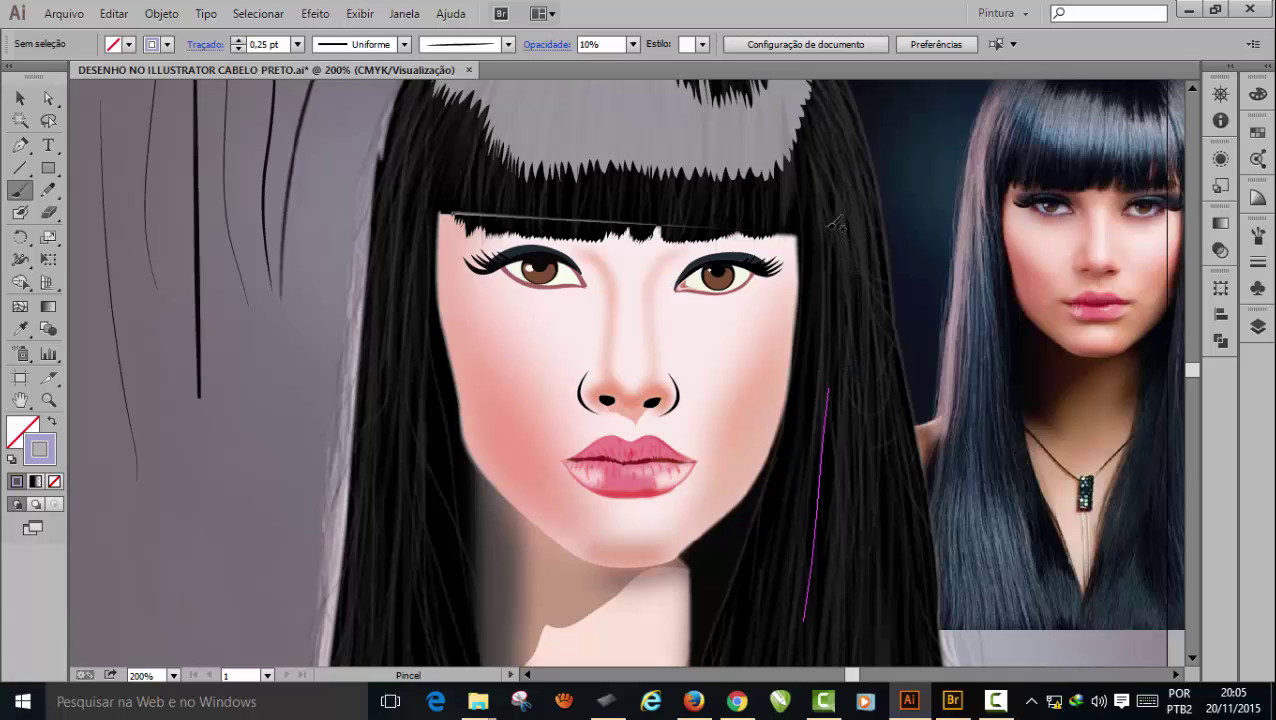
pyautogui.moveTo(838, 310); pyautogui.dragTo(830, 518)
pyautogui.moveTo(813, 206); pyautogui.dragTo(819, 450)
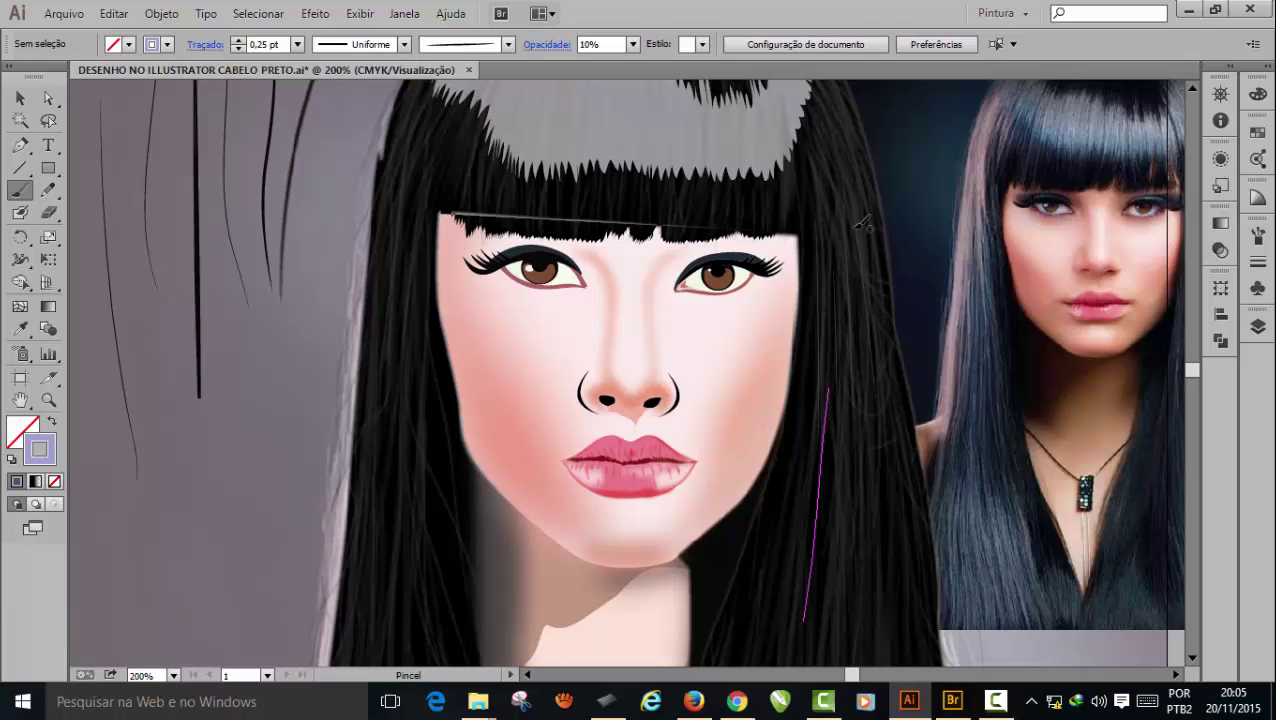
pyautogui.moveTo(903, 265); pyautogui.dragTo(902, 264)
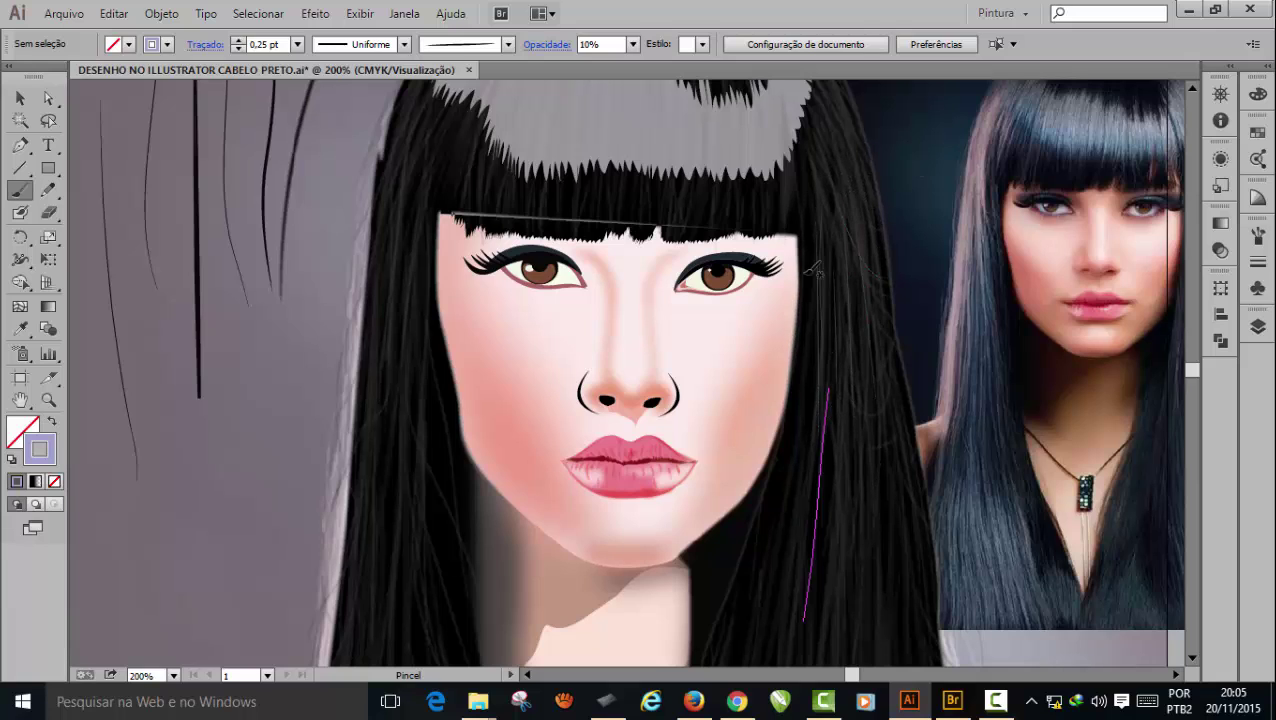
pyautogui.scroll(2, 818, 110)
pyautogui.scroll(10, 818, 110)
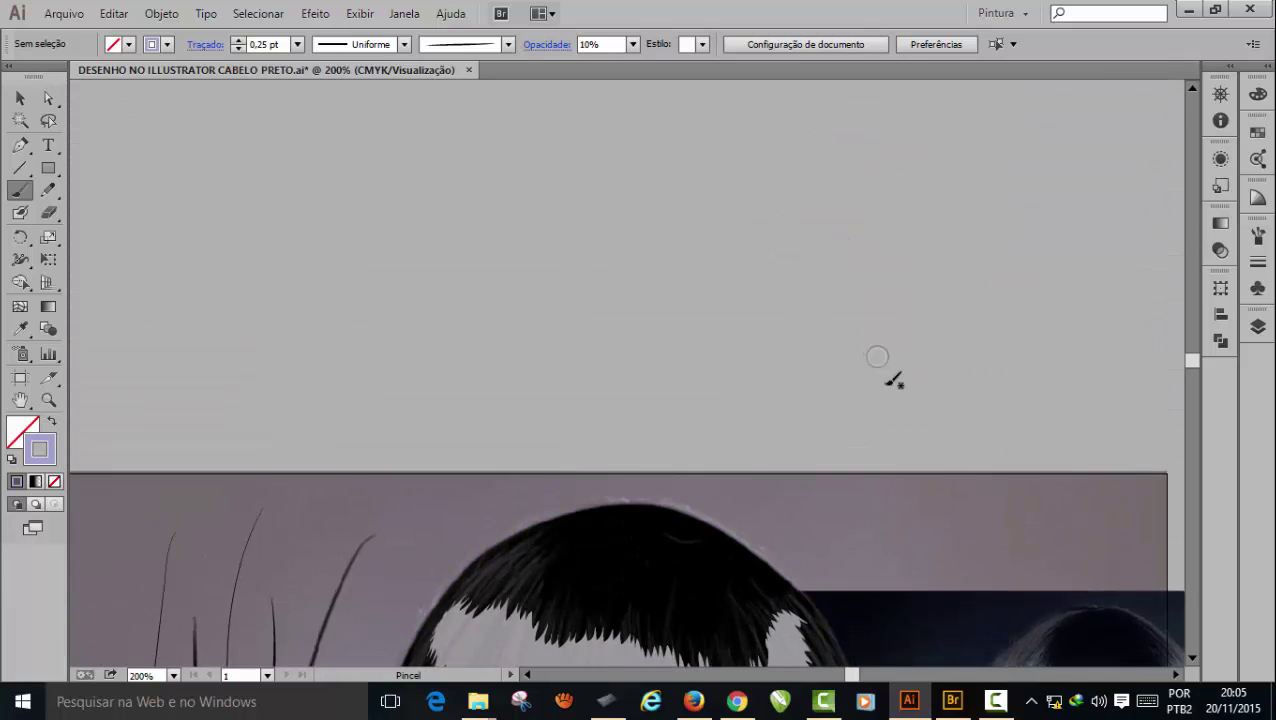
pyautogui.scroll(-10, 895, 505)
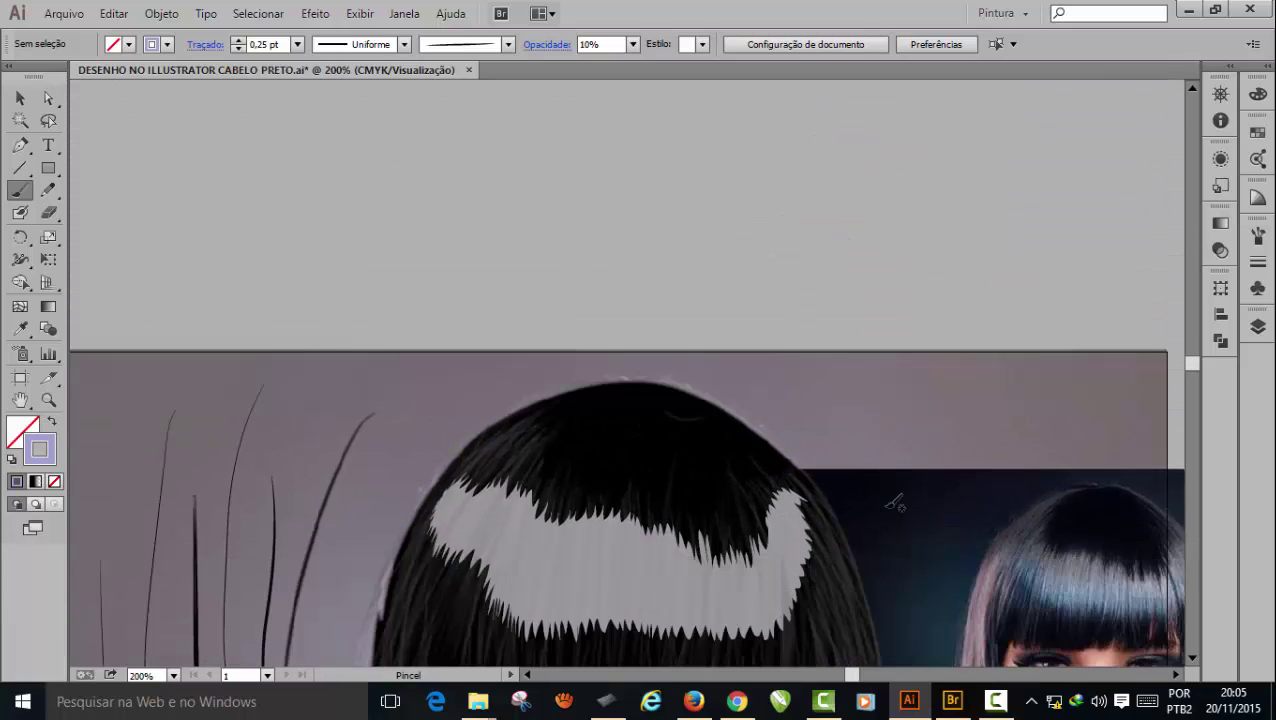
pyautogui.scroll(-1, 887, 494)
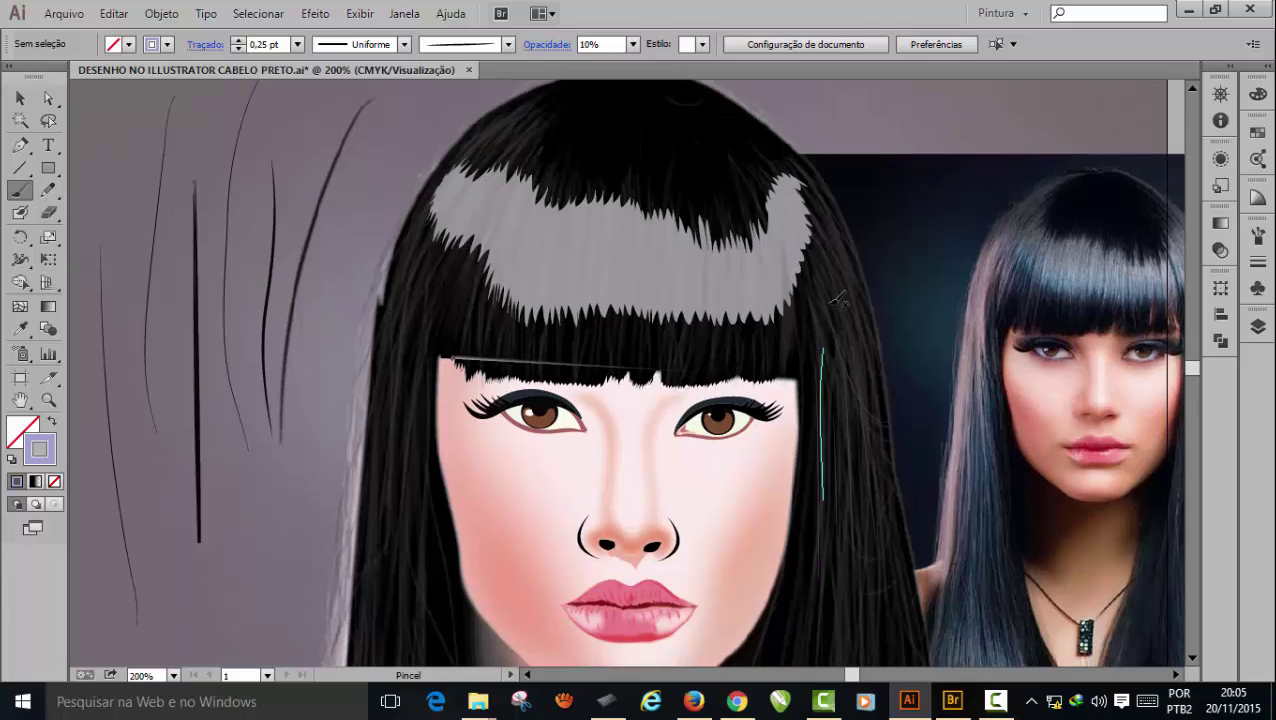
pyautogui.moveTo(843, 381); pyautogui.dragTo(859, 387)
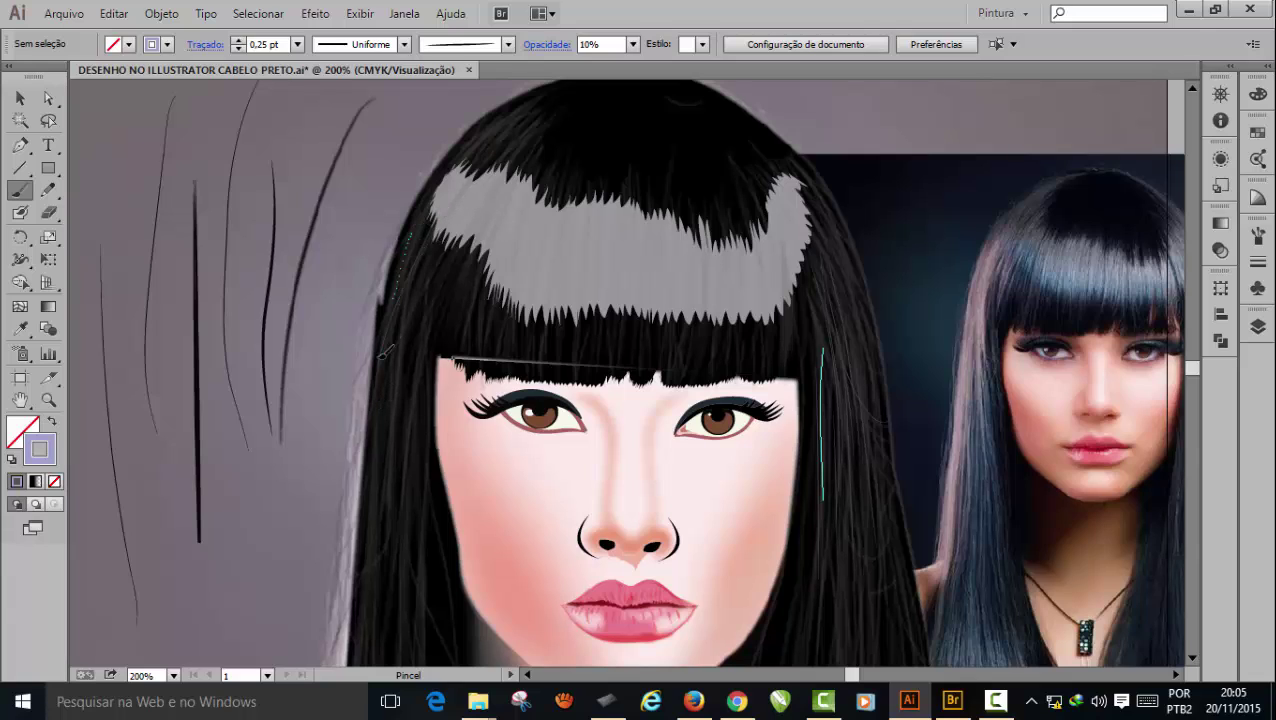
# - Paint faint strands on the upper left hair, from the crown's edge down beside the fringe
pyautogui.moveTo(383, 352)
pyautogui.mouseDown()
pyautogui.moveTo(372, 398)
pyautogui.moveTo(389, 411)
pyautogui.mouseUp()
pyautogui.moveTo(442, 259); pyautogui.dragTo(400, 399)
pyautogui.moveTo(455, 254); pyautogui.dragTo(419, 423)
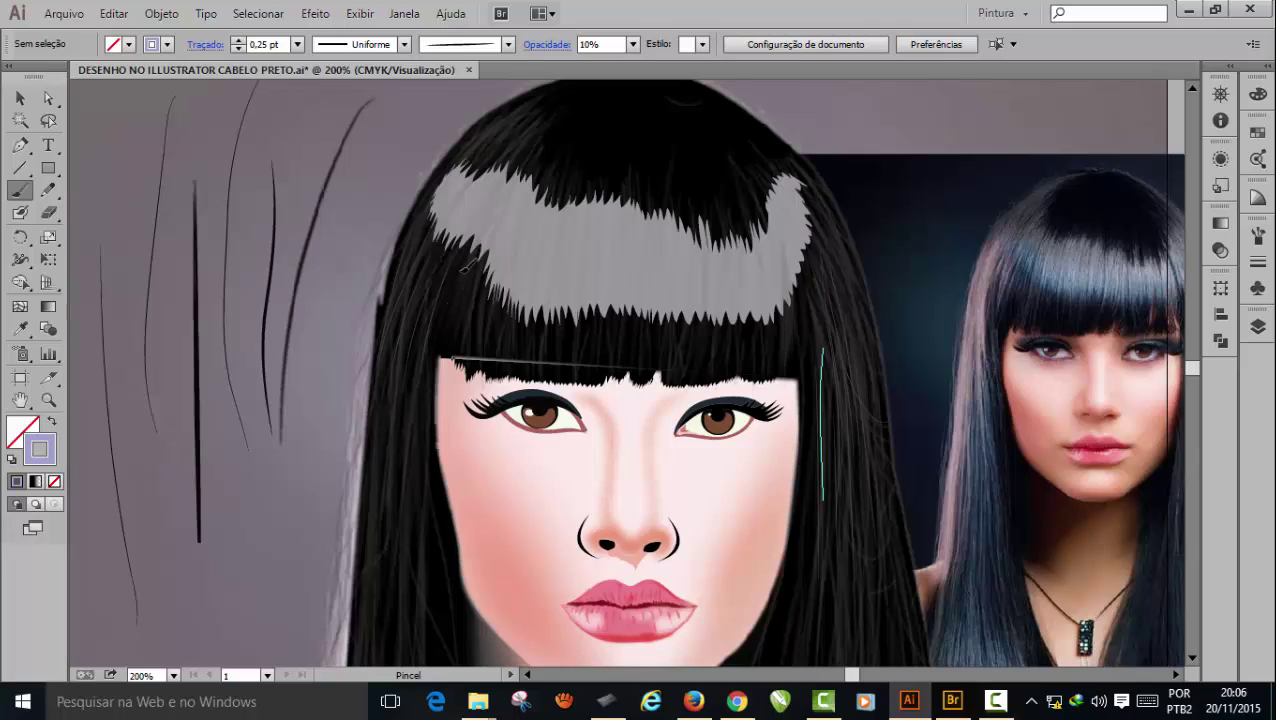
pyautogui.moveTo(459, 273); pyautogui.dragTo(433, 399)
pyautogui.moveTo(467, 340); pyautogui.dragTo(468, 342)
pyautogui.moveTo(473, 207); pyautogui.dragTo(470, 211)
pyautogui.moveTo(524, 122); pyautogui.dragTo(456, 206)
pyautogui.moveTo(521, 121)
pyautogui.mouseDown()
pyautogui.moveTo(433, 219)
pyautogui.moveTo(494, 129)
pyautogui.moveTo(468, 147)
pyautogui.mouseUp()
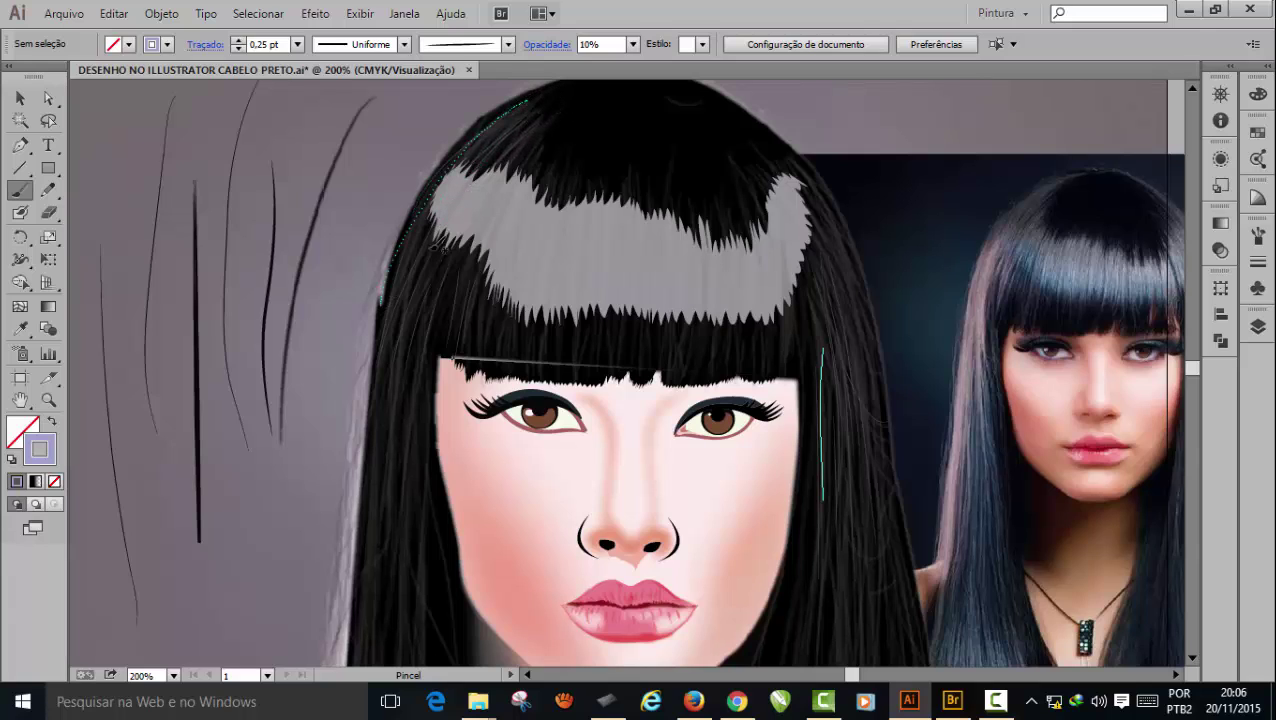
# - Paint long faint strands from the crown down the hair to the left of the face
pyautogui.moveTo(540, 116)
pyautogui.mouseDown()
pyautogui.moveTo(414, 272)
pyautogui.moveTo(365, 446)
pyautogui.mouseUp()
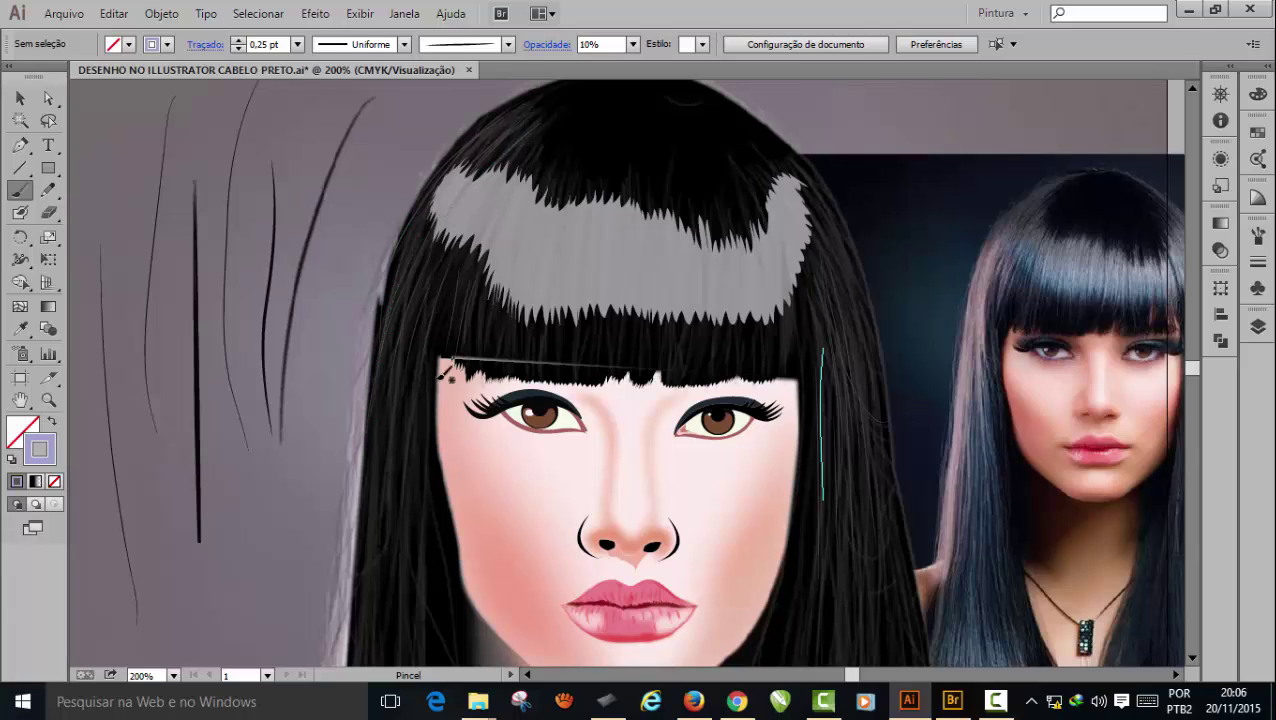
pyautogui.moveTo(440, 287)
pyautogui.mouseDown()
pyautogui.moveTo(401, 515)
pyautogui.moveTo(414, 570)
pyautogui.mouseUp()
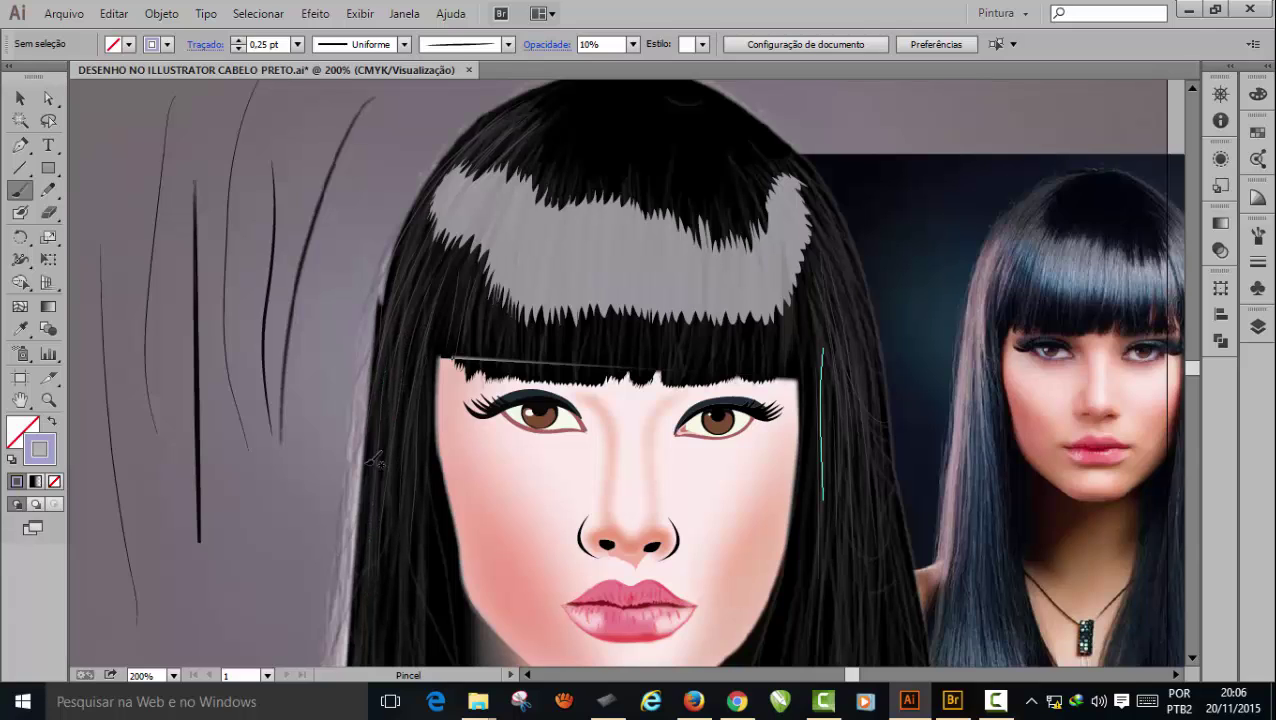
pyautogui.moveTo(374, 468); pyautogui.dragTo(365, 606)
pyautogui.moveTo(435, 390); pyautogui.dragTo(409, 621)
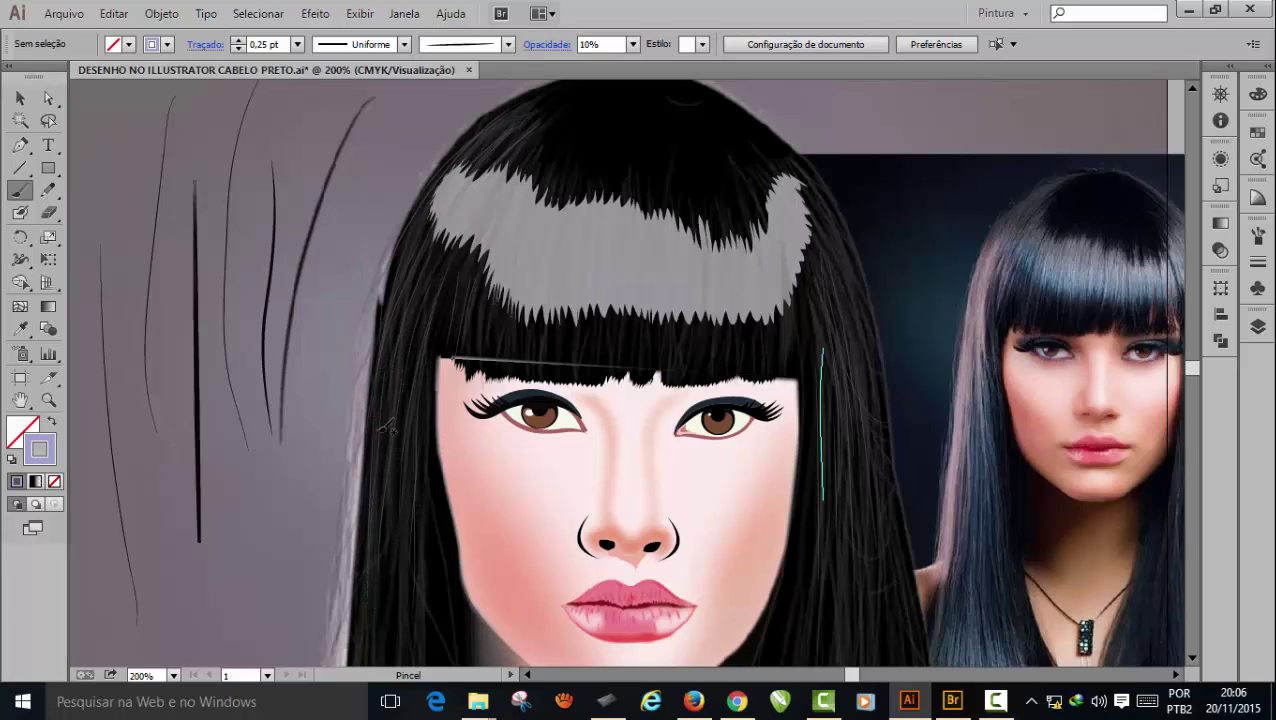
pyautogui.moveTo(354, 555); pyautogui.dragTo(344, 648)
pyautogui.moveTo(418, 454); pyautogui.dragTo(411, 638)
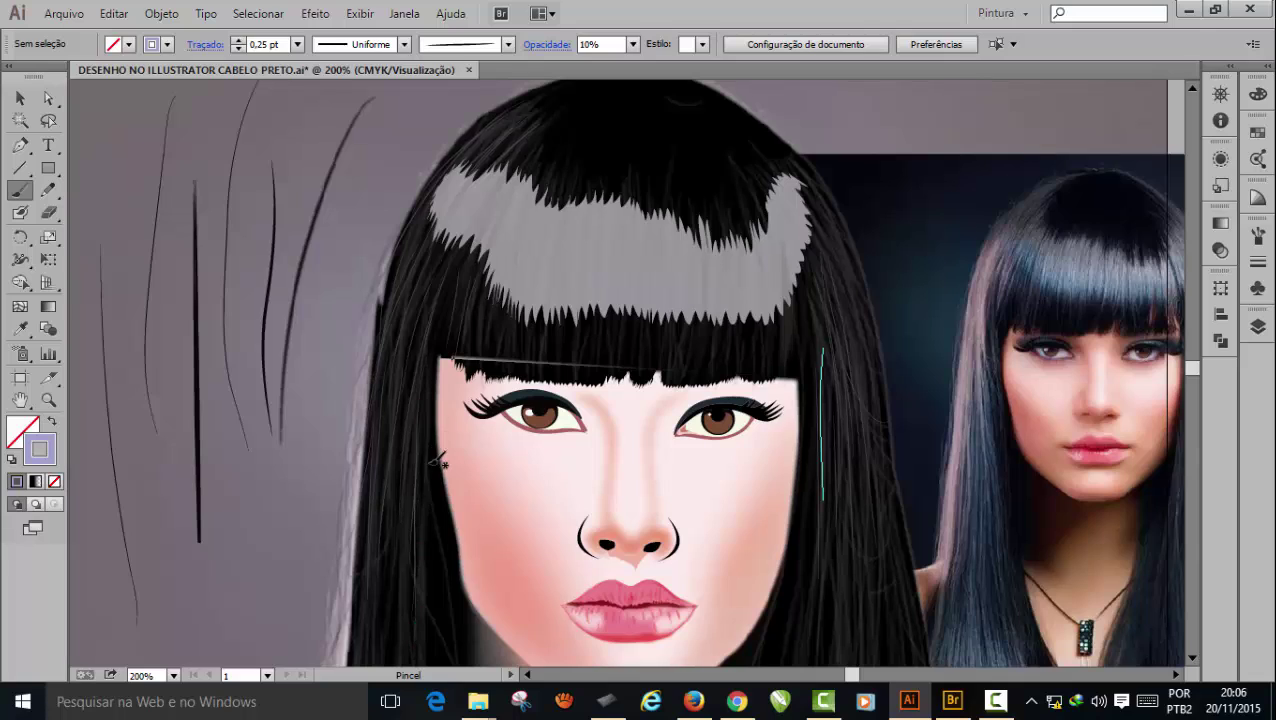
pyautogui.moveTo(431, 463); pyautogui.dragTo(424, 656)
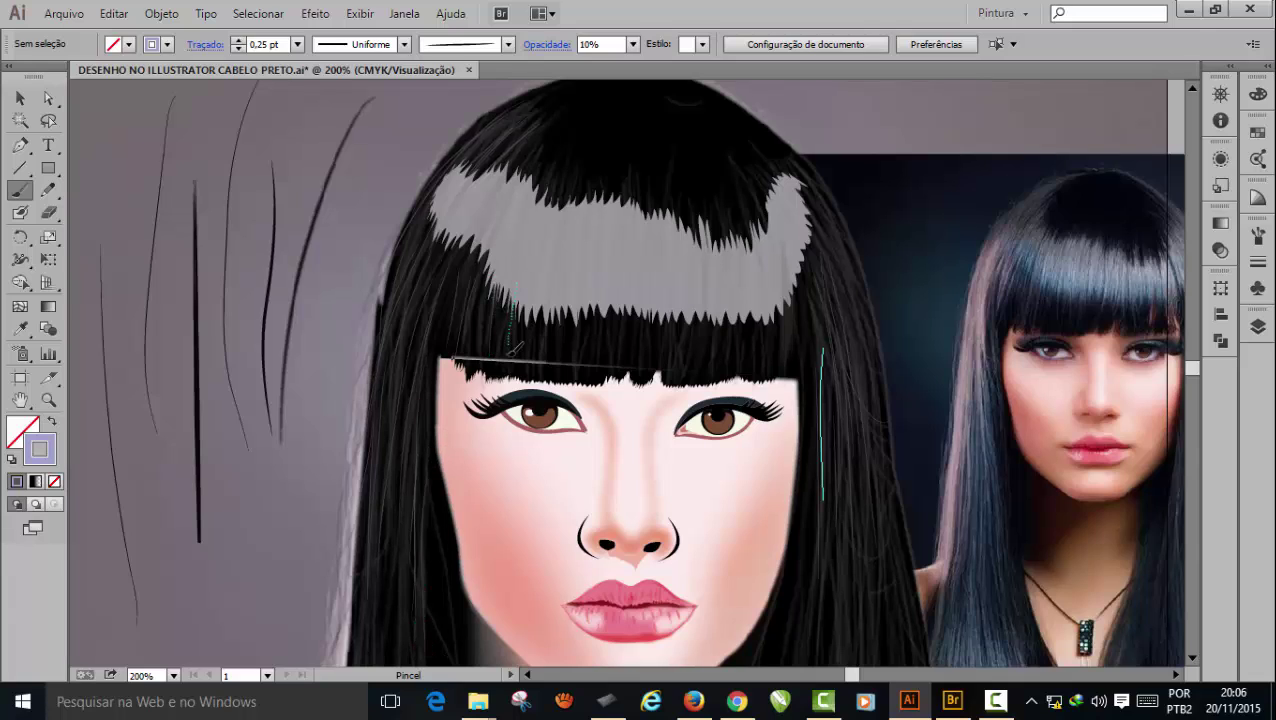
# - Paint a row of short faint strands across the fringe, between the grey reflection and the fringe tips
pyautogui.moveTo(516, 318)
pyautogui.mouseDown()
pyautogui.moveTo(514, 366)
pyautogui.moveTo(523, 346)
pyautogui.moveTo(520, 373)
pyautogui.moveTo(533, 379)
pyautogui.moveTo(538, 361)
pyautogui.moveTo(536, 372)
pyautogui.mouseUp()
pyautogui.moveTo(568, 308); pyautogui.dragTo(580, 376)
pyautogui.moveTo(616, 320); pyautogui.dragTo(617, 364)
pyautogui.moveTo(632, 297); pyautogui.dragTo(624, 362)
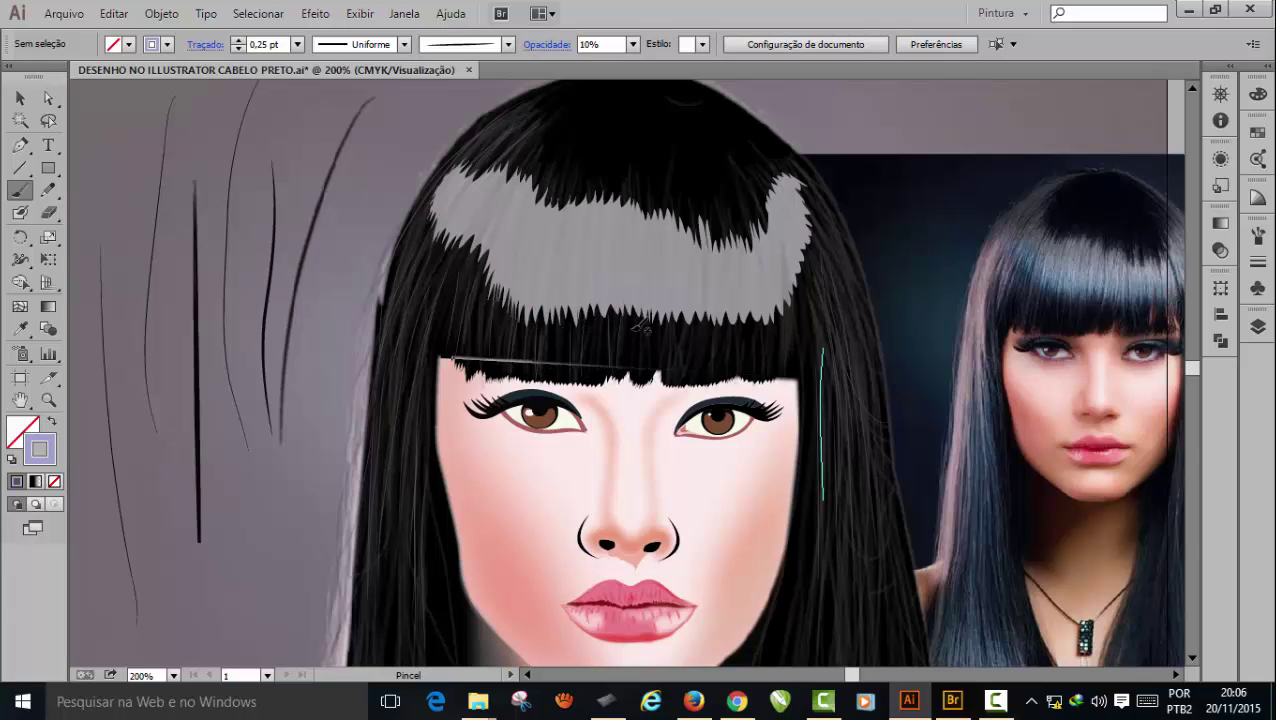
pyautogui.moveTo(658, 308); pyautogui.dragTo(648, 377)
pyautogui.moveTo(667, 322); pyautogui.dragTo(663, 372)
pyautogui.moveTo(680, 316); pyautogui.dragTo(688, 379)
pyautogui.moveTo(720, 322); pyautogui.dragTo(728, 380)
pyautogui.moveTo(738, 315); pyautogui.dragTo(737, 372)
pyautogui.moveTo(745, 321)
pyautogui.mouseDown()
pyautogui.moveTo(748, 371)
pyautogui.moveTo(762, 379)
pyautogui.mouseUp()
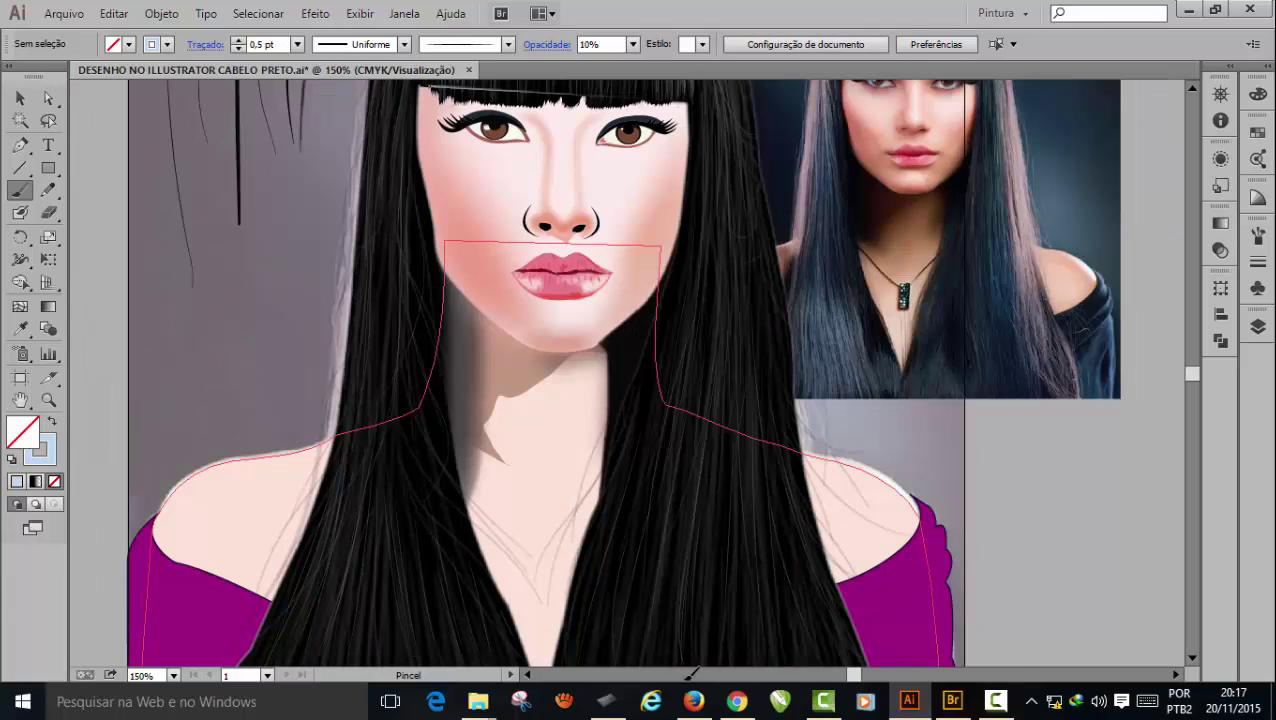
# - Paint faint 0.5 pt light blue strands on the right hair lengths, over the shoulder and beside the neck
pyautogui.moveTo(776, 530); pyautogui.dragTo(785, 616)
pyautogui.moveTo(798, 550); pyautogui.dragTo(827, 640)
pyautogui.moveTo(800, 477)
pyautogui.mouseDown()
pyautogui.moveTo(855, 638)
pyautogui.moveTo(832, 586)
pyautogui.mouseUp()
pyautogui.moveTo(786, 375); pyautogui.dragTo(820, 550)
pyautogui.moveTo(632, 378); pyautogui.dragTo(618, 440)
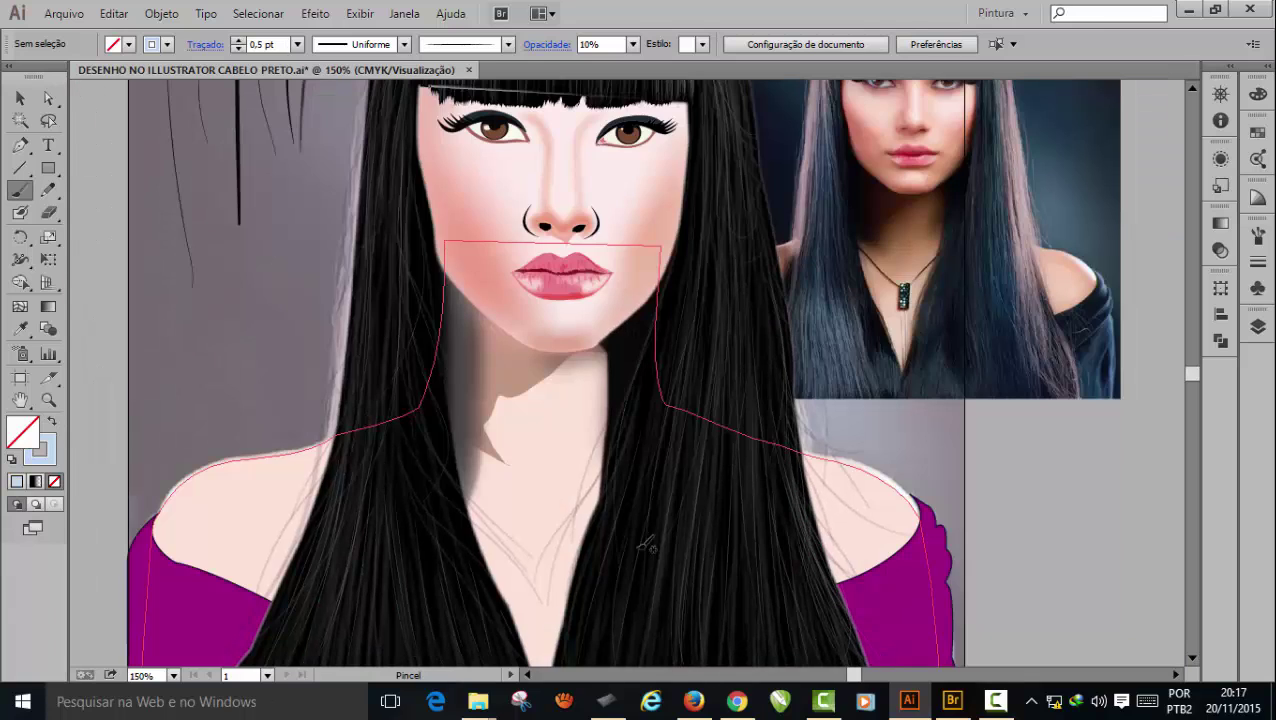
pyautogui.scroll(-3, 1153, 623)
pyautogui.scroll(10, 878, 583)
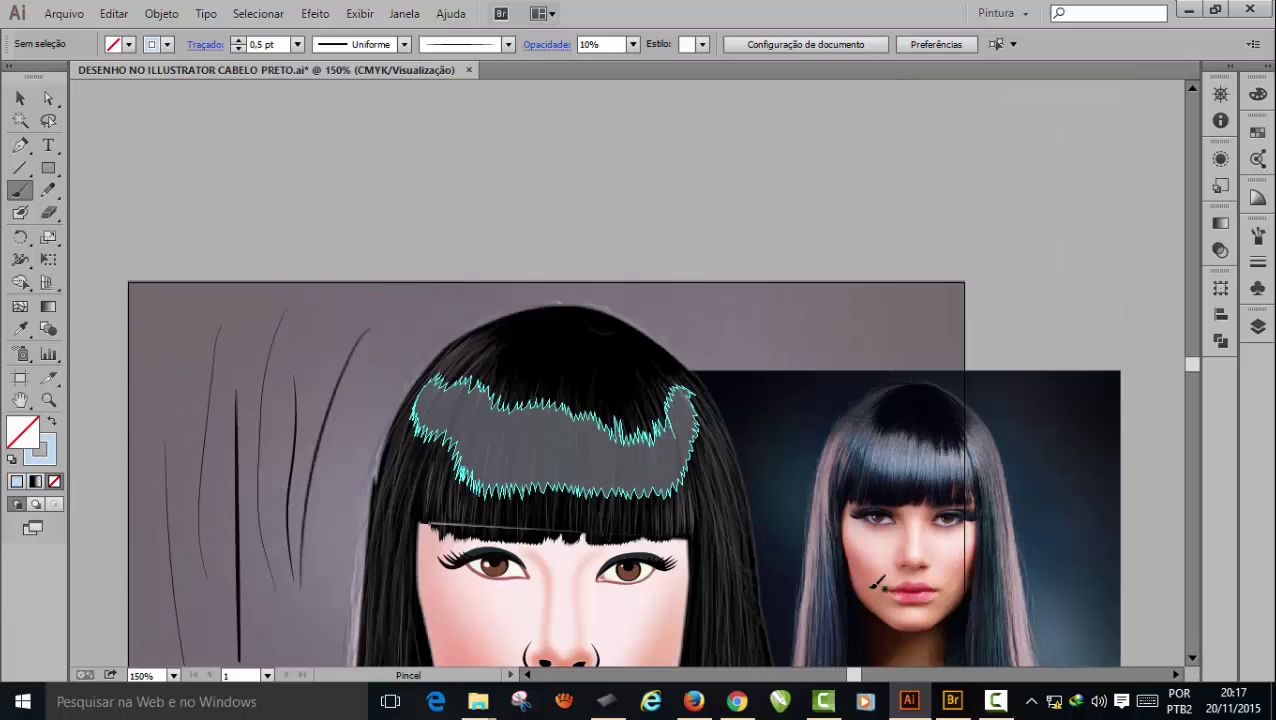
# - Paint long light blue strands down both sides of the face, from fringe level to the shoulders
pyautogui.scroll(-7, 1194, 664)
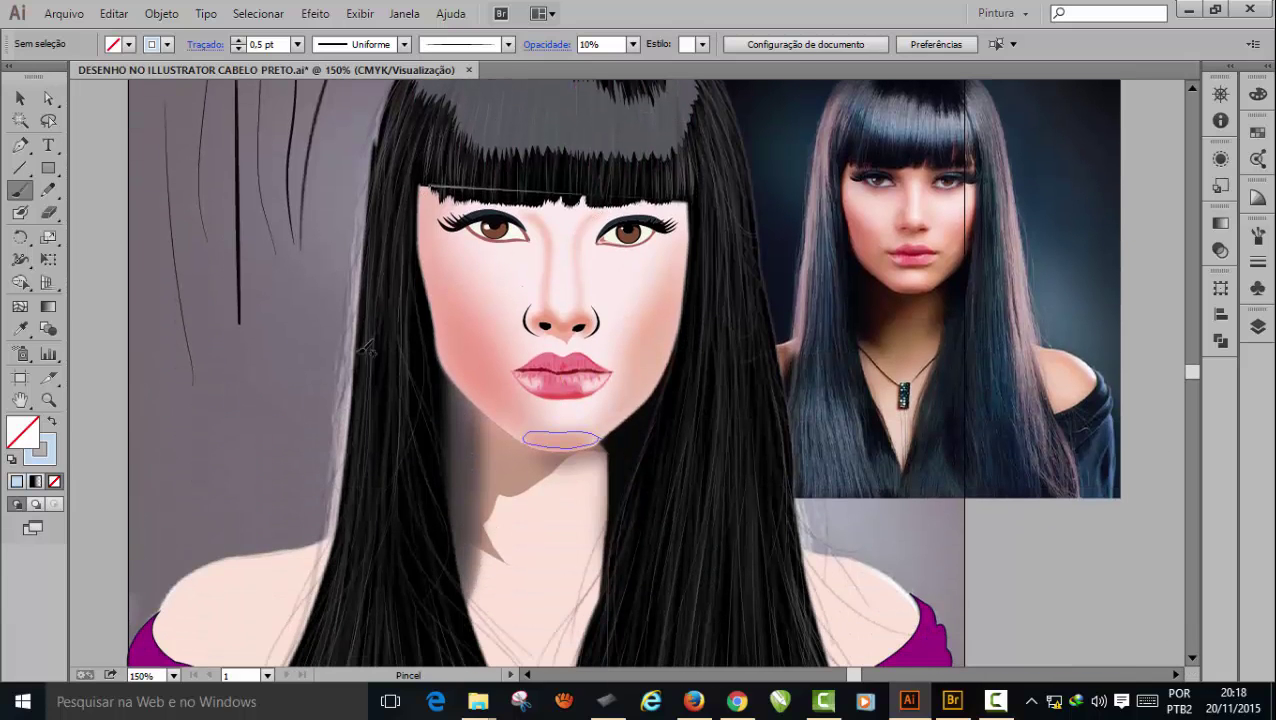
pyautogui.moveTo(405, 481); pyautogui.dragTo(403, 557)
pyautogui.moveTo(384, 252); pyautogui.dragTo(381, 456)
pyautogui.moveTo(357, 312); pyautogui.dragTo(348, 432)
pyautogui.moveTo(410, 270); pyautogui.dragTo(389, 582)
pyautogui.moveTo(718, 187); pyautogui.dragTo(776, 488)
pyautogui.moveTo(682, 200); pyautogui.dragTo(706, 486)
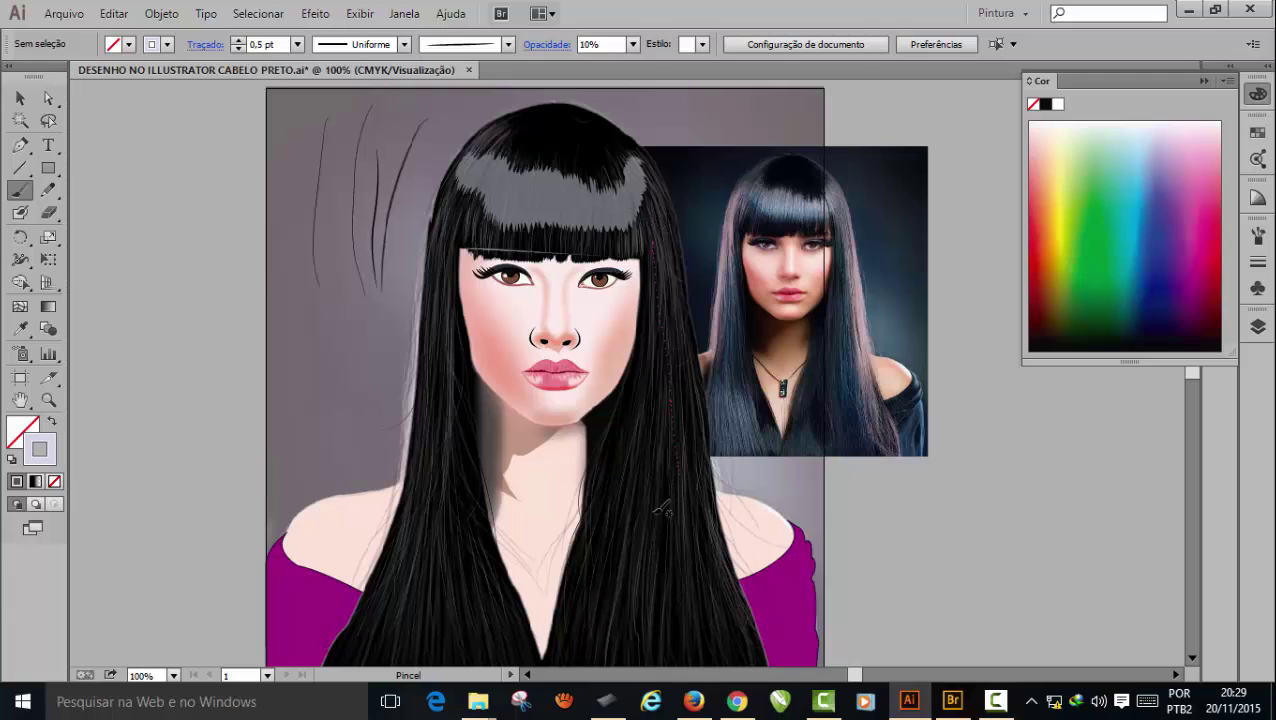
# - Paint pale strands over the lower left hair lengths, flowing down to the tips at 10% opacity
pyautogui.moveTo(443, 487); pyautogui.dragTo(440, 667)
pyautogui.moveTo(406, 553); pyautogui.dragTo(352, 703)
pyautogui.moveTo(387, 575)
pyautogui.mouseDown()
pyautogui.moveTo(336, 678)
pyautogui.moveTo(296, 716)
pyautogui.moveTo(320, 682)
pyautogui.mouseUp()
pyautogui.moveTo(409, 565)
pyautogui.mouseDown()
pyautogui.moveTo(393, 683)
pyautogui.moveTo(451, 667)
pyautogui.mouseUp()
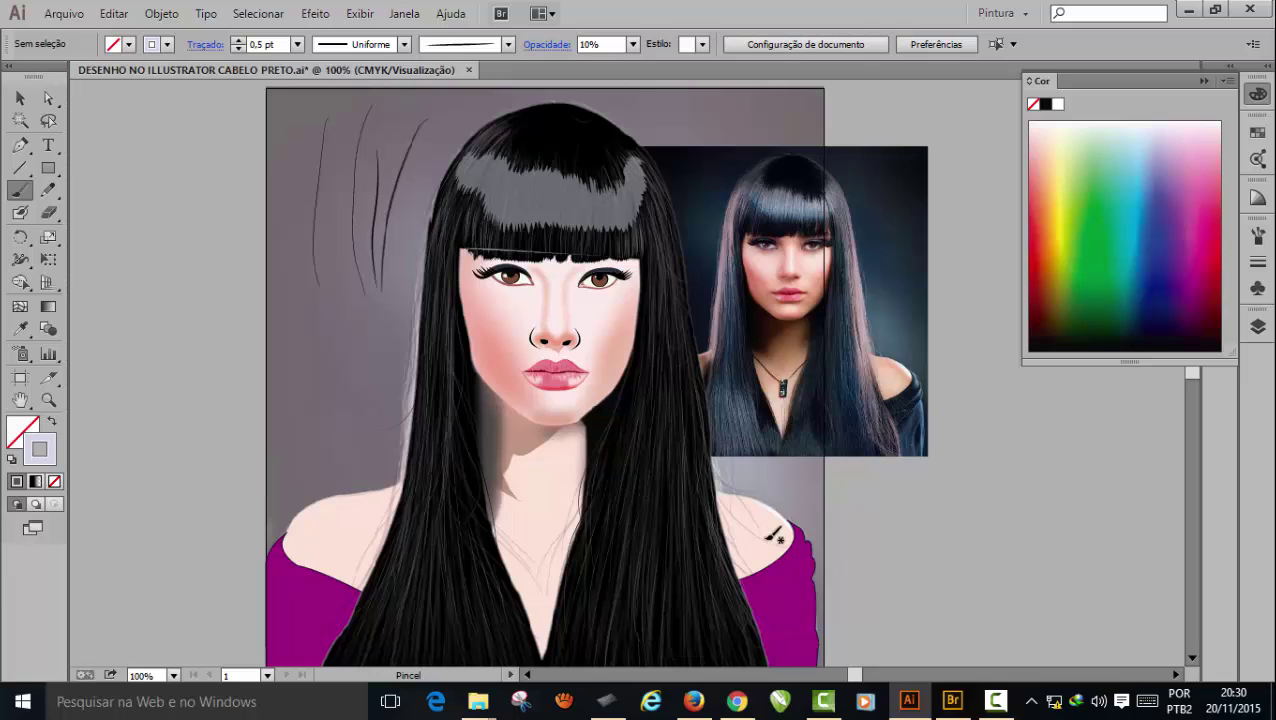
# - Select the neck-and-shoulders skin shape and locate its layer in the layer list
pyautogui.click(20, 100)
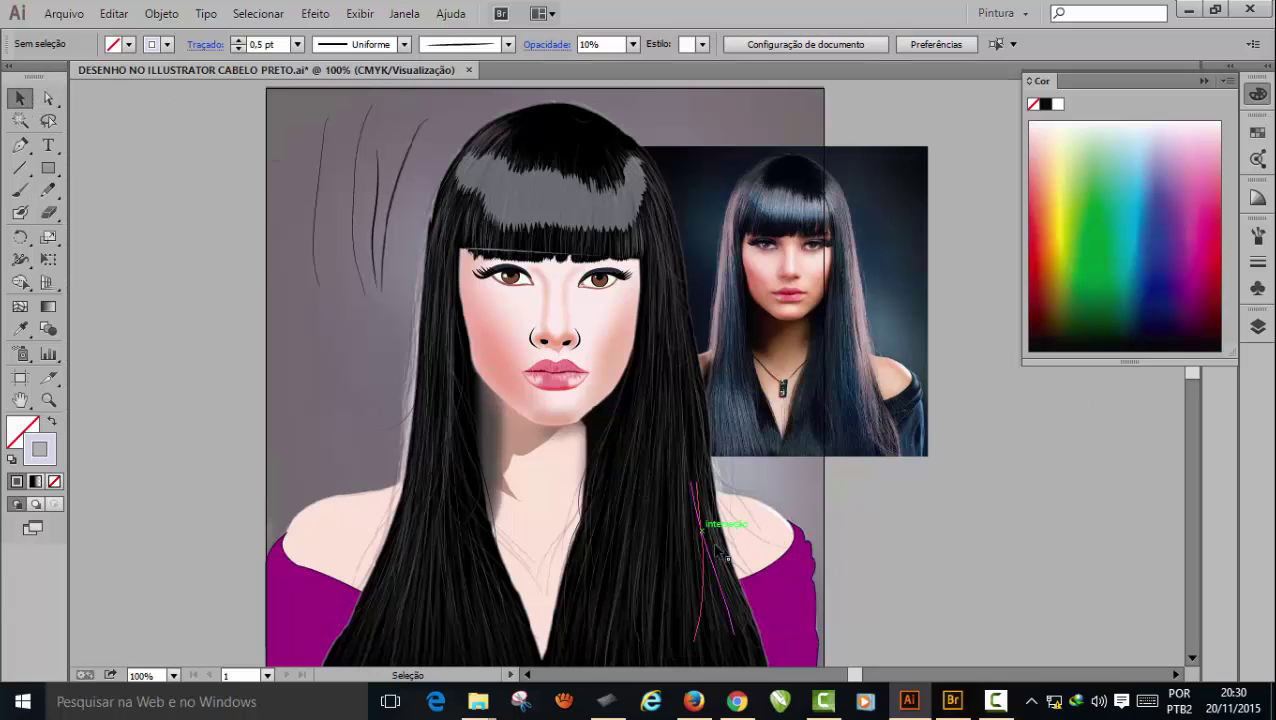
pyautogui.click(787, 540)
pyautogui.click(787, 540)
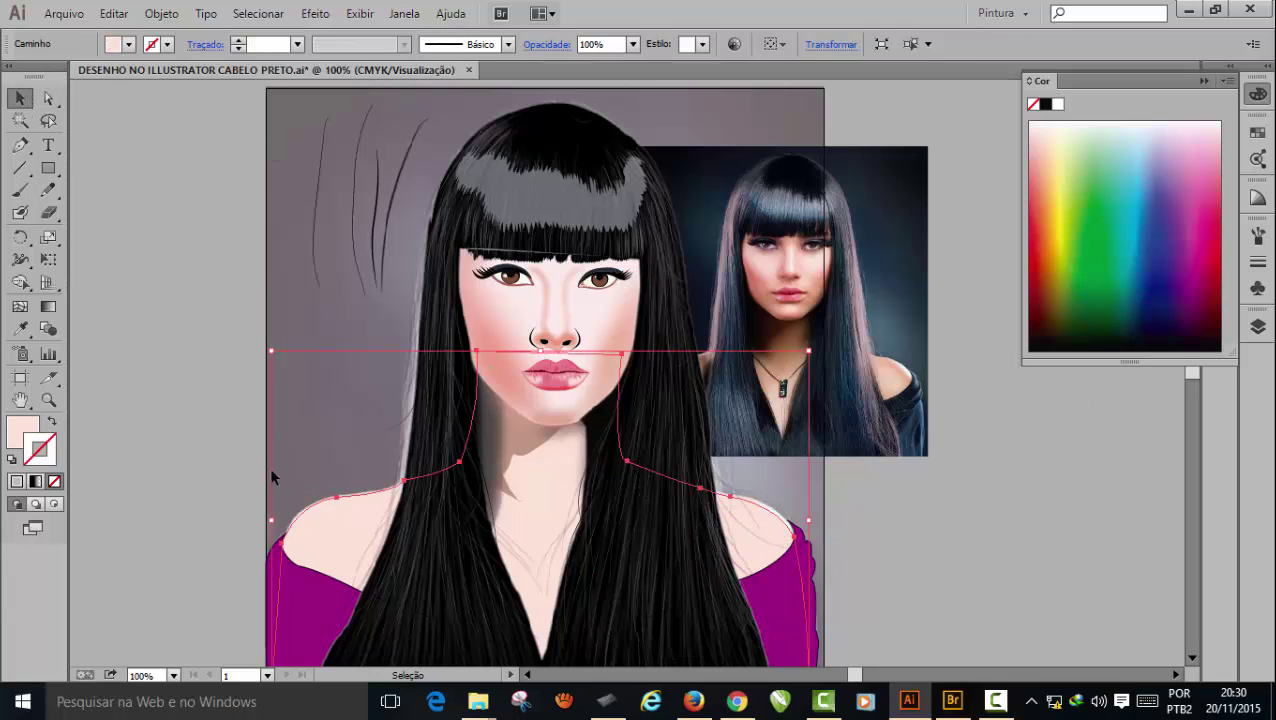
pyautogui.click(1258, 328)
pyautogui.moveTo(1232, 397); pyautogui.dragTo(1228, 465)
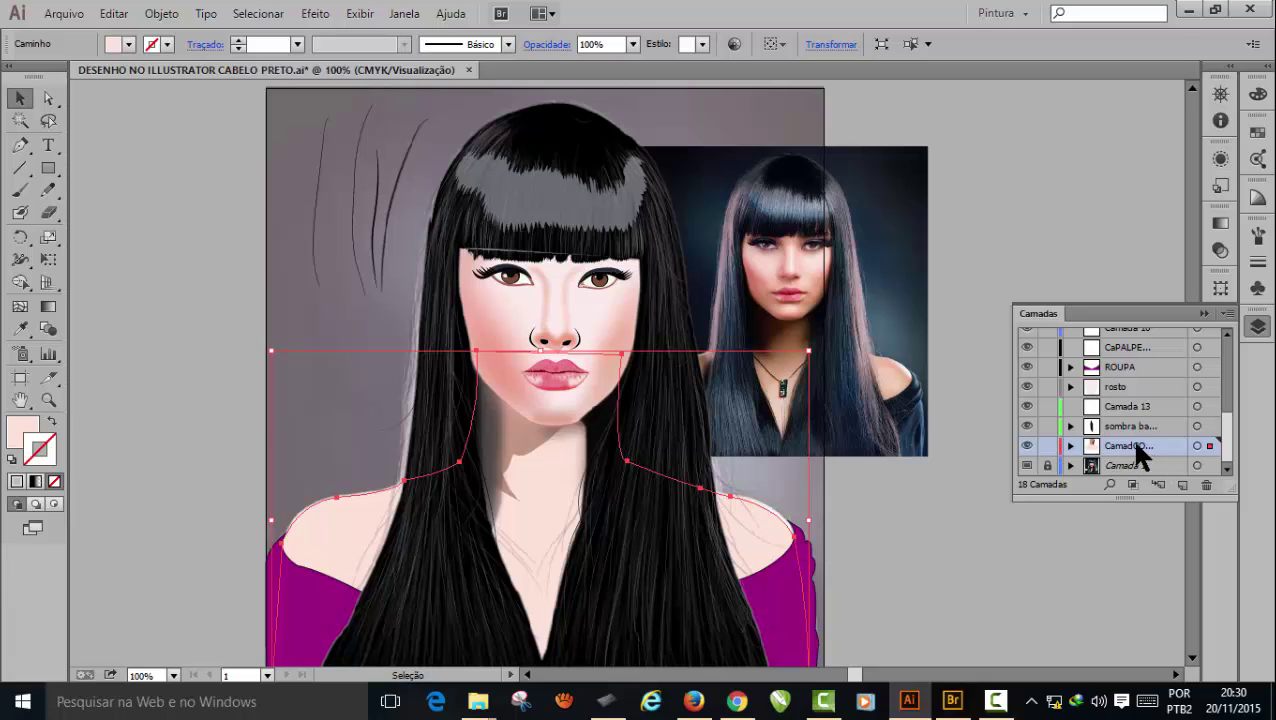
# - Draw a closed Pencil shading shape across the right shoulder and fill it with the salmon sampled from the cheek's blush
pyautogui.click(43, 188)
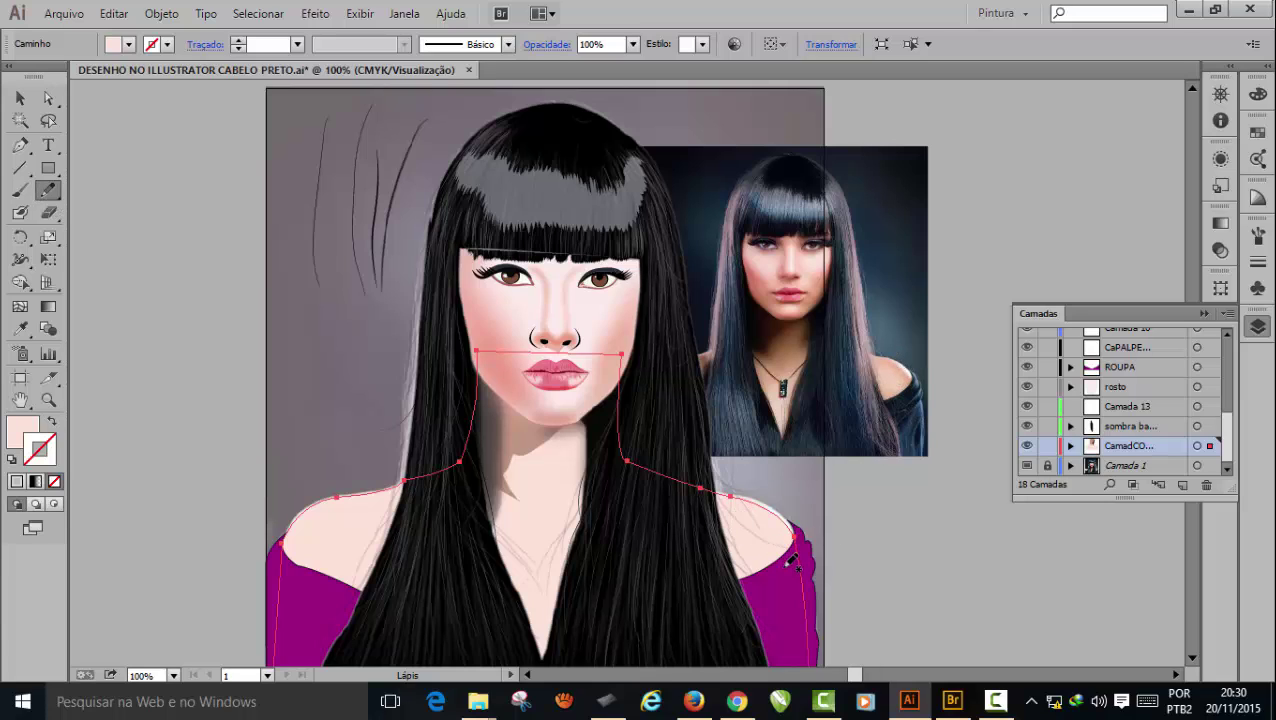
pyautogui.moveTo(790, 558)
pyautogui.mouseDown()
pyautogui.moveTo(775, 533)
pyautogui.moveTo(715, 515)
pyautogui.moveTo(735, 501)
pyautogui.moveTo(783, 518)
pyautogui.moveTo(800, 545)
pyautogui.moveTo(789, 564)
pyautogui.mouseUp()
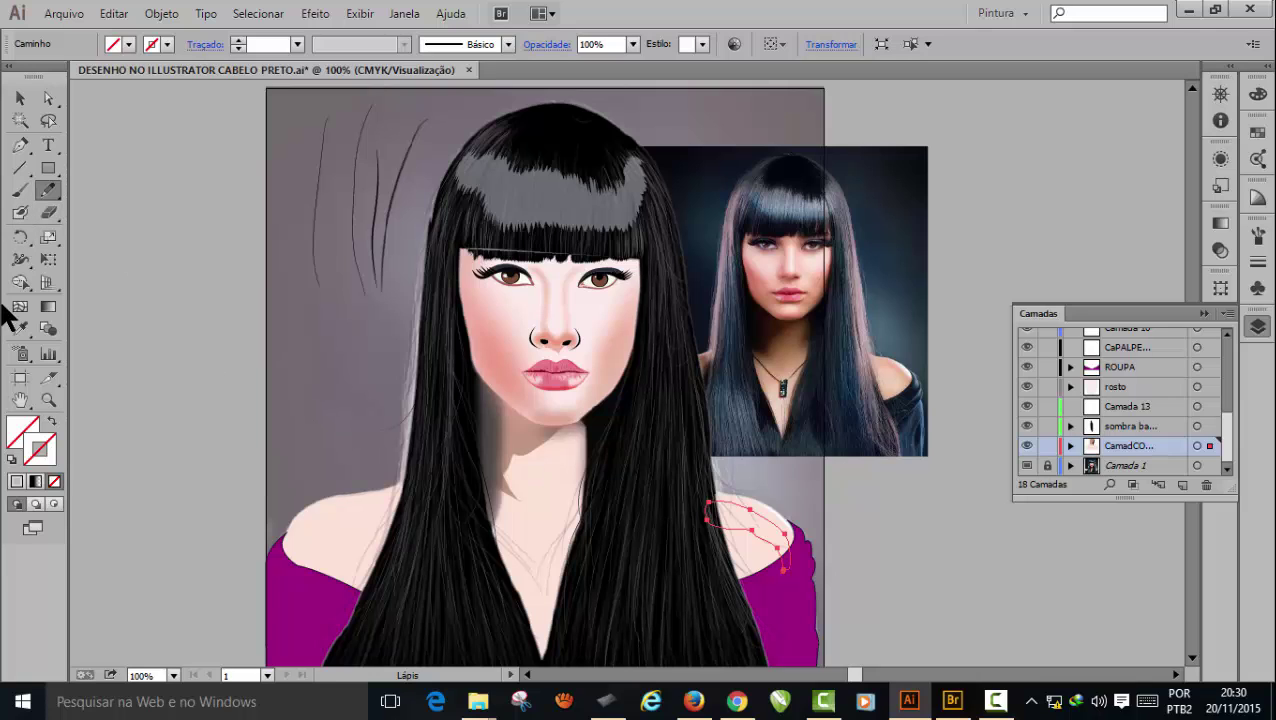
pyautogui.click(20, 329)
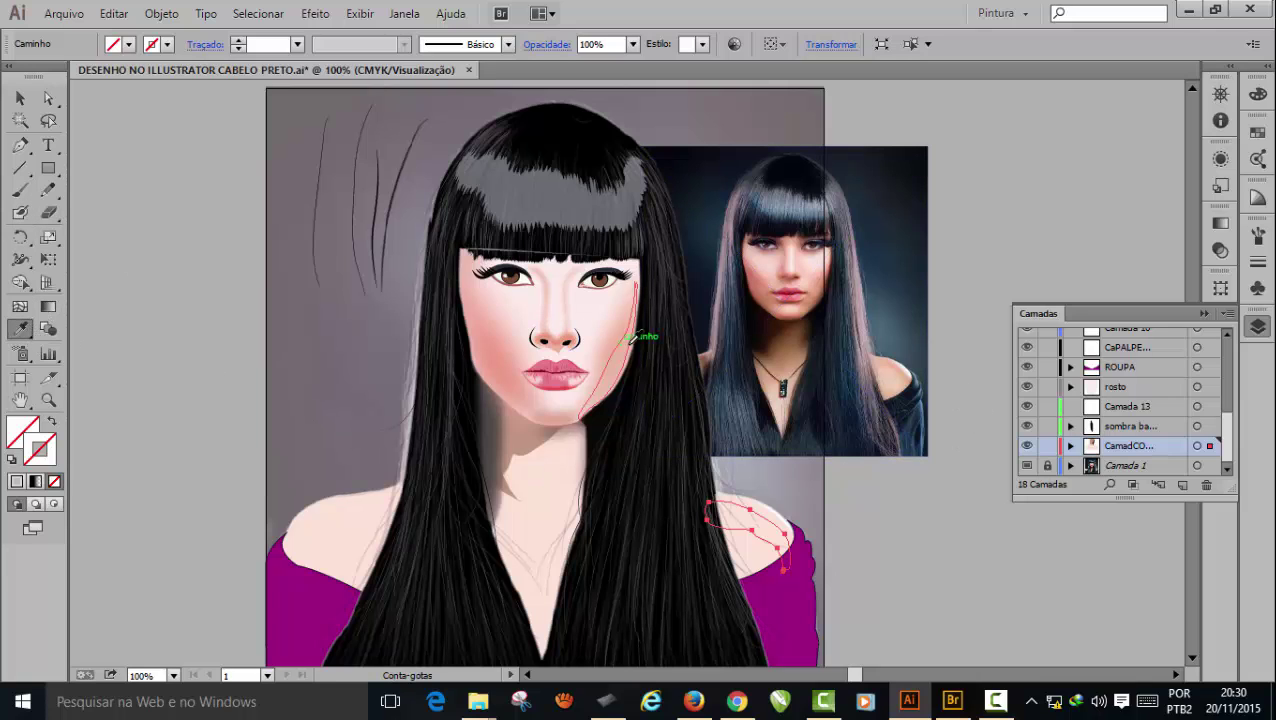
pyautogui.click(497, 347)
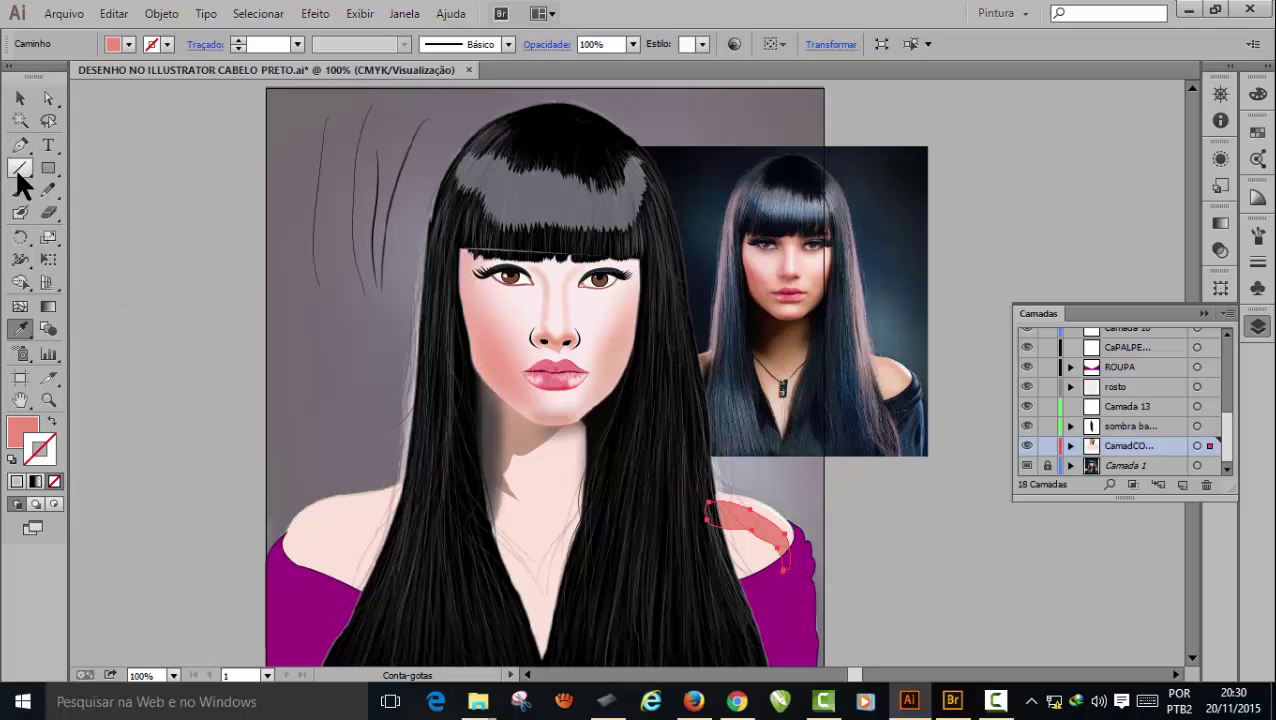
# - Draw a closed Pencil shading shape across the left shoulder and fill it with the right shoulder shape's salmon colour
pyautogui.click(48, 191)
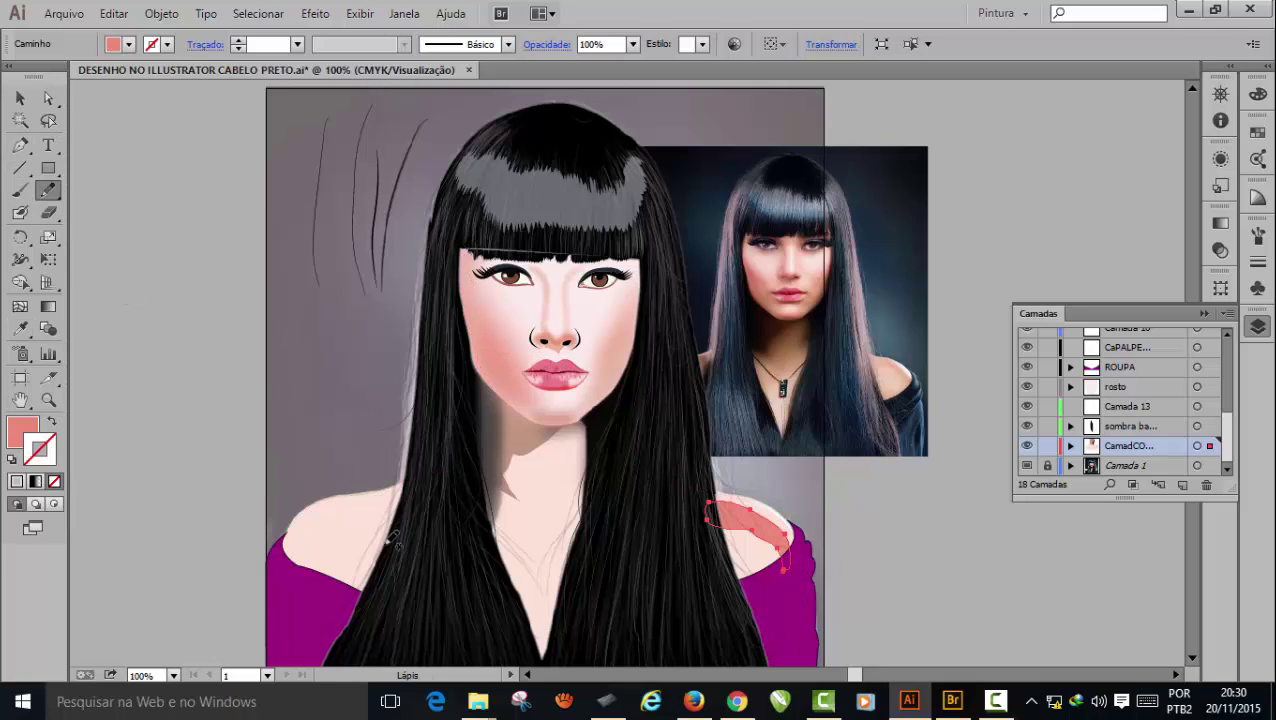
pyautogui.moveTo(391, 524)
pyautogui.mouseDown()
pyautogui.moveTo(285, 546)
pyautogui.moveTo(318, 505)
pyautogui.moveTo(390, 490)
pyautogui.moveTo(398, 522)
pyautogui.mouseUp()
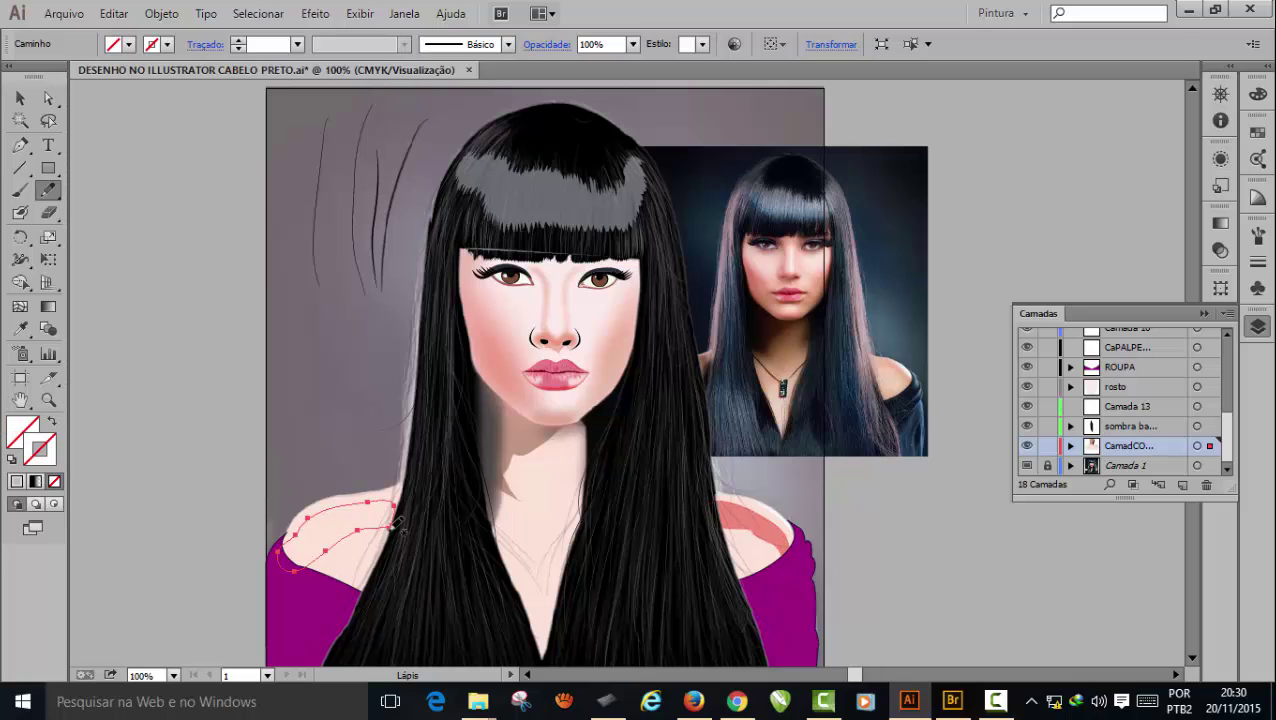
pyautogui.press('i')
pyautogui.click(773, 523)
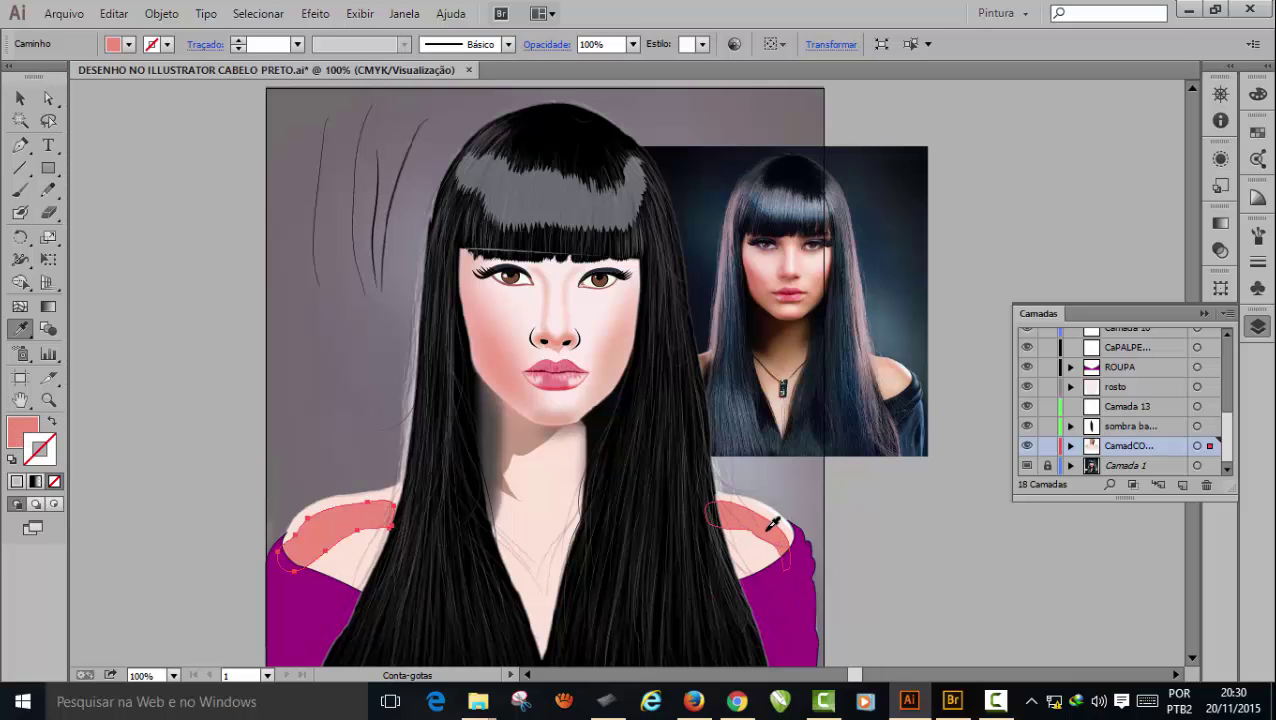
# - Try the pale neck skin tone on the left shoulder's shading shape, and resample the salmon fill from the right shoulder's shape
pyautogui.click(565, 435)
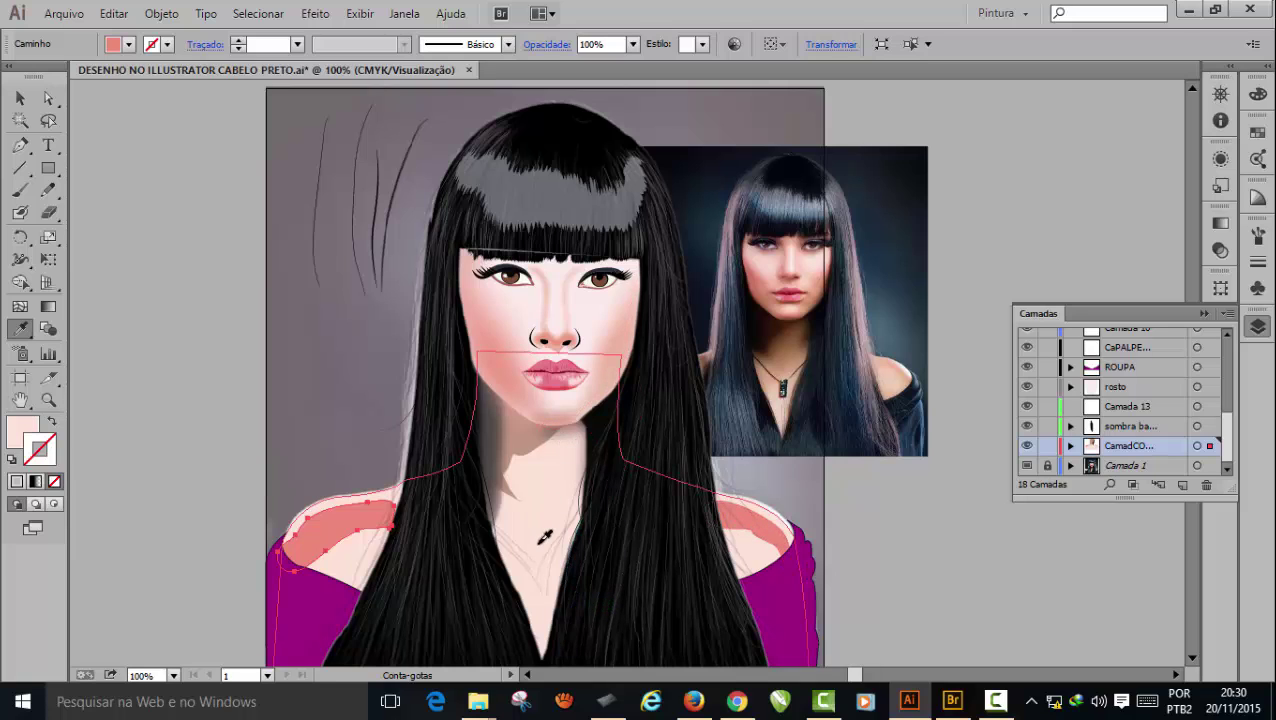
pyautogui.click(544, 537)
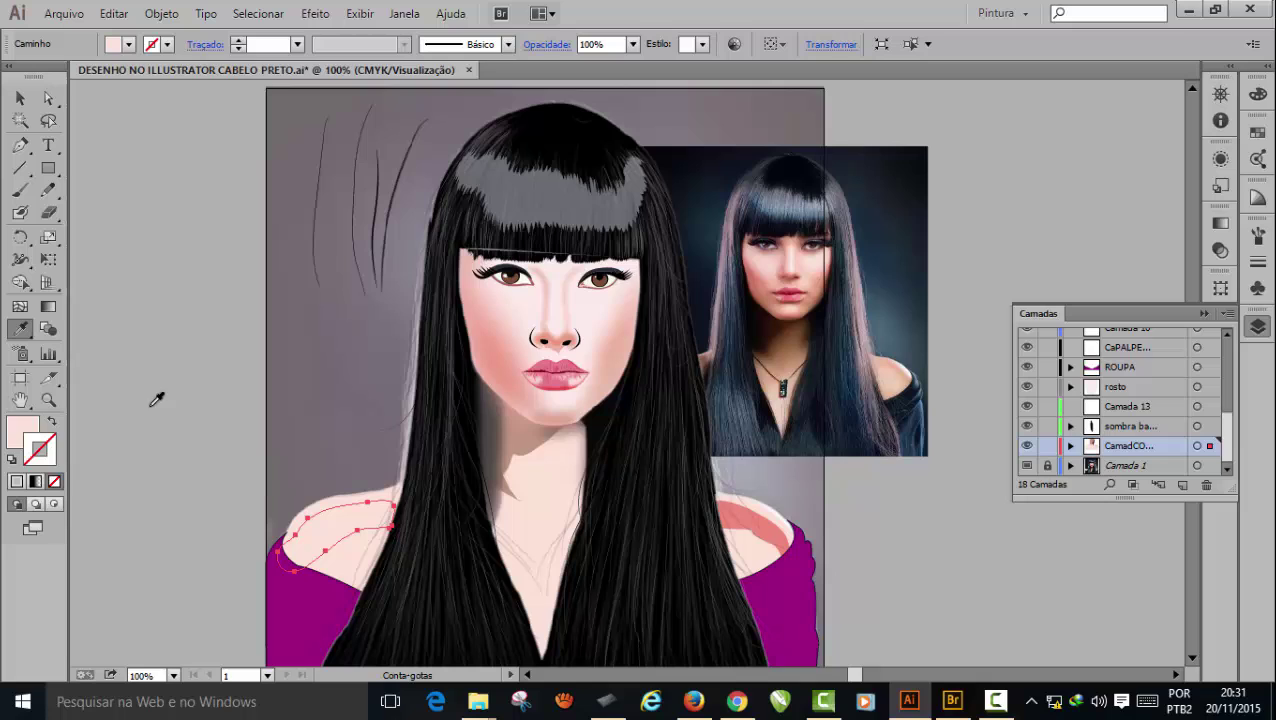
pyautogui.click(763, 515)
pyautogui.click(20, 98)
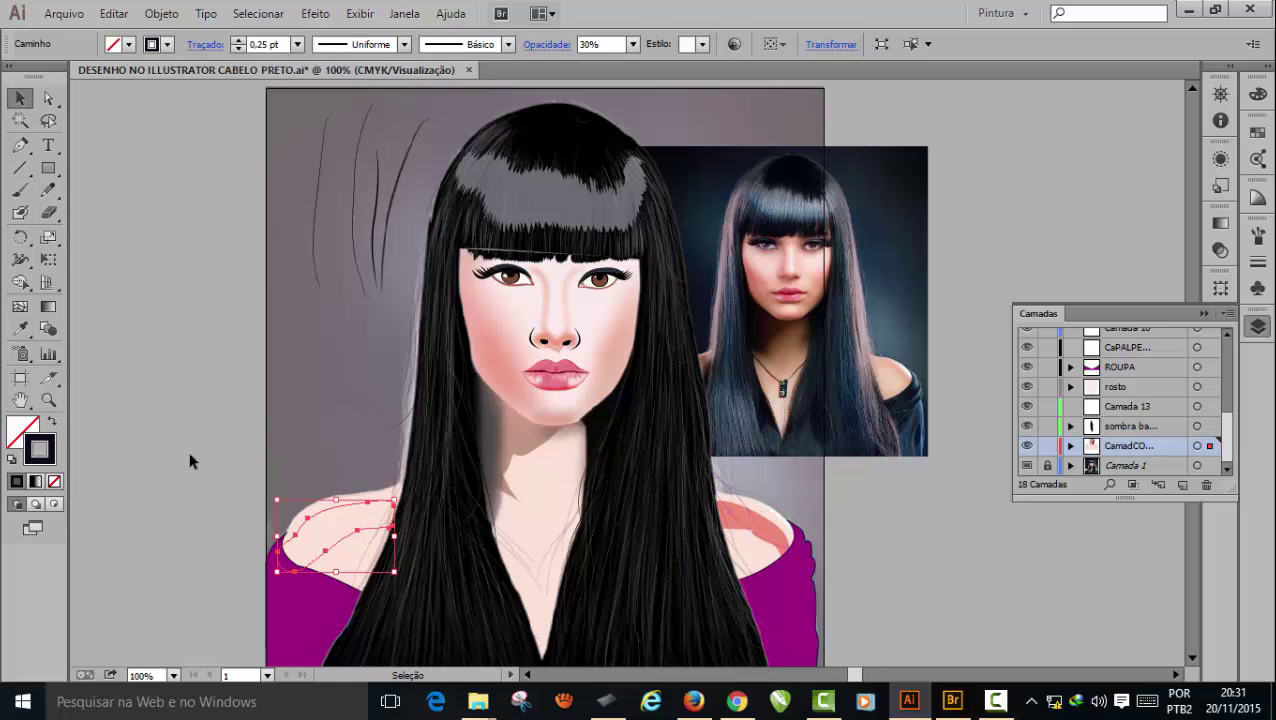
pyautogui.press('i')
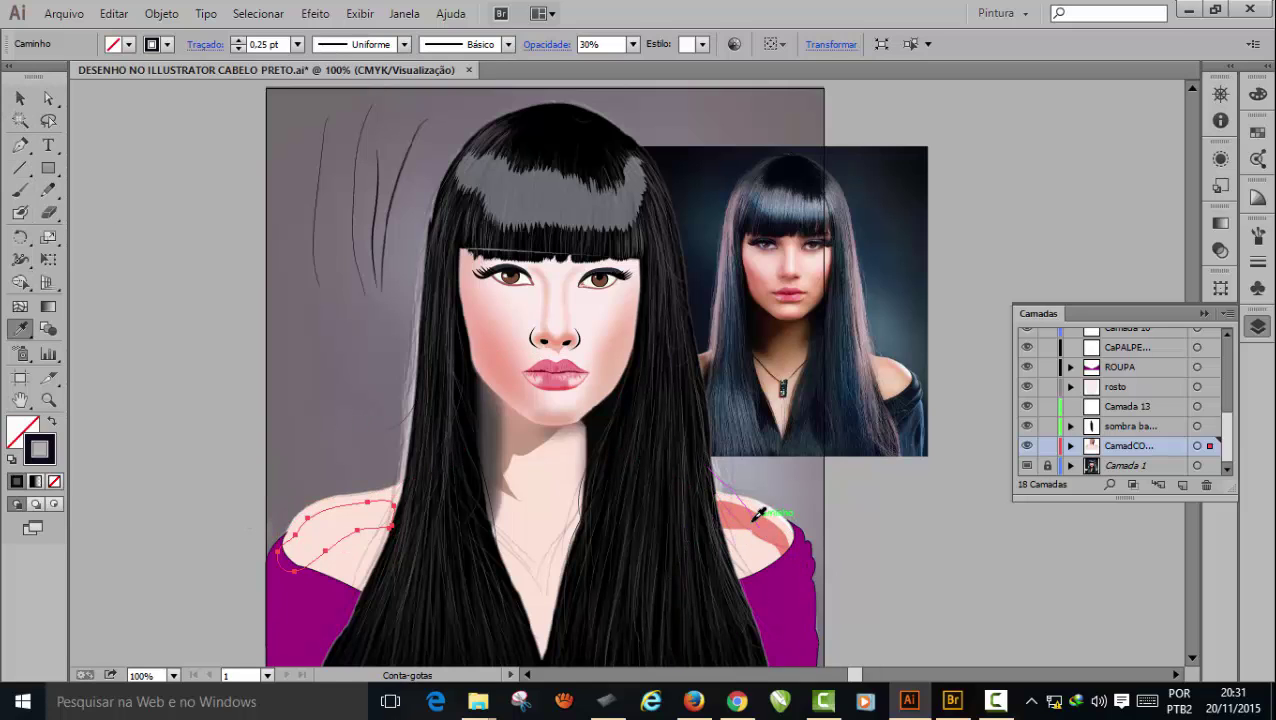
pyautogui.click(756, 513)
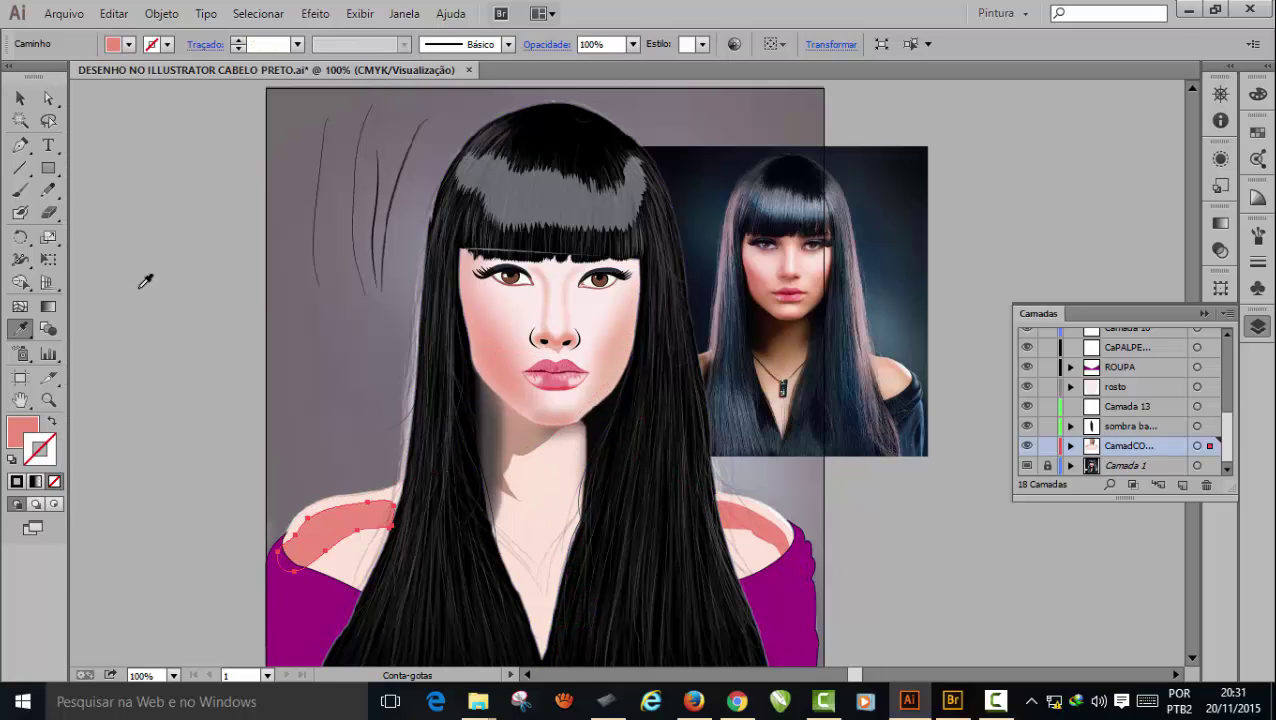
# - Draw a closed Pencil shading shape along the right side of the neck and neckline, filled with the right shoulder shape's salmon
pyautogui.click(47, 189)
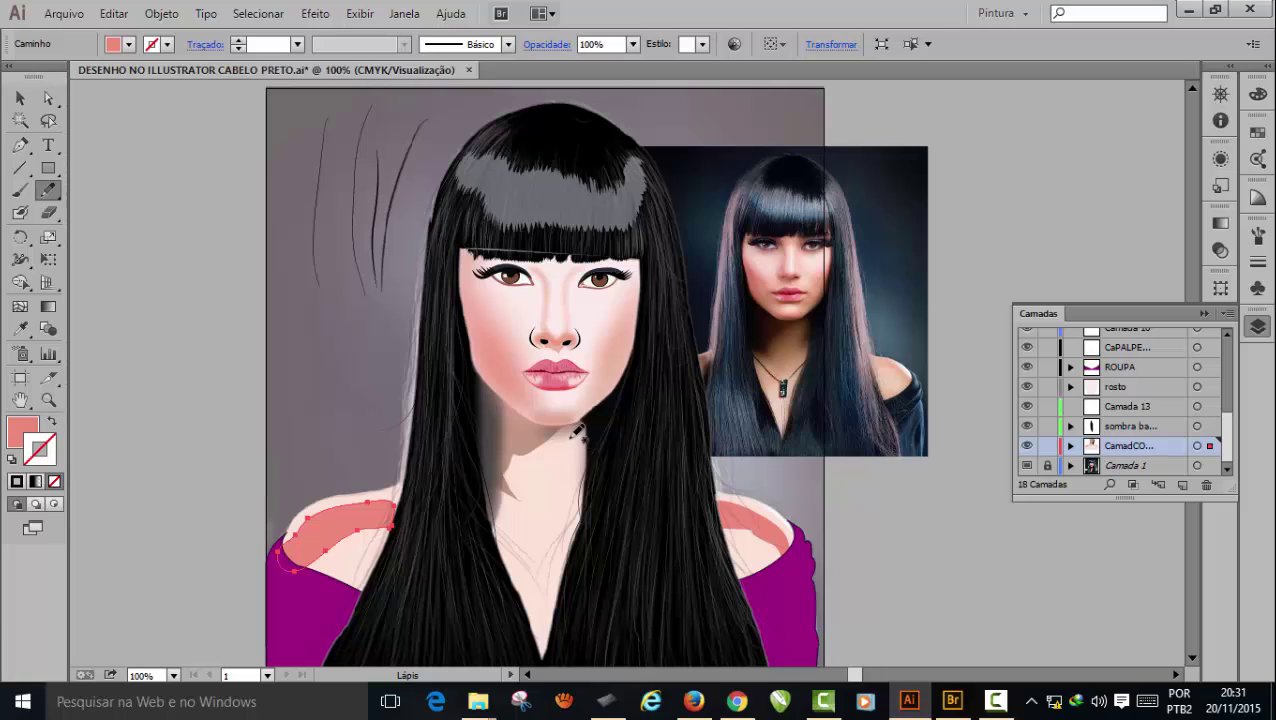
pyautogui.moveTo(576, 432)
pyautogui.mouseDown()
pyautogui.moveTo(537, 554)
pyautogui.moveTo(549, 594)
pyautogui.moveTo(534, 652)
pyautogui.moveTo(570, 654)
pyautogui.moveTo(616, 586)
pyautogui.moveTo(620, 438)
pyautogui.moveTo(609, 423)
pyautogui.moveTo(576, 454)
pyautogui.mouseUp()
pyautogui.click(20, 328)
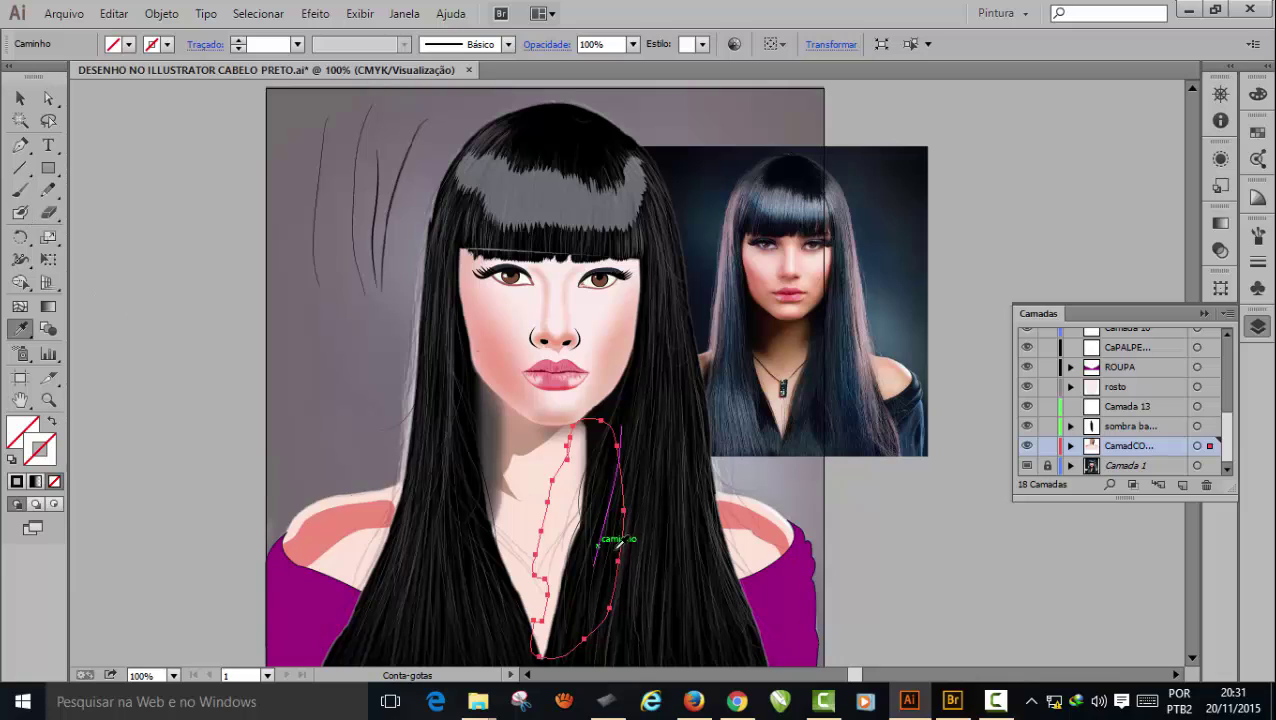
pyautogui.click(752, 522)
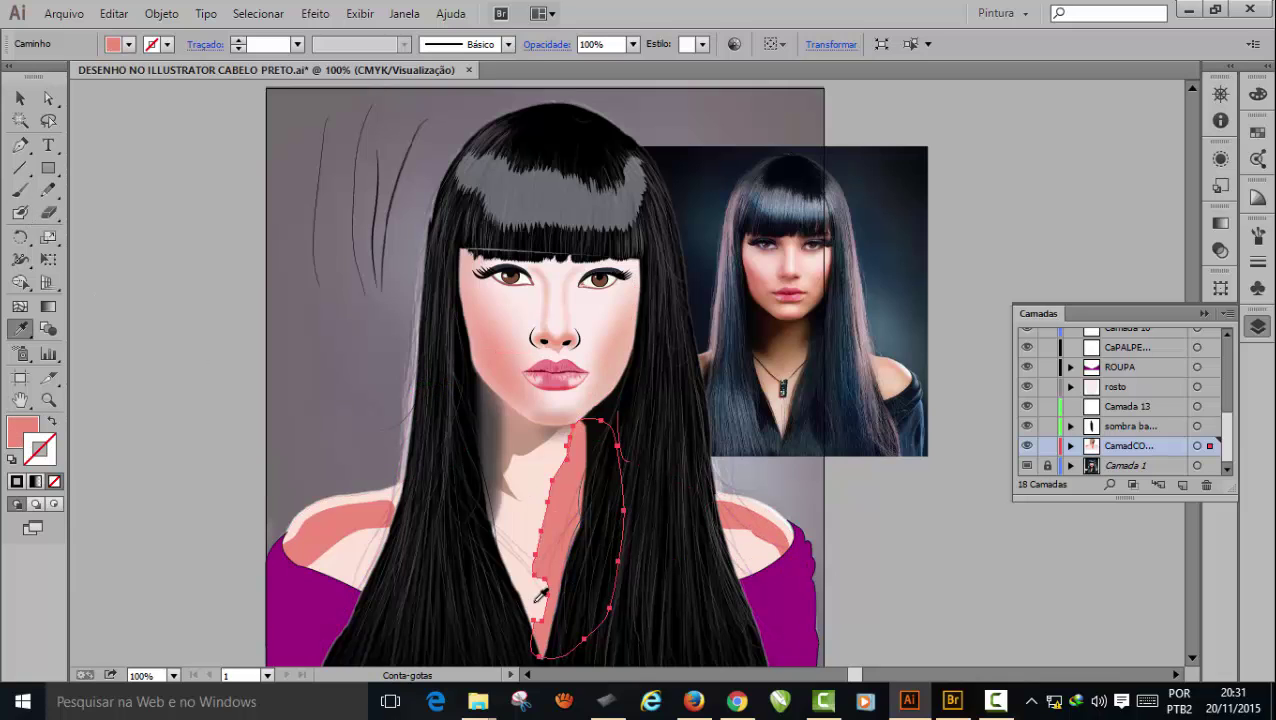
# - Draw a closed Pencil shading shape along the left edge of the neckline and fill it with the same shoulder salmon
pyautogui.click(48, 190)
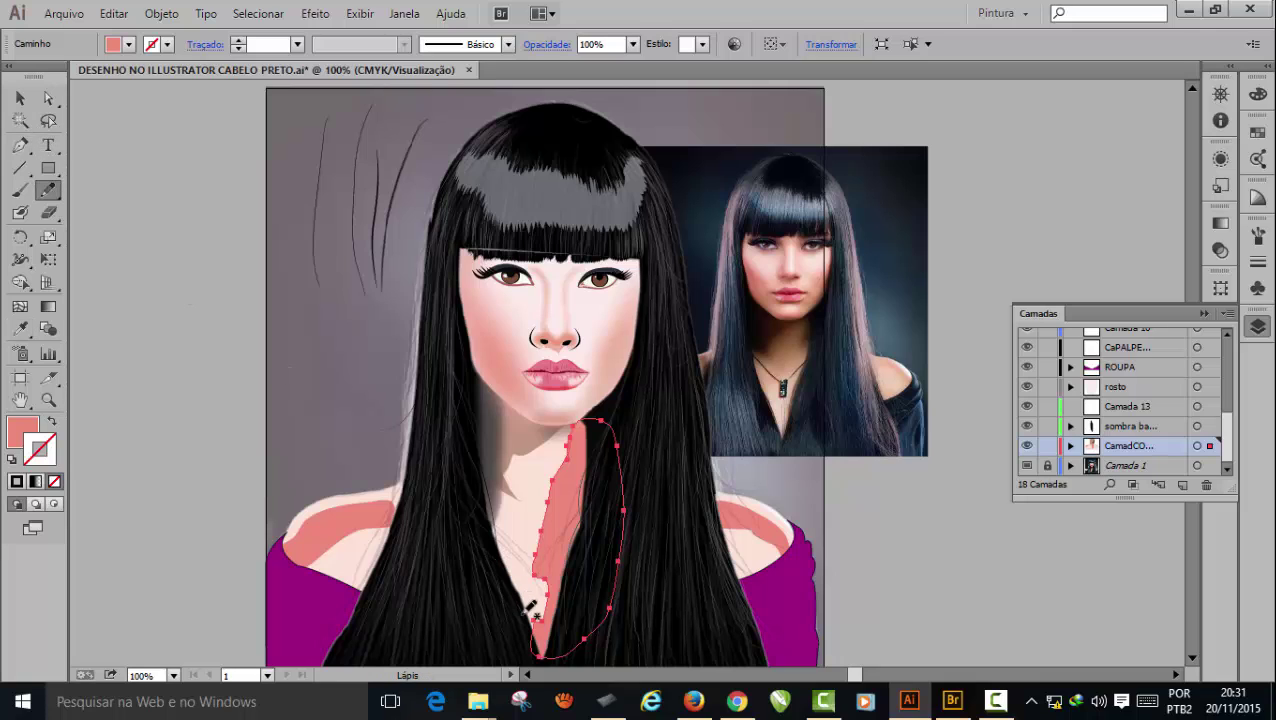
pyautogui.moveTo(530, 606)
pyautogui.mouseDown()
pyautogui.moveTo(522, 543)
pyautogui.moveTo(489, 479)
pyautogui.moveTo(473, 381)
pyautogui.moveTo(449, 464)
pyautogui.moveTo(498, 636)
pyautogui.moveTo(517, 641)
pyautogui.moveTo(530, 609)
pyautogui.mouseUp()
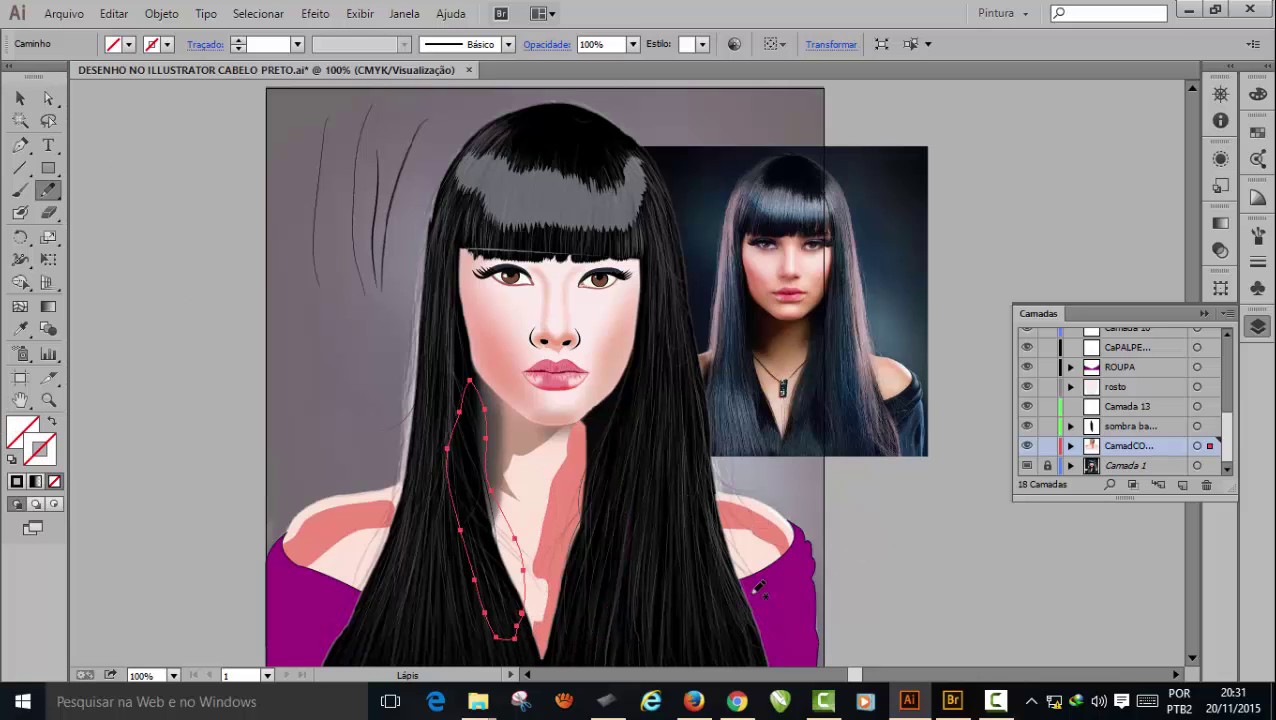
pyautogui.press('i')
pyautogui.click(752, 522)
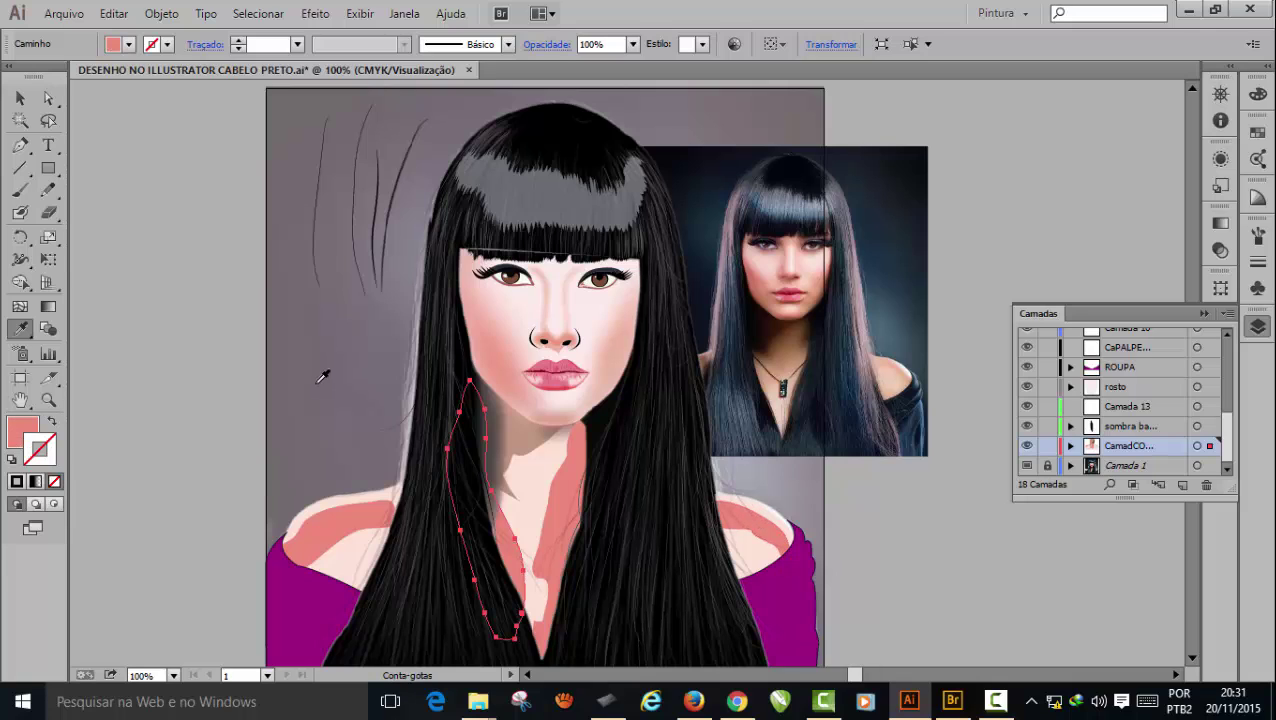
# - Select the shading shapes on both shoulders and soften them with a Gaussian Blur of 60.1 pixels radius
pyautogui.click(19, 98)
pyautogui.click(335, 530)
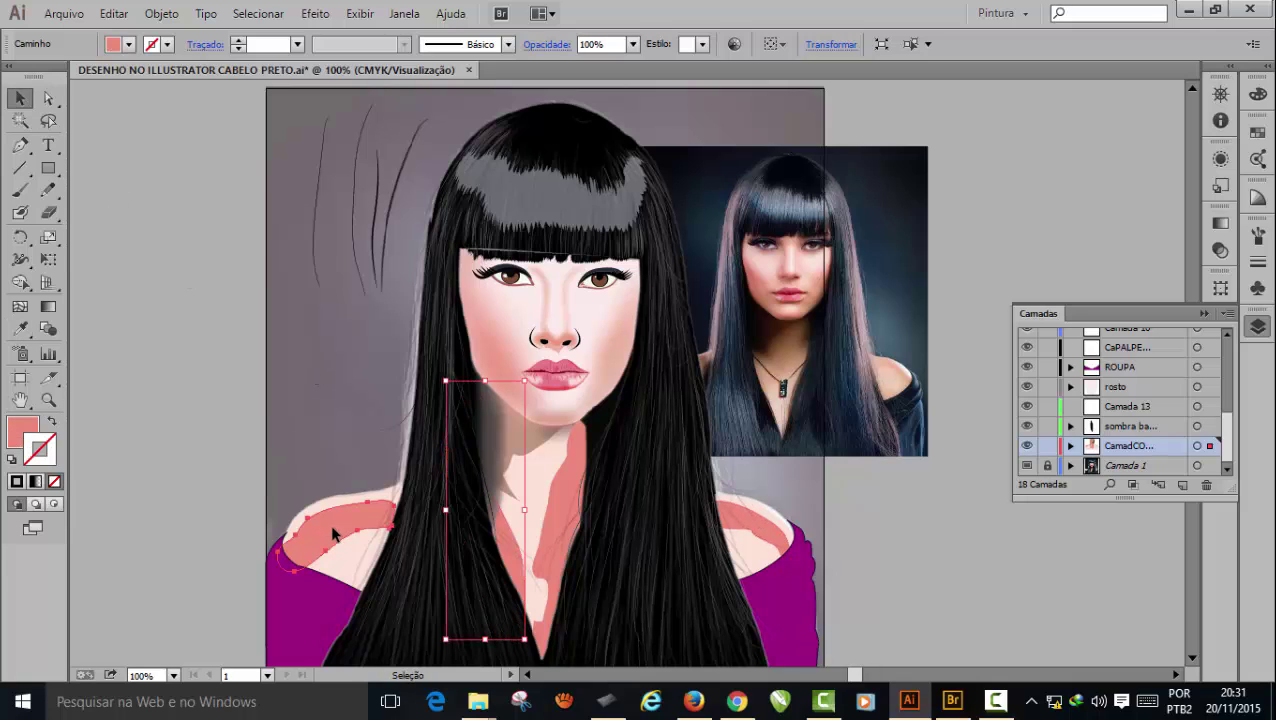
pyautogui.keyDown('shift'); pyautogui.click(557, 535); pyautogui.keyUp('shift')
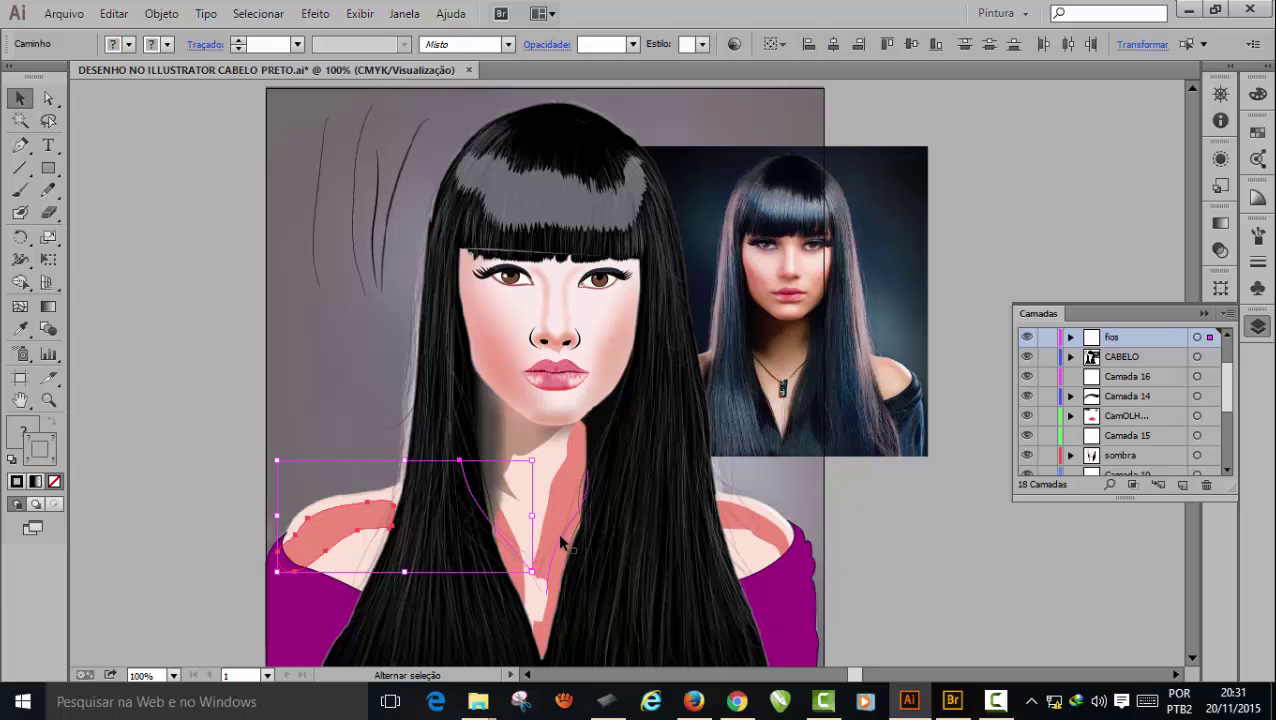
pyautogui.keyDown('shift'); pyautogui.click(762, 537); pyautogui.keyUp('shift')
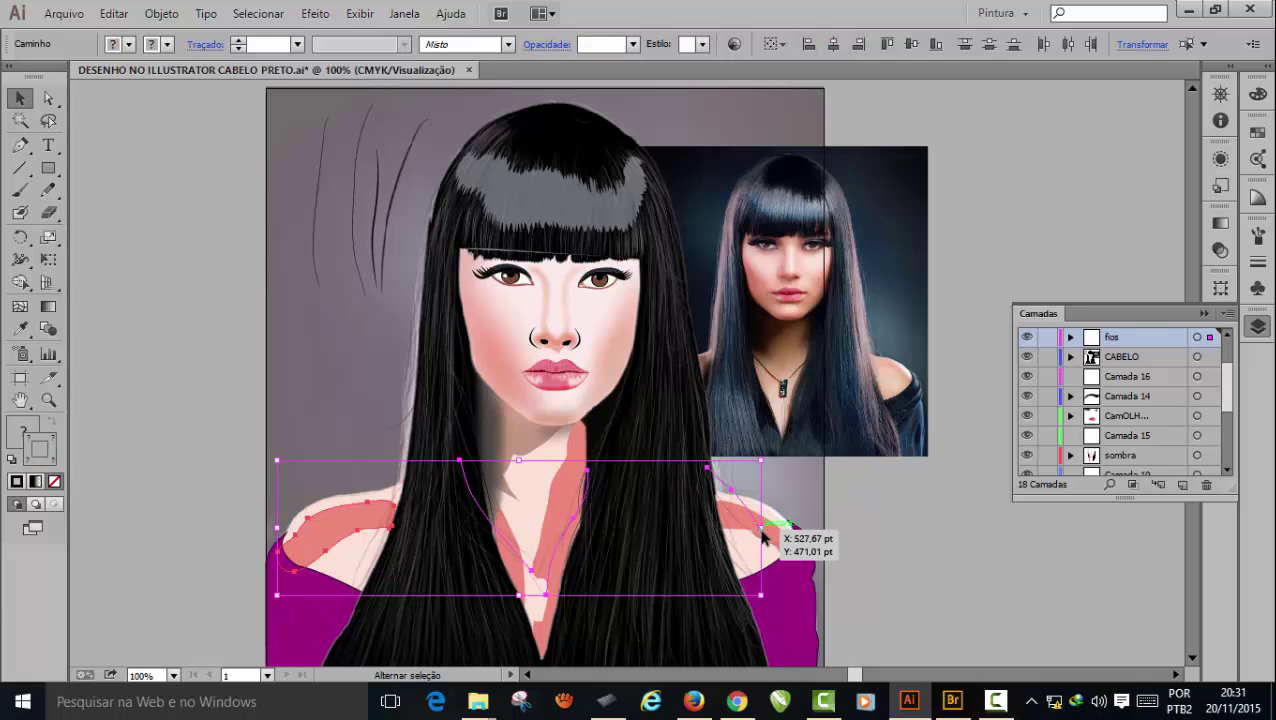
pyautogui.keyDown('shift'); pyautogui.click(770, 537); pyautogui.keyUp('shift')
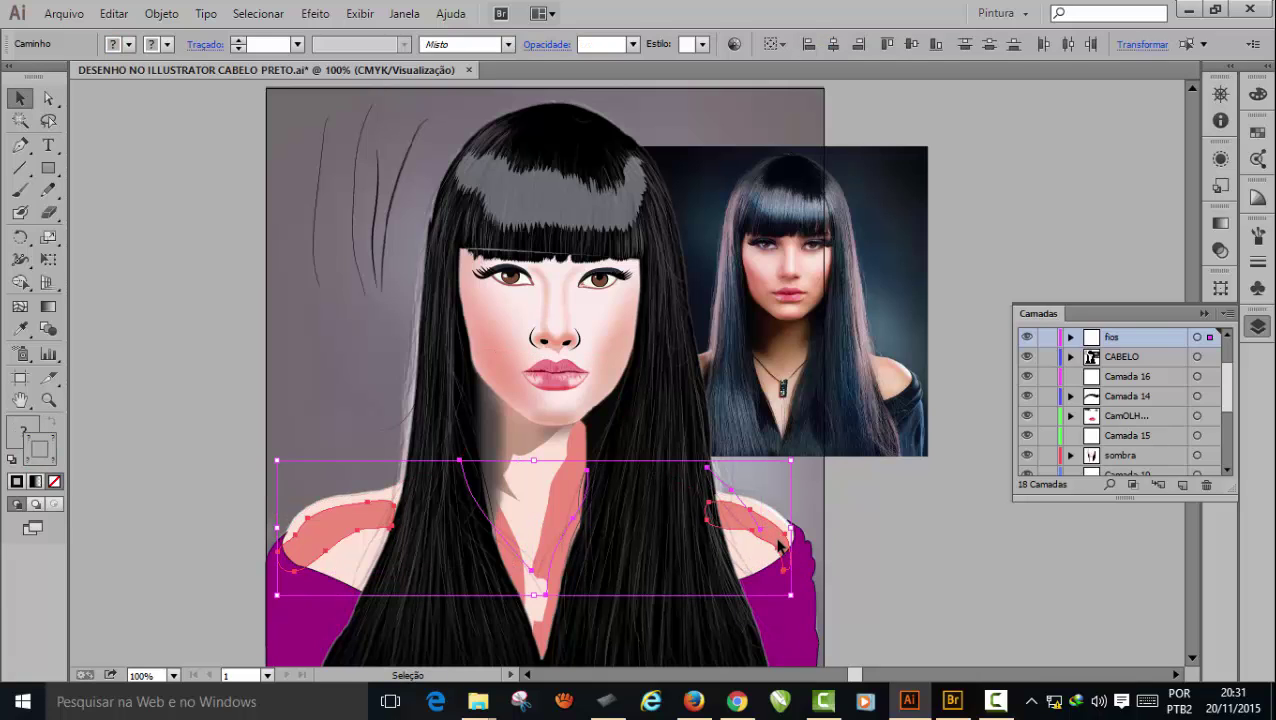
pyautogui.click(312, 14)
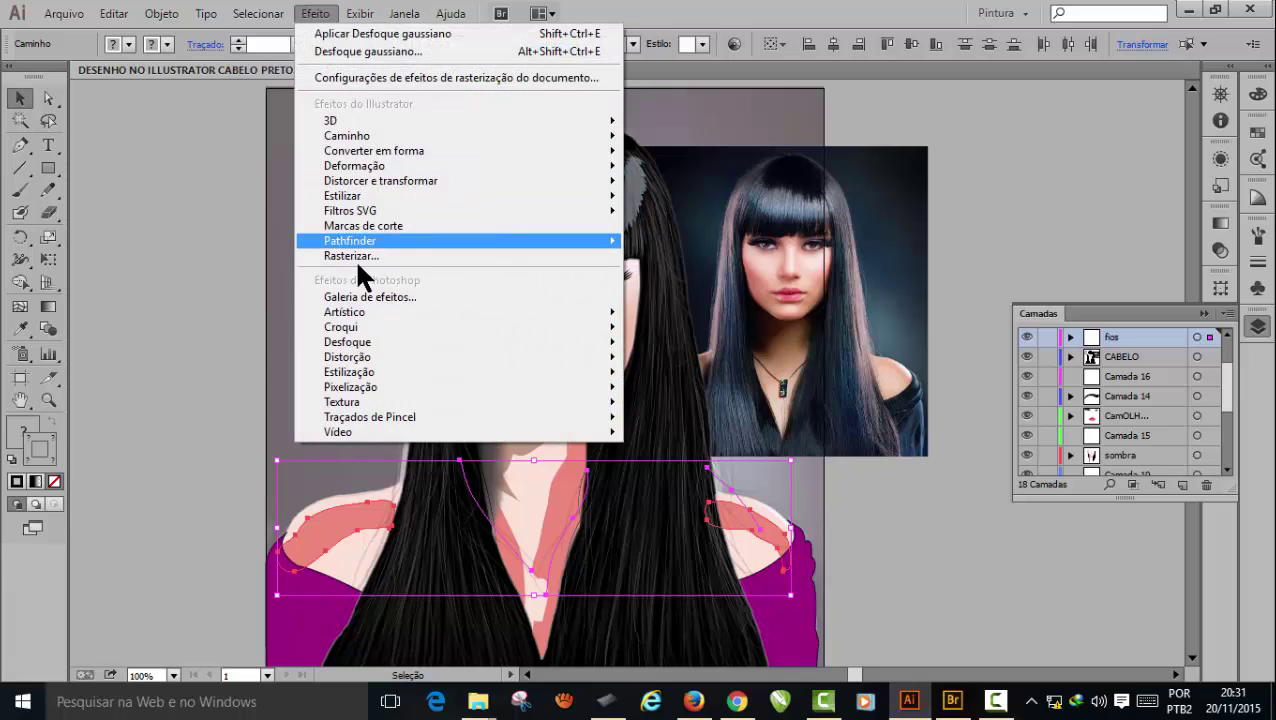
pyautogui.moveTo(362, 340)
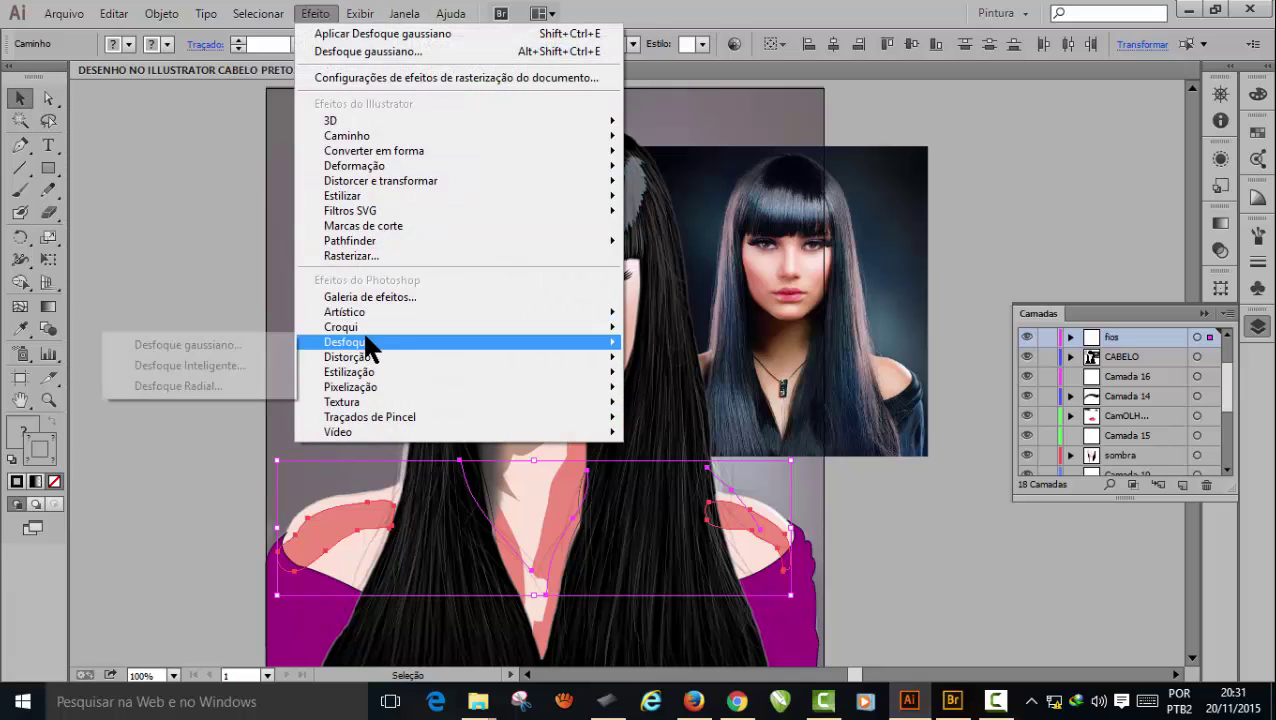
pyautogui.click(240, 343)
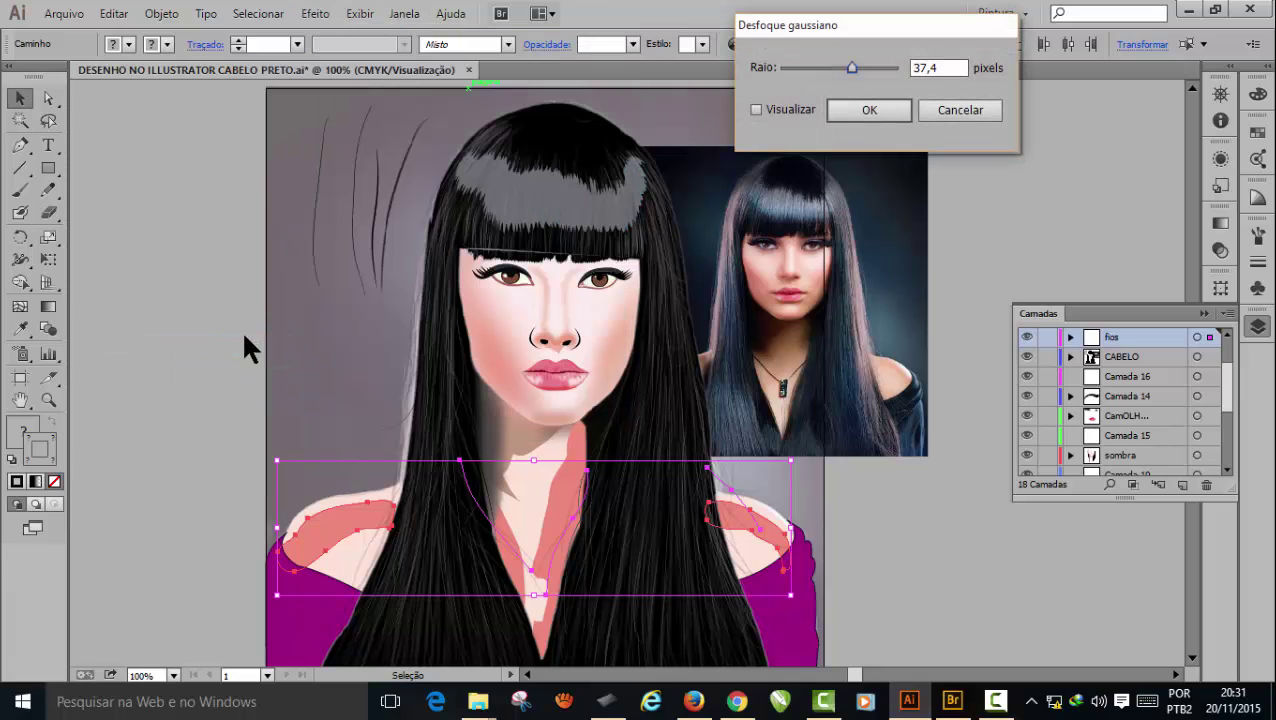
pyautogui.click(756, 110)
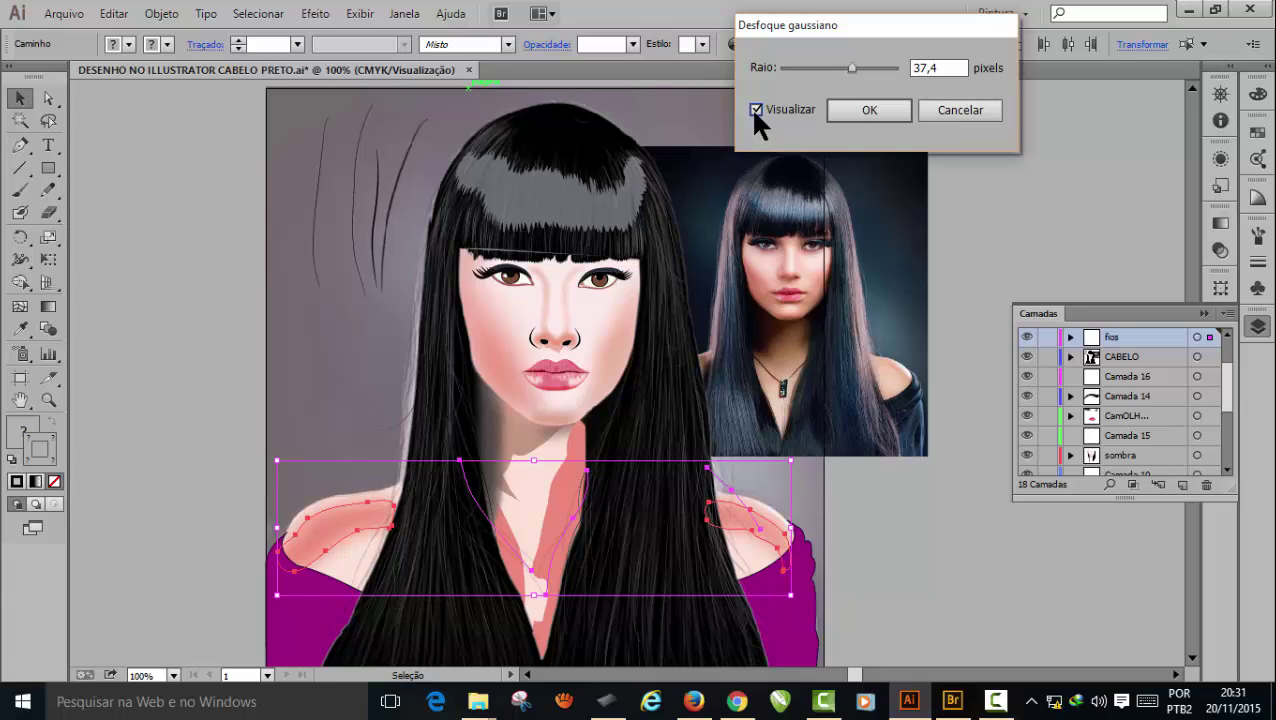
pyautogui.moveTo(855, 66); pyautogui.dragTo(866, 67)
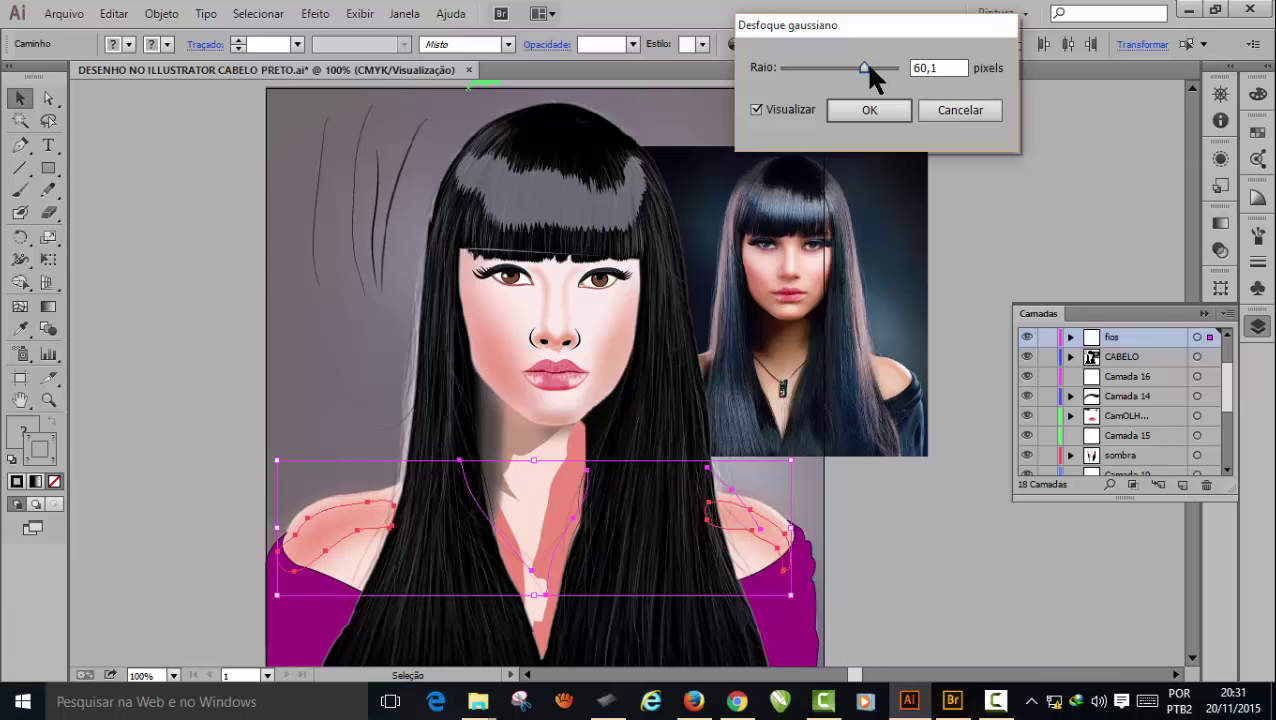
pyautogui.click(868, 105)
pyautogui.click(969, 207)
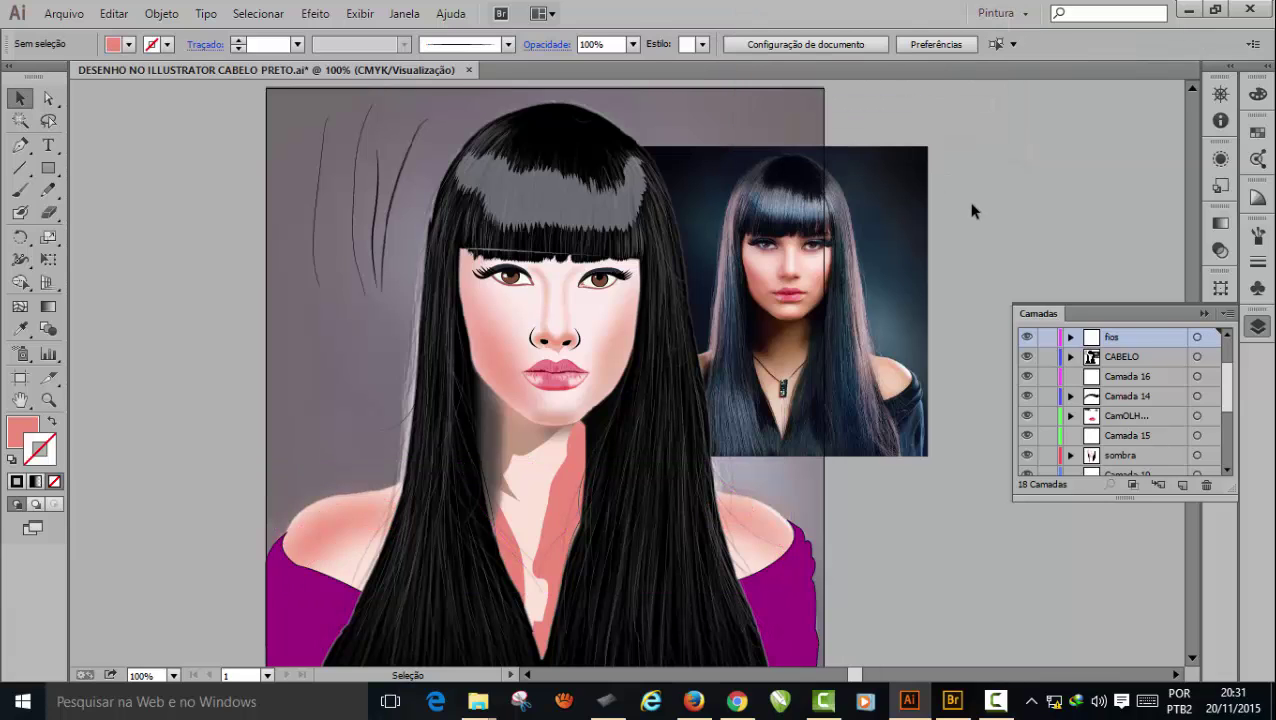
# - Apply a Gaussian Blur with a 60.1 pixel radius to the salmon shading shape on the right side of the neck
pyautogui.click(555, 521)
pyautogui.click(577, 480)
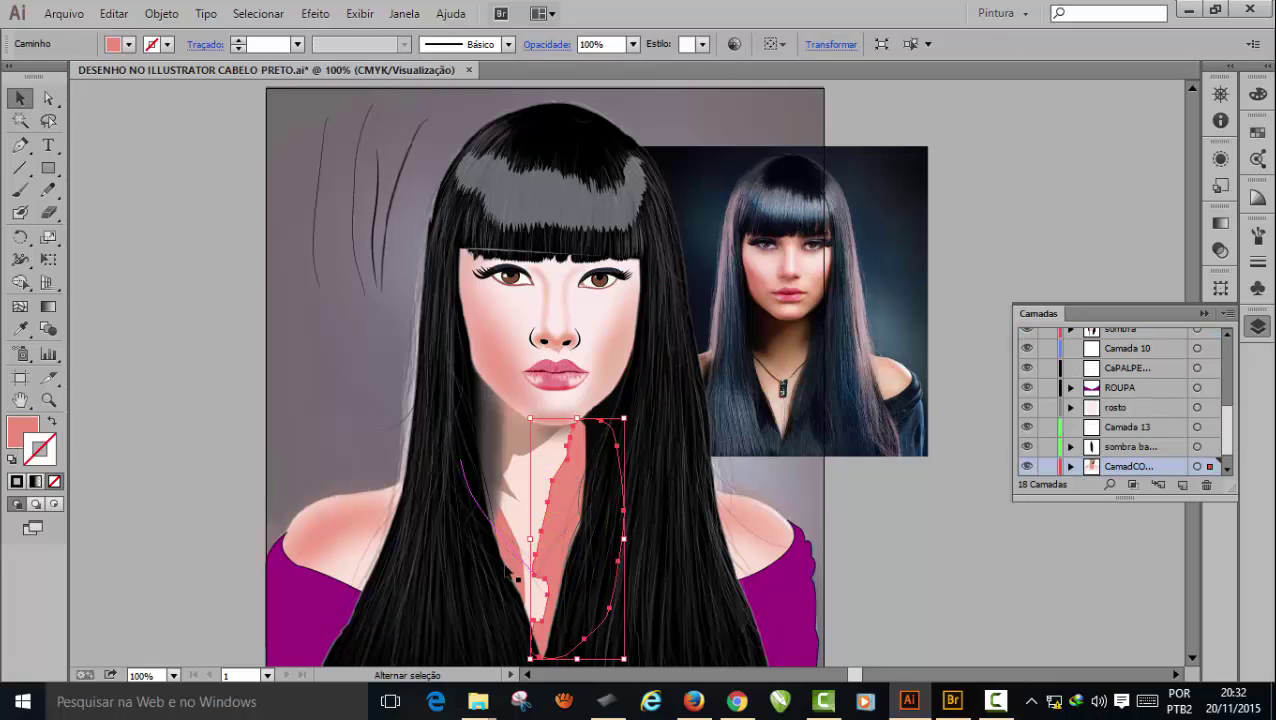
pyautogui.click(316, 14)
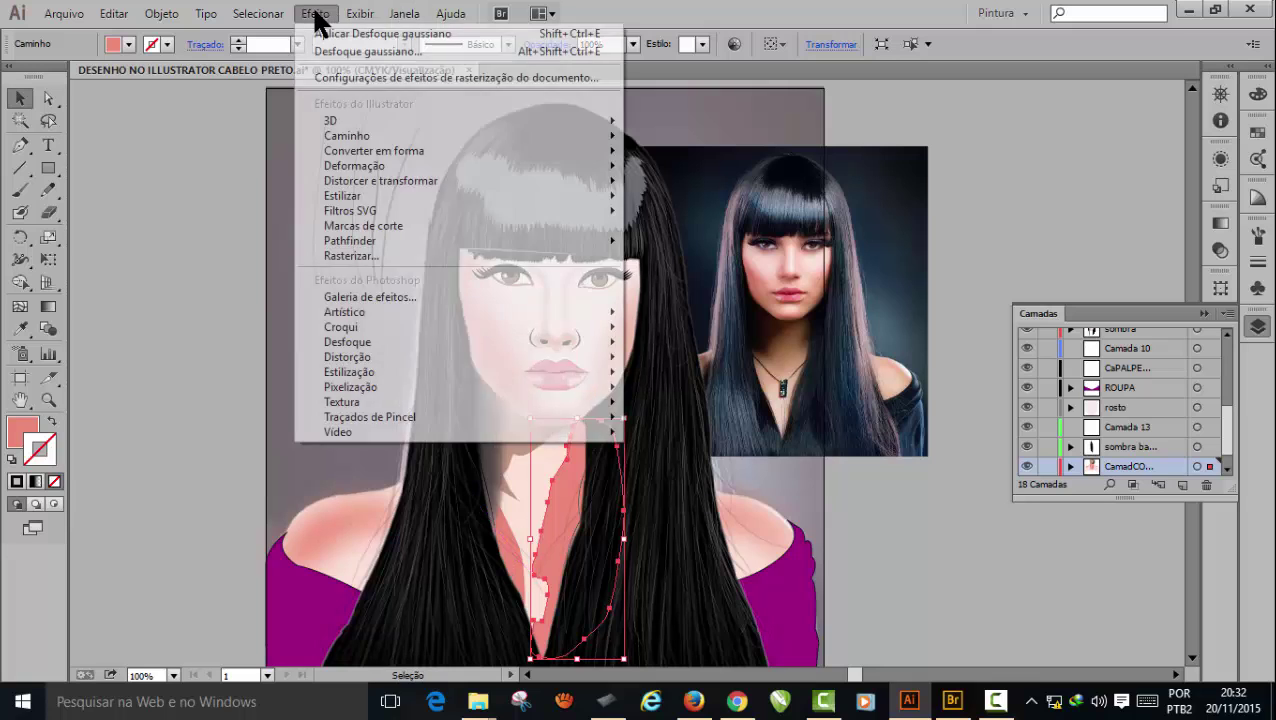
pyautogui.moveTo(368, 341)
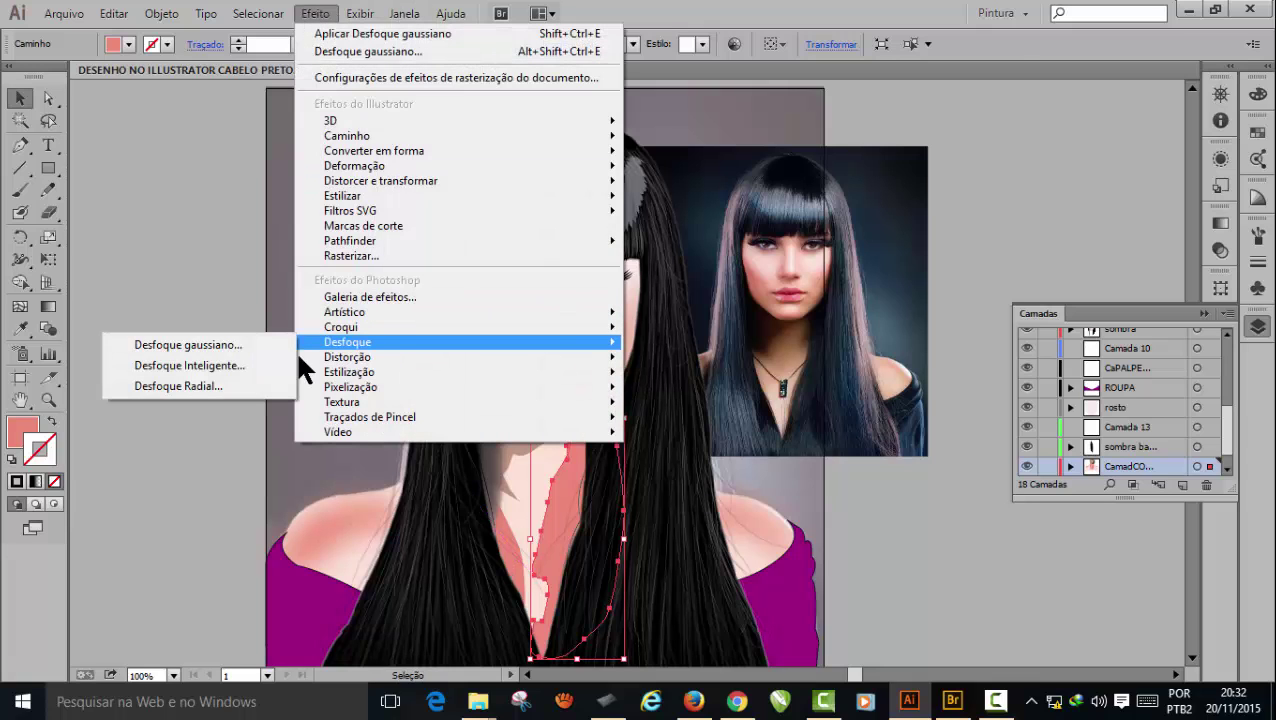
pyautogui.click(216, 344)
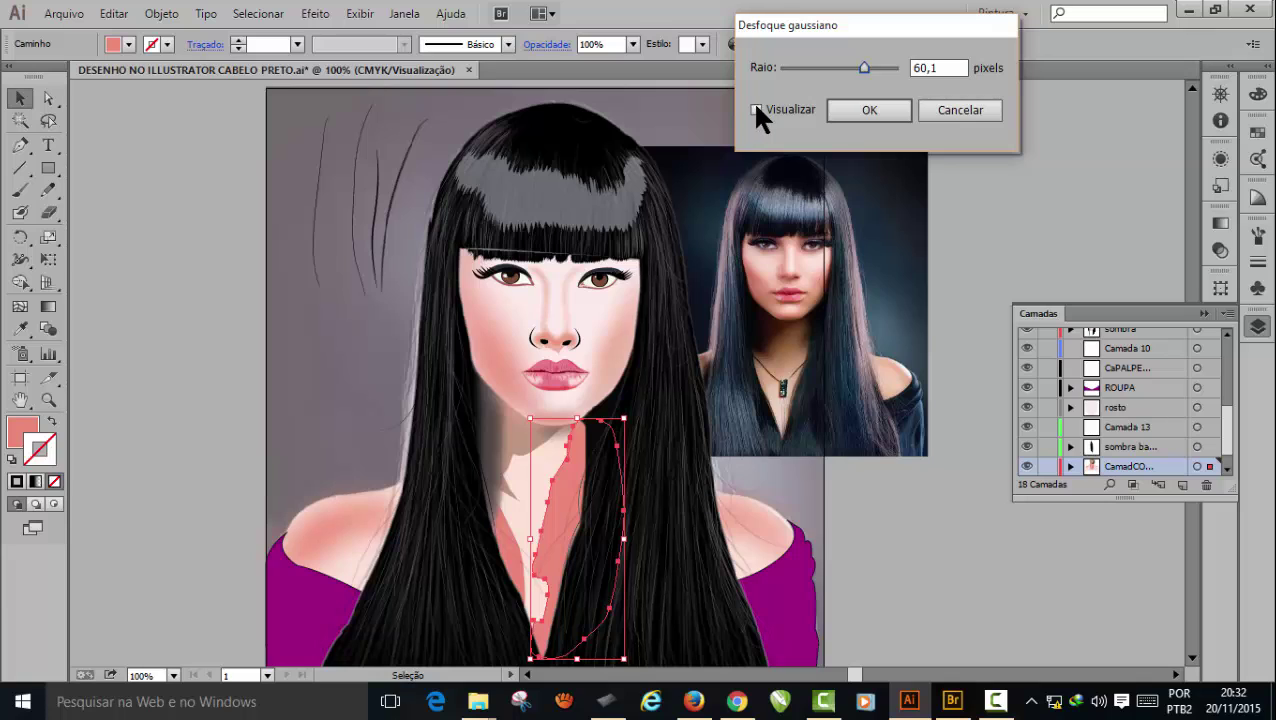
pyautogui.click(756, 109)
pyautogui.click(869, 112)
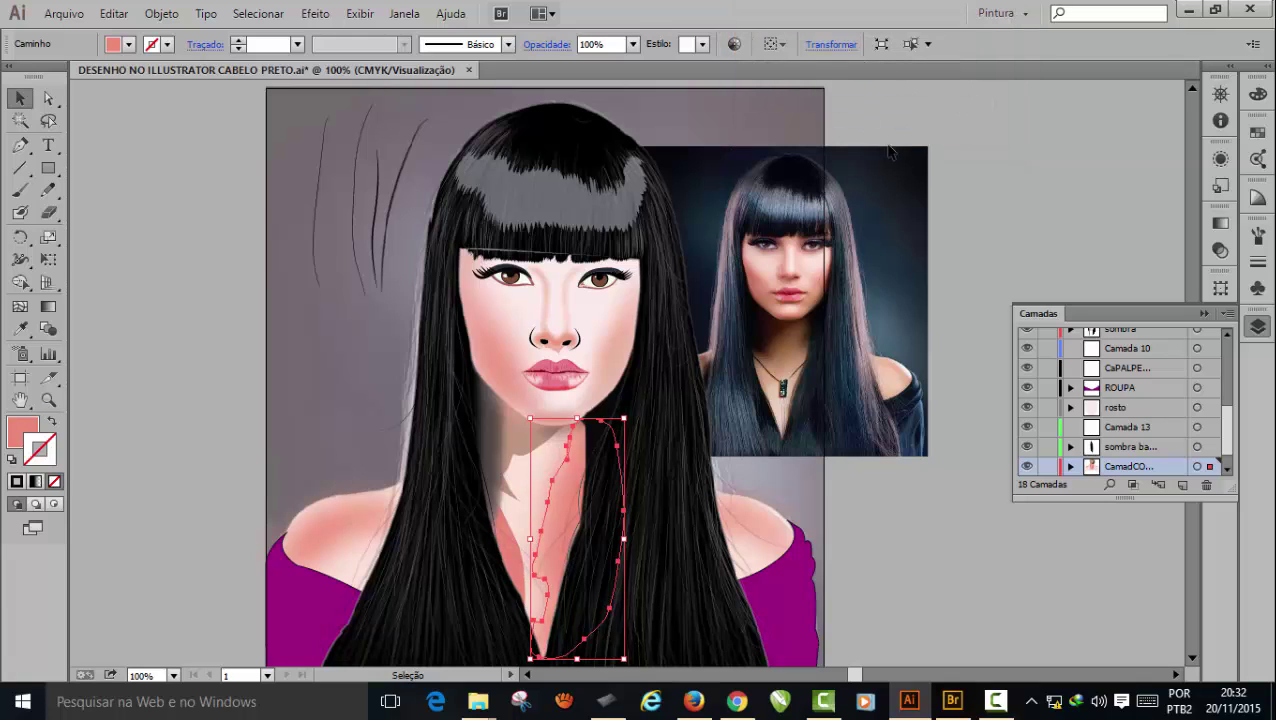
pyautogui.click(983, 195)
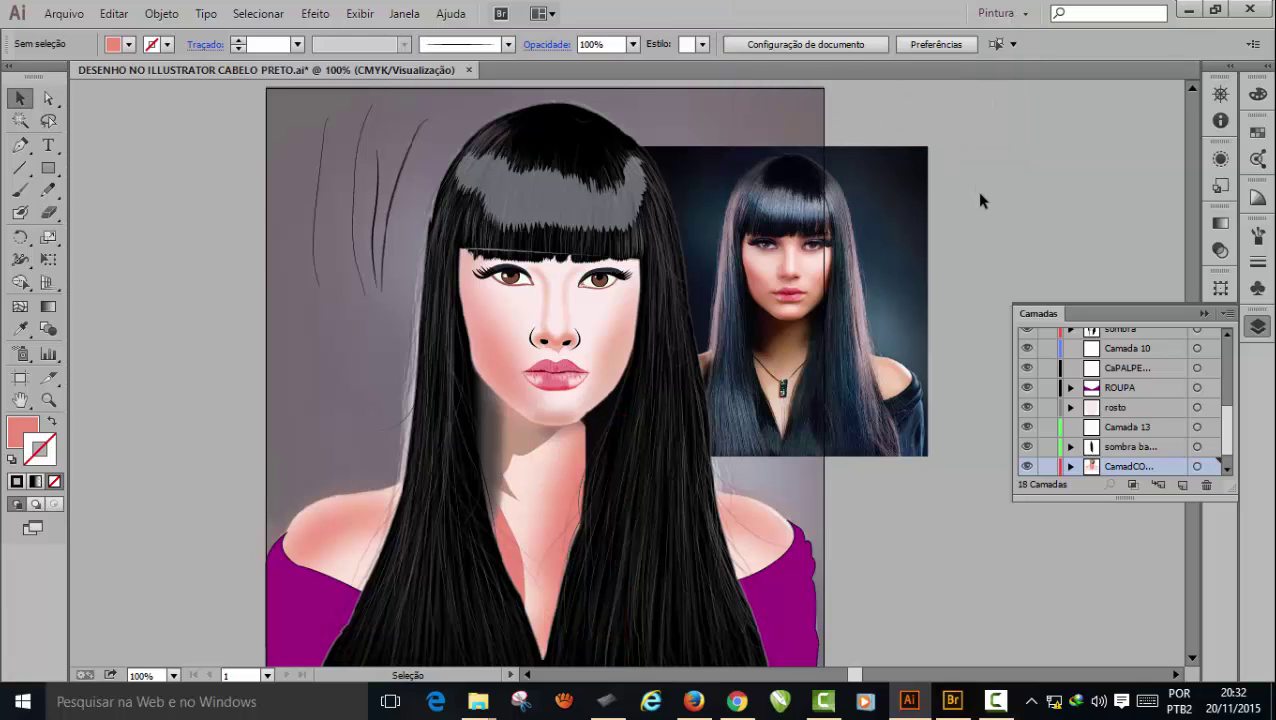
# - Apply a Gaussian Blur with a 60.1 pixel radius to the salmon shading shape along the left edge of the neckline
pyautogui.click(523, 590)
pyautogui.click(318, 14)
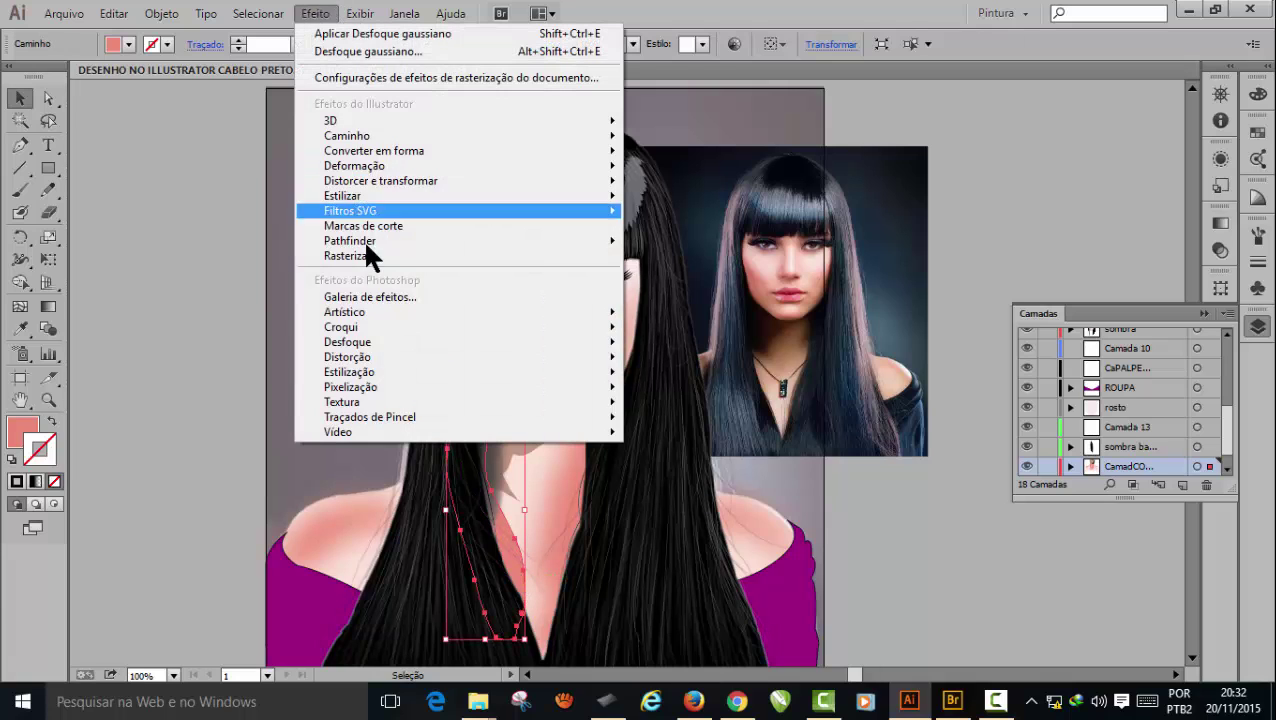
pyautogui.moveTo(368, 342)
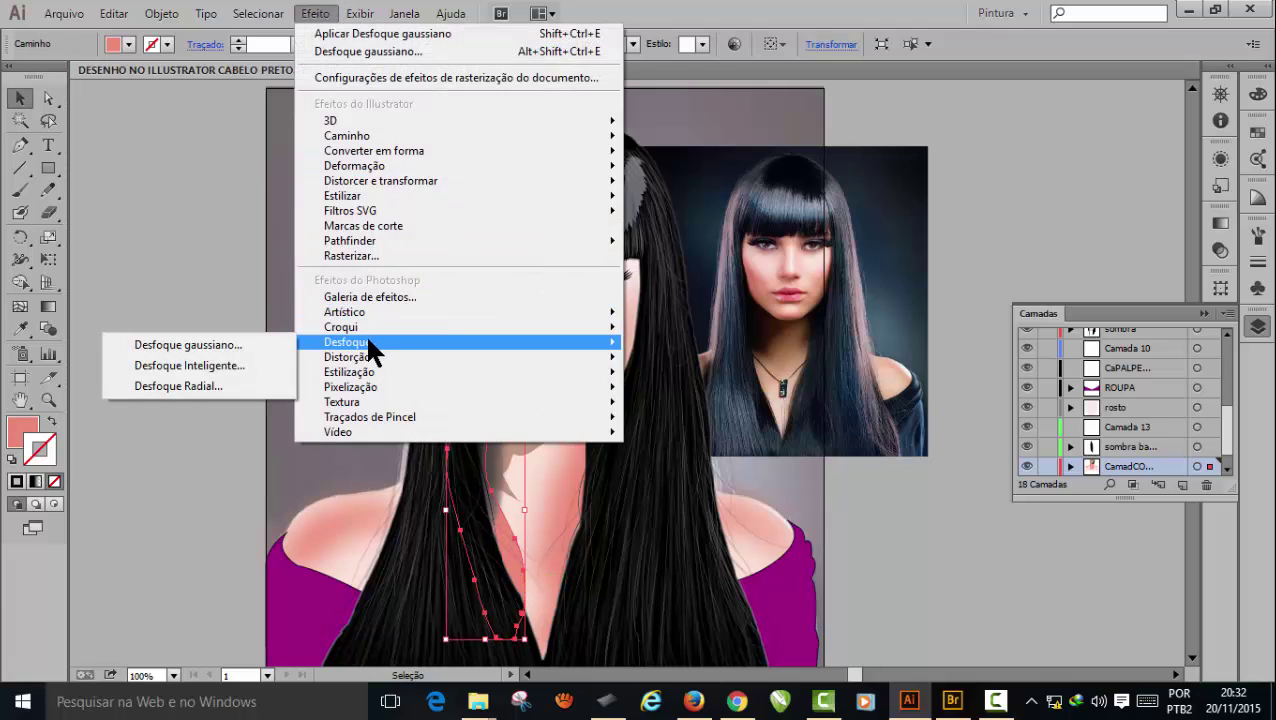
pyautogui.click(199, 345)
pyautogui.click(753, 108)
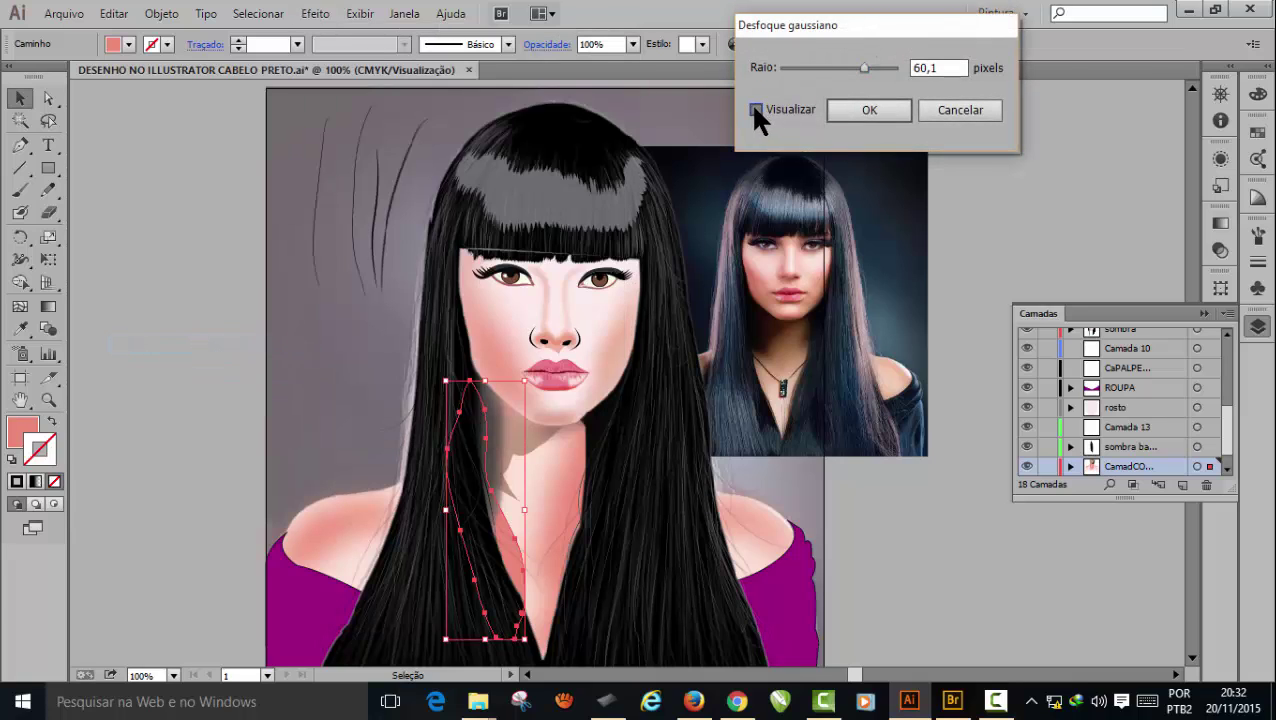
pyautogui.click(855, 112)
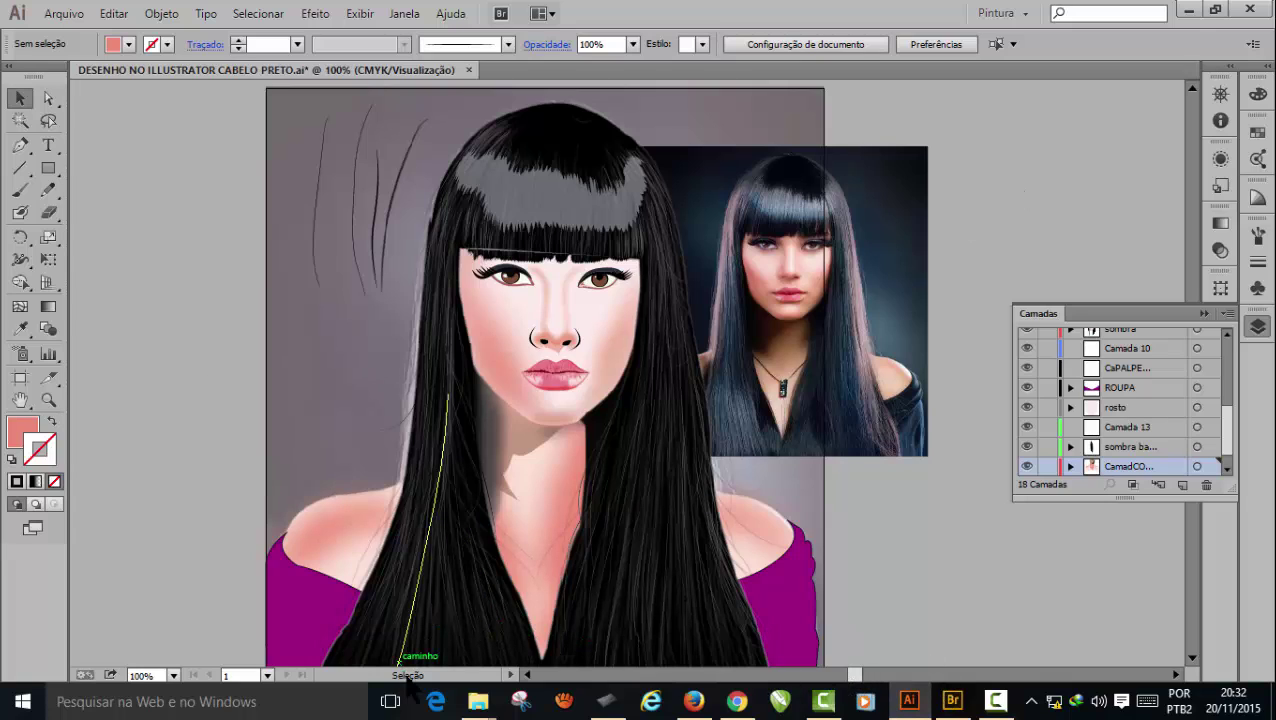
pyautogui.click(527, 675)
pyautogui.click(527, 676)
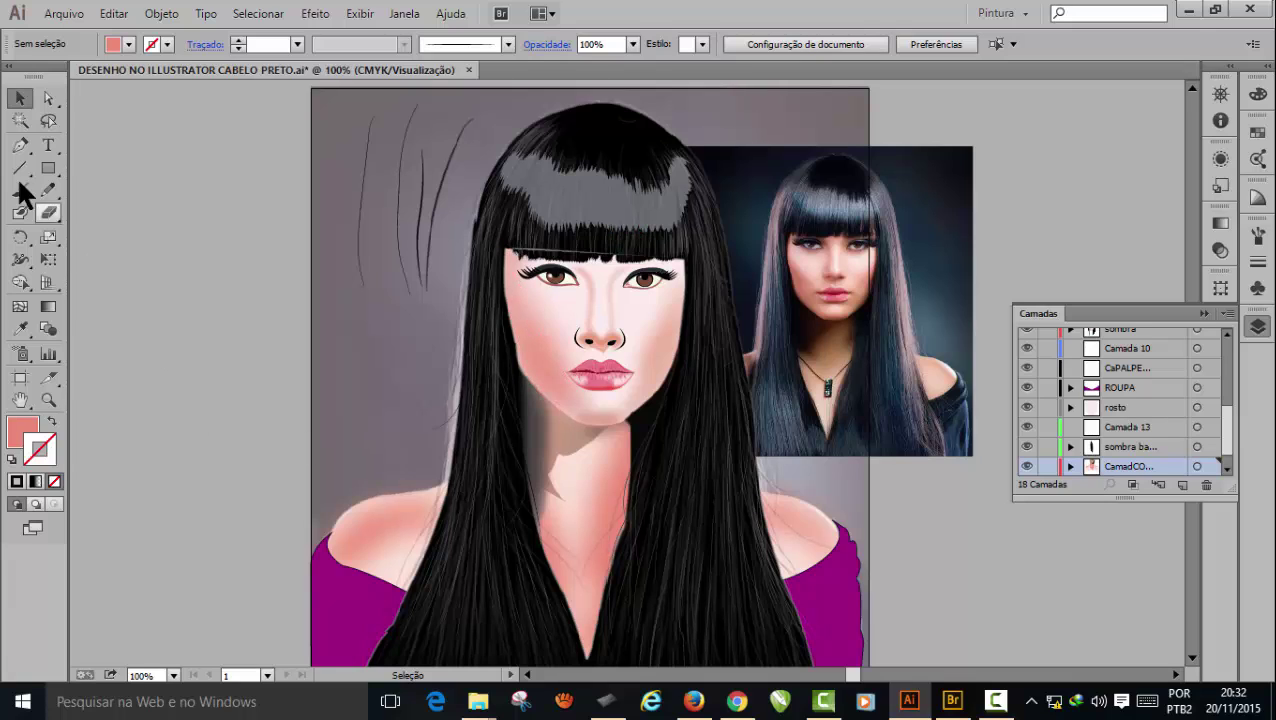
pyautogui.click(56, 402)
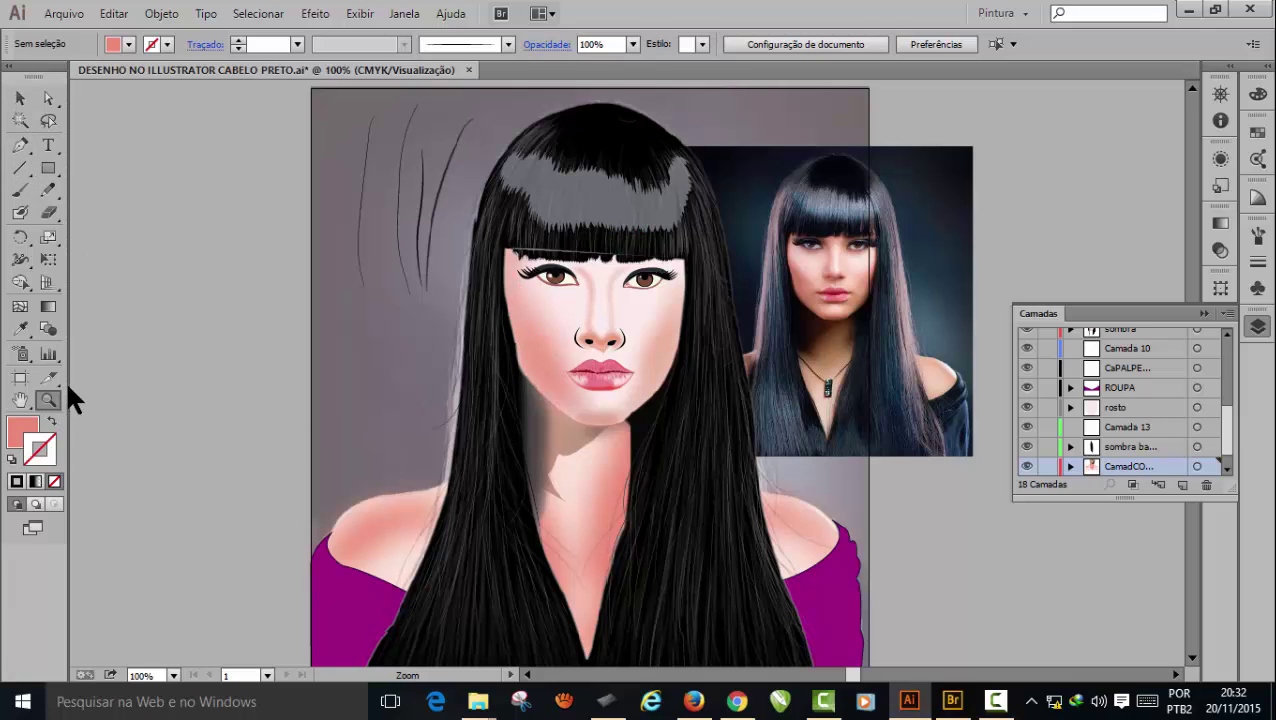
pyautogui.moveTo(305, 185); pyautogui.dragTo(886, 637)
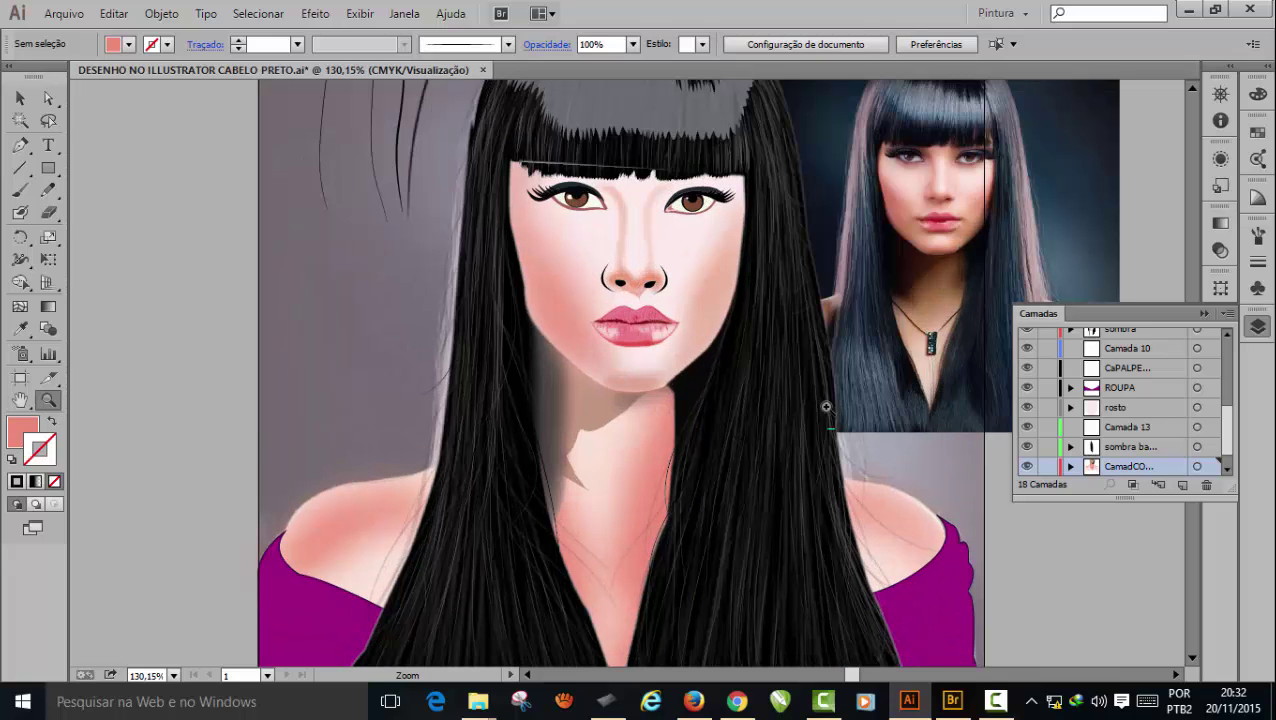
pyautogui.scroll(3, 826, 406)
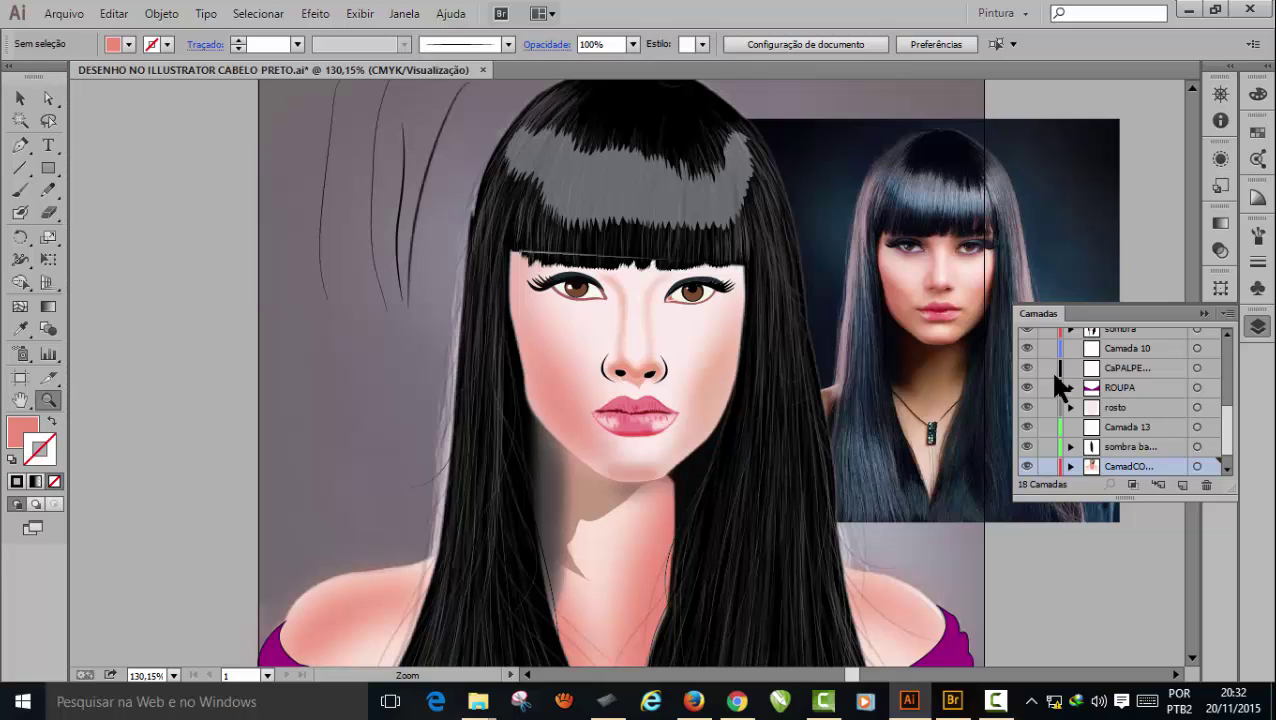
# - Collapse the layers list and examine the portrait's hair and the soft skin shading on shoulders, neck and neckline against the reference photo
pyautogui.click(1203, 315)
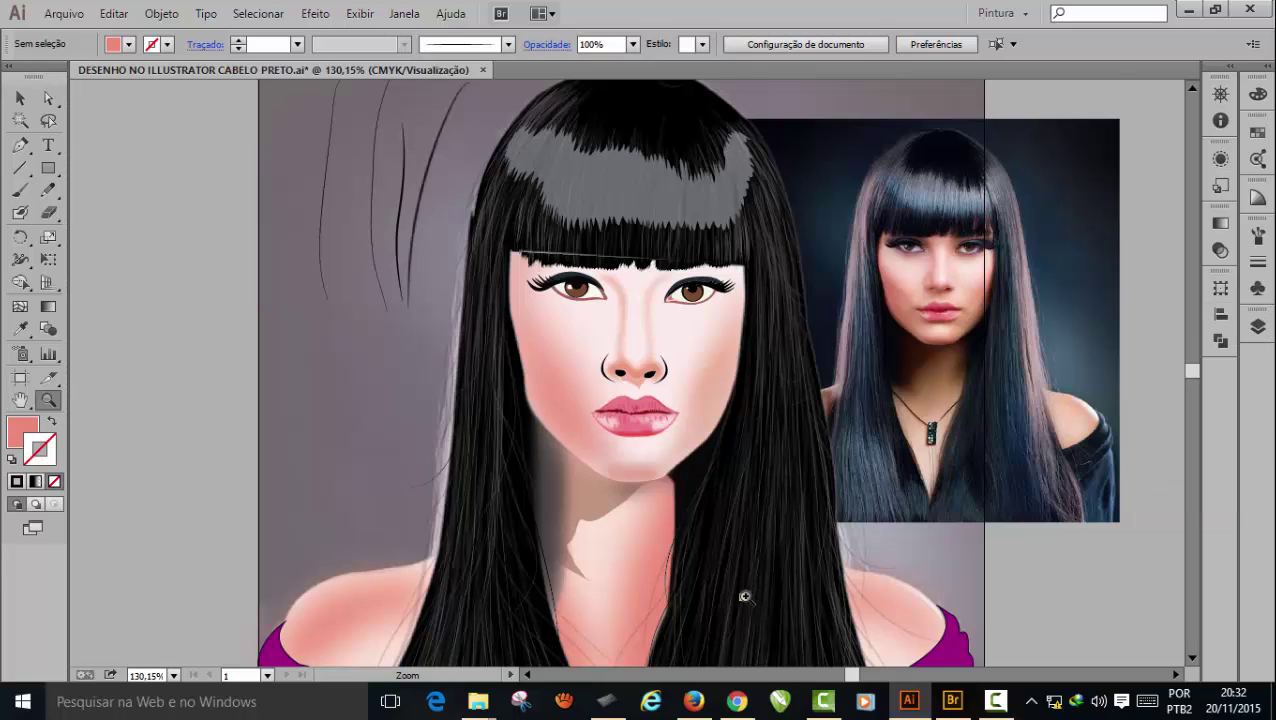
pyautogui.scroll(-1, 745, 597)
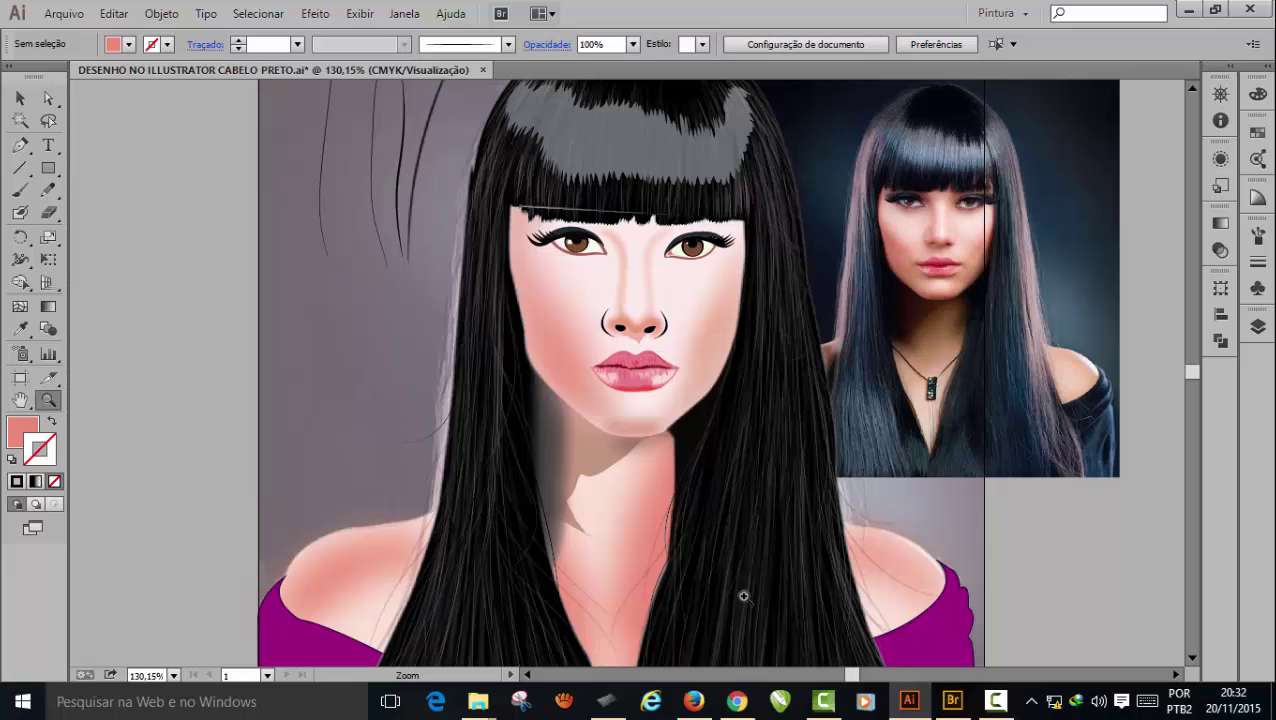
pyautogui.scroll(1, 741, 596)
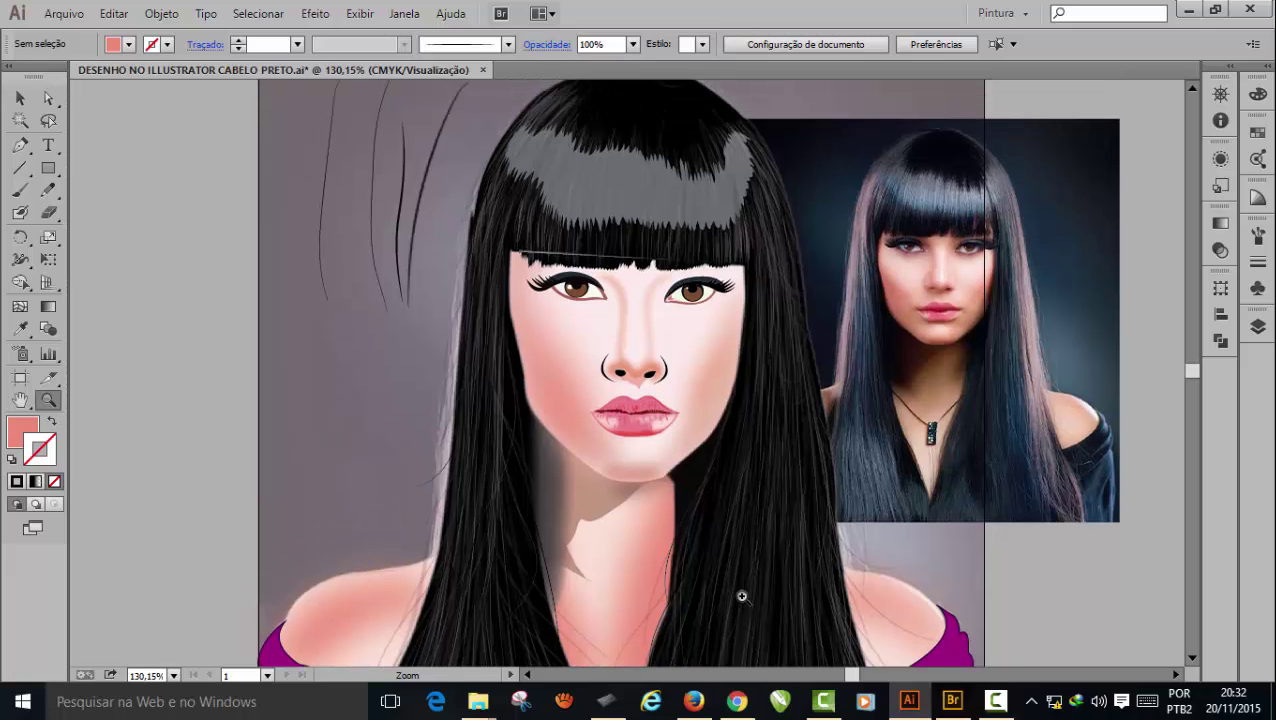
pyautogui.scroll(1, 741, 596)
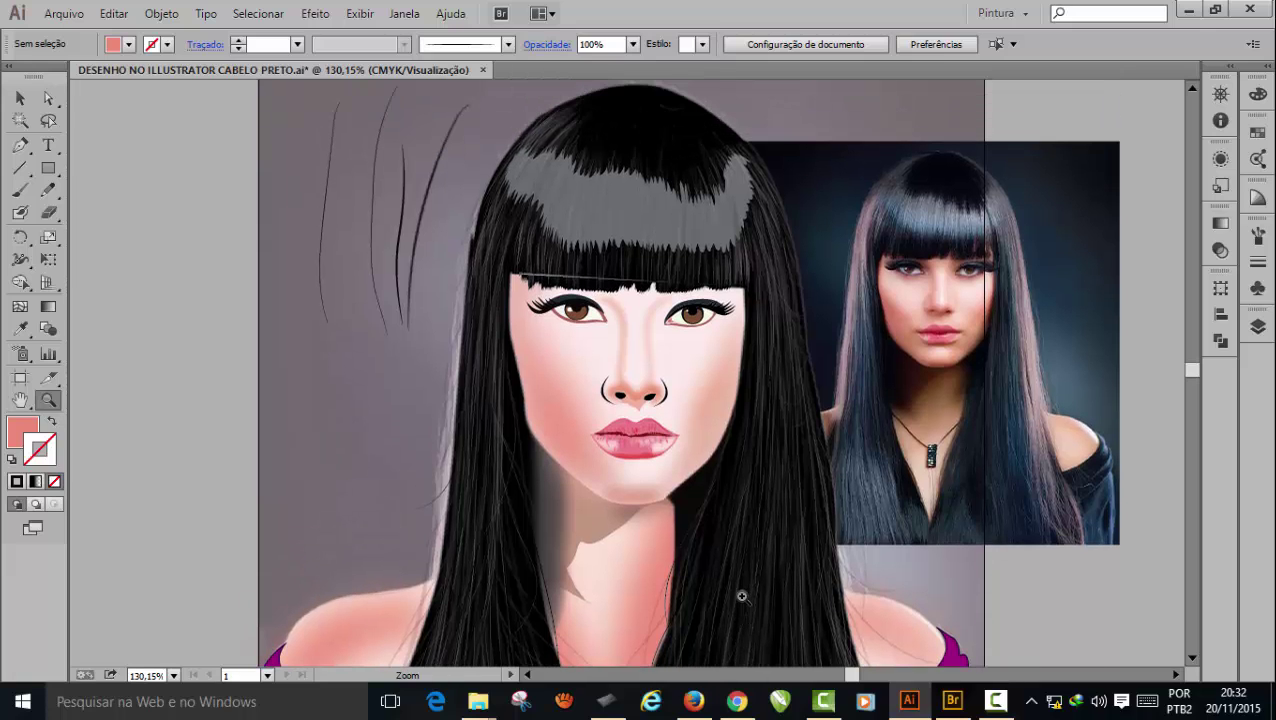
pyautogui.scroll(-2, 741, 596)
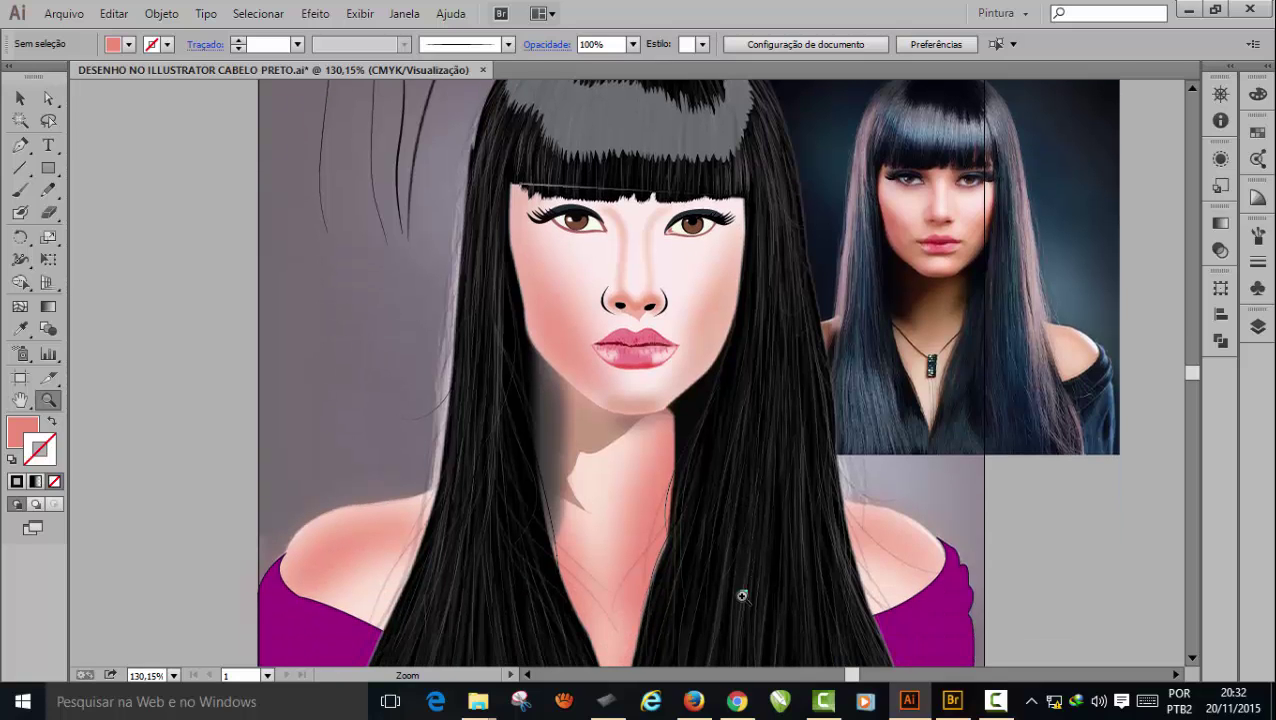
pyautogui.scroll(-2, 741, 596)
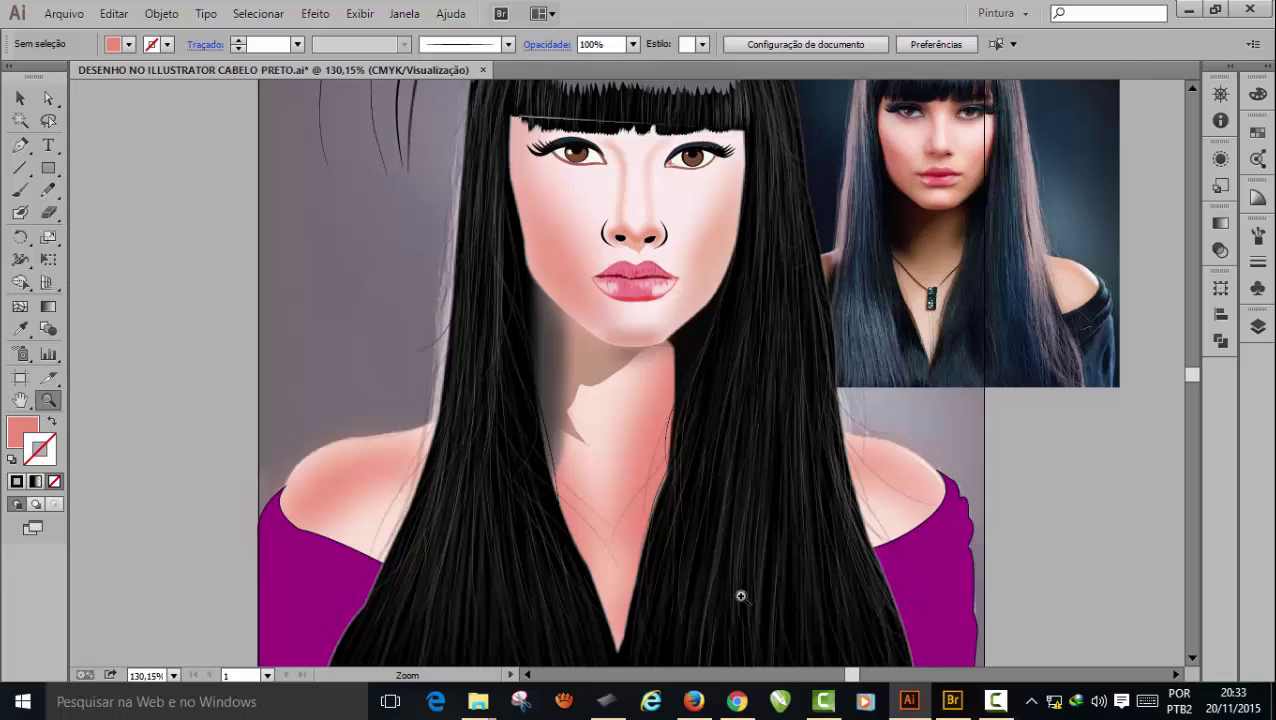
pyautogui.scroll(-2, 741, 596)
pyautogui.scroll(4, 741, 596)
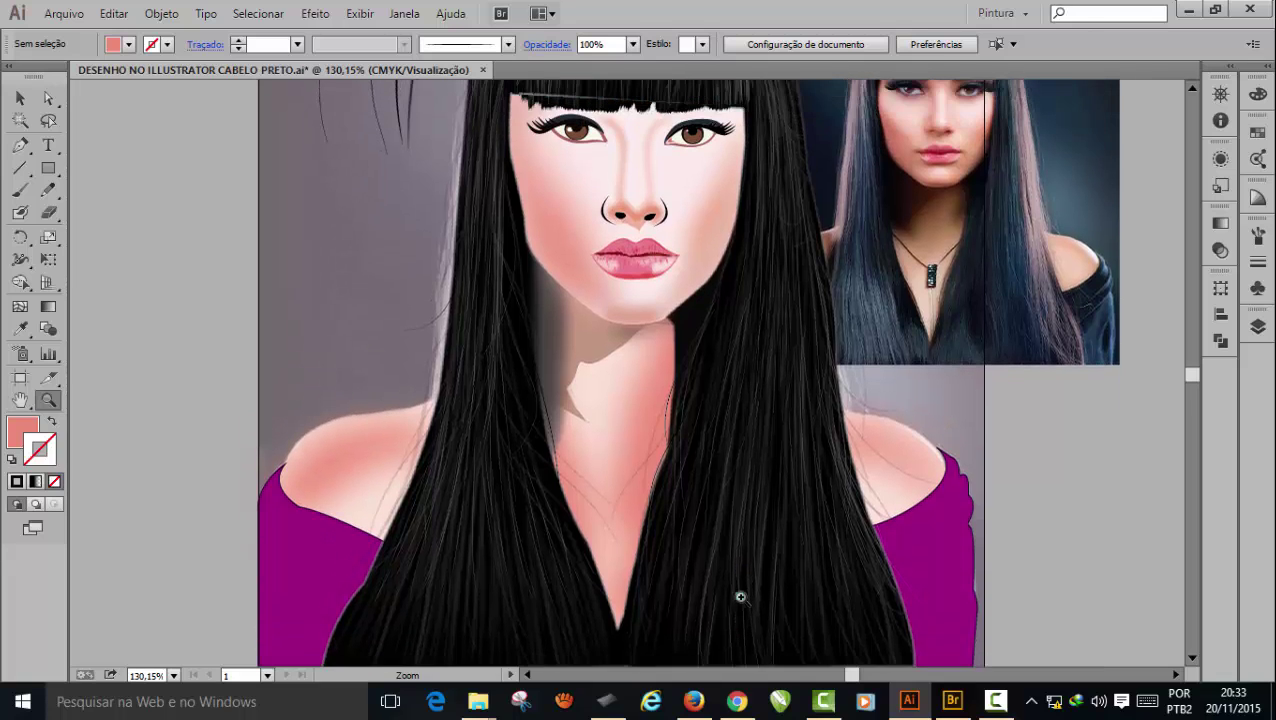
pyautogui.scroll(-2, 741, 596)
pyautogui.scroll(2, 557, 410)
pyautogui.scroll(3, 557, 410)
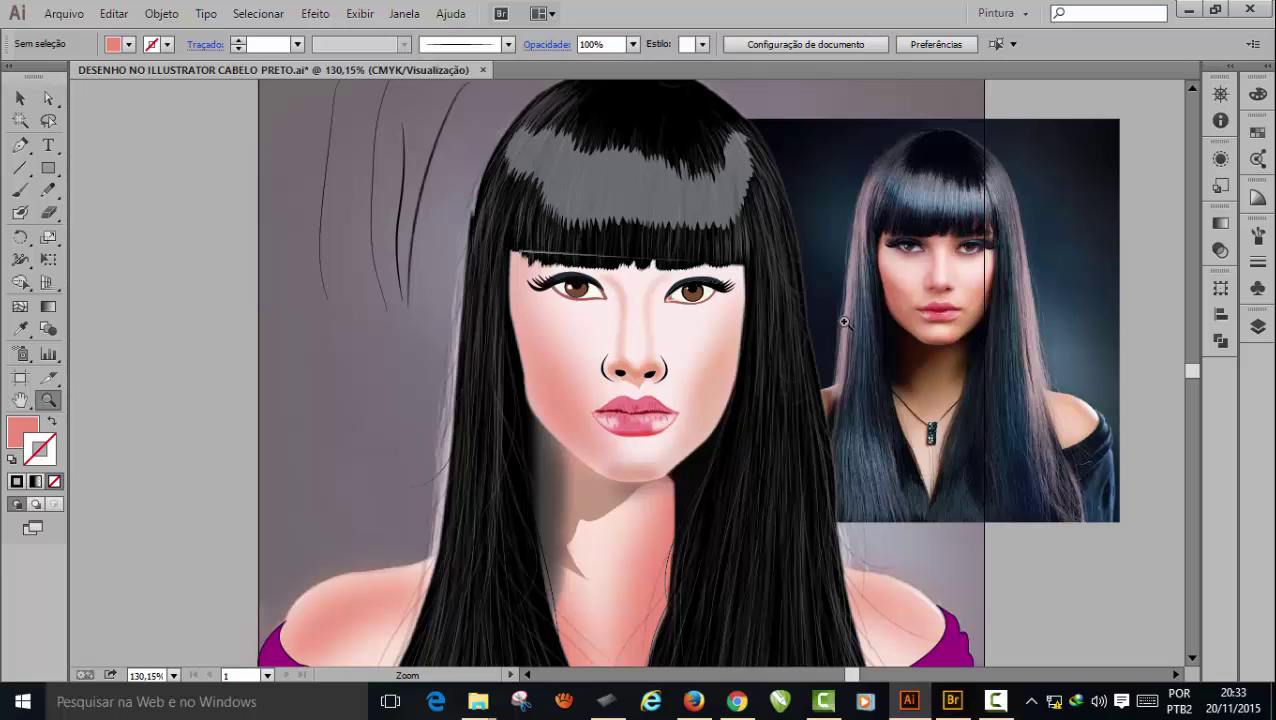
pyautogui.scroll(-1, 843, 322)
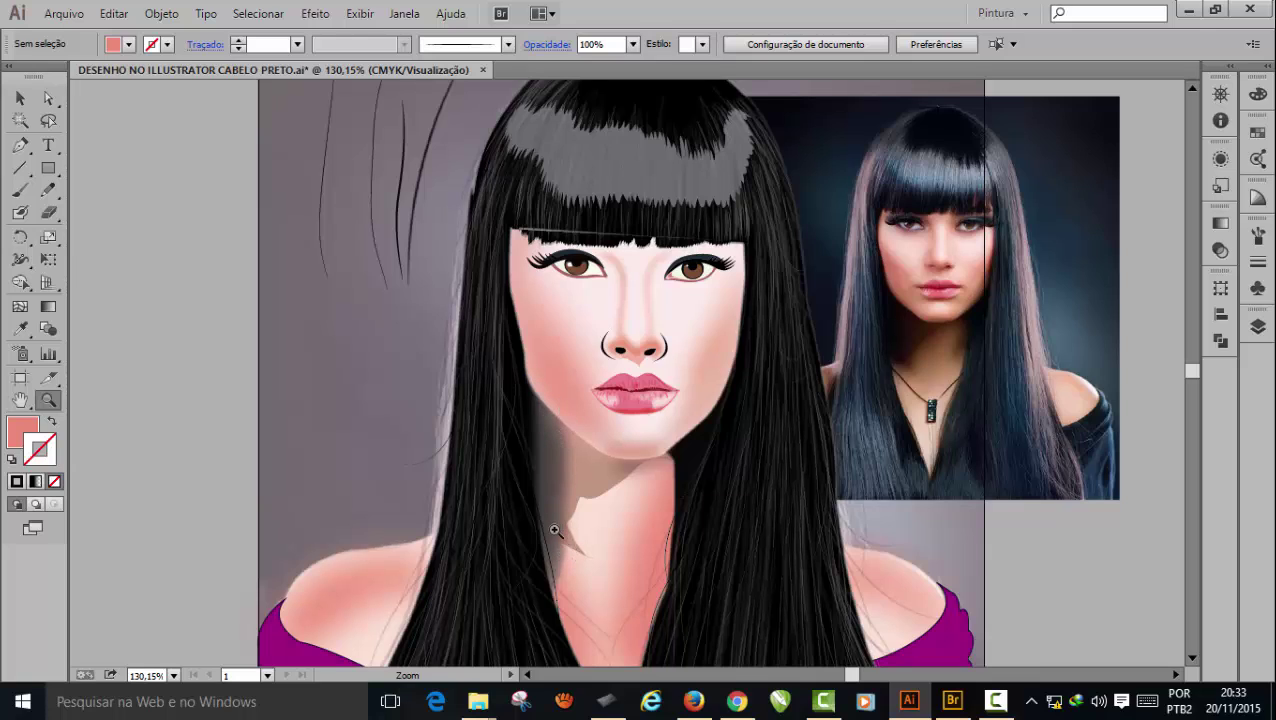
pyautogui.scroll(2, 857, 402)
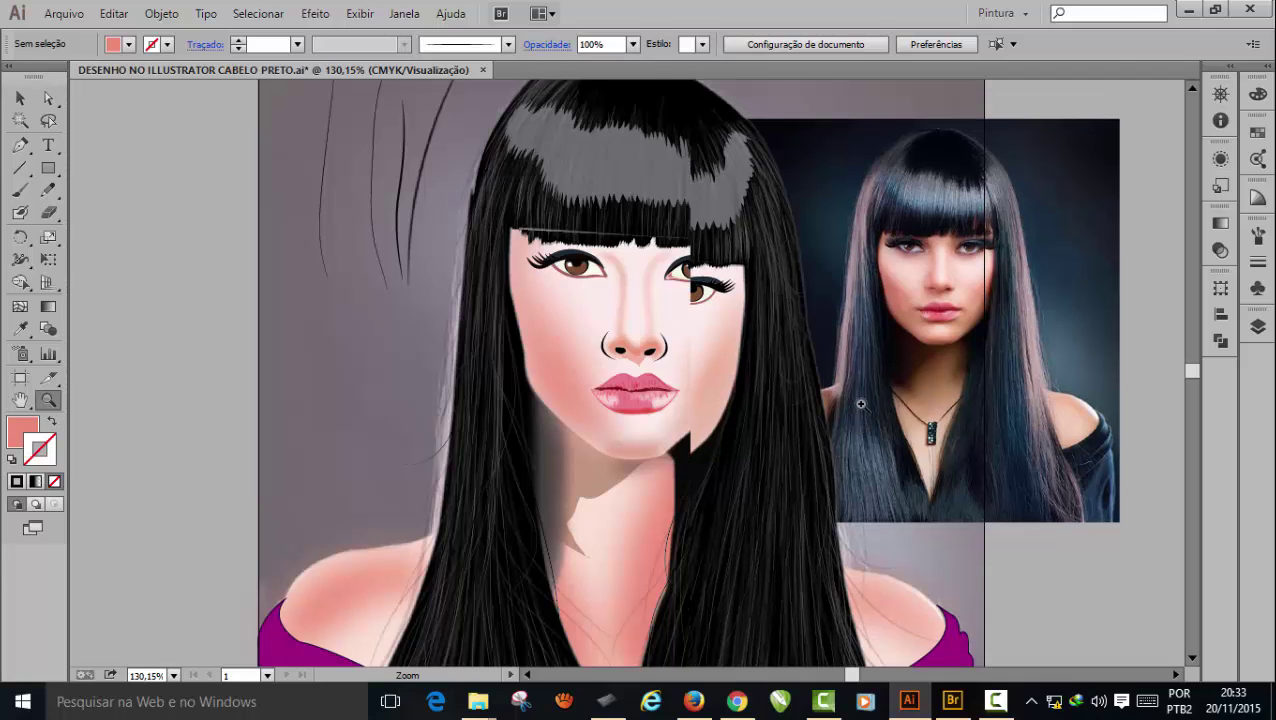
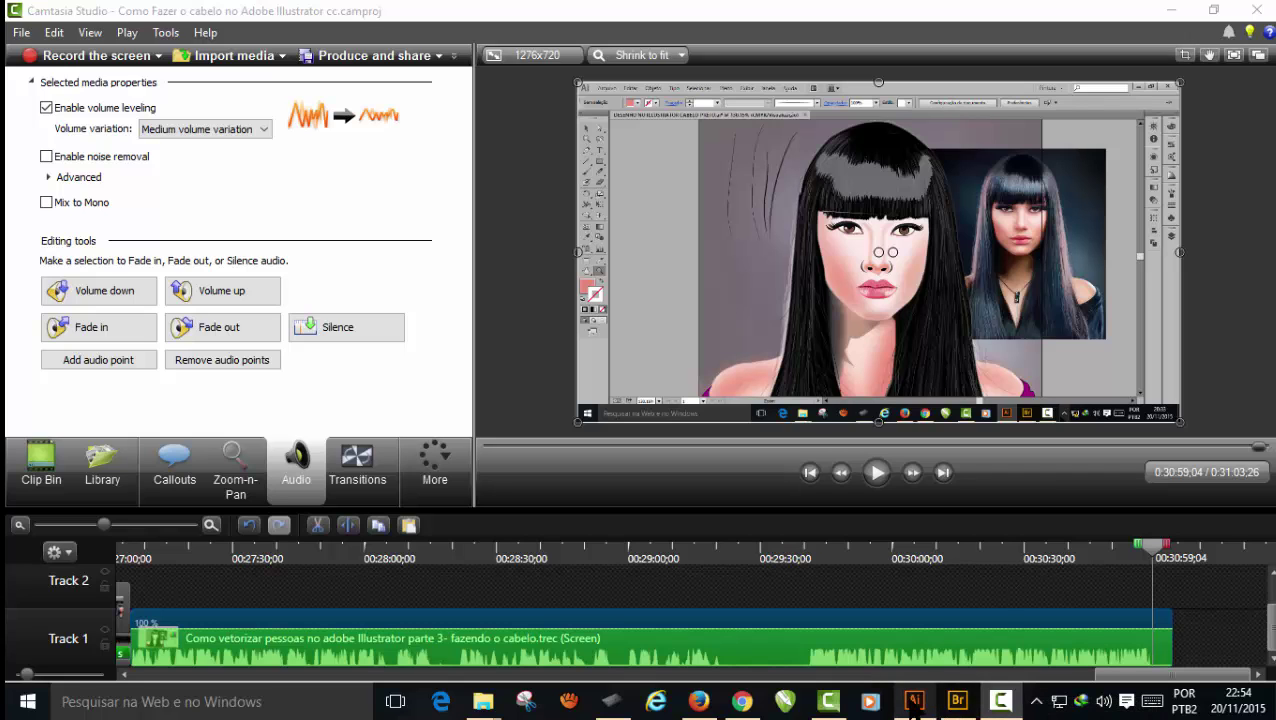
# - Switch from Camtasia Studio to Illustrator and review the portrait's face, hair and neck shading at 150% and 100% zoom
pyautogui.click(913, 702)
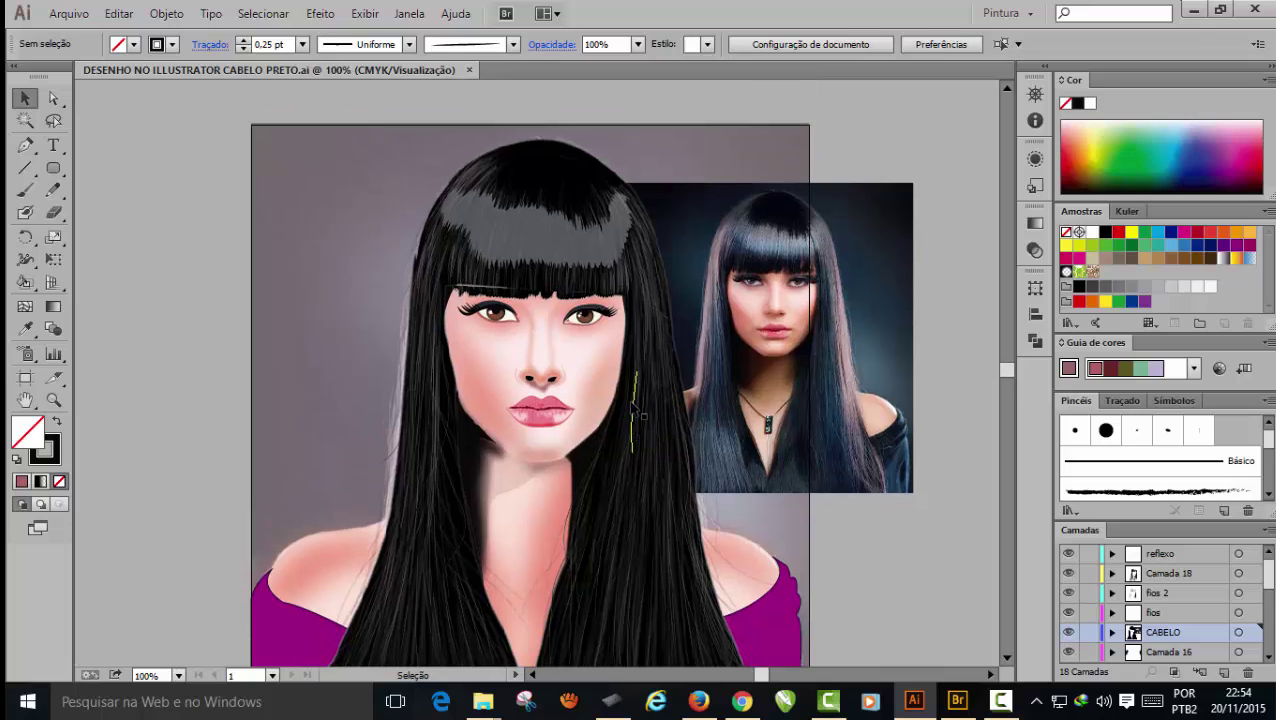
pyautogui.scroll(-3, 632, 400)
pyautogui.scroll(3, 632, 410)
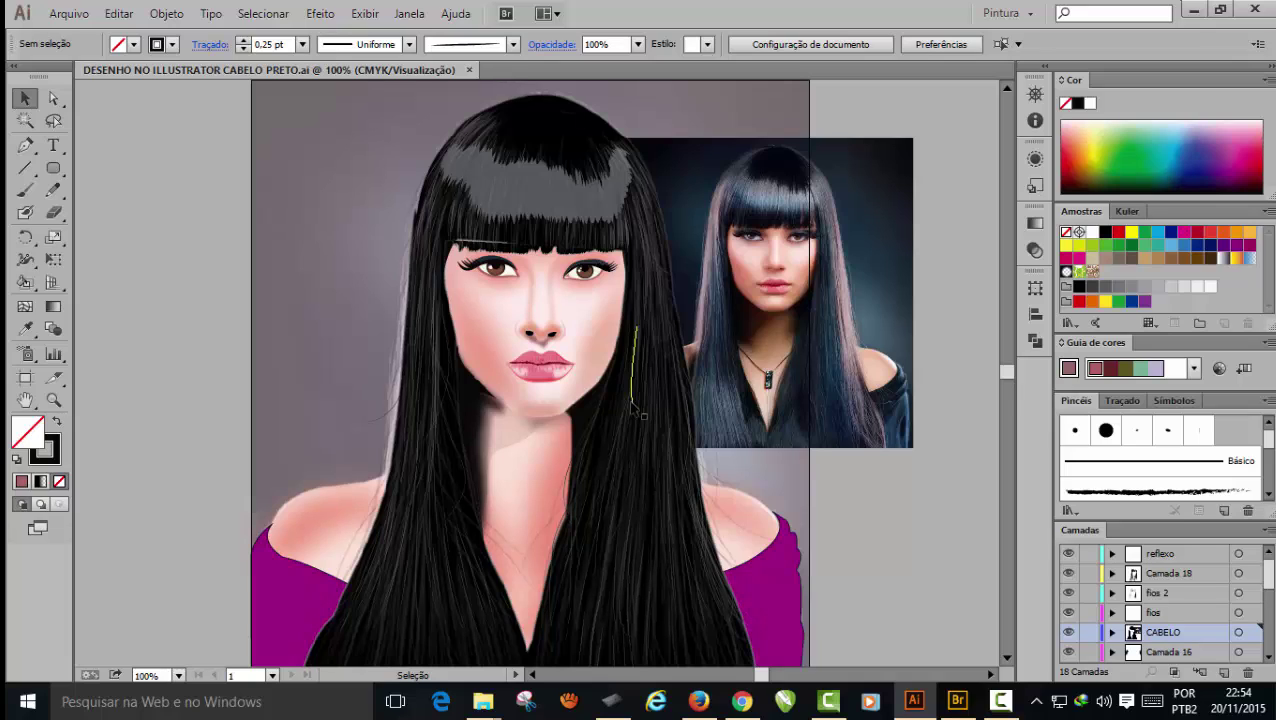
pyautogui.scroll(1, 632, 405)
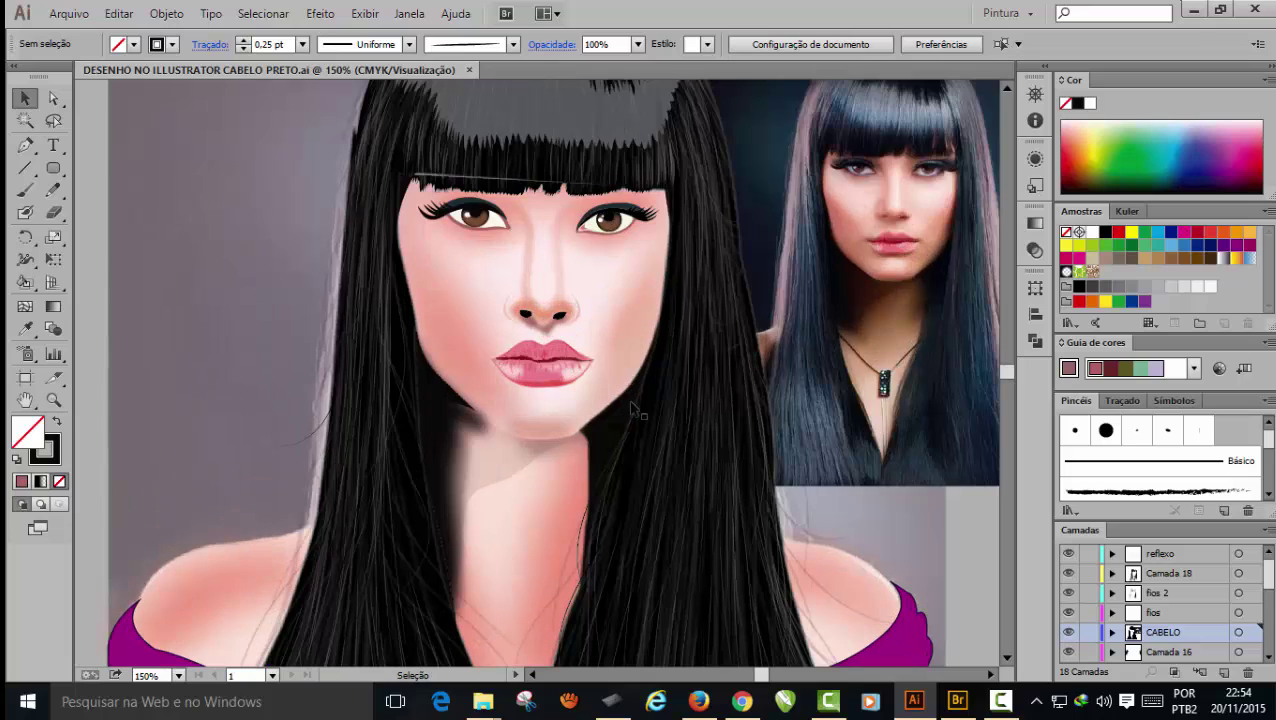
pyautogui.press('a')
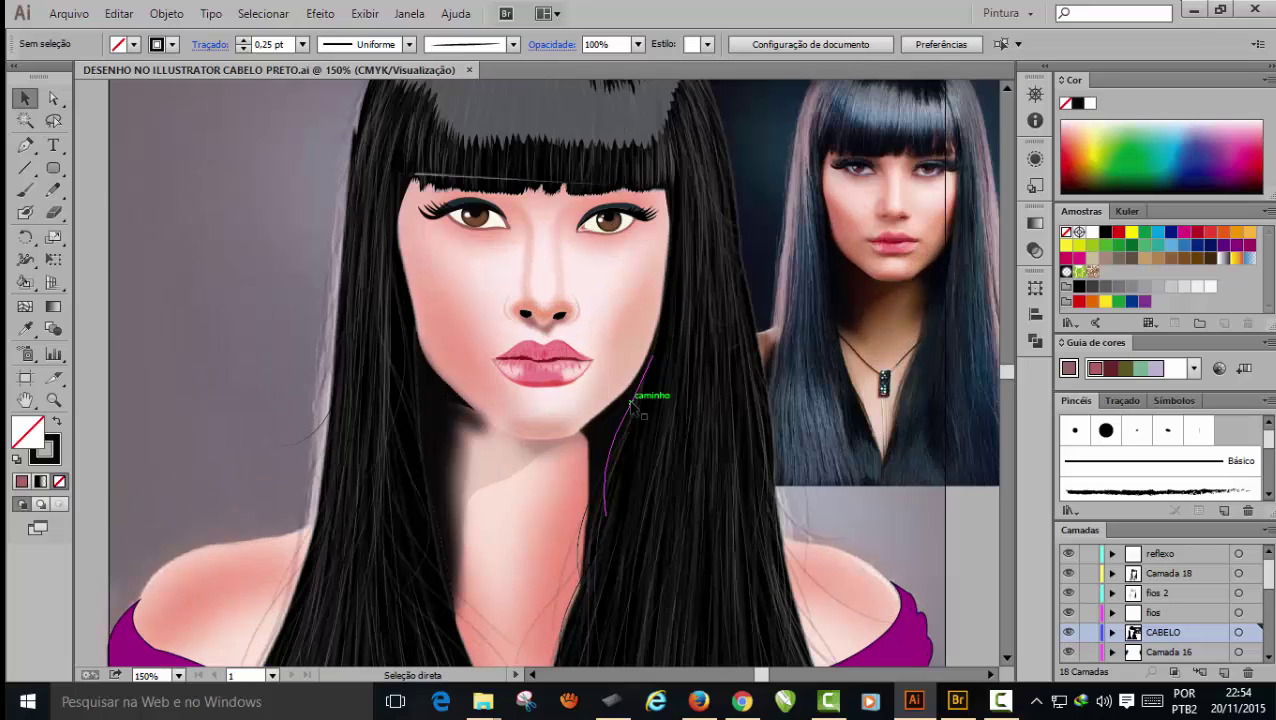
pyautogui.scroll(-1, 632, 404)
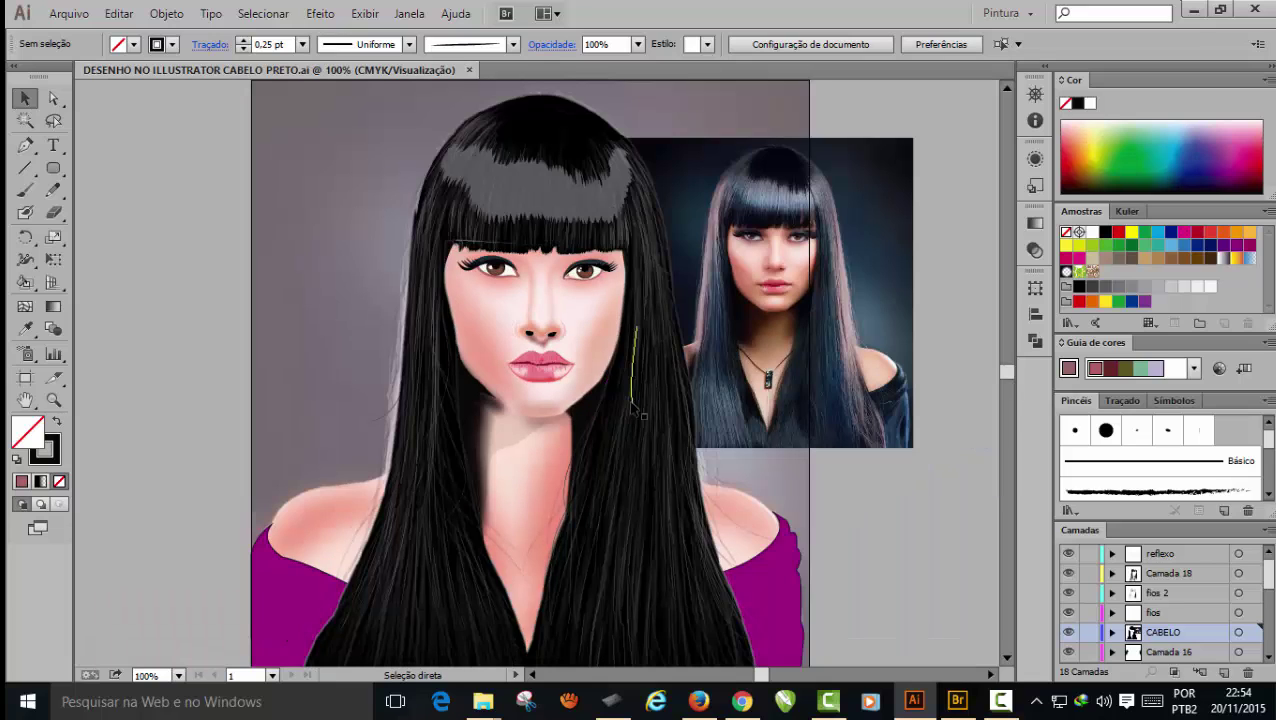
pyautogui.press('v')
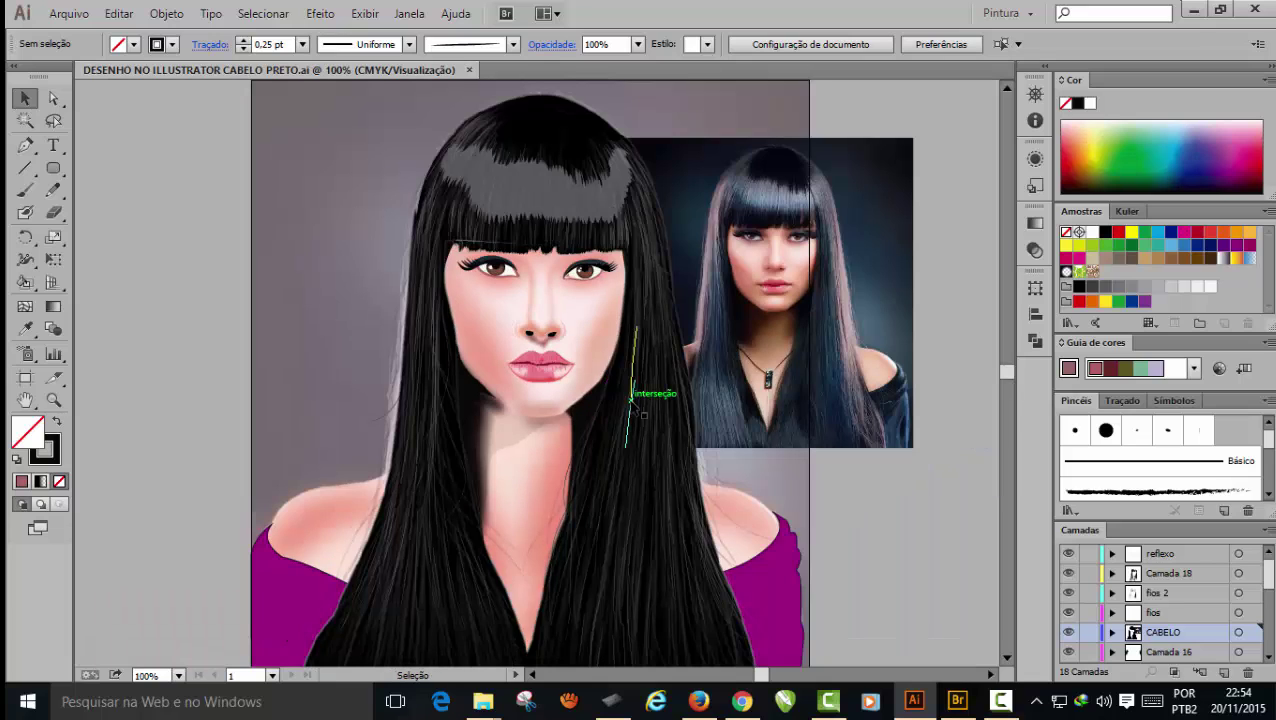